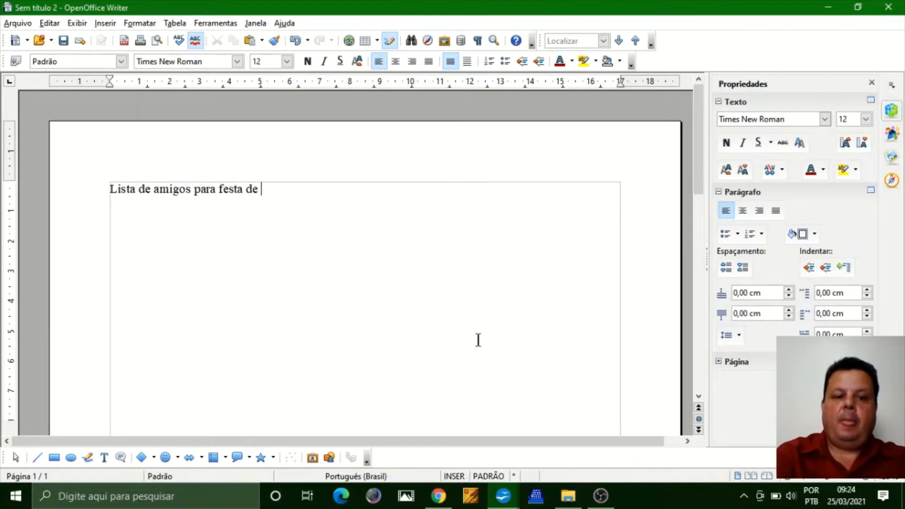
Step: Finish the title line with "aniversário" and add a tab-separated header line reading "nome", "telefone", "convidados", "confirmou"
{"action": "type", "text": "niversário"}
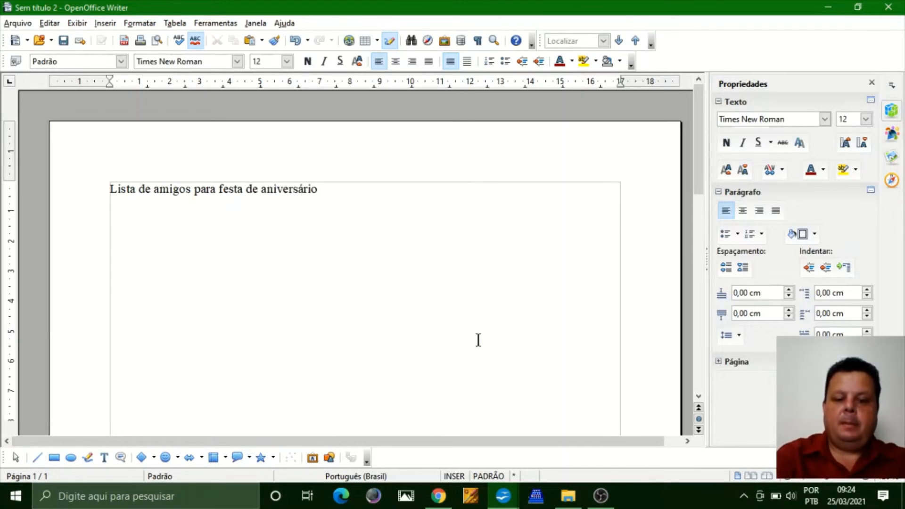
{"action": "key", "text": "Return"}
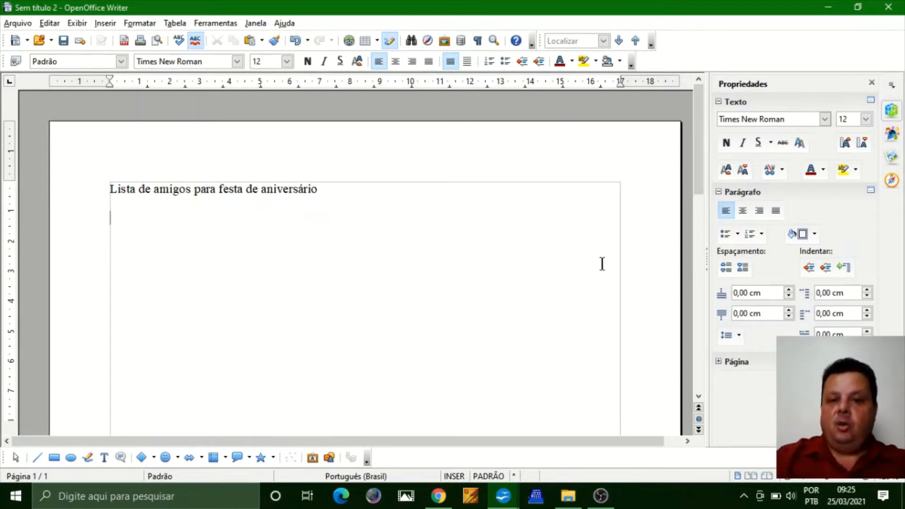
{"action": "type", "text": "nome"}
{"action": "key", "text": "Tab"}
{"action": "type", "text": "tel"}
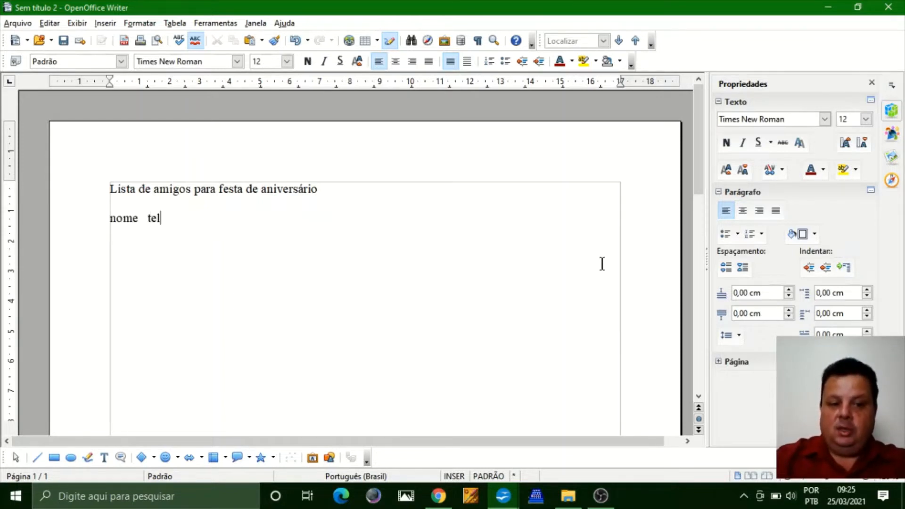
{"action": "type", "text": "efone"}
{"action": "key", "text": "Tab"}
{"action": "type", "text": "convidados"}
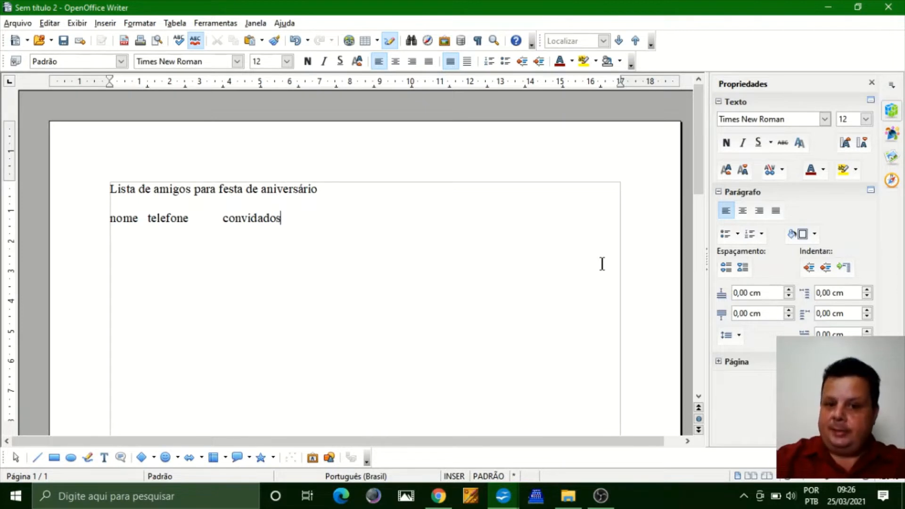
{"action": "key", "text": "Return"}
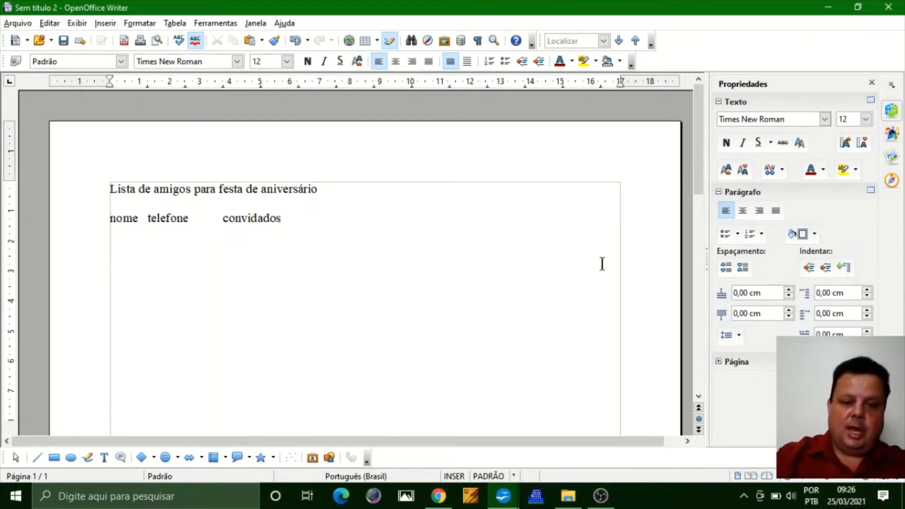
{"action": "type", "text": "confirmou"}
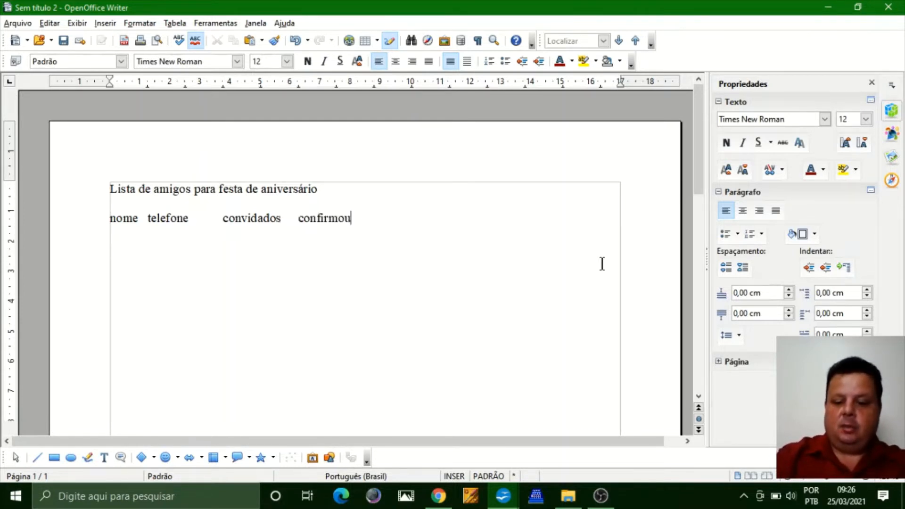
{"action": "key", "text": "Return"}
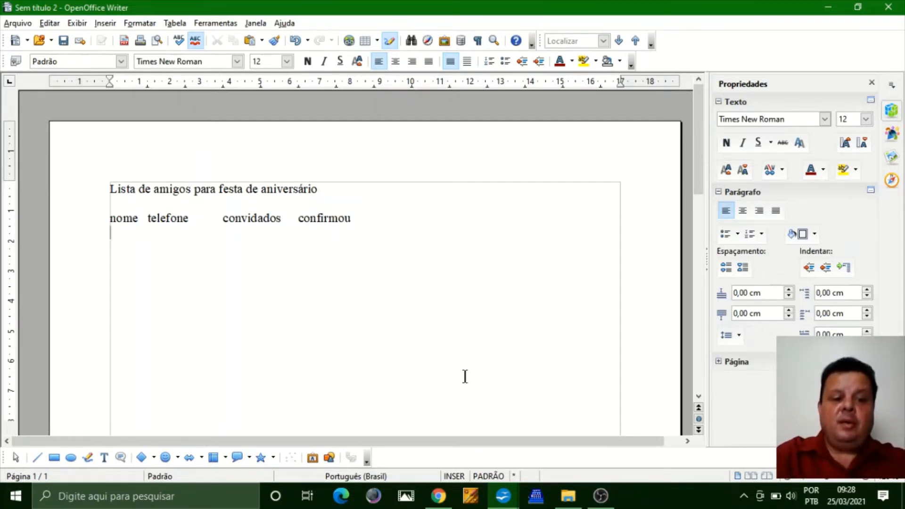
Step: Add the first friend's tab-separated line below the header: first name, phone number, 3 and "não"
{"action": "type", "text": "José"}
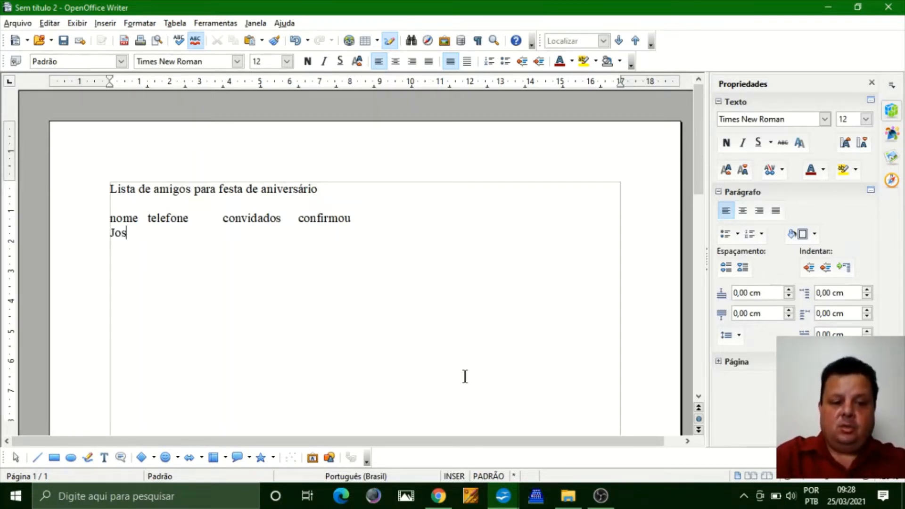
{"action": "key", "text": "Tab"}
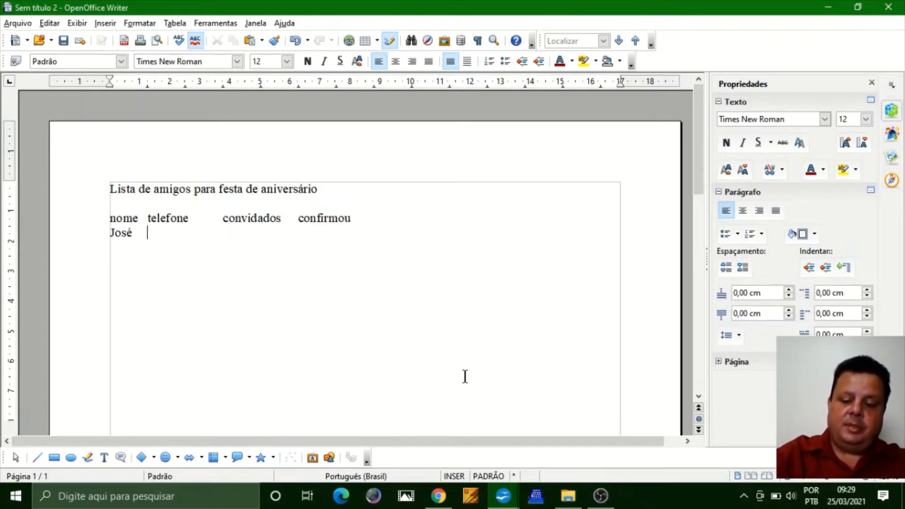
{"action": "type", "text": "3265"}
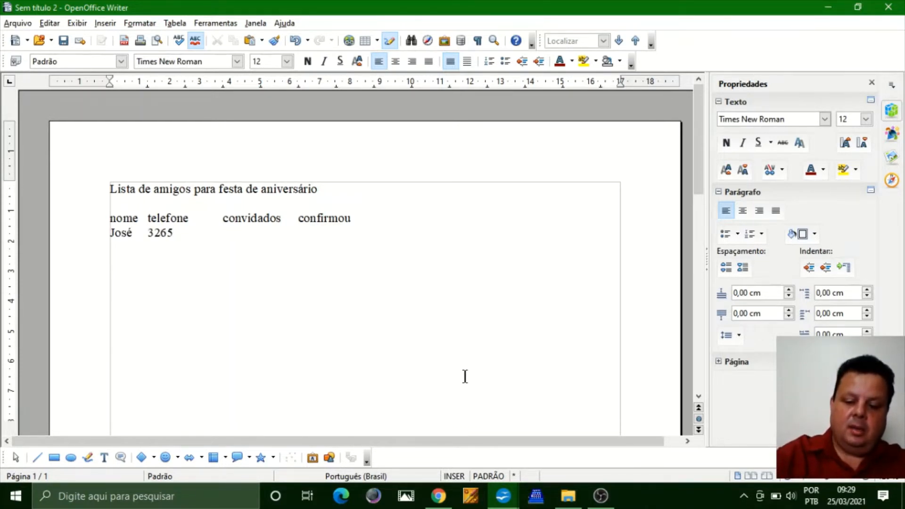
{"action": "type", "text": "-5522"}
{"action": "key", "text": "Tab"}
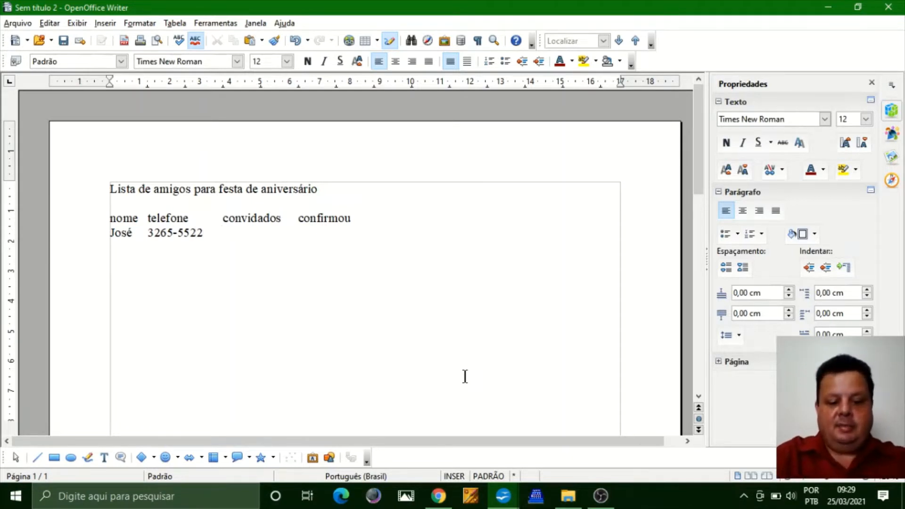
{"action": "type", "text": "3"}
{"action": "key", "text": "Tab"}
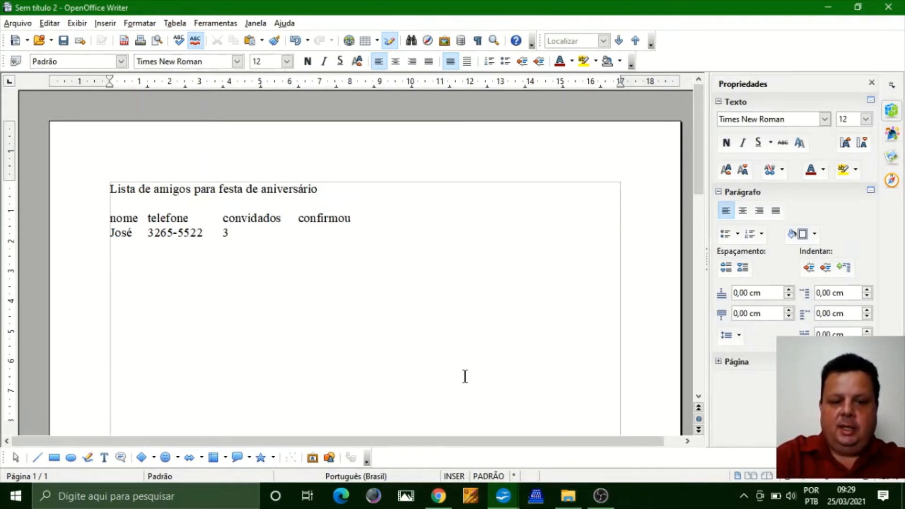
{"action": "type", "text": "não"}
{"action": "key", "text": "Return"}
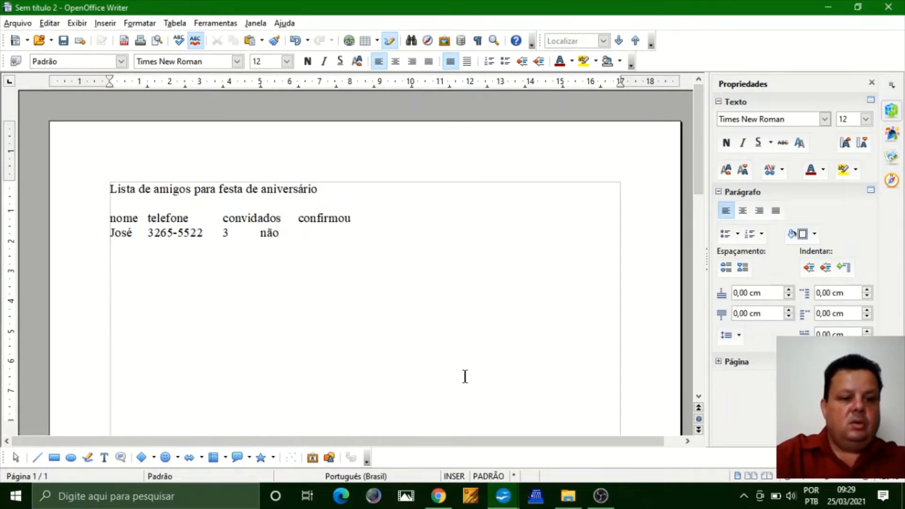
Step: Add the second friend's tab-separated line with the name, phone number, 1 and "não", ending on a new line
{"action": "type", "text": "João Gabriel\t"}
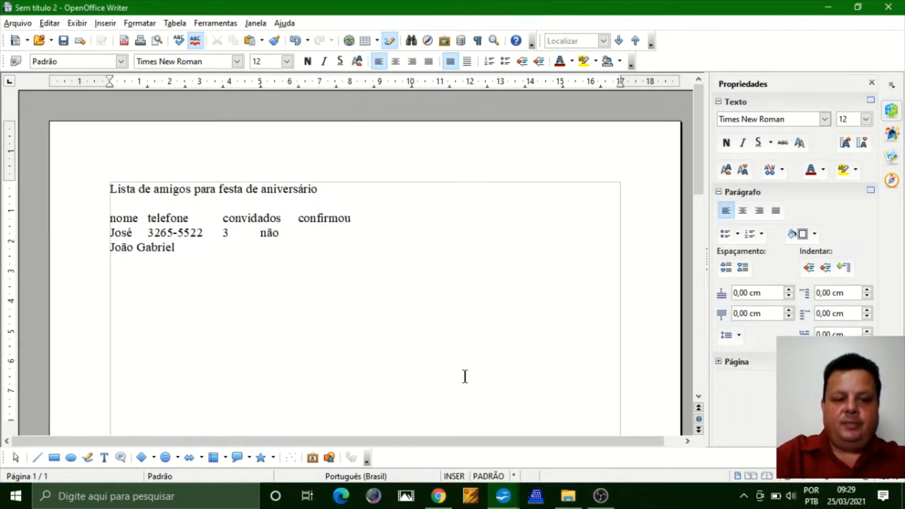
{"action": "type", "text": "30"}
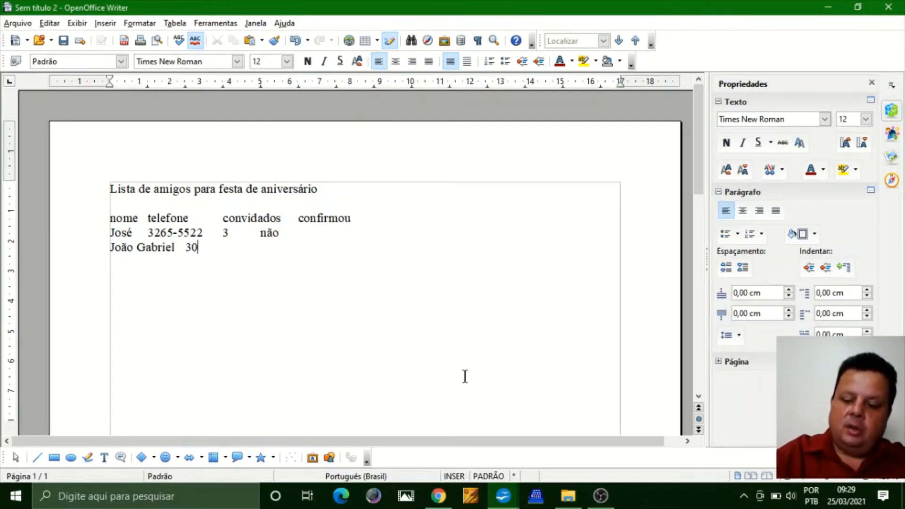
{"action": "type", "text": "22-4411"}
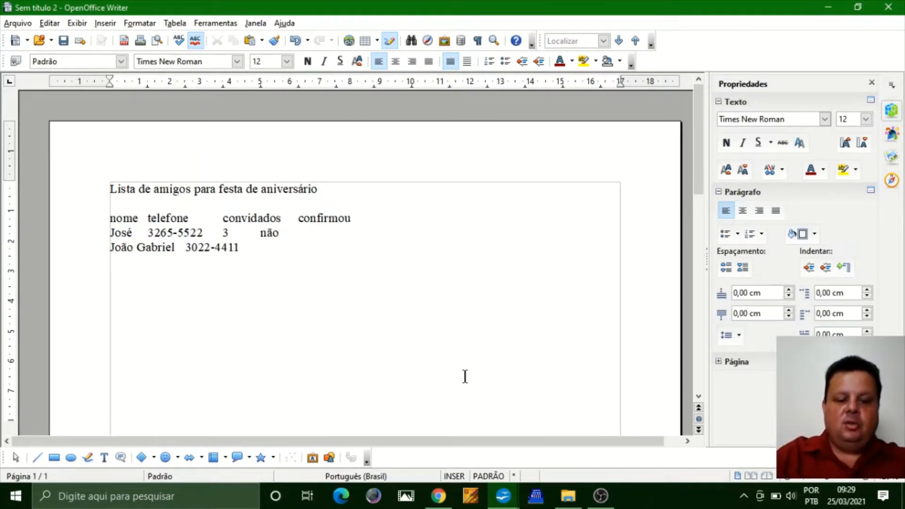
{"action": "key", "text": "Tab"}
{"action": "type", "text": "1"}
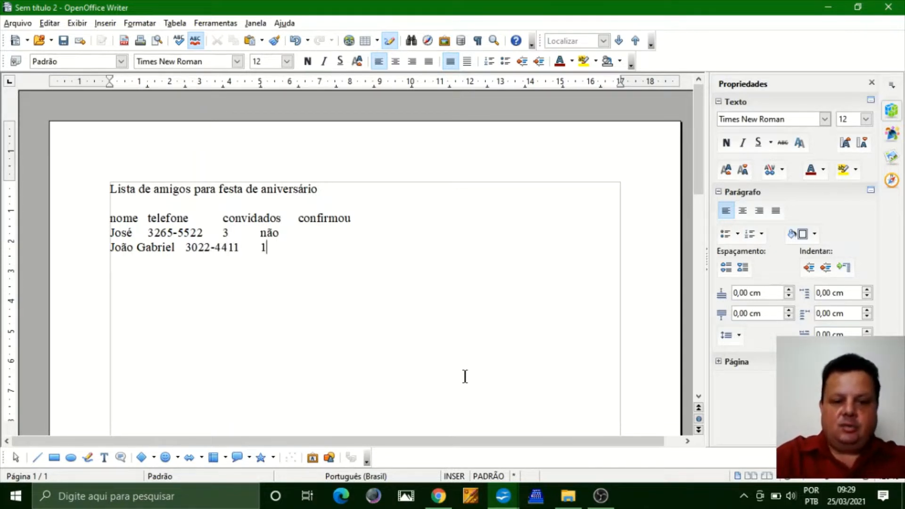
{"action": "key", "text": "Tab"}
{"action": "type", "text": "não"}
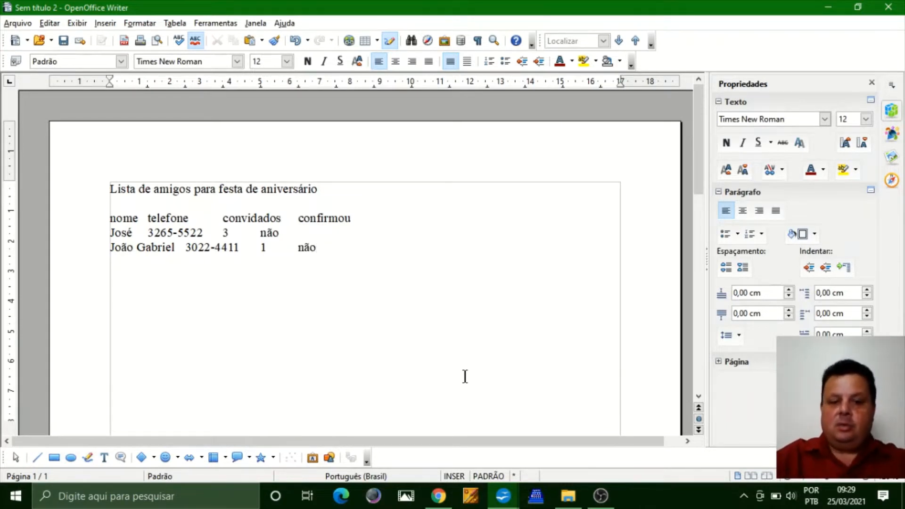
{"action": "key", "text": "Return"}
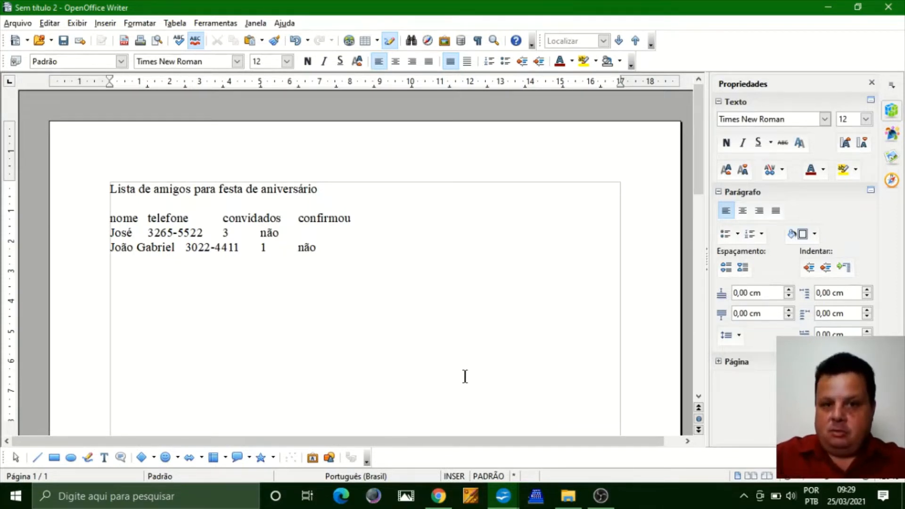
Step: Highlight the tab gap between "nome" and "telefone" in the header line to examine it, and clear the selection
{"action": "key", "text": "Up"}
{"action": "key", "text": "Up"}
{"action": "key", "text": "Up"}
{"action": "key", "text": "Right"}
{"action": "key", "text": "Right"}
{"action": "key", "text": "Right"}
{"action": "key", "text": "Right"}
{"action": "key", "text": "Right"}
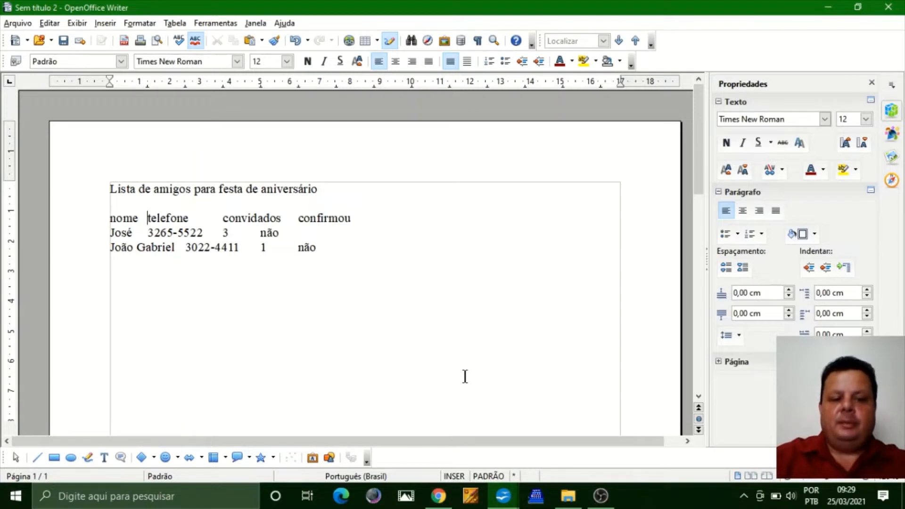
{"action": "key", "text": "Left"}
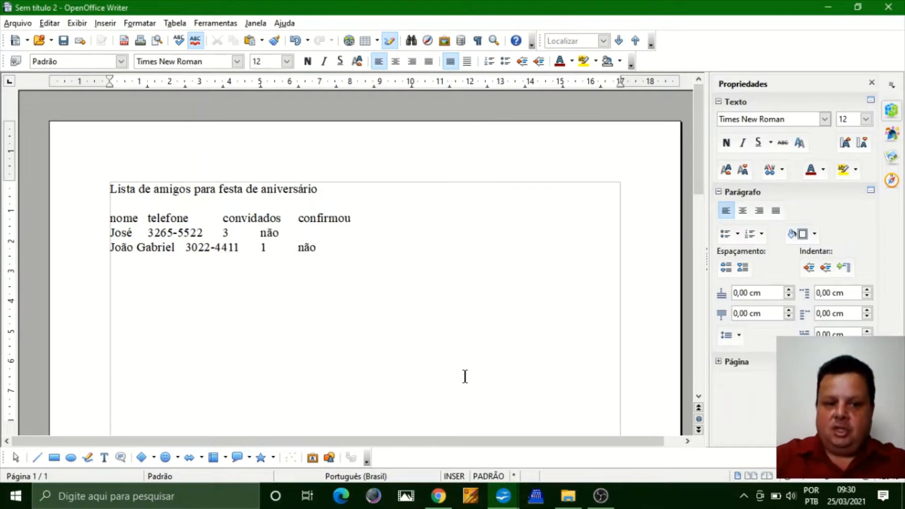
{"action": "key", "text": "shift+Right"}
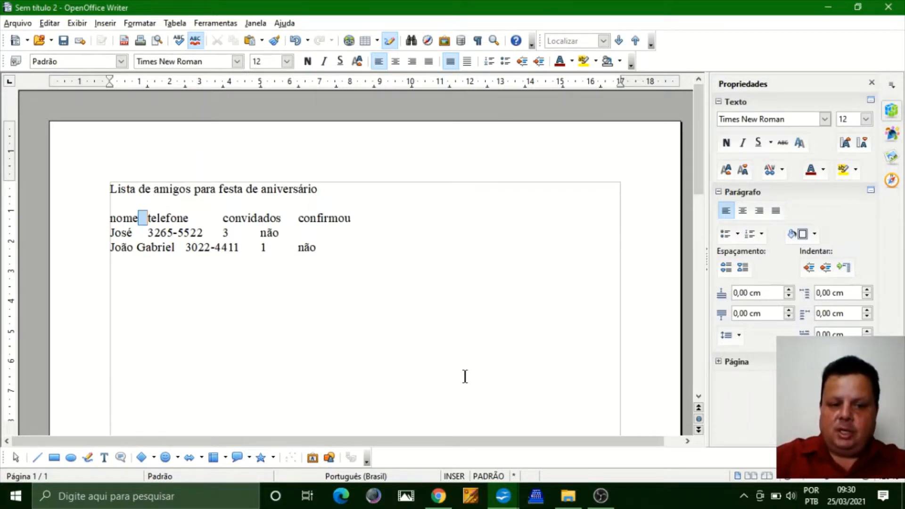
{"action": "key", "text": "ctrl+shift"}
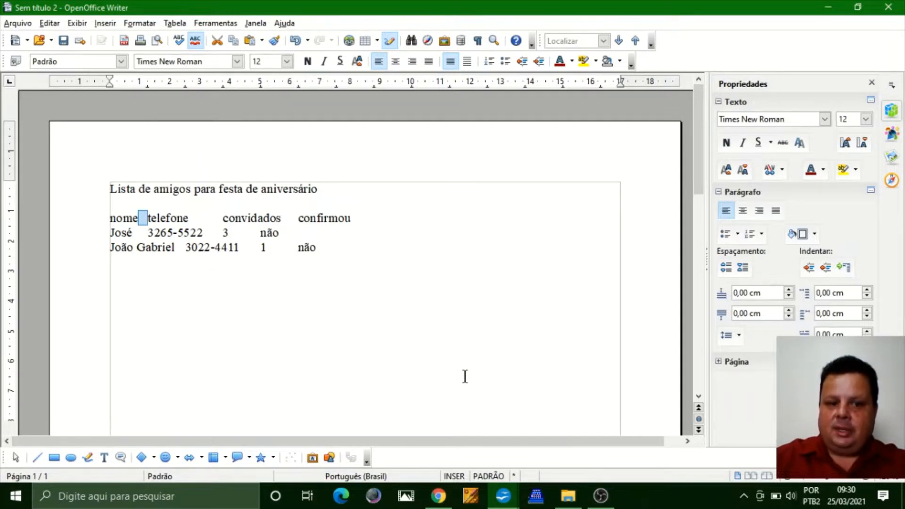
{"action": "key", "text": "Left"}
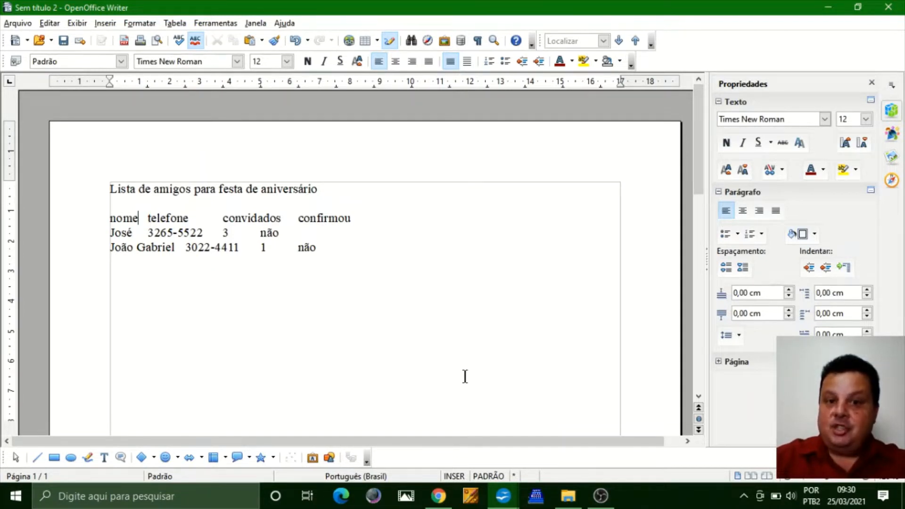
{"action": "key", "text": "Down"}
{"action": "key", "text": "Down"}
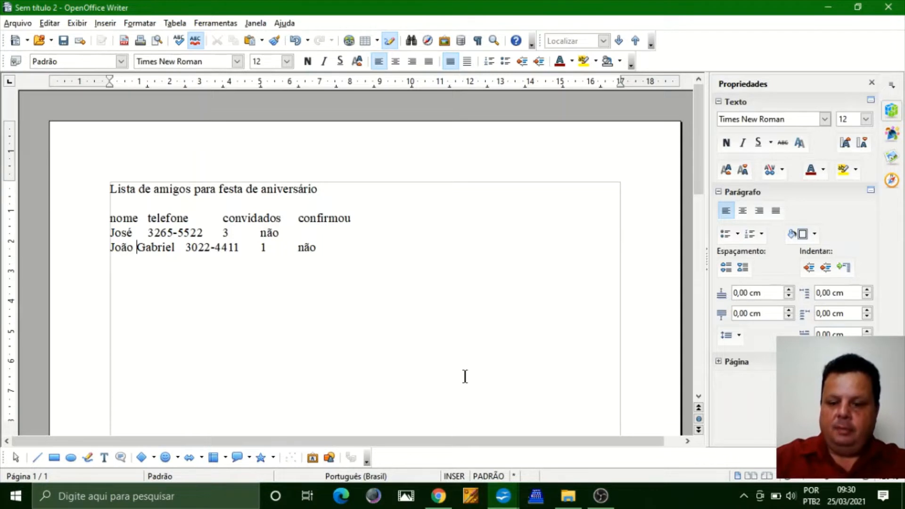
{"action": "key", "text": "Return"}
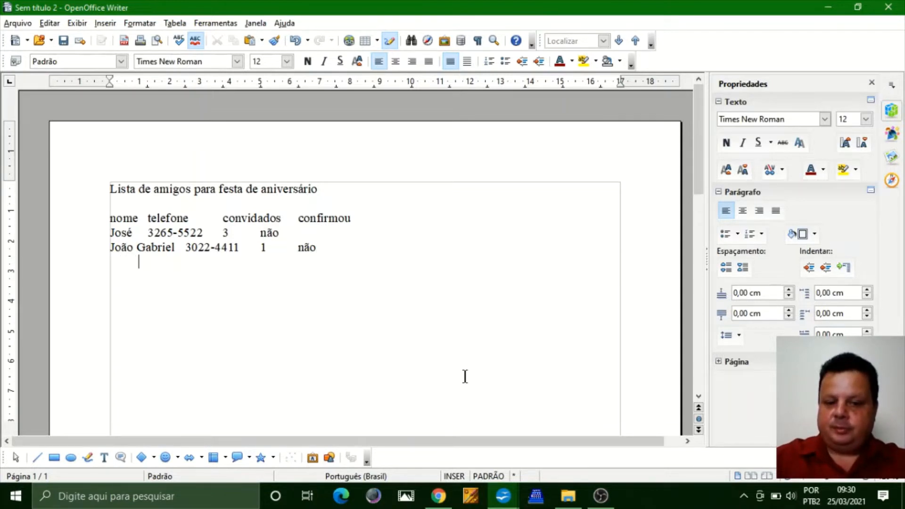
{"action": "key", "text": "BackSpace"}
{"action": "key", "text": "BackSpace"}
{"action": "key", "text": "BackSpace"}
{"action": "key", "text": "BackSpace"}
{"action": "key", "text": "BackSpace"}
{"action": "key", "text": "BackSpace"}
{"action": "key", "text": "BackSpace"}
{"action": "key", "text": "BackSpace"}
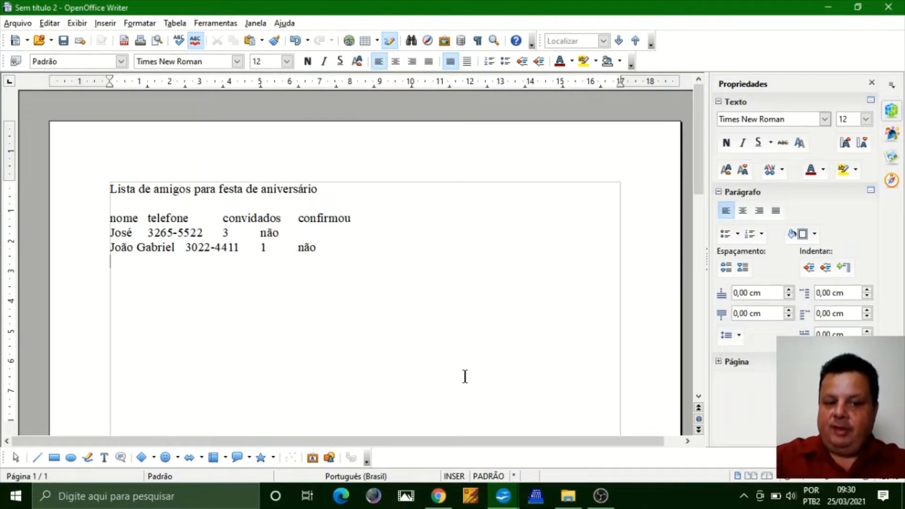
Step: Return to the header line and select the single tab character separating "nome" from "telefone" to inspect its width
{"action": "key", "text": "Up"}
{"action": "key", "text": "Up"}
{"action": "key", "text": "Up"}
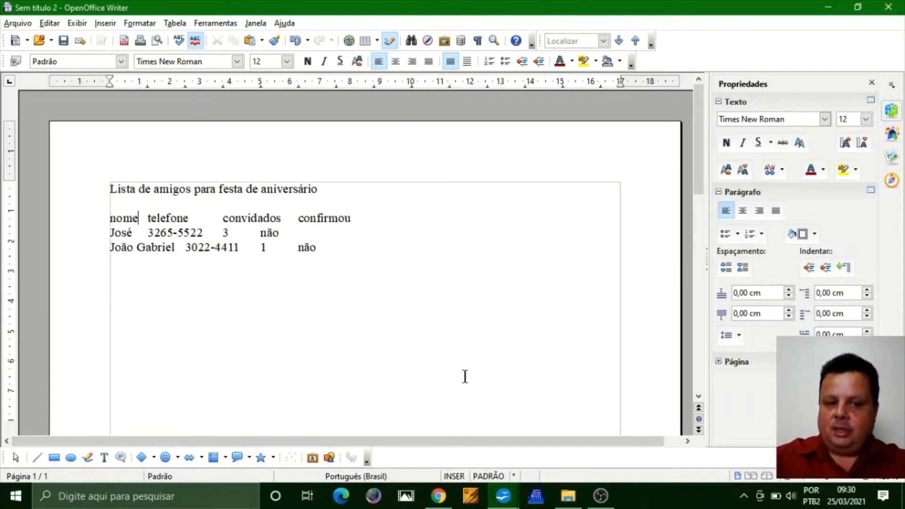
{"action": "key", "text": "shift+Left"}
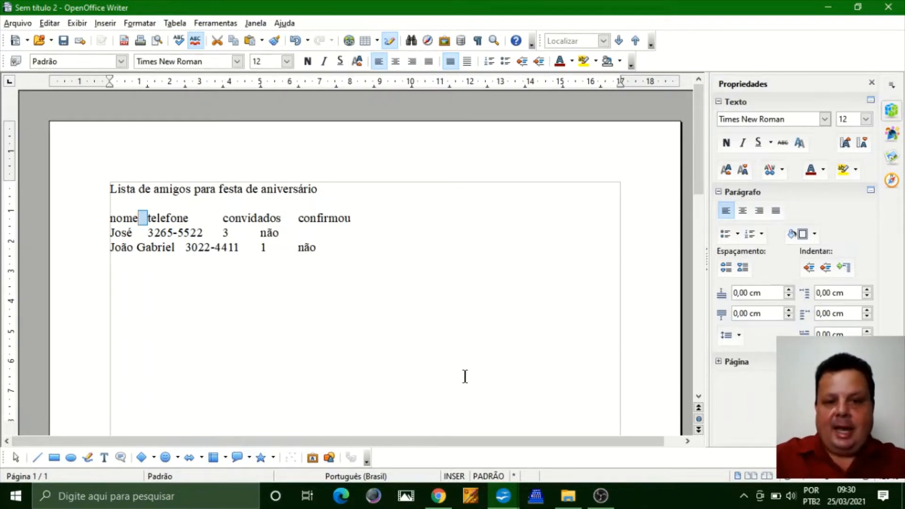
{"action": "key", "text": "Right"}
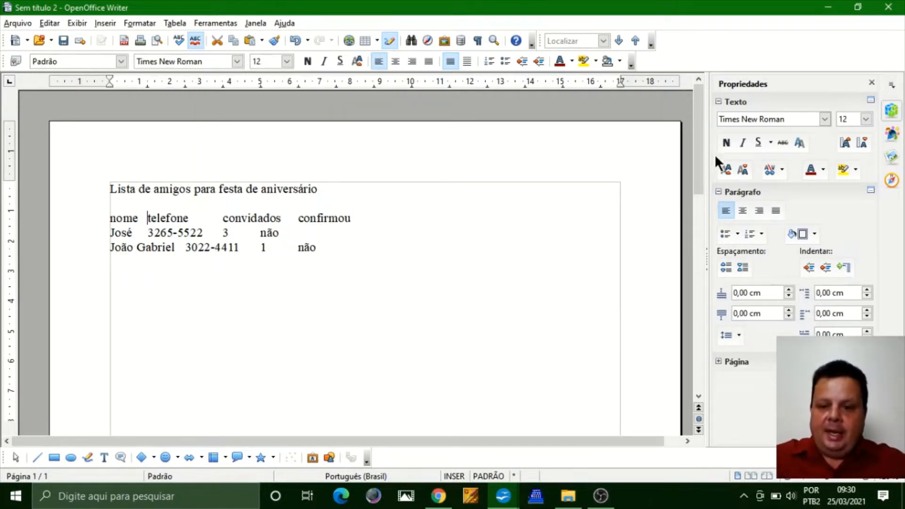
Step: Examine the header's tab gaps against the ruler, highlighting the one between "convidados" and "confirmou"
{"action": "left_click_drag", "start_coordinate": [698, 134], "coordinate": [695, 168]}
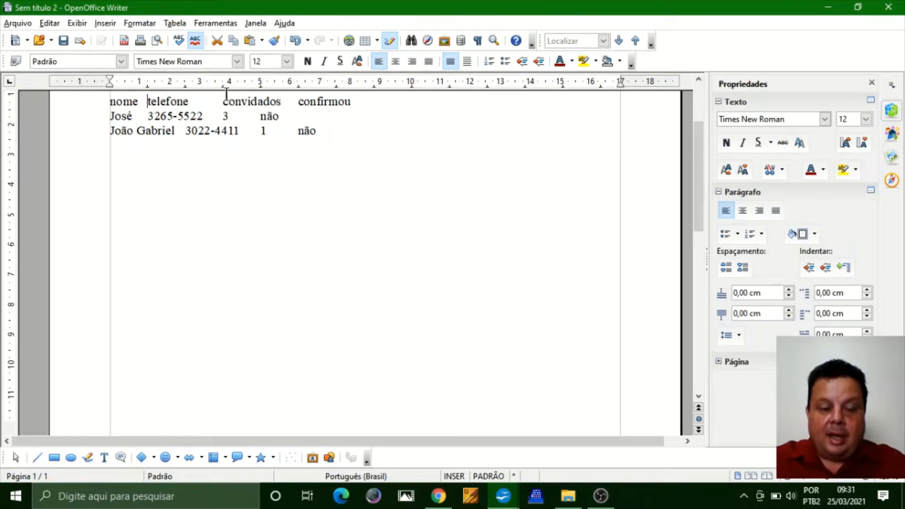
{"action": "left_click", "coordinate": [195, 101]}
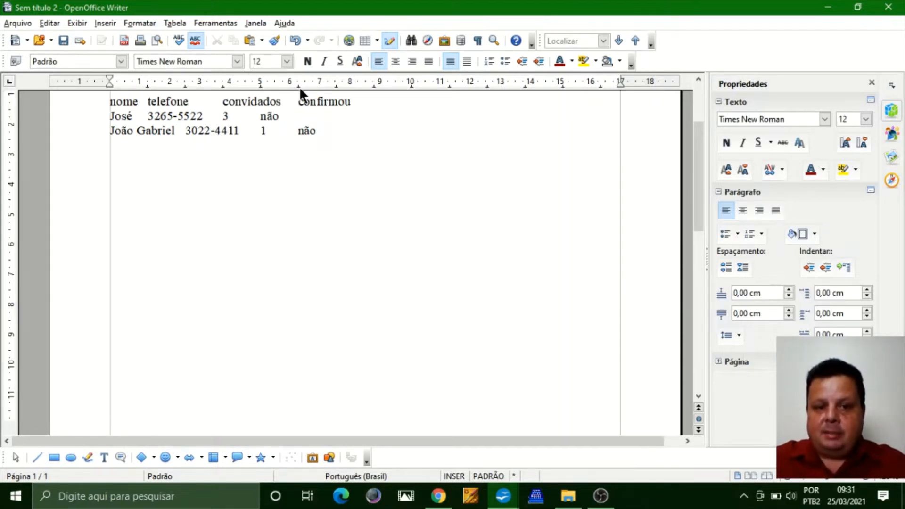
{"action": "left_click_drag", "start_coordinate": [300, 102], "coordinate": [282, 102]}
{"action": "left_click", "coordinate": [289, 104]}
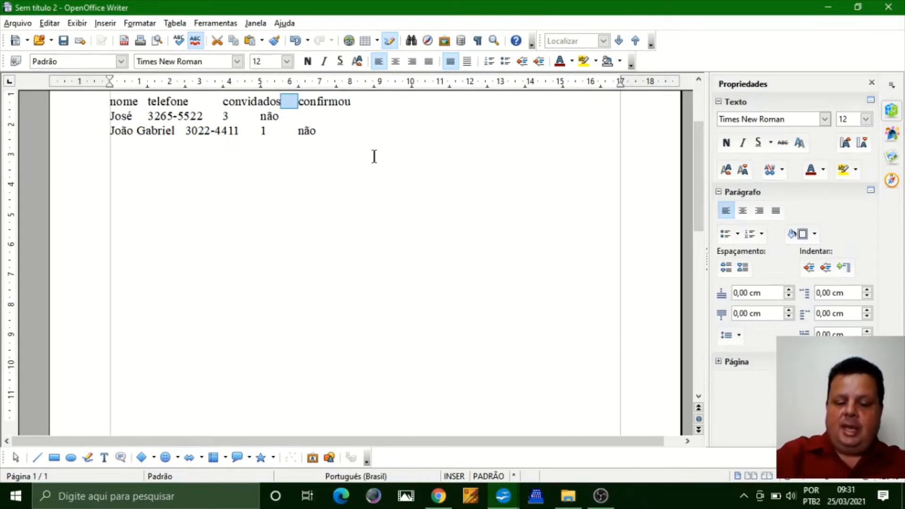
{"action": "key", "text": "Right"}
{"action": "key", "text": "Left"}
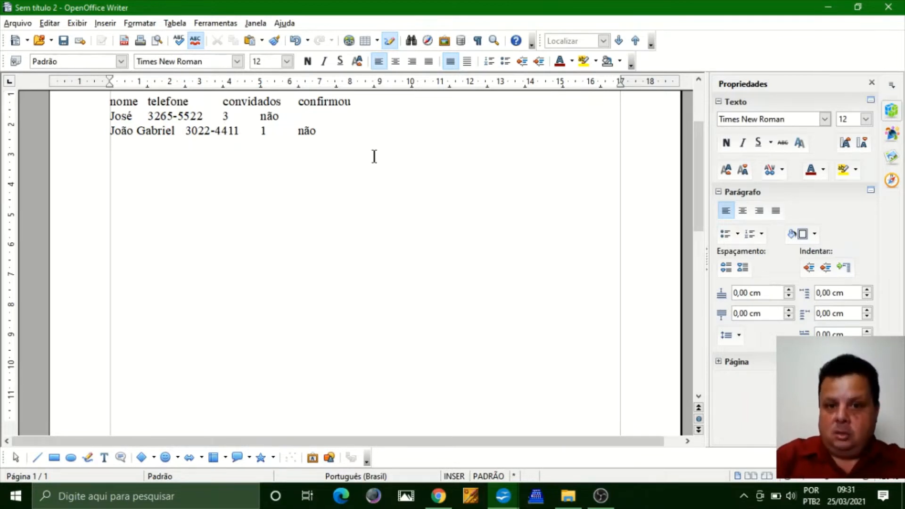
{"action": "key", "text": "Down"}
{"action": "key", "text": "Down"}
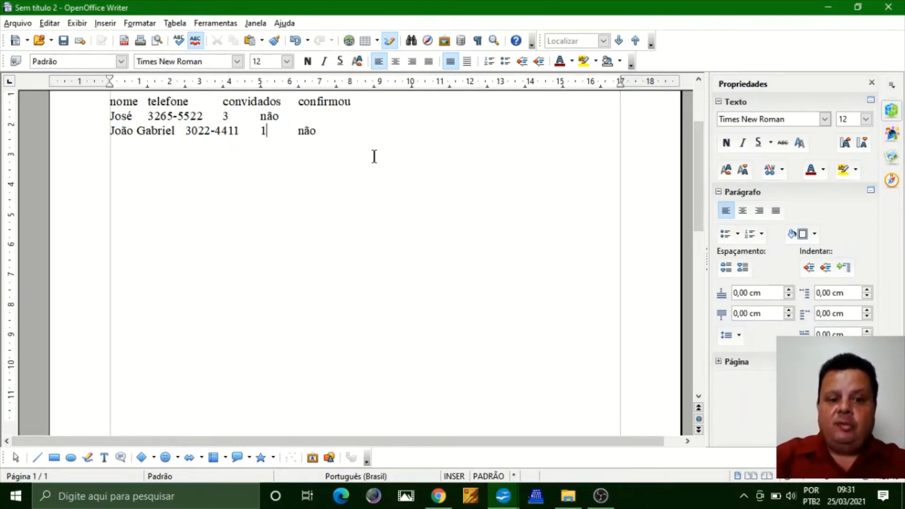
Step: Skip a line below the second friend's entry and enter the third friend's name followed by three tabs
{"action": "key", "text": "End"}
{"action": "key", "text": "Return"}
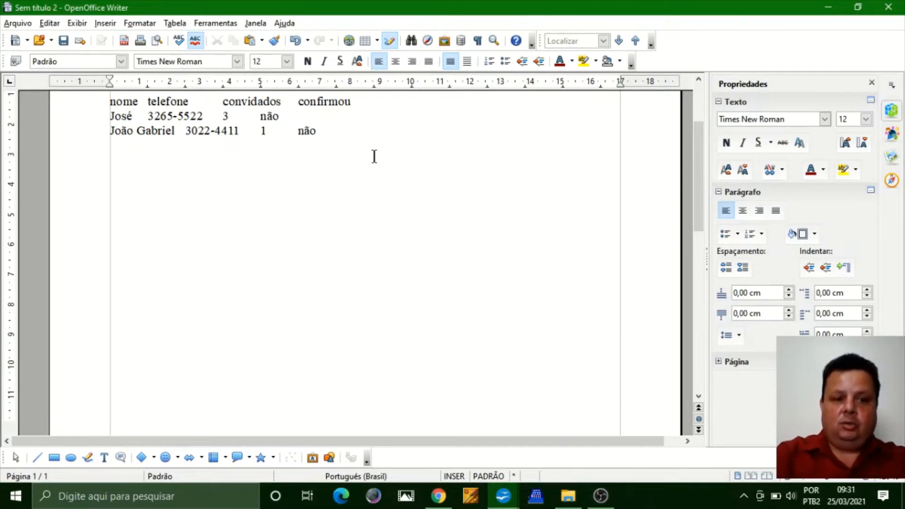
{"action": "type", "text": "maria"}
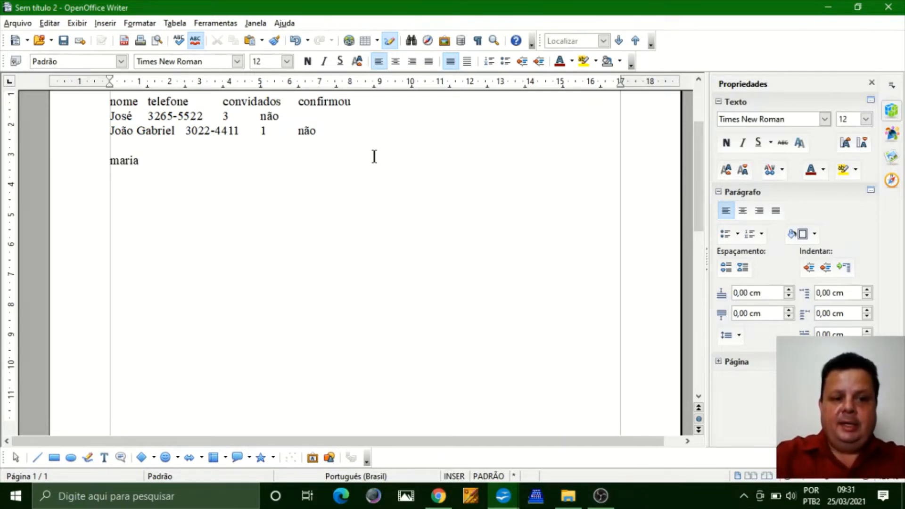
{"action": "key", "text": "Tab"}
{"action": "key", "text": "Tab"}
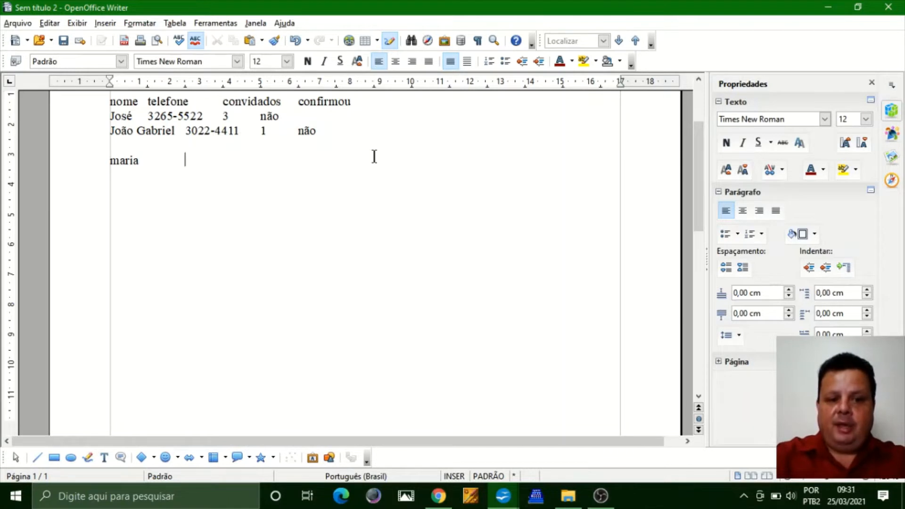
{"action": "key", "text": "BackSpace"}
{"action": "key", "text": "BackSpace"}
{"action": "key", "text": "Tab"}
{"action": "key", "text": "Tab"}
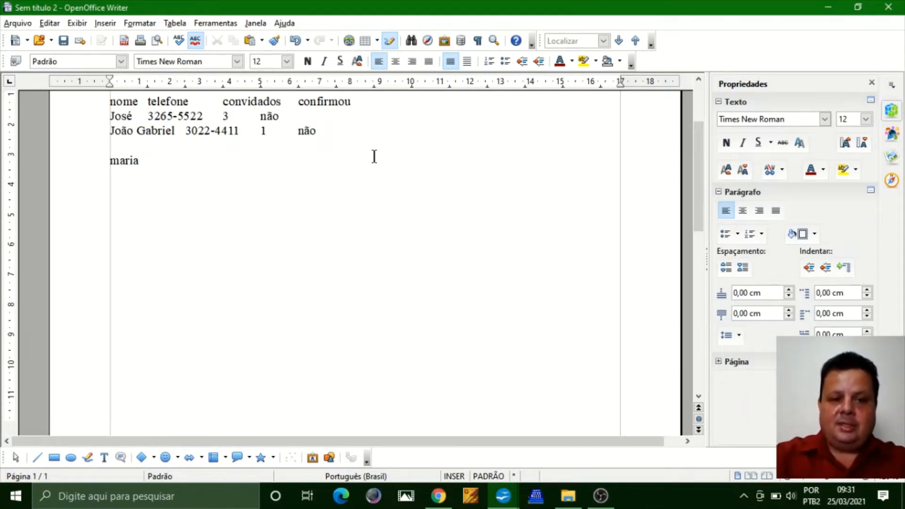
{"action": "key", "text": "Tab"}
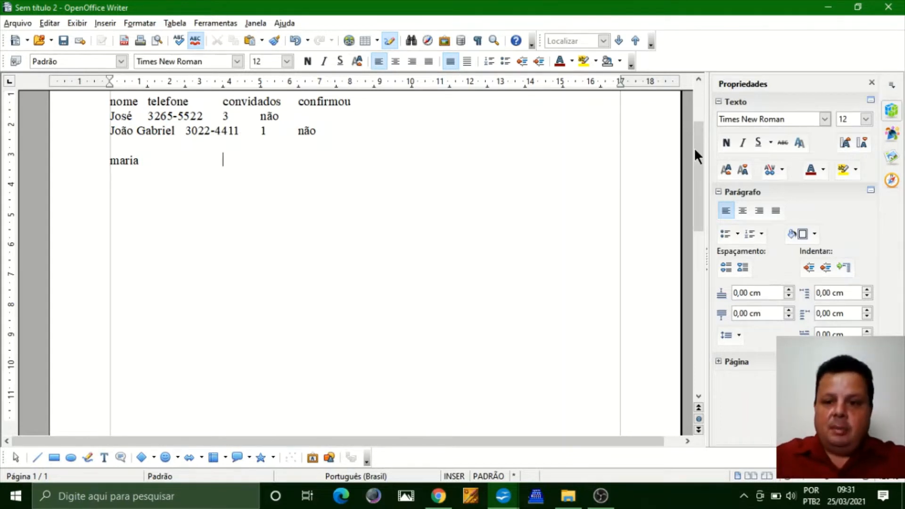
Step: Complete the third friend's line with the phone number, 2 and "sim", leaving three tabs between consecutive entries
{"action": "left_click_drag", "start_coordinate": [694, 147], "coordinate": [688, 167]}
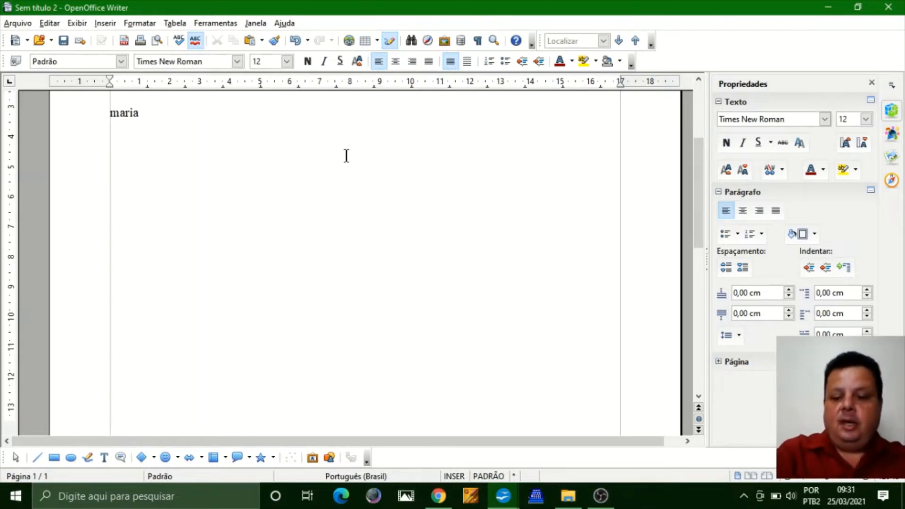
{"action": "key", "text": "Tab"}
{"action": "key", "text": "Tab"}
{"action": "key", "text": "Tab"}
{"action": "type", "text": "3265"}
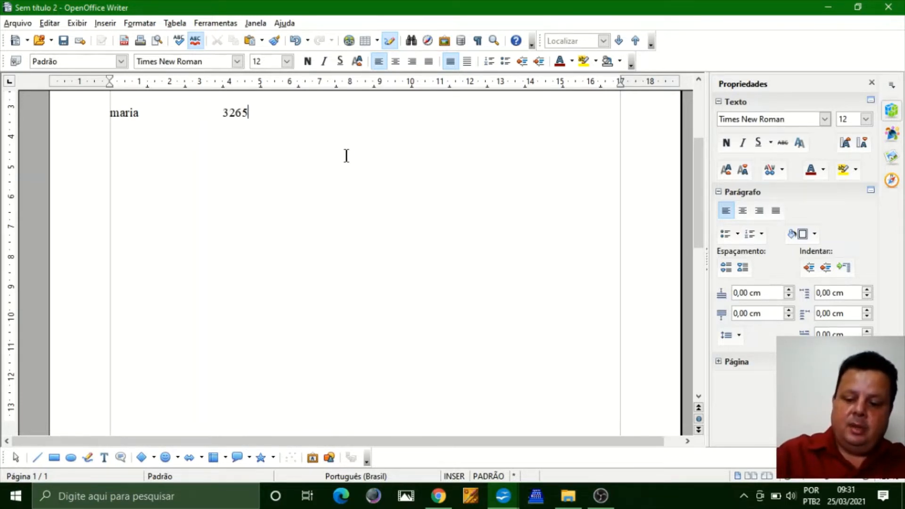
{"action": "type", "text": "-0000"}
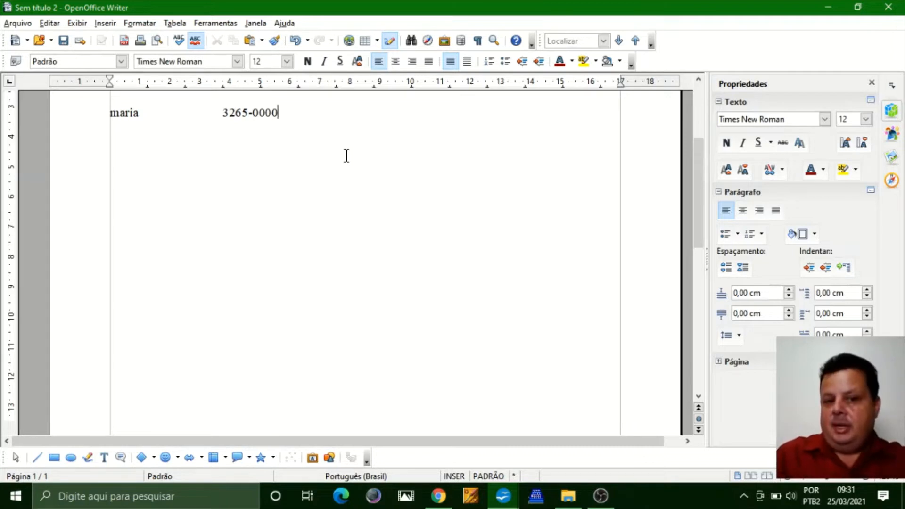
{"action": "key", "text": "Tab"}
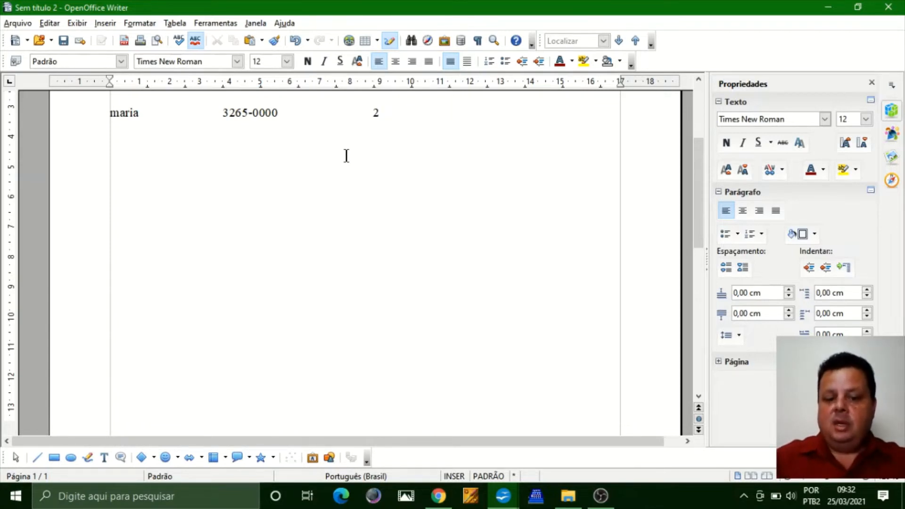
{"action": "type", "text": "sim"}
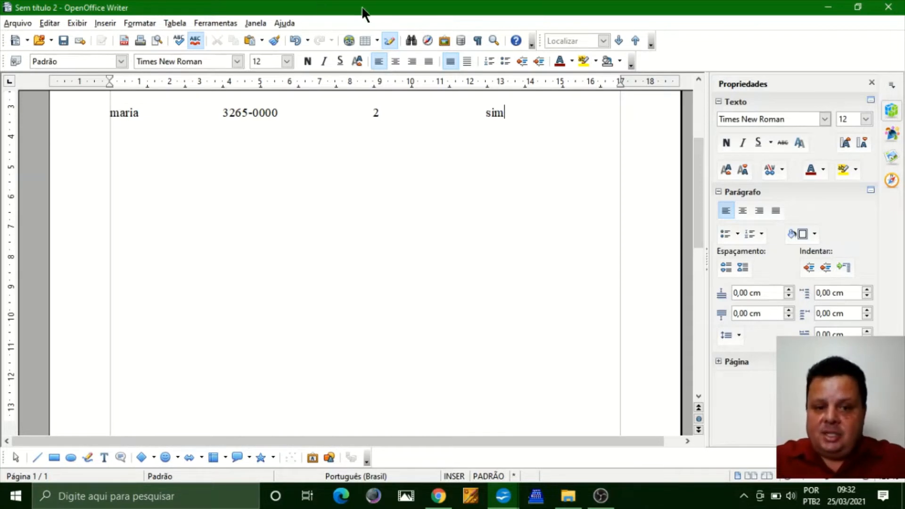
Step: Move through the third friend's line one tab at a time to examine the gaps between its entries
{"action": "left_click", "coordinate": [476, 116]}
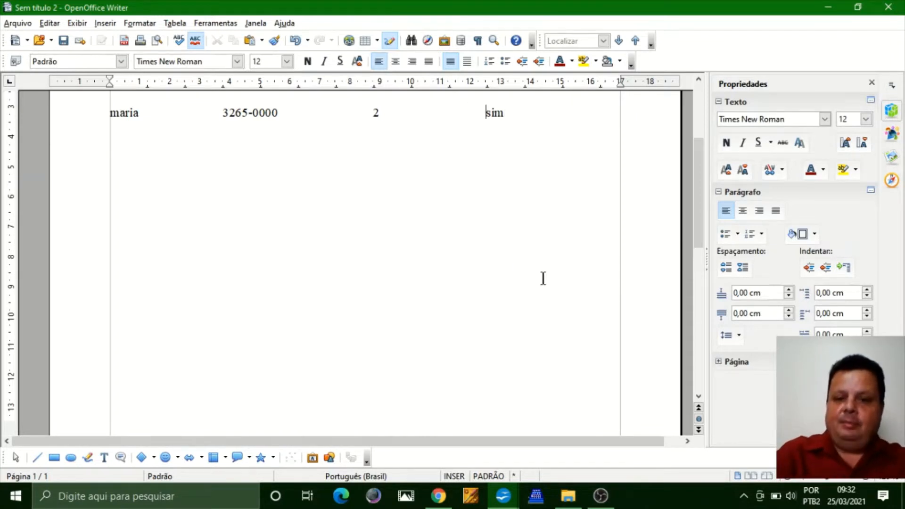
{"action": "key", "text": "Right"}
{"action": "key", "text": "Right"}
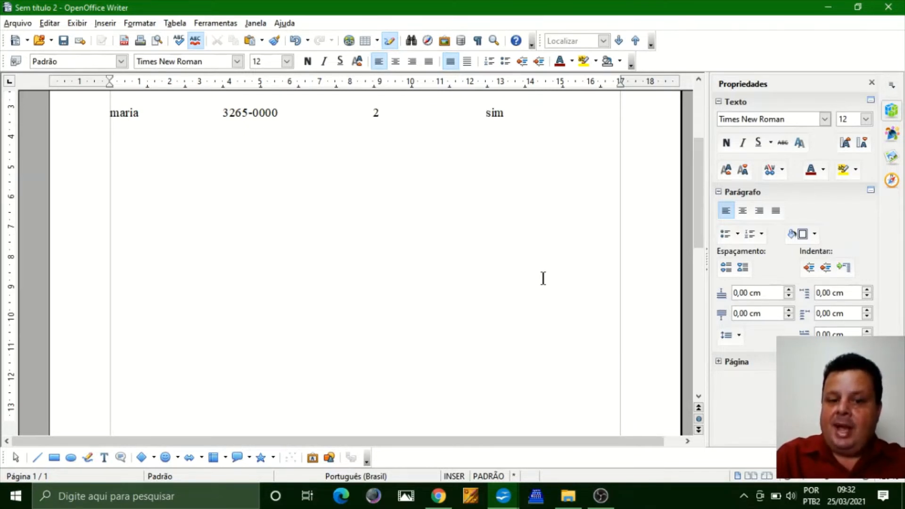
{"action": "scroll", "coordinate": [695, 200], "scroll_direction": "down", "scroll_amount": 2}
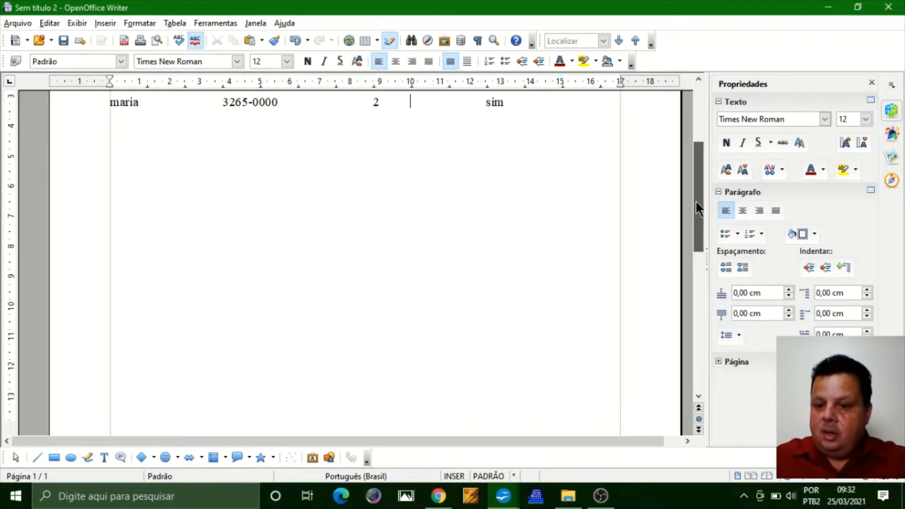
{"action": "scroll", "coordinate": [697, 203], "scroll_direction": "up", "scroll_amount": 2}
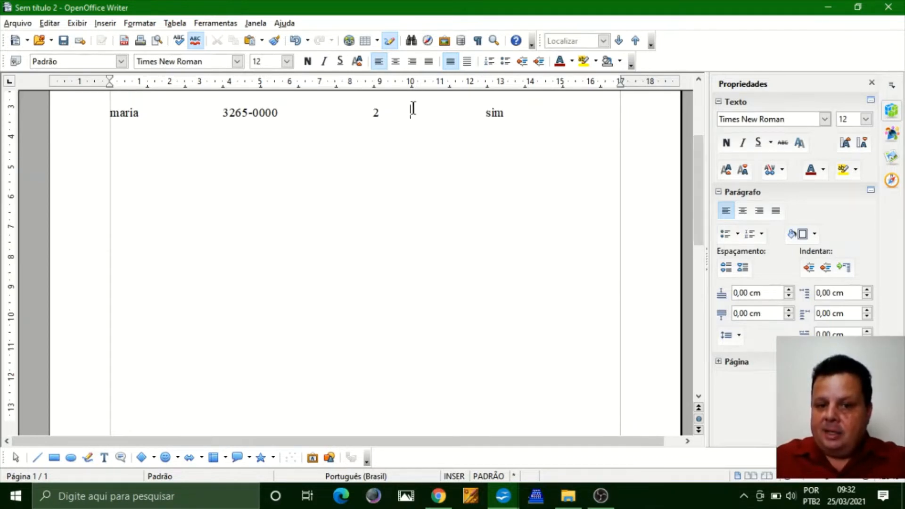
{"action": "key", "text": "Right"}
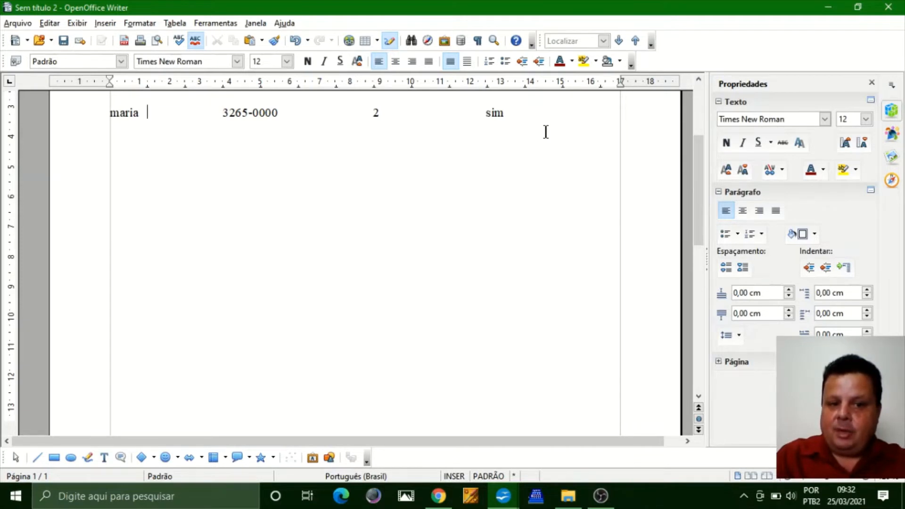
{"action": "key", "text": "Right"}
{"action": "key", "text": "Right"}
{"action": "key", "text": "Right"}
{"action": "key", "text": "Right"}
{"action": "key", "text": "Right"}
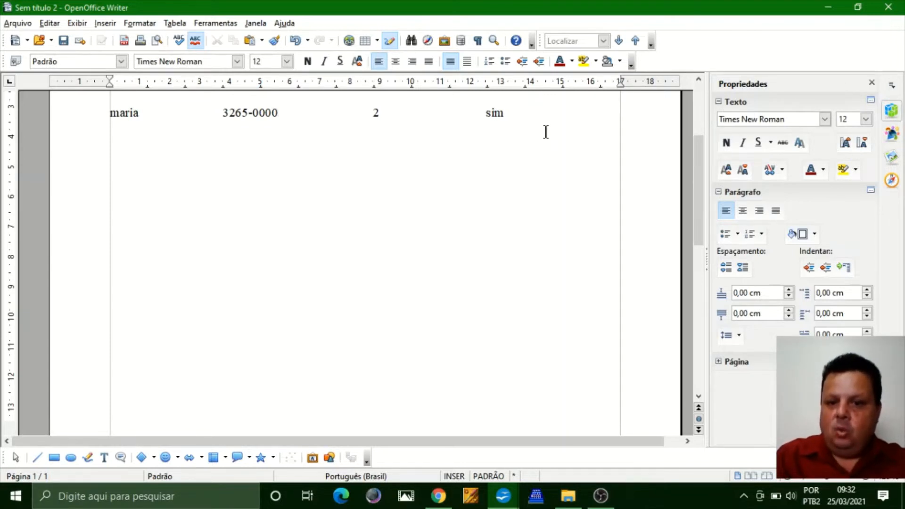
Step: Go back up to the header line and examine the single tab jump between "telefone" and "convidados"
{"action": "key", "text": "Up"}
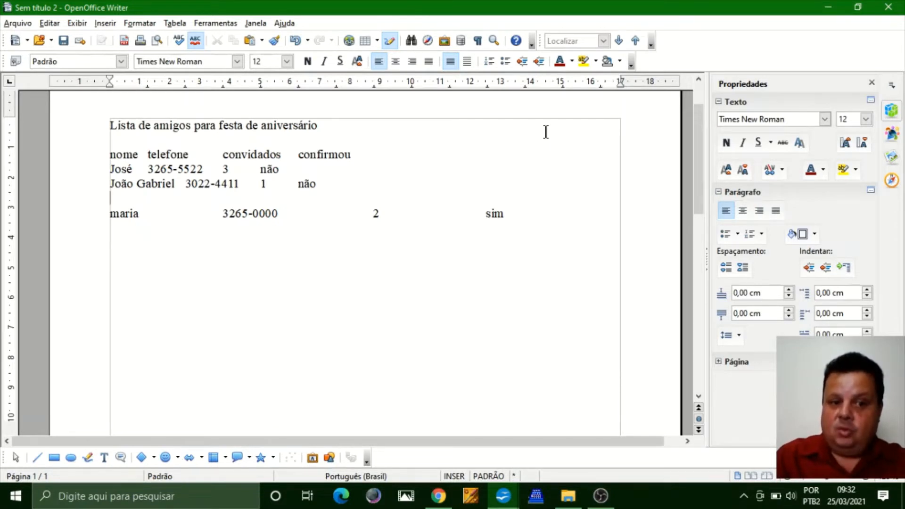
{"action": "key", "text": "Up"}
{"action": "key", "text": "Up"}
{"action": "key", "text": "Up"}
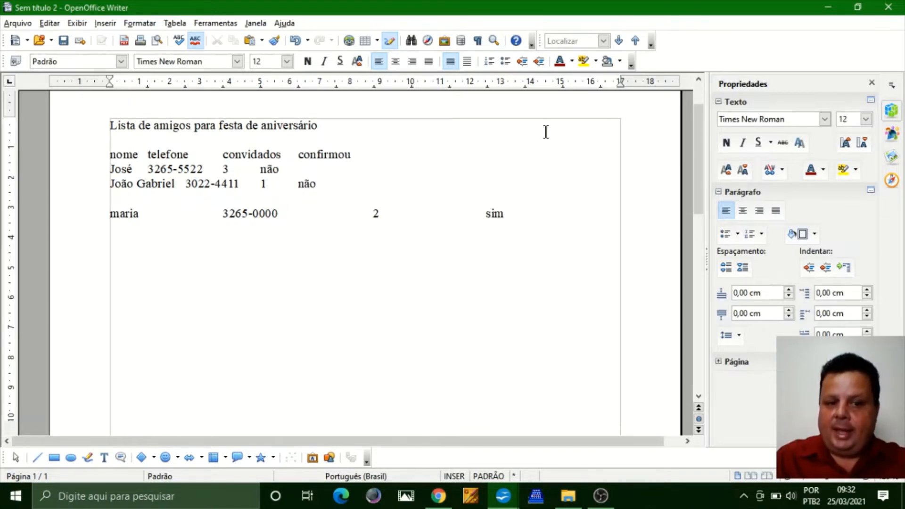
{"action": "key", "text": "ctrl+Right"}
{"action": "key", "text": "ctrl+Left"}
{"action": "key", "text": "Left"}
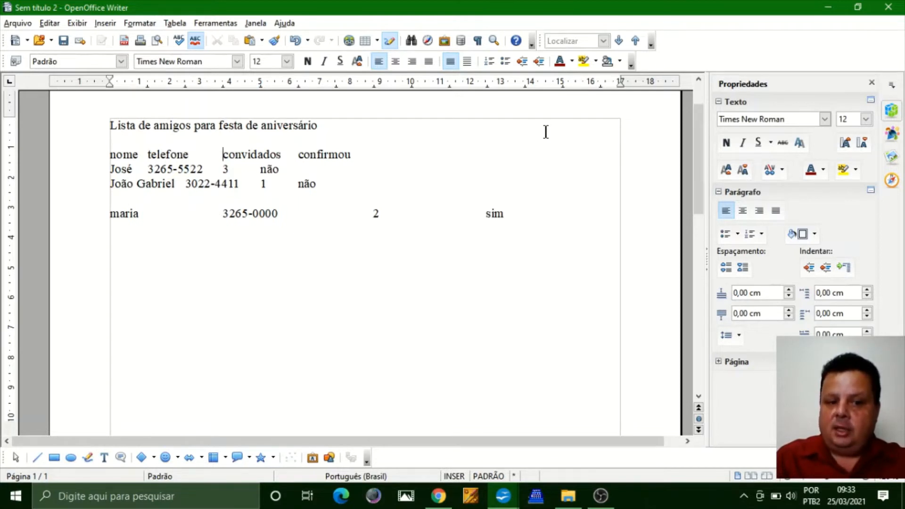
{"action": "key", "text": "Left"}
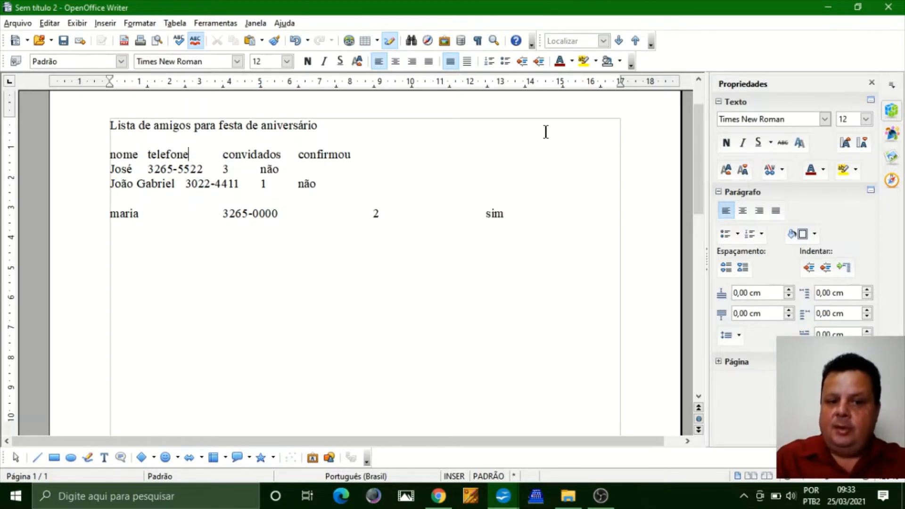
Step: Check the tab positions between 2 and "sim" in the third friend's line against the ruler
{"action": "left_click_drag", "start_coordinate": [696, 128], "coordinate": [697, 148]}
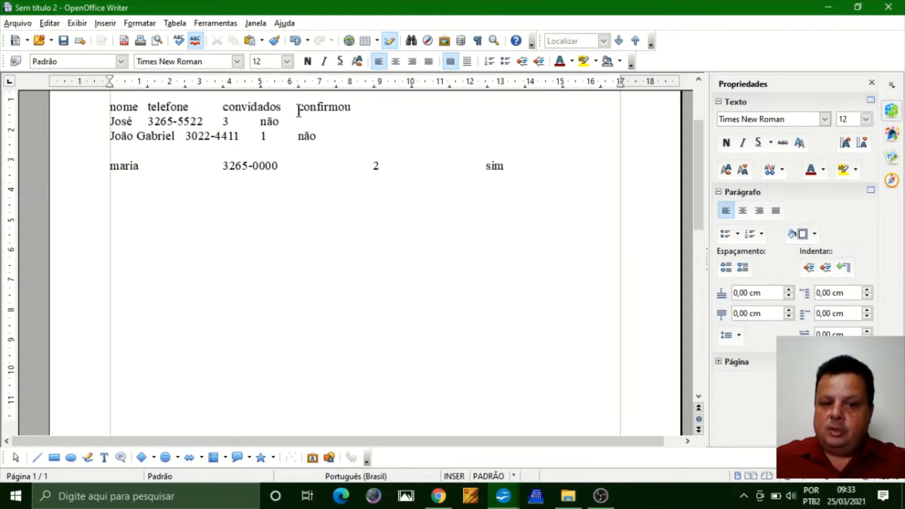
{"action": "left_click", "coordinate": [518, 163]}
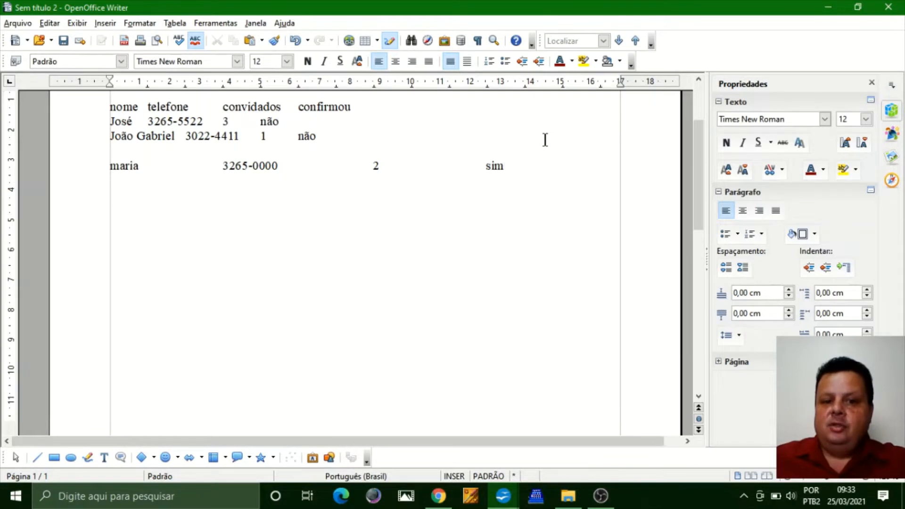
{"action": "left_click", "coordinate": [395, 162]}
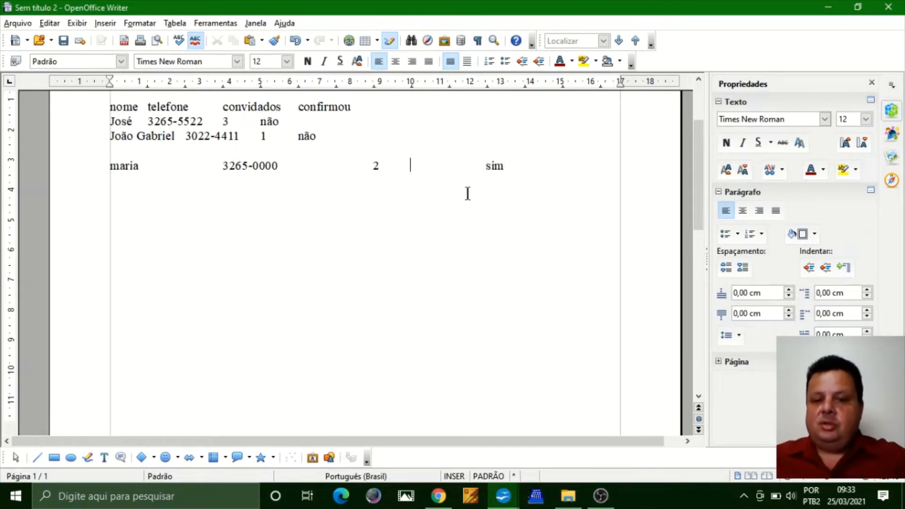
{"action": "key", "text": "Right"}
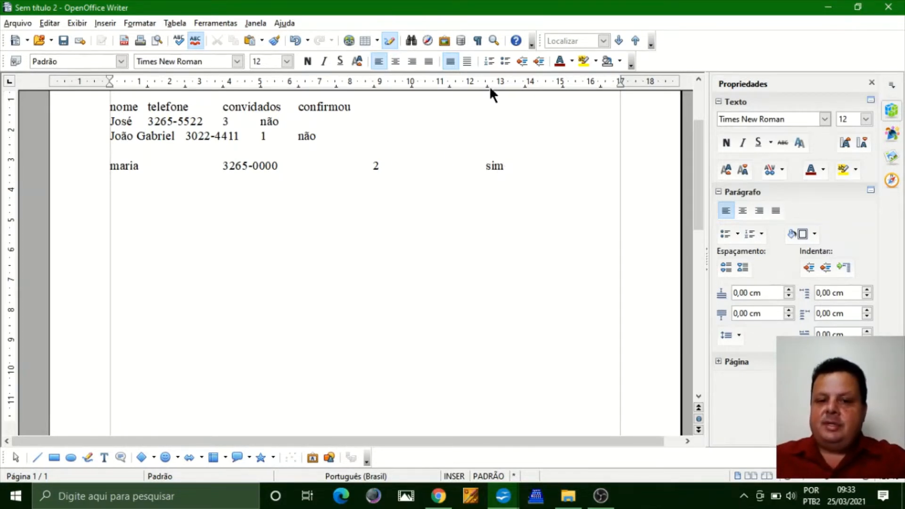
Step: Show the nonprinting characters and examine the paragraph marks on the empty lines around the third friend's entry
{"action": "left_click", "coordinate": [479, 38]}
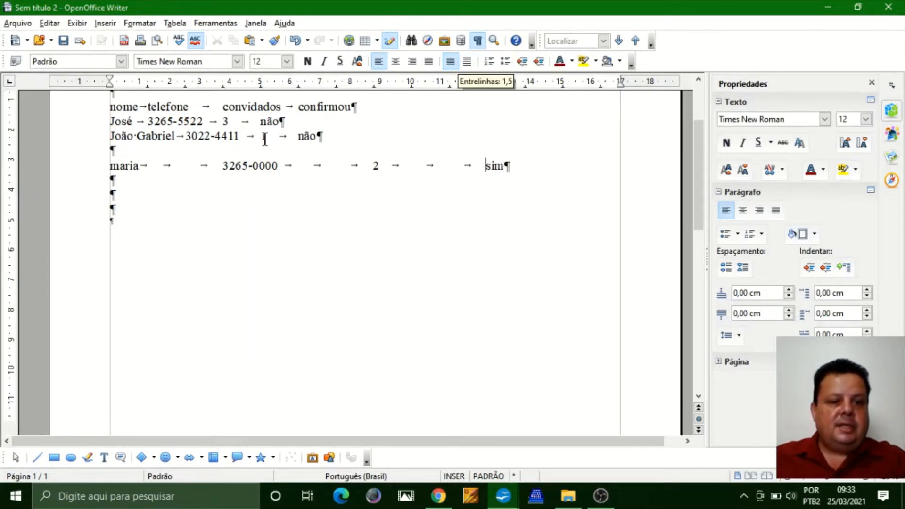
{"action": "left_click", "coordinate": [112, 150]}
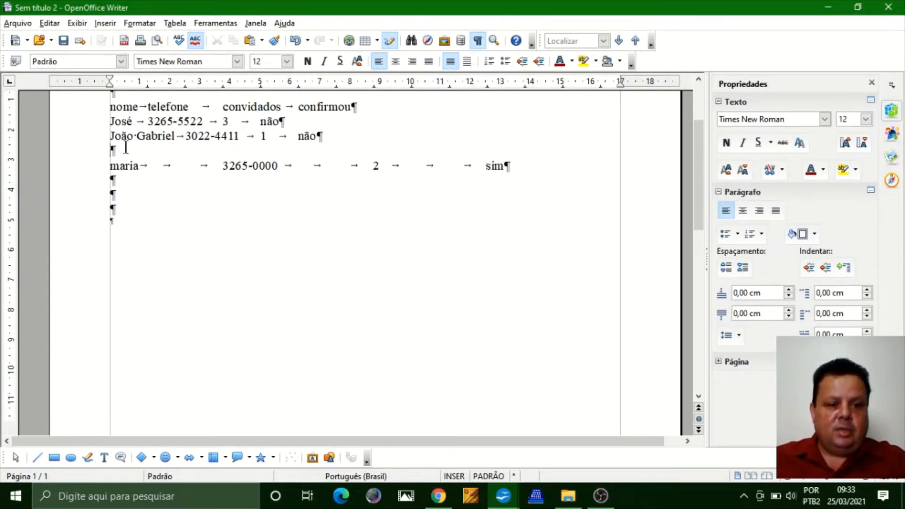
{"action": "left_click", "coordinate": [118, 179]}
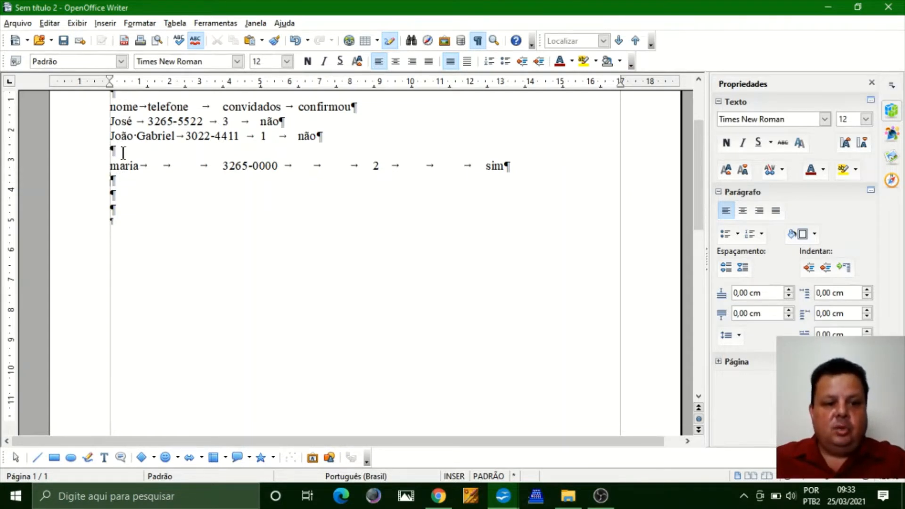
Step: Highlight the first tab mark after the third friend's phone number and the space mark within the second friend's name to compare them
{"action": "double_click", "coordinate": [288, 107]}
{"action": "double_click", "coordinate": [286, 165]}
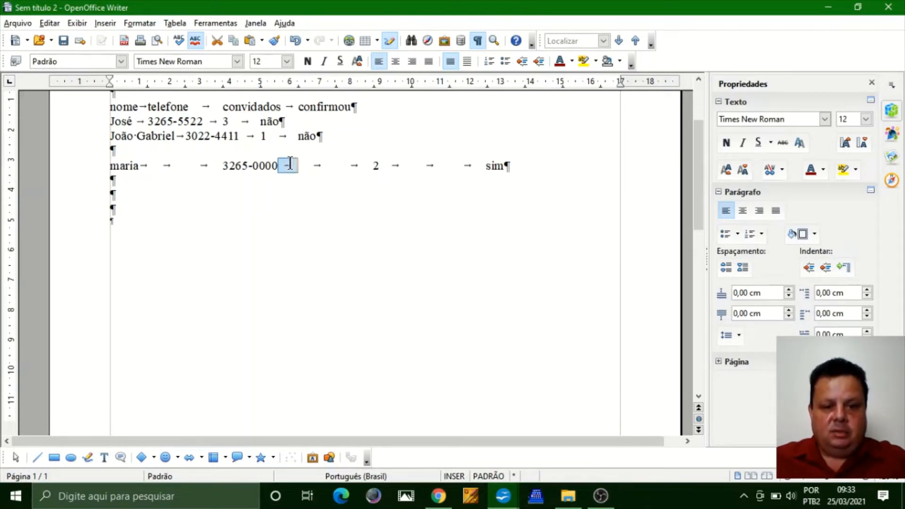
{"action": "left_click", "coordinate": [281, 167]}
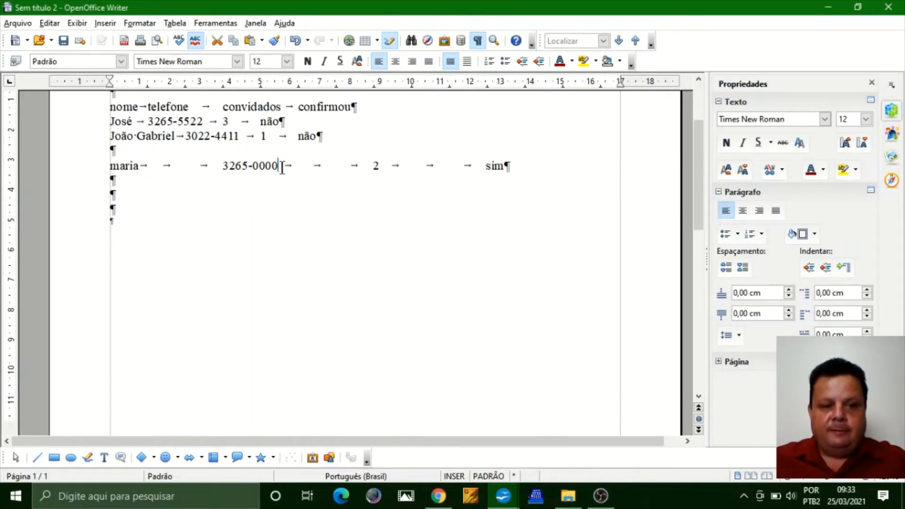
{"action": "left_click", "coordinate": [292, 167]}
{"action": "left_click", "coordinate": [135, 138]}
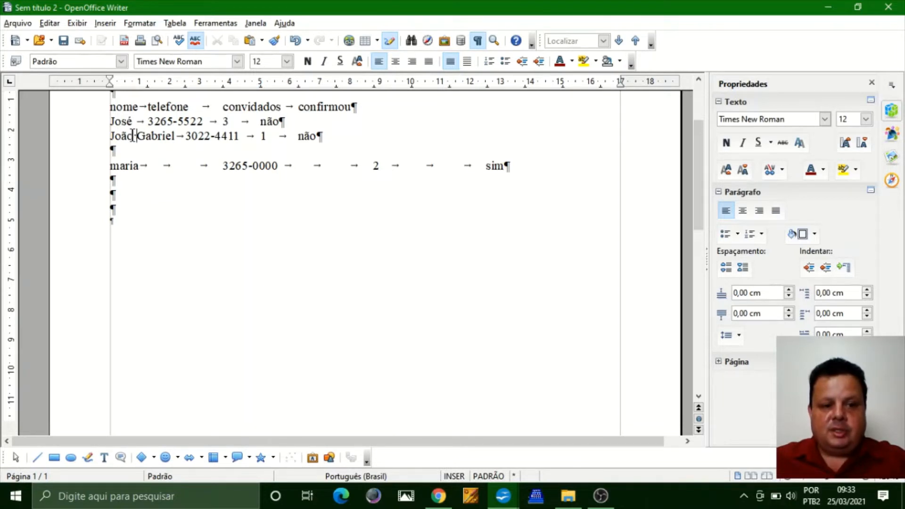
{"action": "left_click_drag", "start_coordinate": [136, 136], "coordinate": [132, 136]}
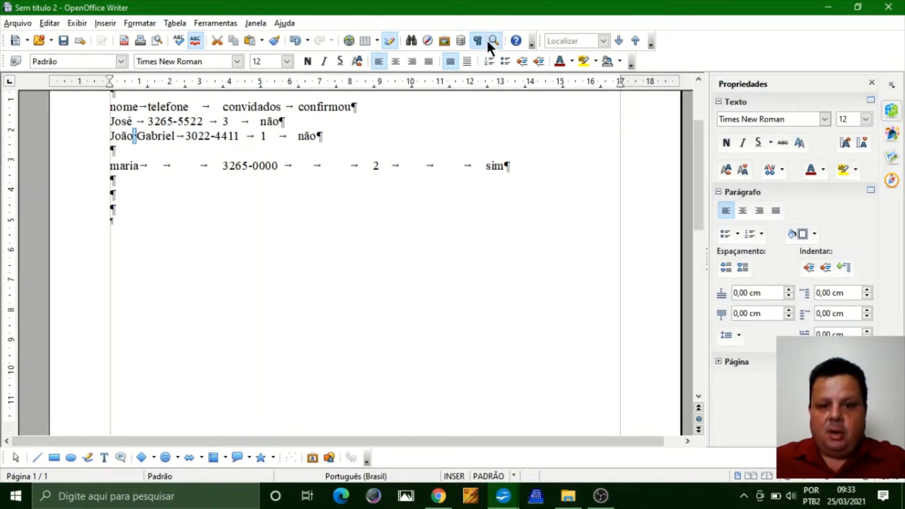
Step: Select the three tab characters between the phone number and 2 in the third friend's line
{"action": "left_click", "coordinate": [375, 166]}
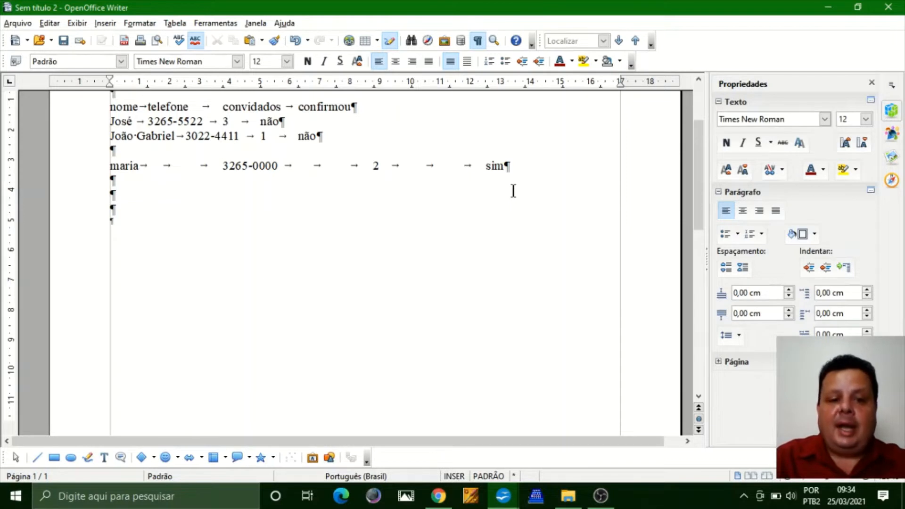
{"action": "key", "text": "shift+Left"}
{"action": "key", "text": "shift+Left"}
{"action": "key", "text": "shift+Left"}
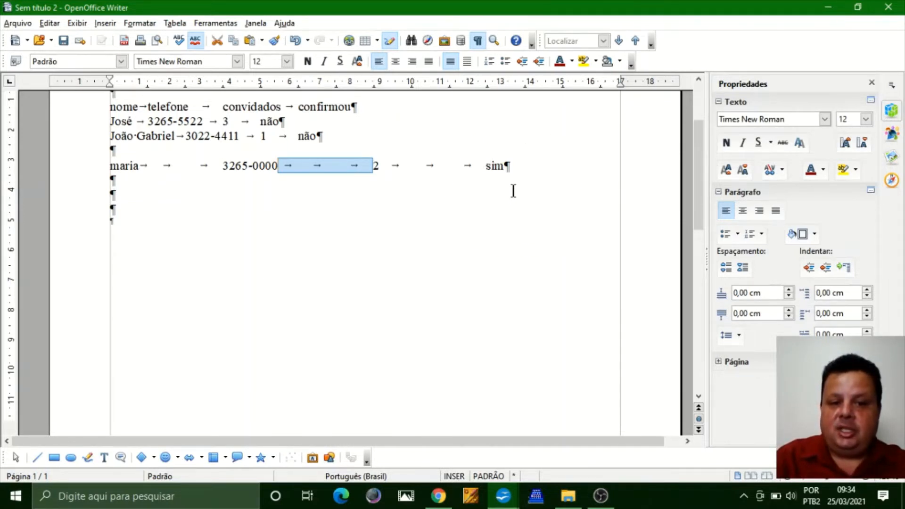
Step: Select the three tab characters between the name and the phone number in the third friend's line
{"action": "key", "text": "ctrl+Left"}
{"action": "key", "text": "ctrl+Left"}
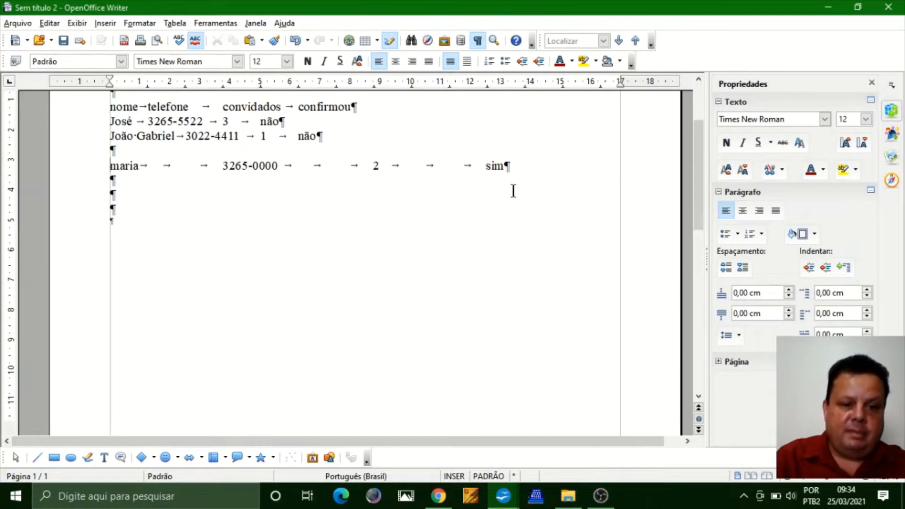
{"action": "key", "text": "shift+Left"}
{"action": "key", "text": "shift+Left"}
{"action": "key", "text": "shift+Left"}
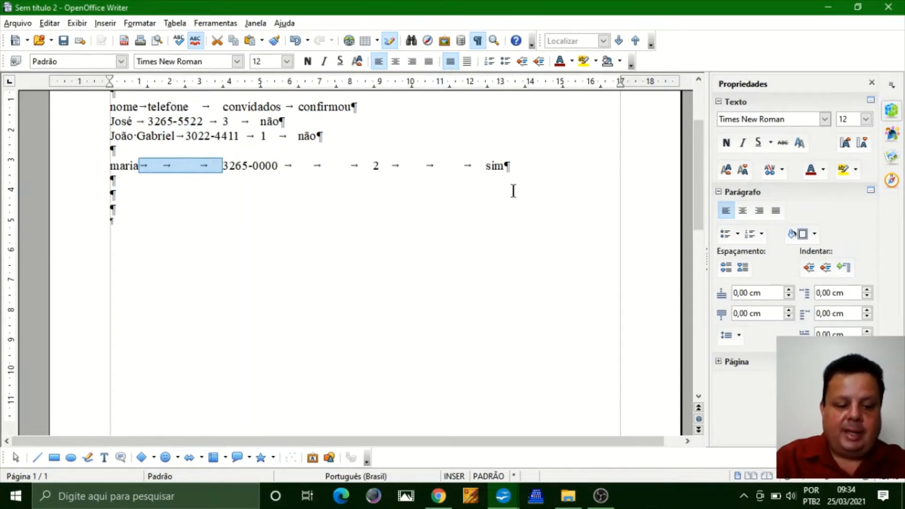
Step: Highlight the tab characters between 2 and sim in the third friend's line to examine the spacing
{"action": "key", "text": "ctrl+Right"}
{"action": "key", "text": "ctrl+Right"}
{"action": "key", "text": "ctrl+Right"}
{"action": "key", "text": "ctrl+Right"}
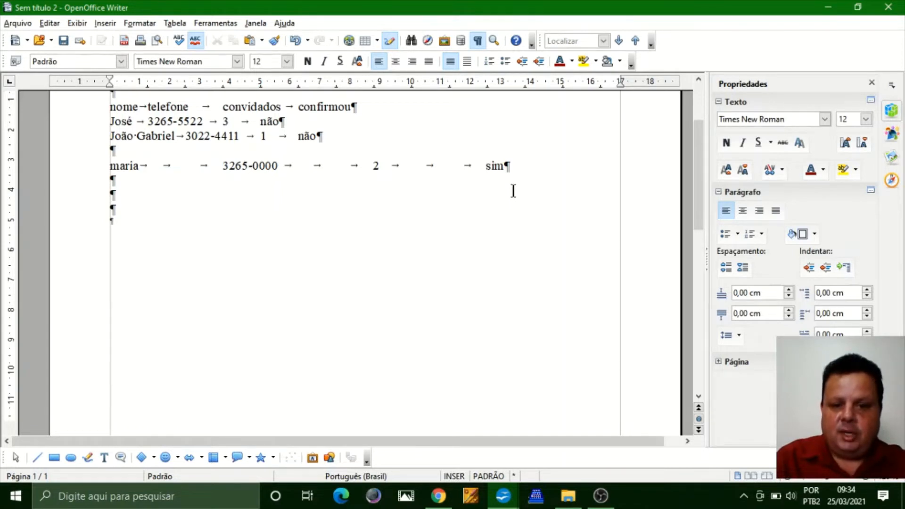
{"action": "key", "text": "shift+Right"}
{"action": "key", "text": "shift+Right"}
{"action": "key", "text": "Left"}
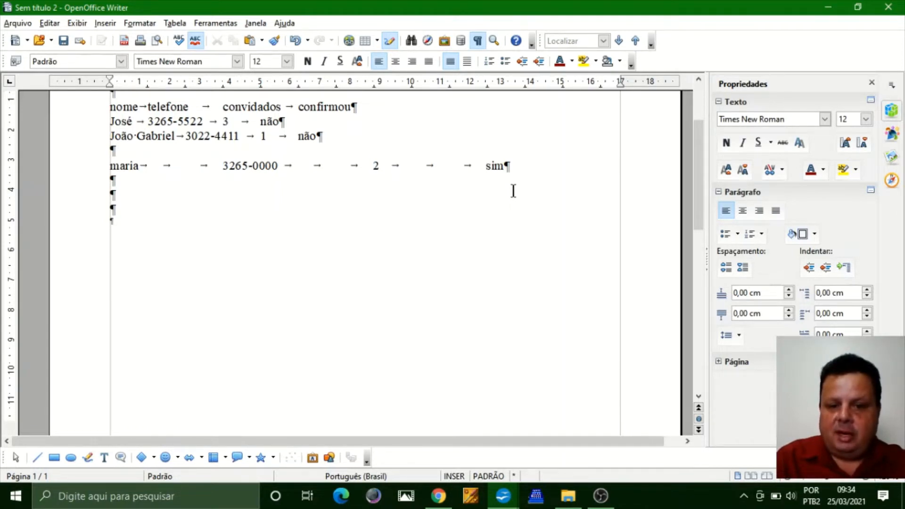
{"action": "key", "text": "shift+Right"}
{"action": "key", "text": "shift+Right"}
{"action": "key", "text": "shift+Right"}
{"action": "key", "text": "Left"}
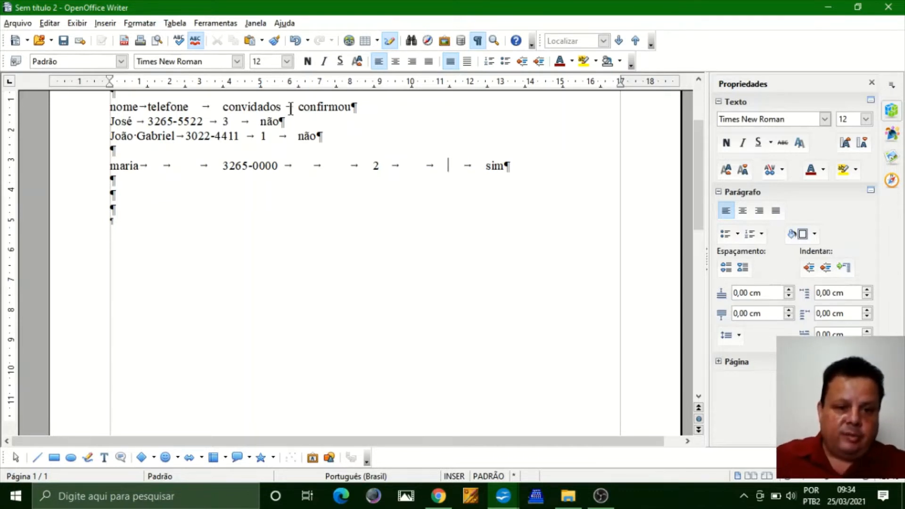
Step: Highlight the single tab mark between each pair of headings in the header line: confirmou, convidados, telefone and nome
{"action": "left_click", "coordinate": [305, 107]}
{"action": "key", "text": "Left"}
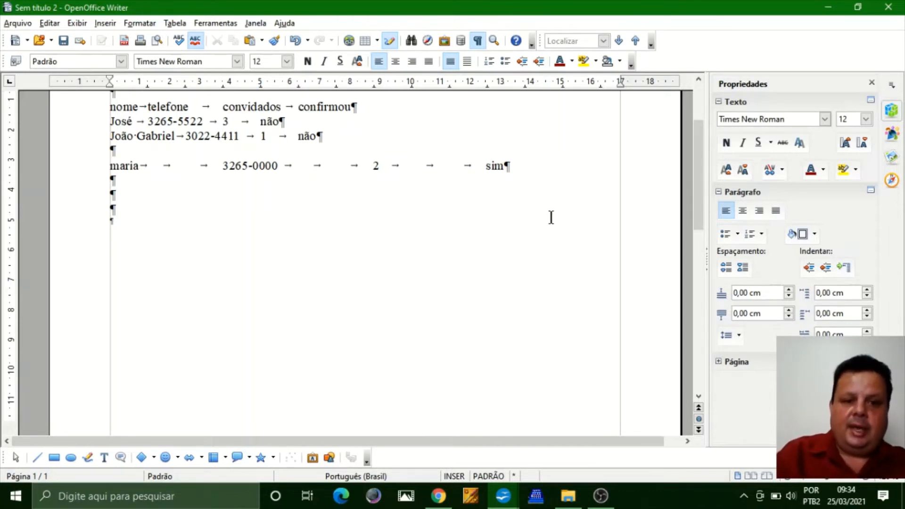
{"action": "key", "text": "ctrl+shift+Left"}
{"action": "key", "text": "ctrl+shift+Left"}
{"action": "key", "text": "ctrl+shift+Right"}
{"action": "key", "text": "ctrl+shift+Right"}
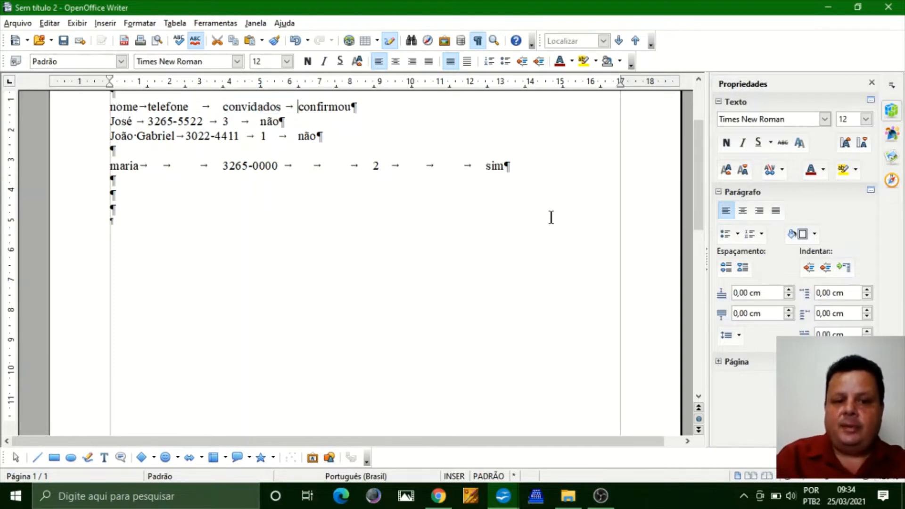
{"action": "key", "text": "shift+Left"}
{"action": "key", "text": "Left"}
{"action": "key", "text": "ctrl+Left"}
{"action": "key", "text": "shift+Left"}
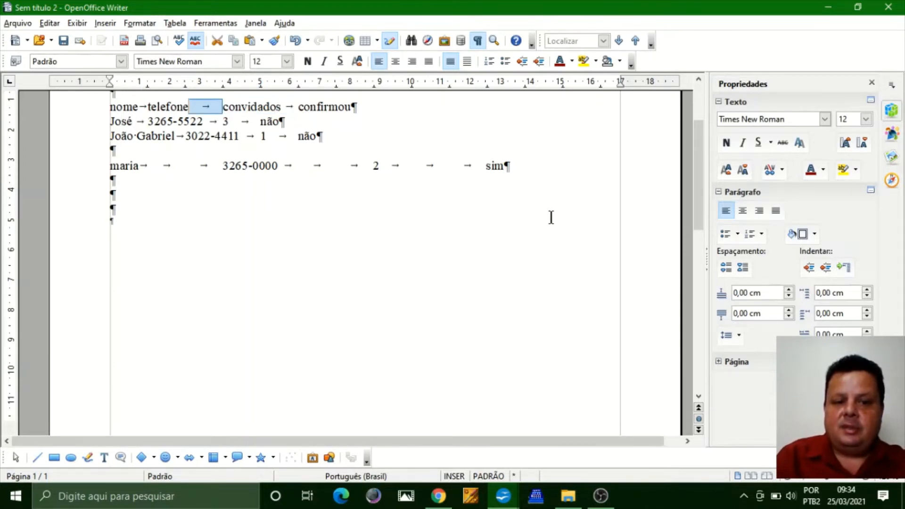
{"action": "key", "text": "ctrl+Left"}
{"action": "key", "text": "shift+Left"}
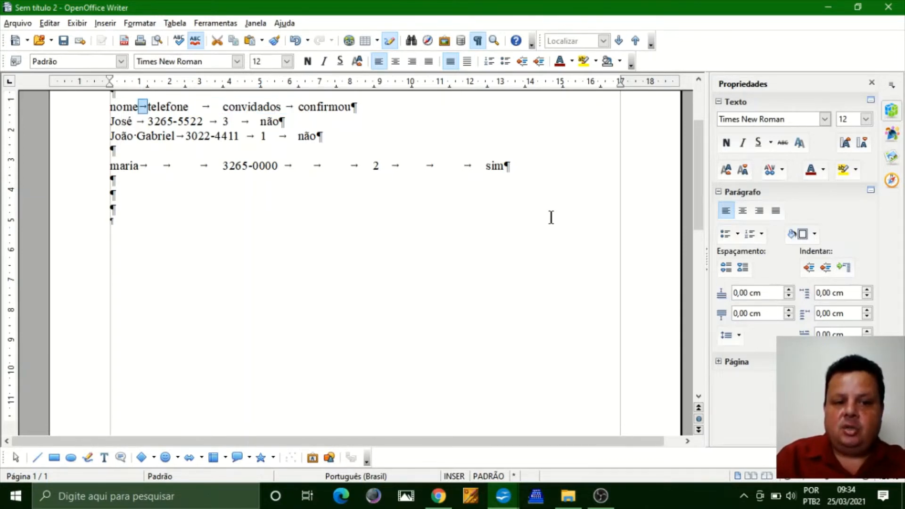
Step: Highlight the single tab mark after each item in the first friend's line, from the name through the 3
{"action": "key", "text": "Down"}
{"action": "key", "text": "shift+Right"}
{"action": "key", "text": "ctrl+Right"}
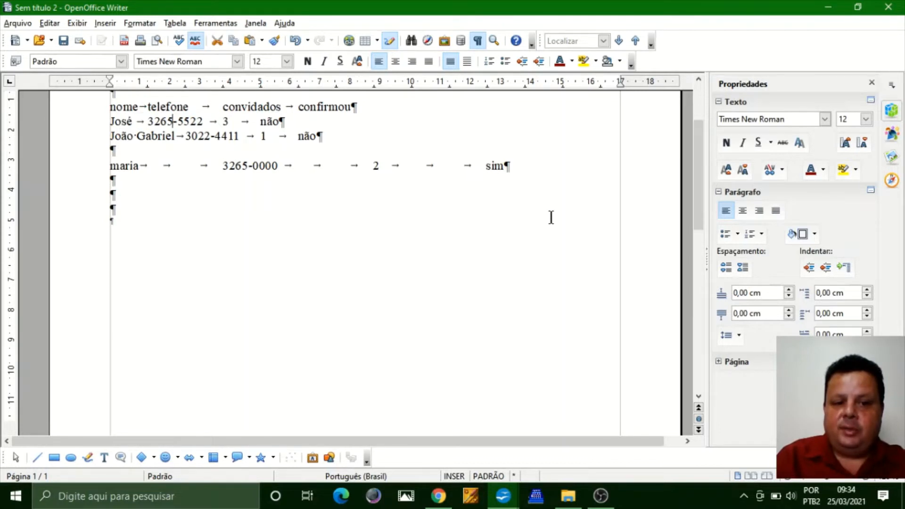
{"action": "key", "text": "ctrl+Right"}
{"action": "key", "text": "Left"}
{"action": "key", "text": "shift+Right"}
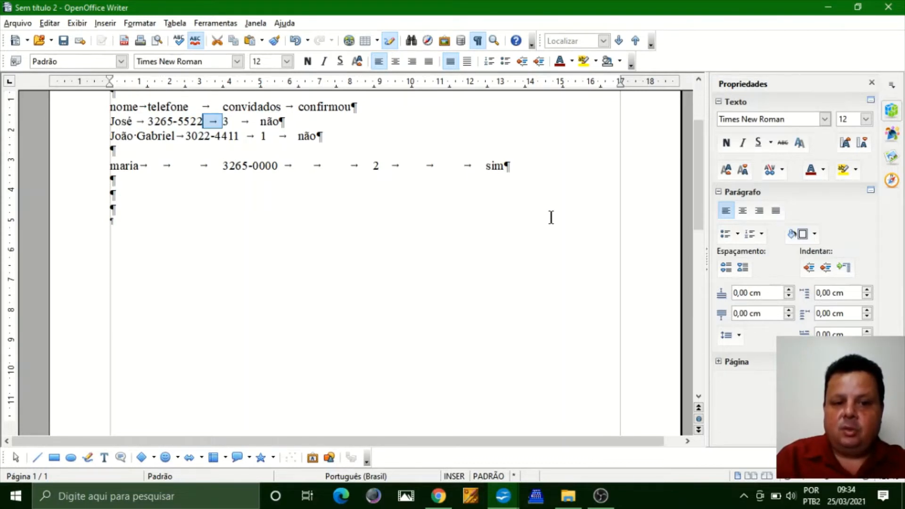
{"action": "key", "text": "Right"}
{"action": "key", "text": "Right"}
{"action": "key", "text": "shift+Right"}
Step: Highlight each single tab mark in the second friend's line, working back from não to the name
{"action": "key", "text": "Down"}
{"action": "key", "text": "Down"}
{"action": "key", "text": "Left"}
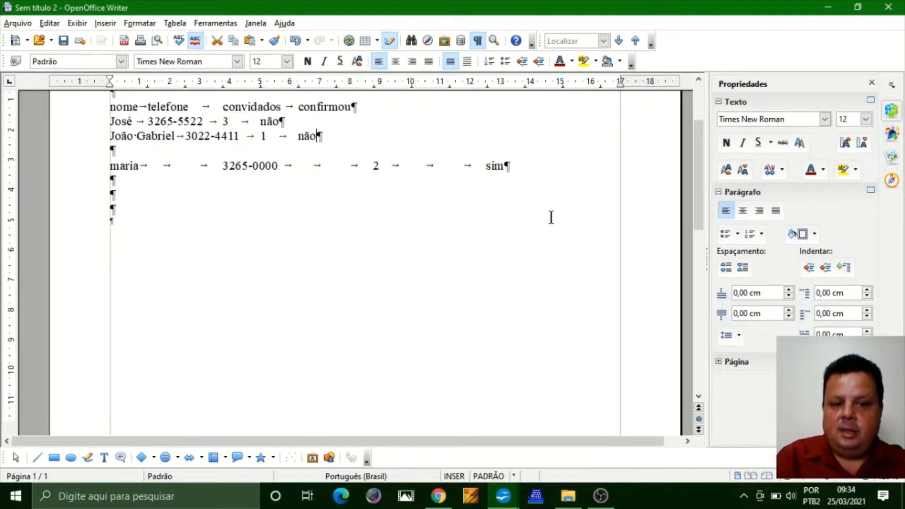
{"action": "key", "text": "Left"}
{"action": "key", "text": "Left"}
{"action": "key", "text": "Left"}
{"action": "key", "text": "shift+Left"}
{"action": "key", "text": "Left"}
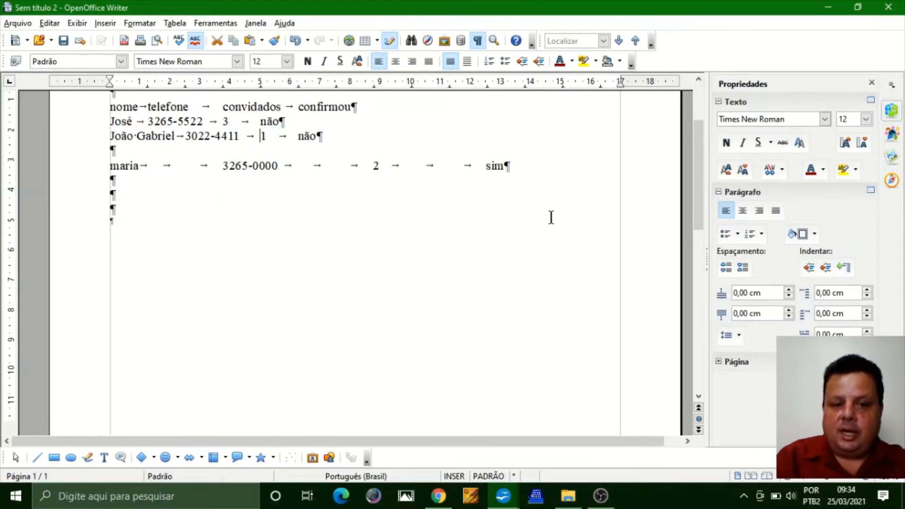
{"action": "key", "text": "shift+Left"}
{"action": "key", "text": "ctrl+Left"}
{"action": "key", "text": "ctrl+Left"}
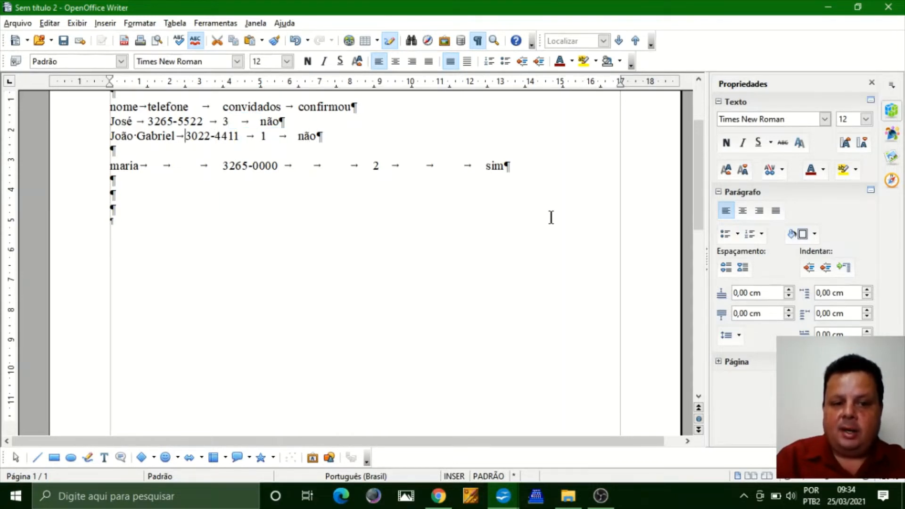
{"action": "key", "text": "shift+Left"}
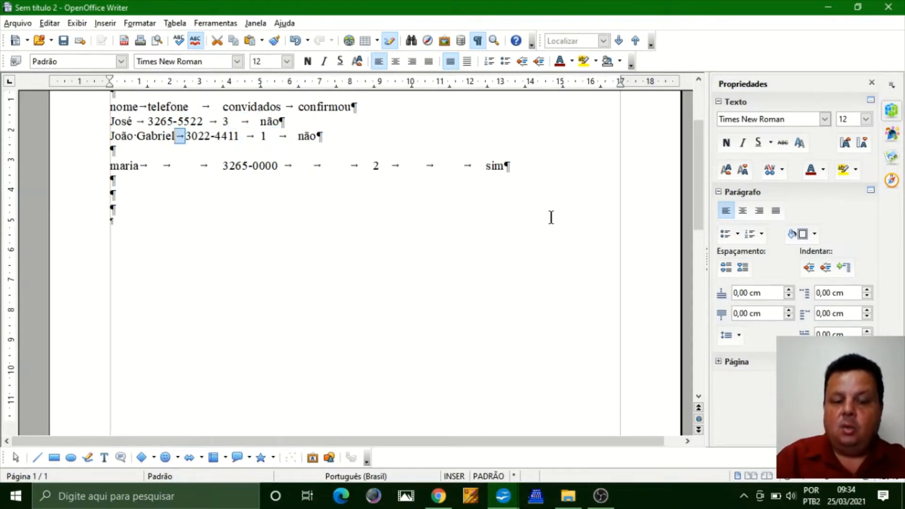
Step: Hide the nonprinting characters
{"action": "left_click", "coordinate": [477, 40]}
{"action": "left_click", "coordinate": [281, 122]}
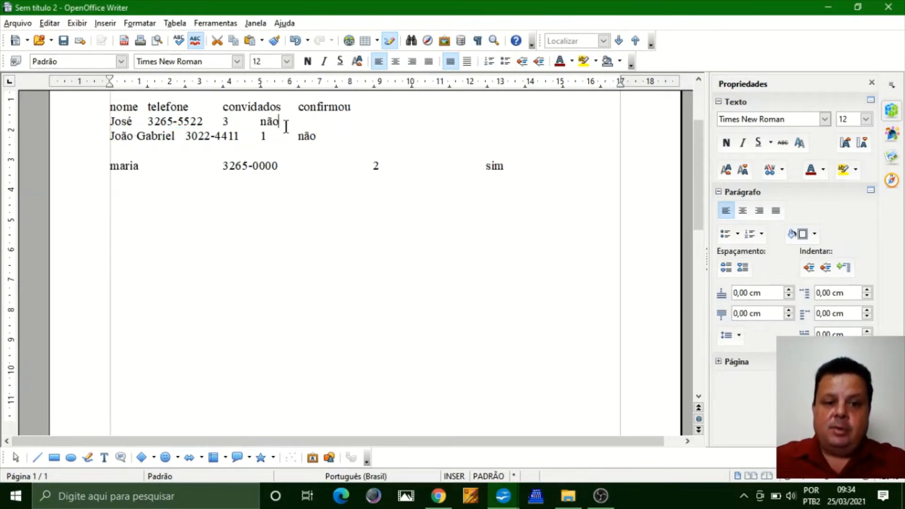
{"action": "left_click", "coordinate": [698, 81]}
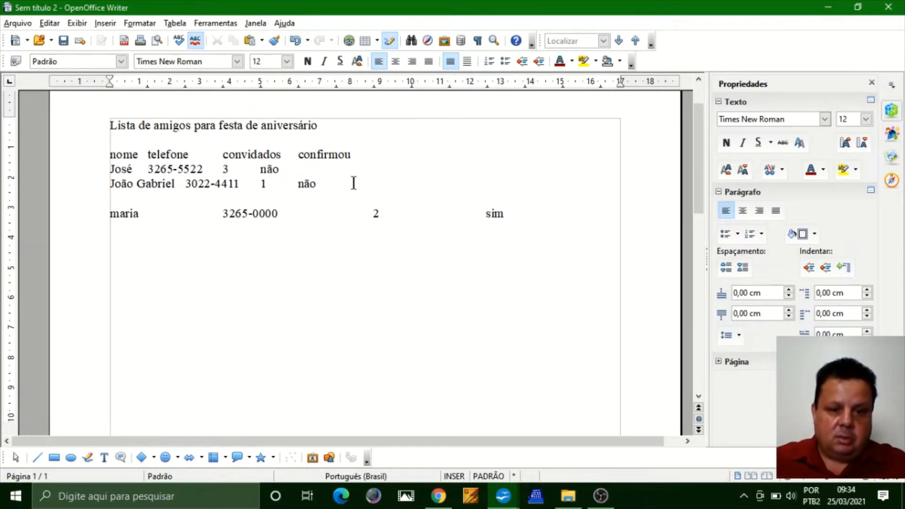
Step: Select all lines of the list from the nome header through the third friend's entry, leaving out the title
{"action": "left_click_drag", "start_coordinate": [352, 186], "coordinate": [71, 148]}
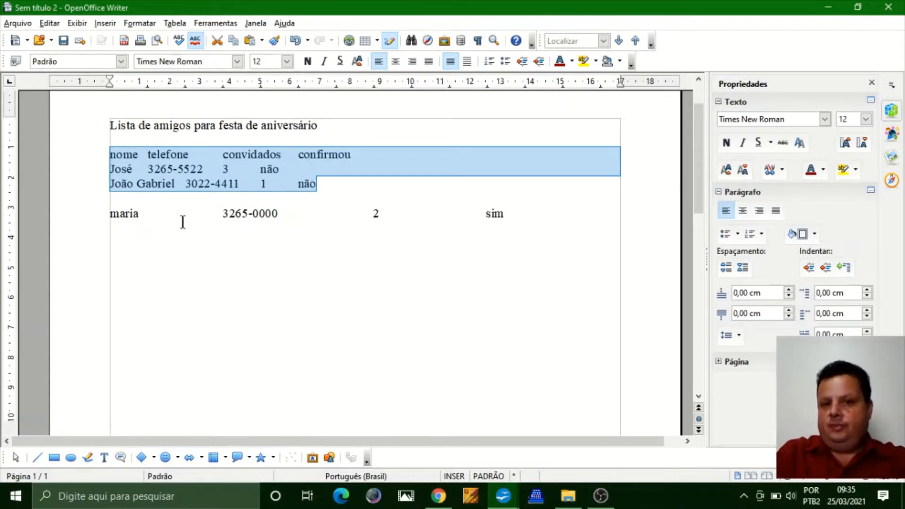
{"action": "left_click_drag", "start_coordinate": [125, 236], "coordinate": [88, 155]}
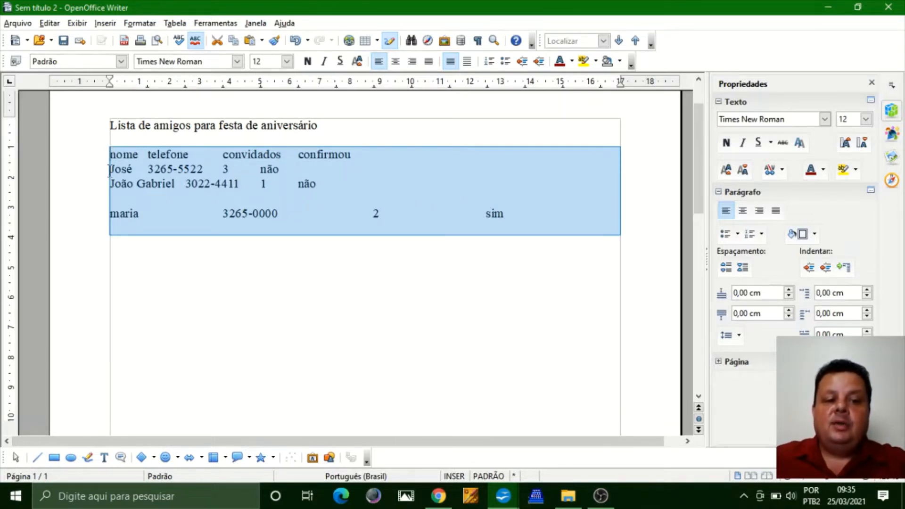
{"action": "left_click_drag", "start_coordinate": [316, 184], "coordinate": [96, 158]}
{"action": "left_click_drag", "start_coordinate": [112, 221], "coordinate": [100, 159]}
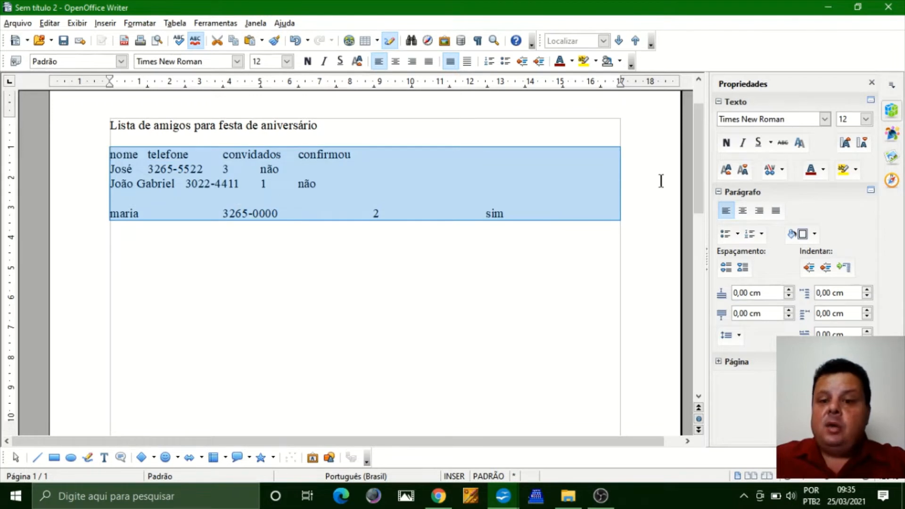
{"action": "left_click", "coordinate": [691, 170]}
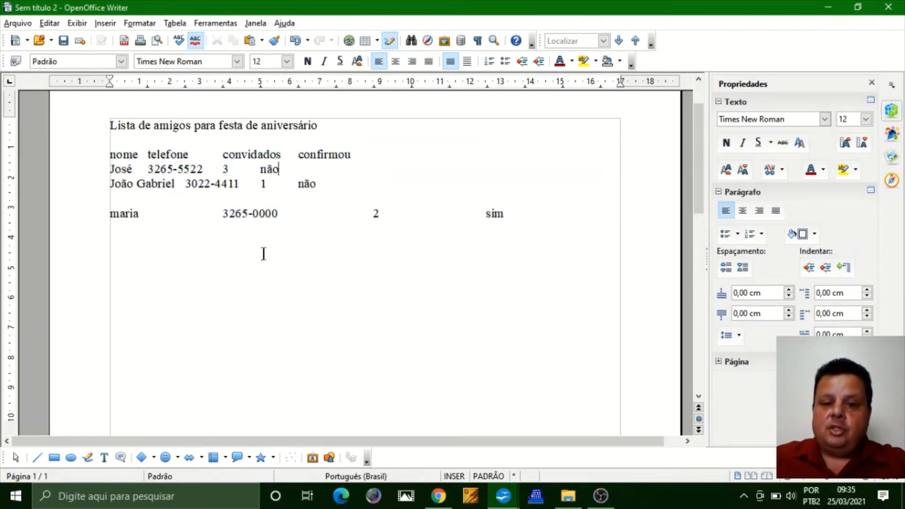
{"action": "left_click_drag", "start_coordinate": [109, 222], "coordinate": [103, 156]}
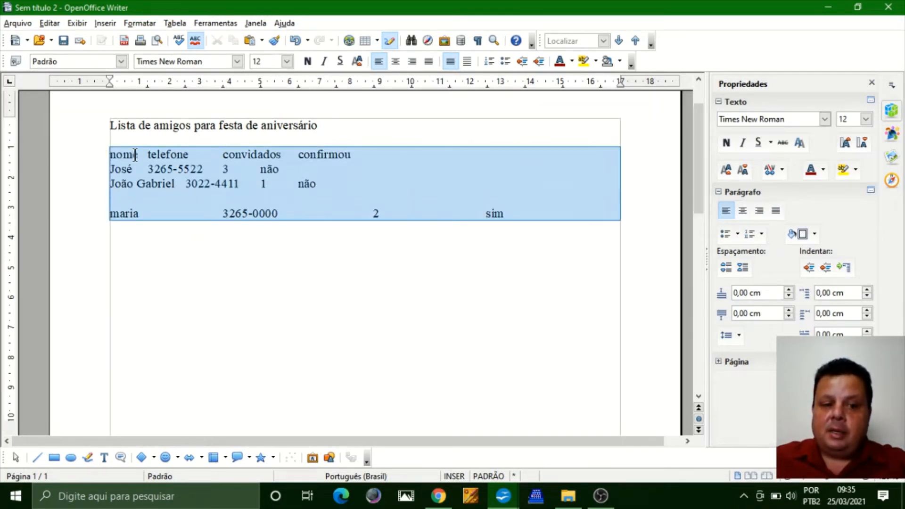
{"action": "left_click_drag", "start_coordinate": [701, 152], "coordinate": [702, 171]}
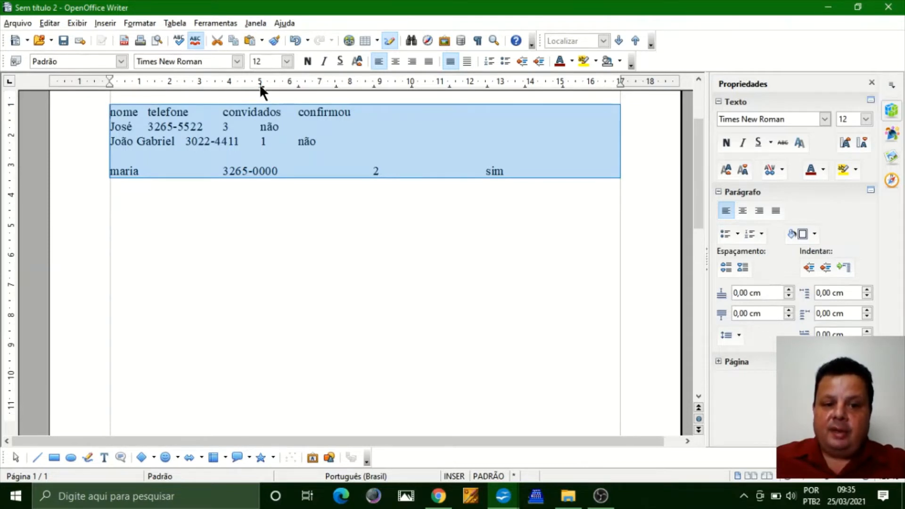
Step: Set a left tab stop at about 5 cm on the ruler for the selected lines
{"action": "left_click_drag", "start_coordinate": [259, 83], "coordinate": [260, 84]}
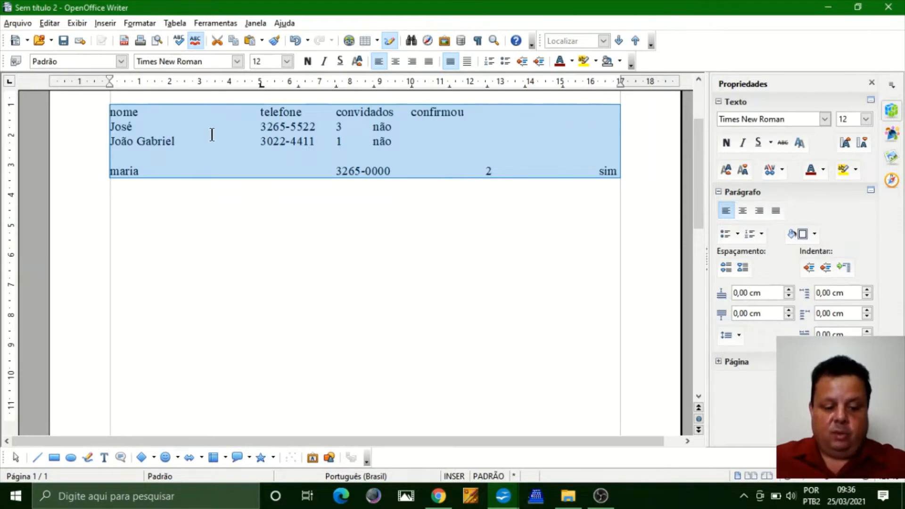
{"action": "key", "text": "ctrl+z"}
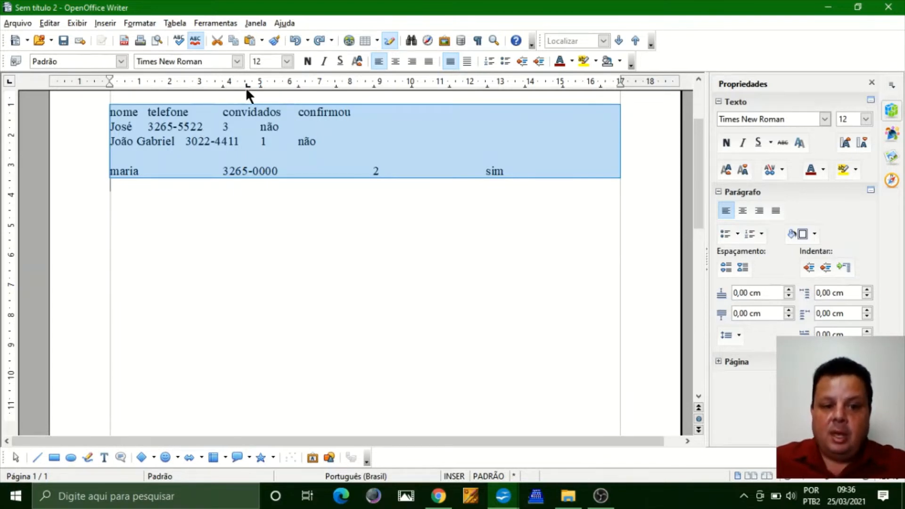
{"action": "left_click_drag", "start_coordinate": [256, 86], "coordinate": [259, 87]}
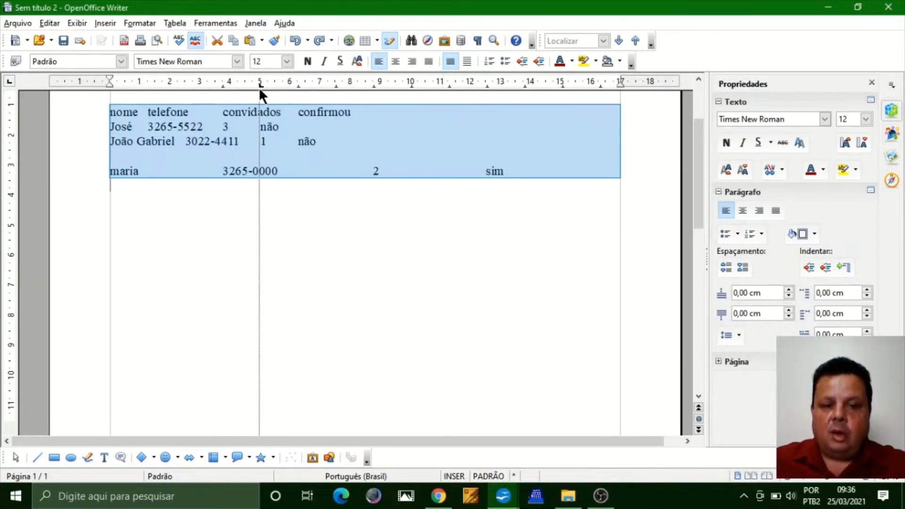
{"action": "left_click_drag", "start_coordinate": [259, 87], "coordinate": [259, 86]}
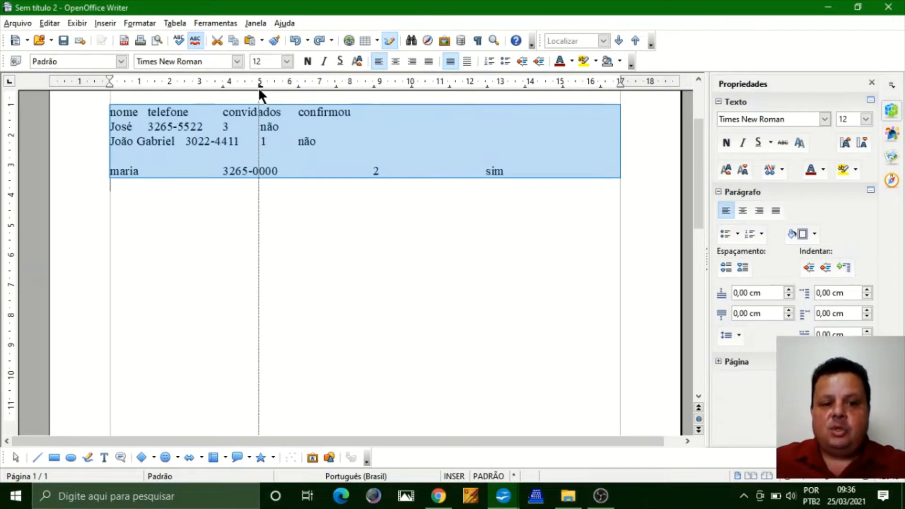
{"action": "left_click_drag", "start_coordinate": [259, 87], "coordinate": [258, 87]}
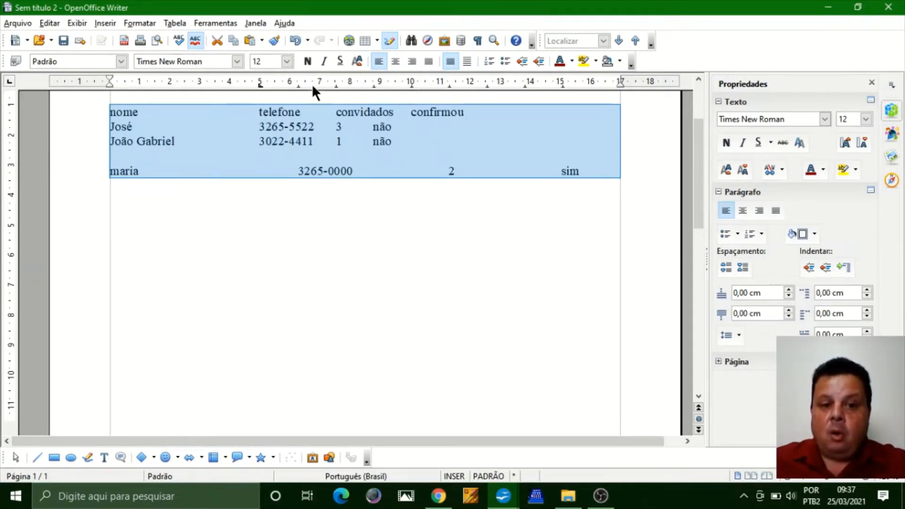
Step: Add left tab stops at about 10 cm and 12.6 cm for the selected lines, and clear the selection
{"action": "left_click_drag", "start_coordinate": [346, 86], "coordinate": [409, 85]}
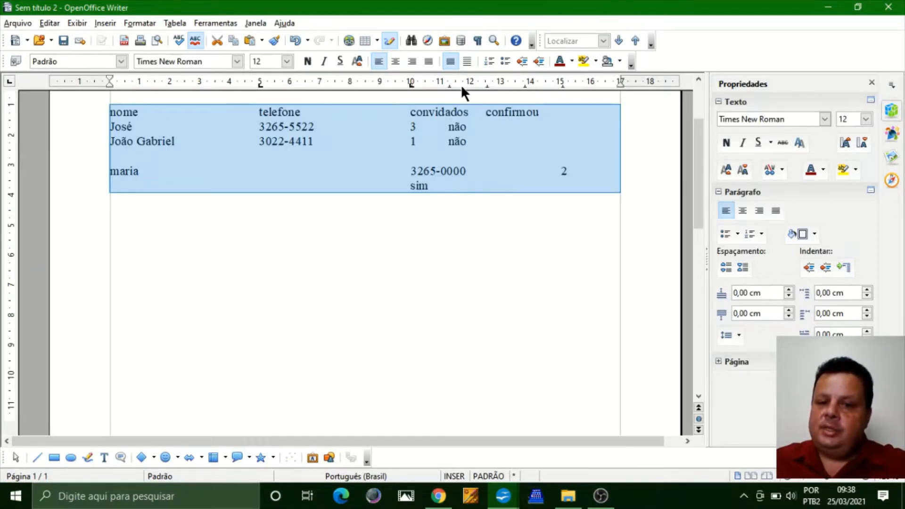
{"action": "left_click_drag", "start_coordinate": [457, 84], "coordinate": [487, 84]}
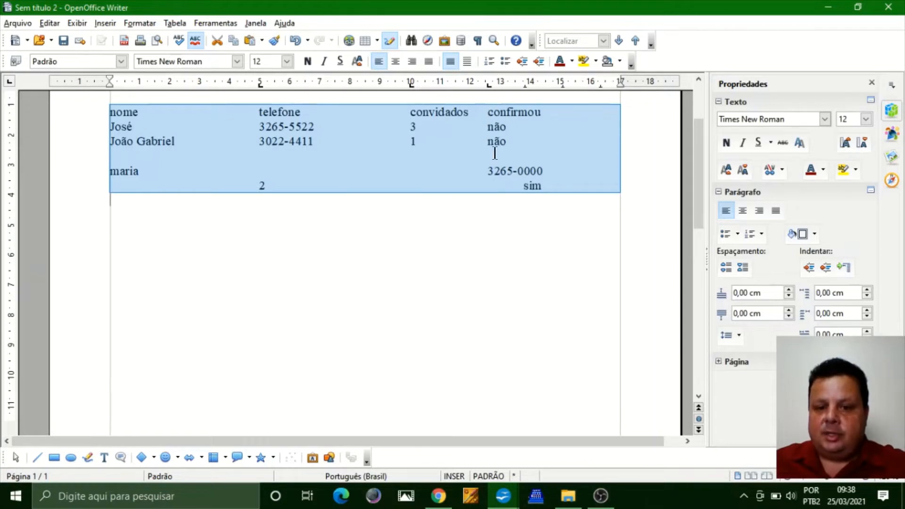
{"action": "left_click", "coordinate": [300, 164]}
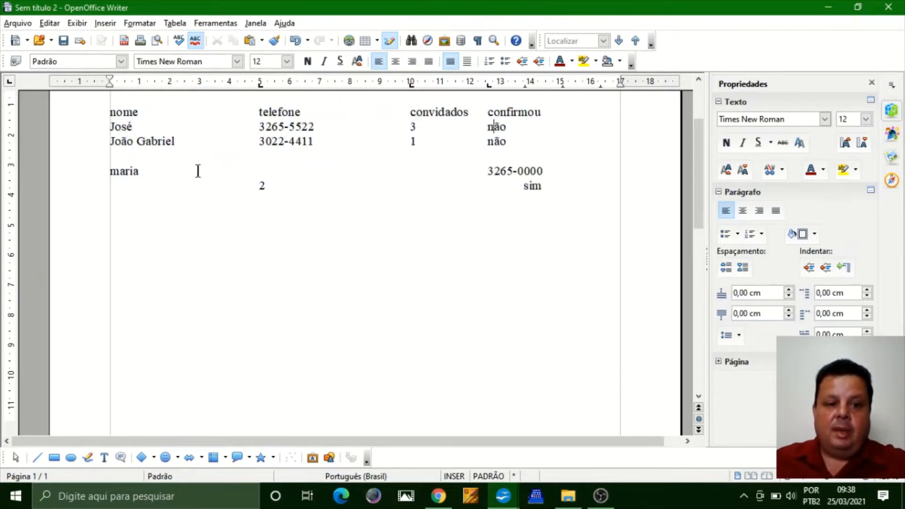
Step: Highlight the header with the first two friends' lines and then the third friend's entry to compare their column alignment
{"action": "left_click_drag", "start_coordinate": [570, 141], "coordinate": [110, 112]}
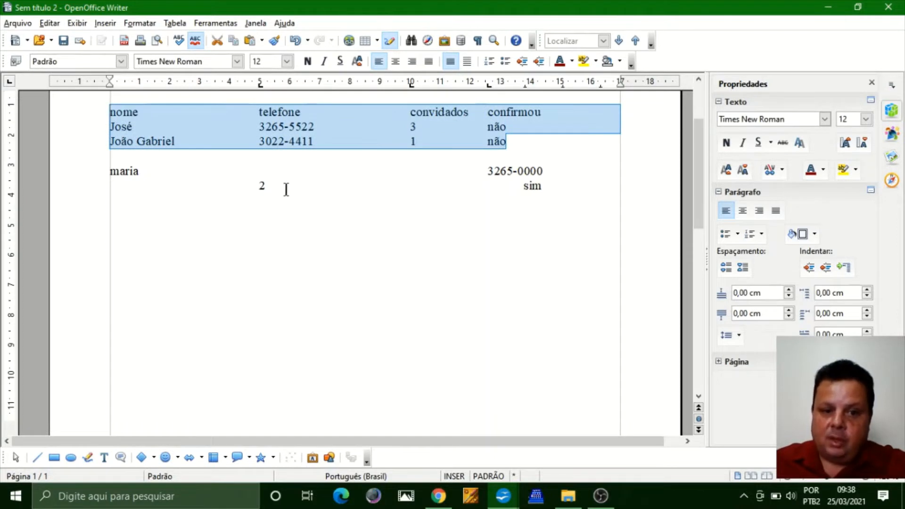
{"action": "left_click", "coordinate": [172, 170]}
{"action": "left_click_drag", "start_coordinate": [99, 171], "coordinate": [561, 183]}
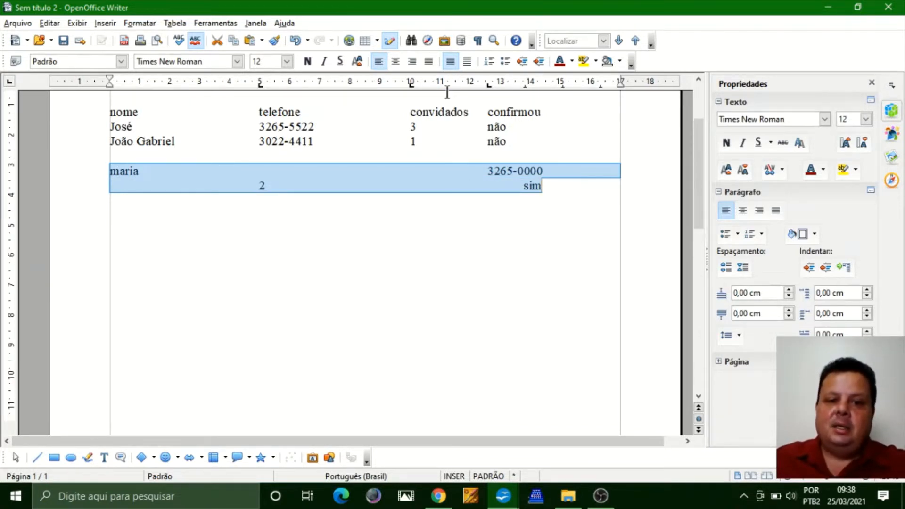
{"action": "left_click", "coordinate": [282, 140]}
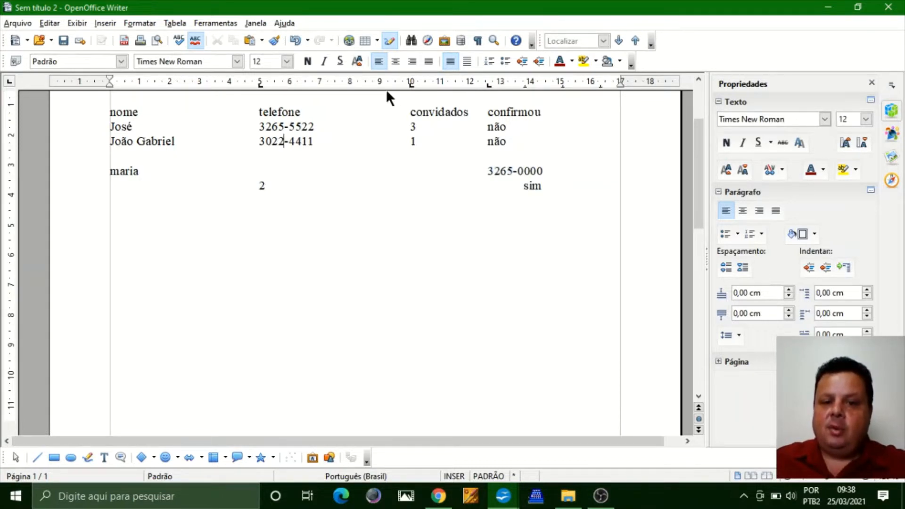
Step: Show the nonprinting characters and select the three tab characters after the third friend's name
{"action": "left_click", "coordinate": [183, 171]}
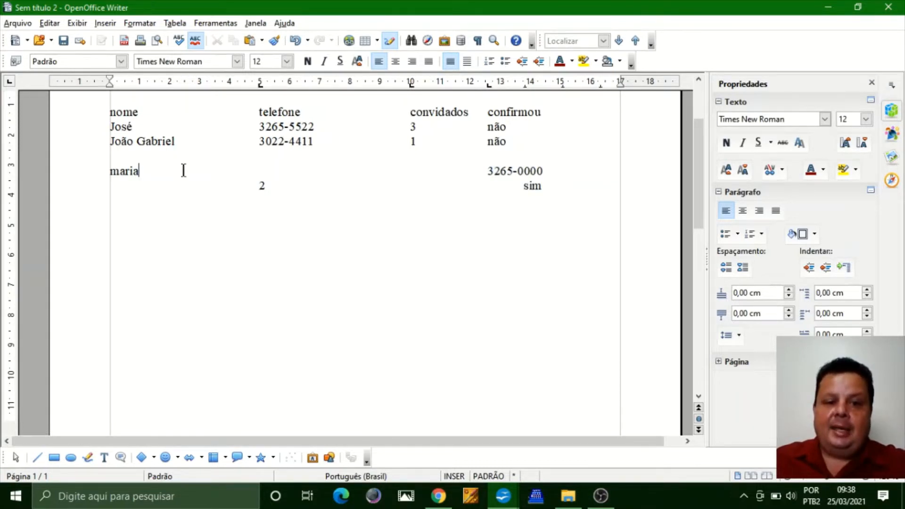
{"action": "left_click", "coordinate": [479, 41]}
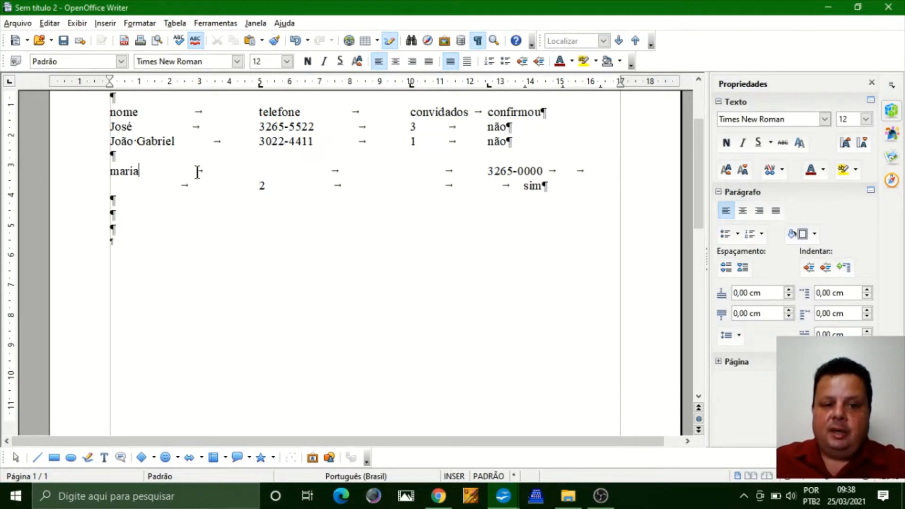
{"action": "left_click_drag", "start_coordinate": [198, 172], "coordinate": [470, 173]}
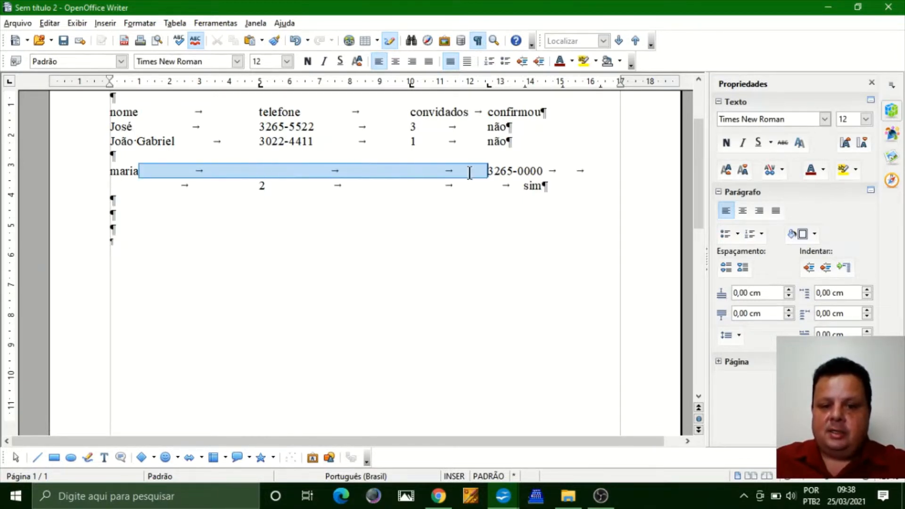
Step: Highlight one, two and all three tab characters after the third friend's name to compare them with the ruler's tab stops
{"action": "left_click", "coordinate": [470, 173]}
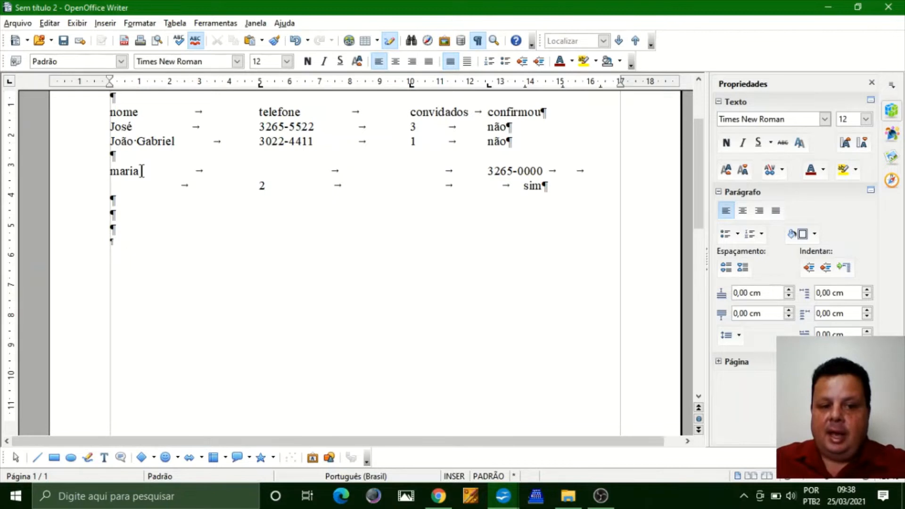
{"action": "left_click_drag", "start_coordinate": [141, 170], "coordinate": [249, 169]}
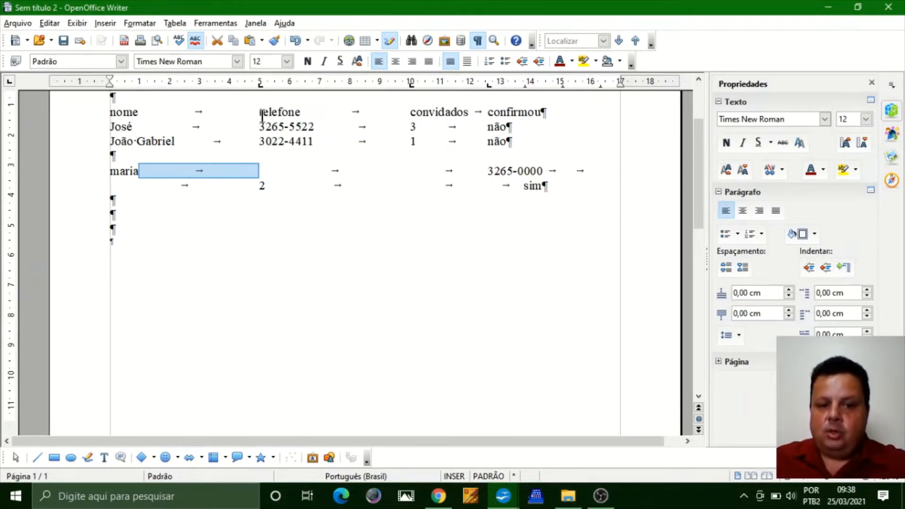
{"action": "left_click_drag", "start_coordinate": [697, 154], "coordinate": [697, 171]}
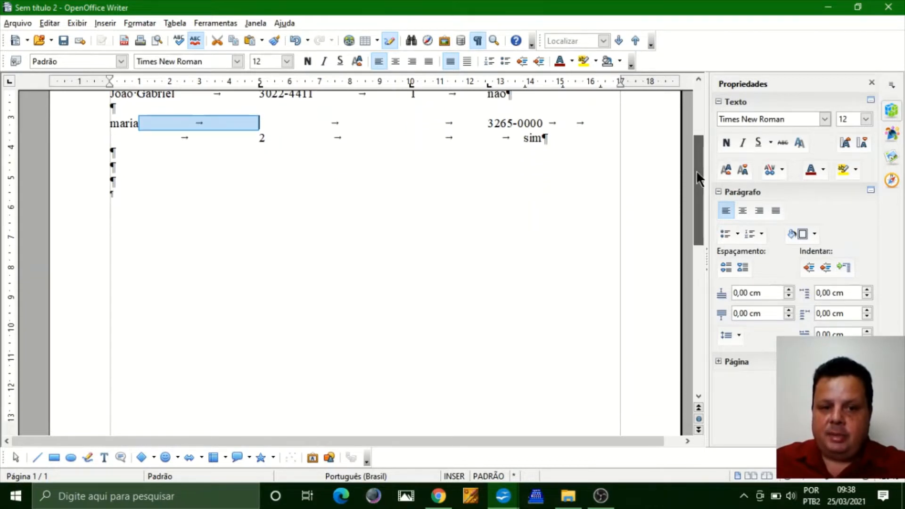
{"action": "left_click", "coordinate": [259, 121]}
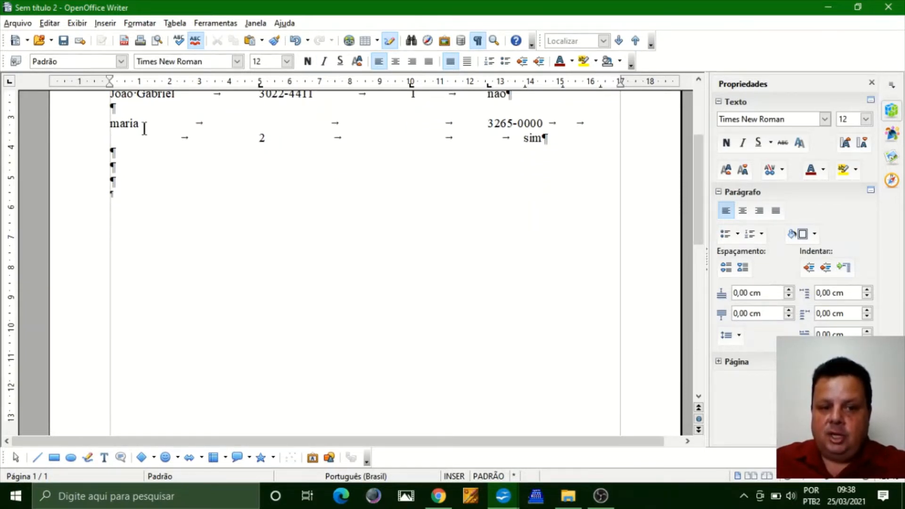
{"action": "left_click_drag", "start_coordinate": [144, 128], "coordinate": [406, 211]}
{"action": "scroll", "coordinate": [698, 188], "scroll_direction": "down", "scroll_amount": 3}
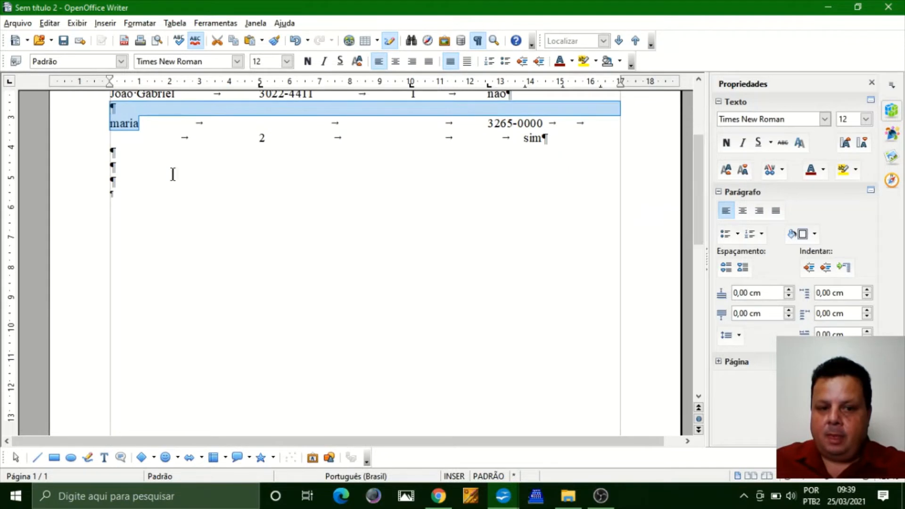
{"action": "left_click", "coordinate": [137, 123]}
{"action": "left_click_drag", "start_coordinate": [206, 126], "coordinate": [410, 124]}
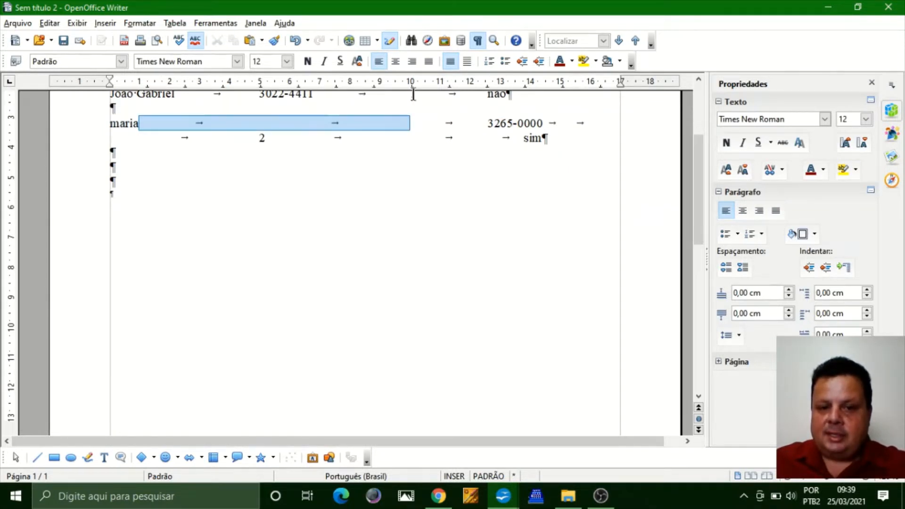
{"action": "left_click", "coordinate": [417, 126]}
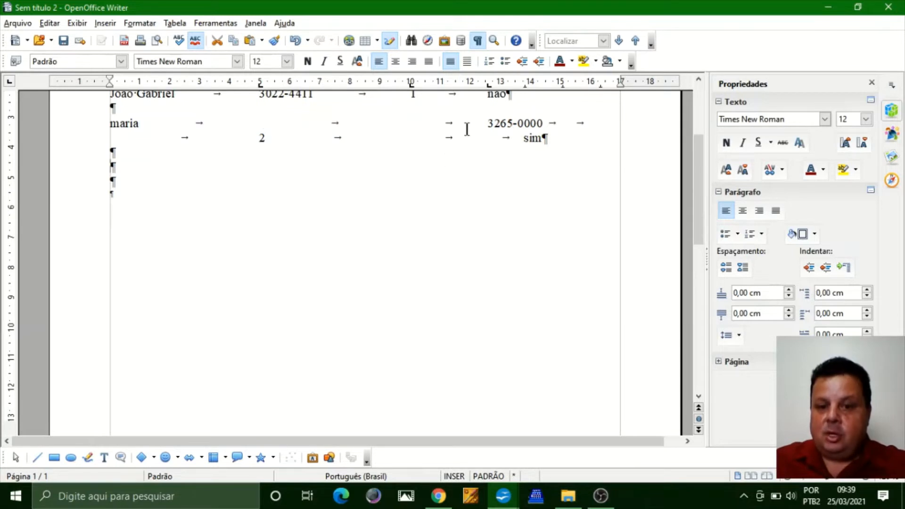
{"action": "left_click_drag", "start_coordinate": [139, 123], "coordinate": [488, 123]}
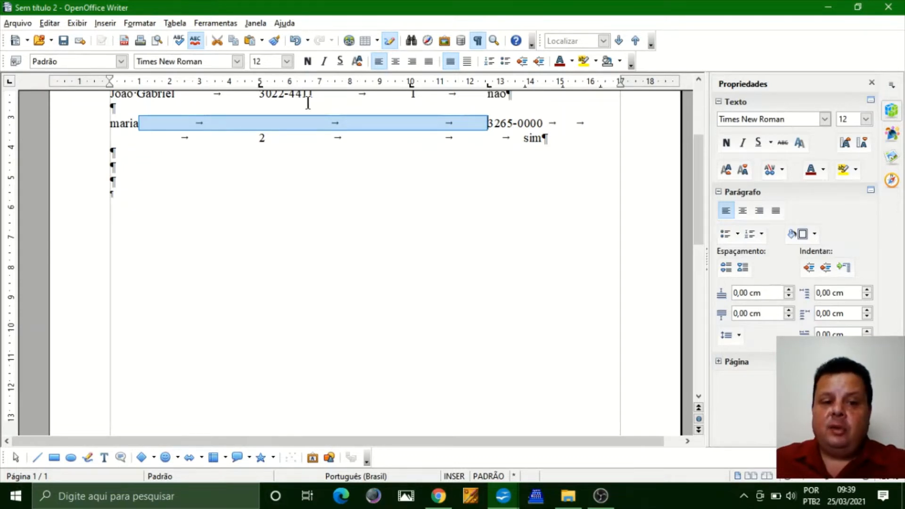
{"action": "left_click", "coordinate": [261, 124]}
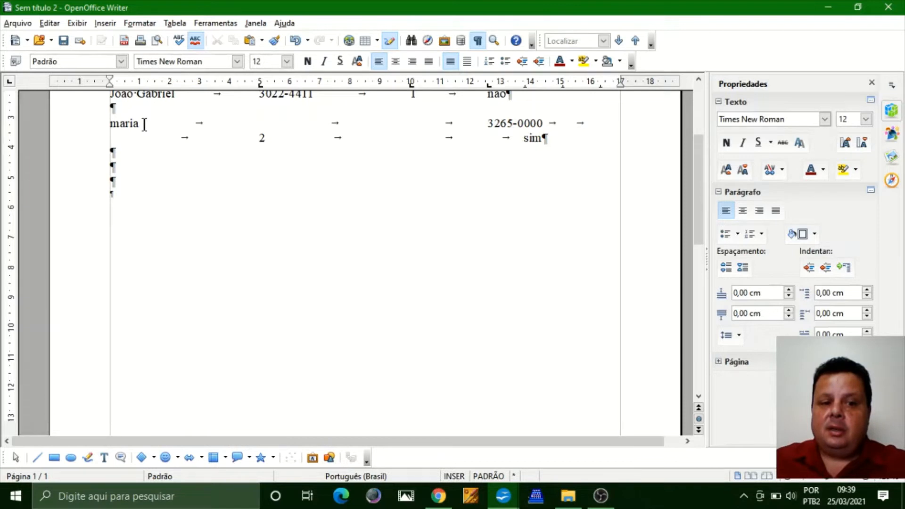
{"action": "left_click_drag", "start_coordinate": [143, 125], "coordinate": [485, 127]}
{"action": "left_click", "coordinate": [492, 126]}
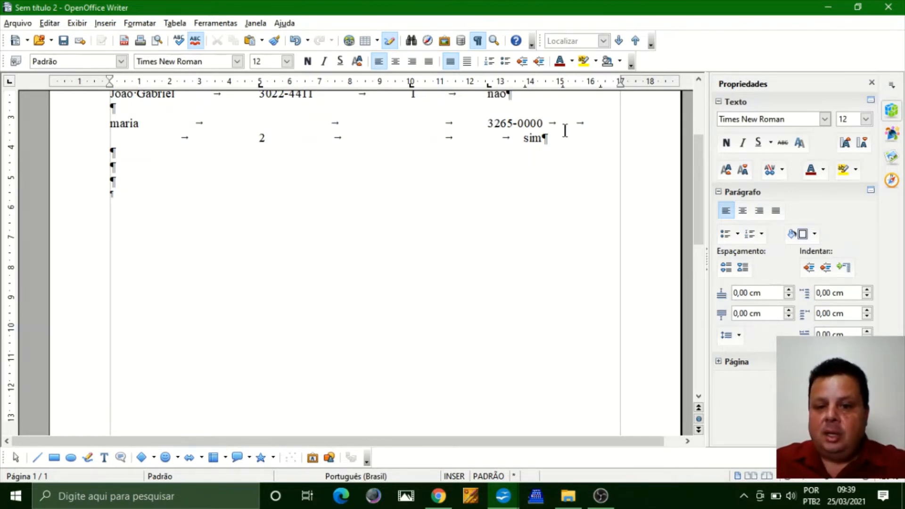
Step: Examine the tab characters after the third friend's phone number and on the wrapped line up to "sim"
{"action": "left_click_drag", "start_coordinate": [543, 123], "coordinate": [597, 125]}
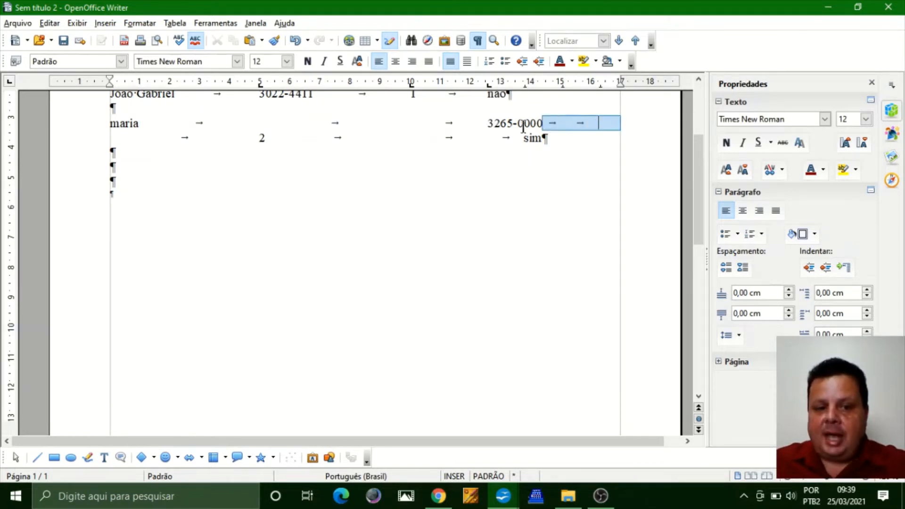
{"action": "left_click_drag", "start_coordinate": [258, 137], "coordinate": [132, 140]}
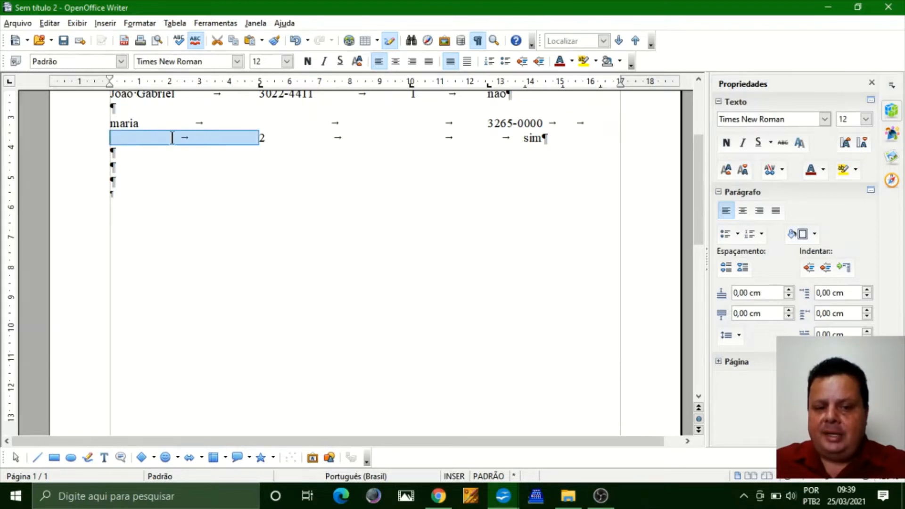
{"action": "left_click", "coordinate": [547, 122]}
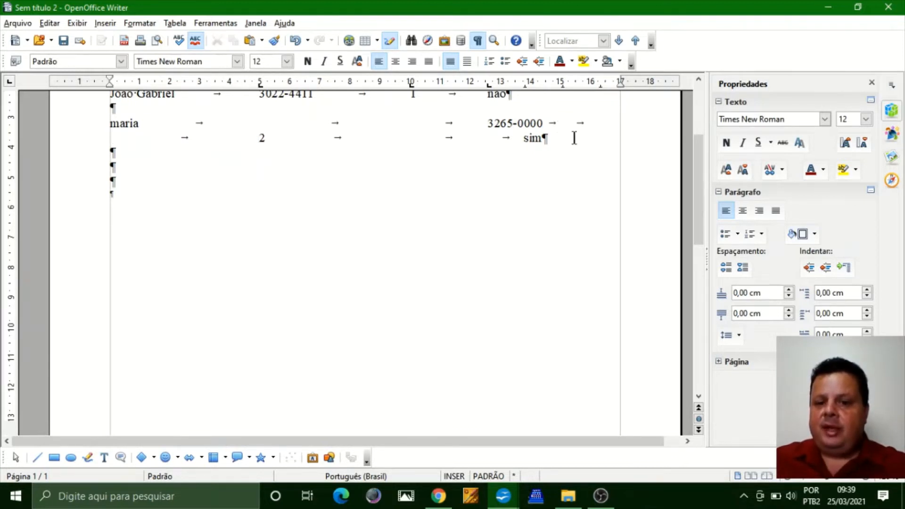
{"action": "key", "text": "Right"}
{"action": "left_click", "coordinate": [111, 138]}
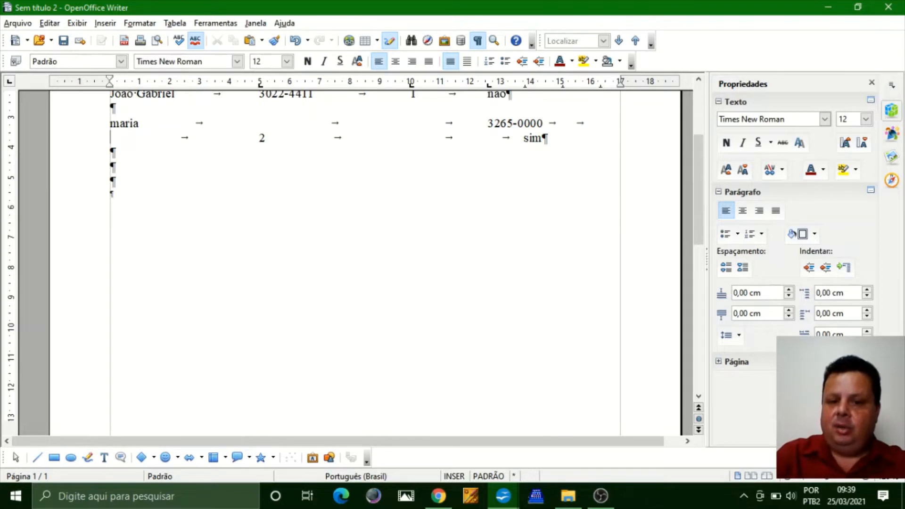
{"action": "key", "text": "Left"}
{"action": "key", "text": "Left"}
{"action": "key", "text": "Right"}
{"action": "key", "text": "Right"}
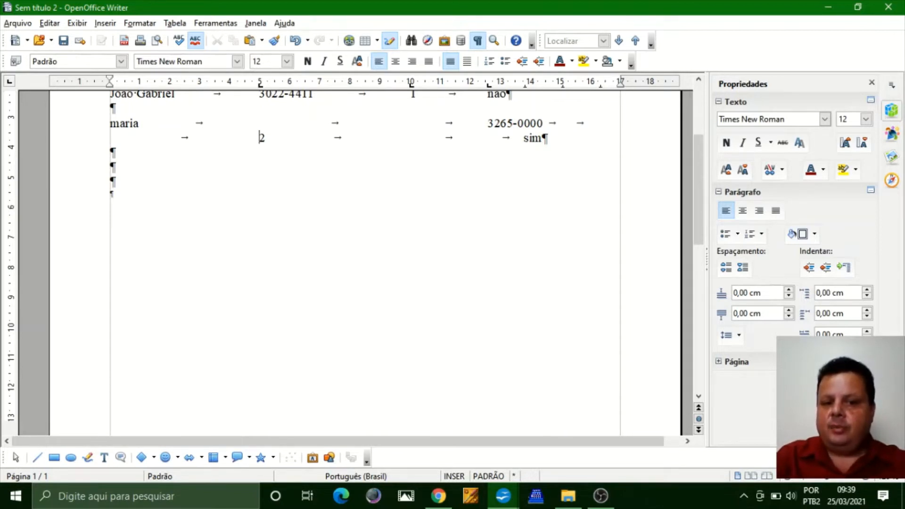
{"action": "key", "text": "Right"}
{"action": "key", "text": "Right"}
{"action": "key", "text": "Right"}
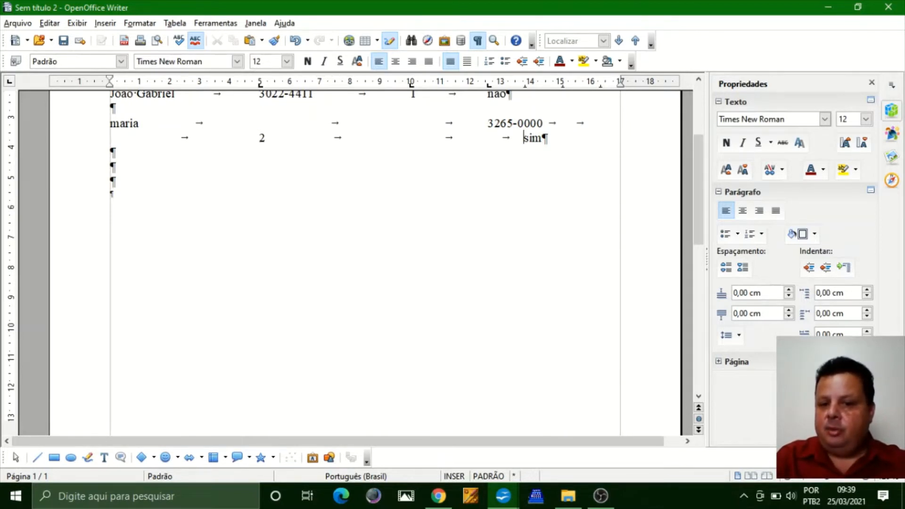
{"action": "key", "text": "Up"}
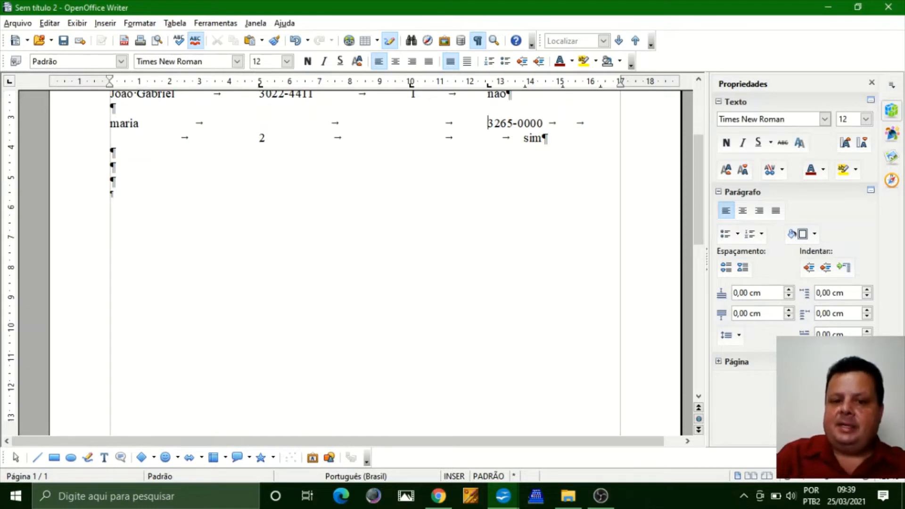
Step: Delete the two extra tab characters before the third friend's phone number
{"action": "key", "text": "Right"}
{"action": "key", "text": "Left"}
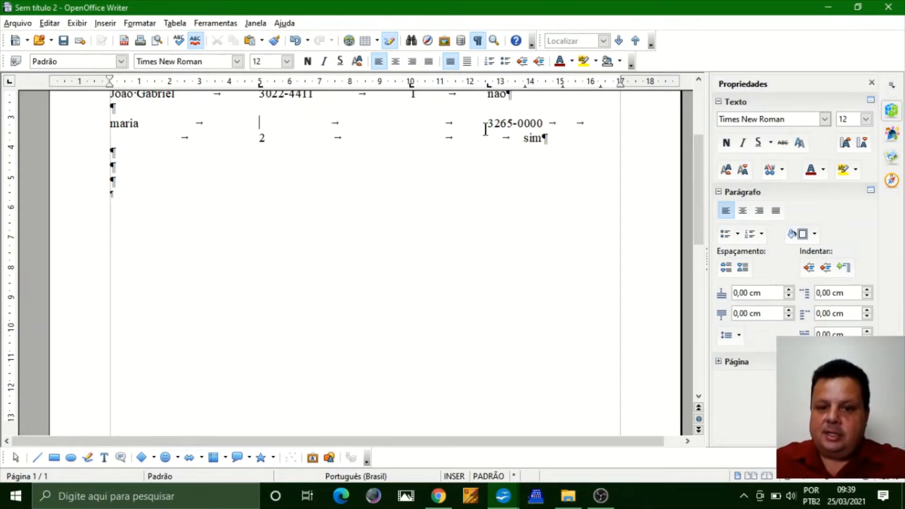
{"action": "left_click_drag", "start_coordinate": [487, 123], "coordinate": [309, 123]}
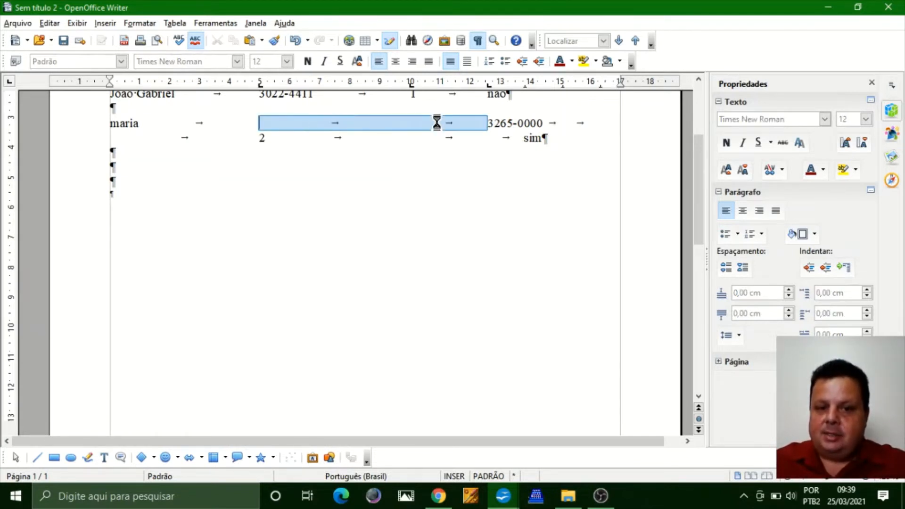
{"action": "left_click", "coordinate": [279, 126]}
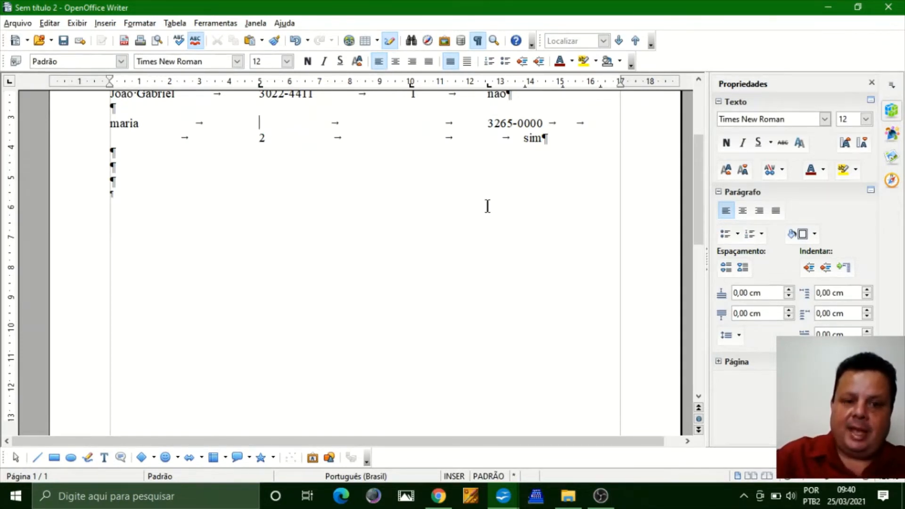
{"action": "key", "text": "Delete"}
{"action": "key", "text": "Delete"}
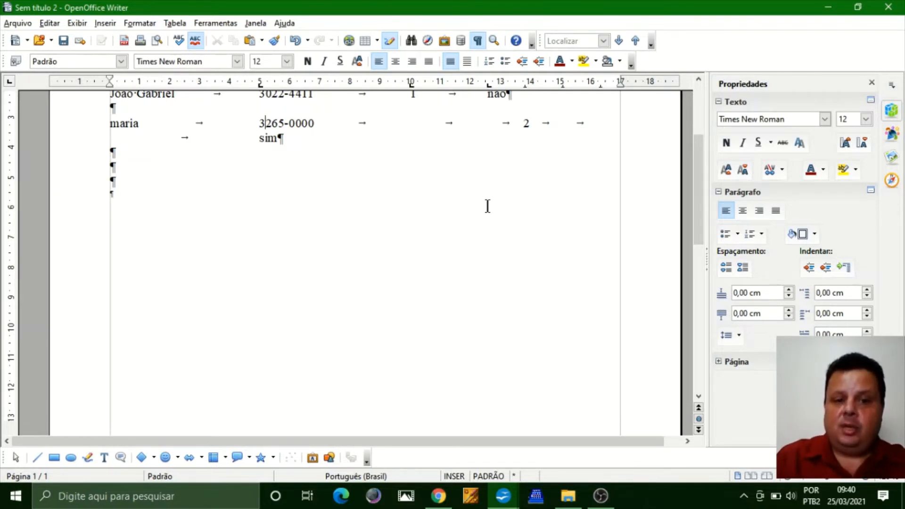
Step: Hide the nonprinting characters and delete the two extra tabs between the third friend's phone number and guest count
{"action": "key", "text": "Right"}
{"action": "key", "text": "Right"}
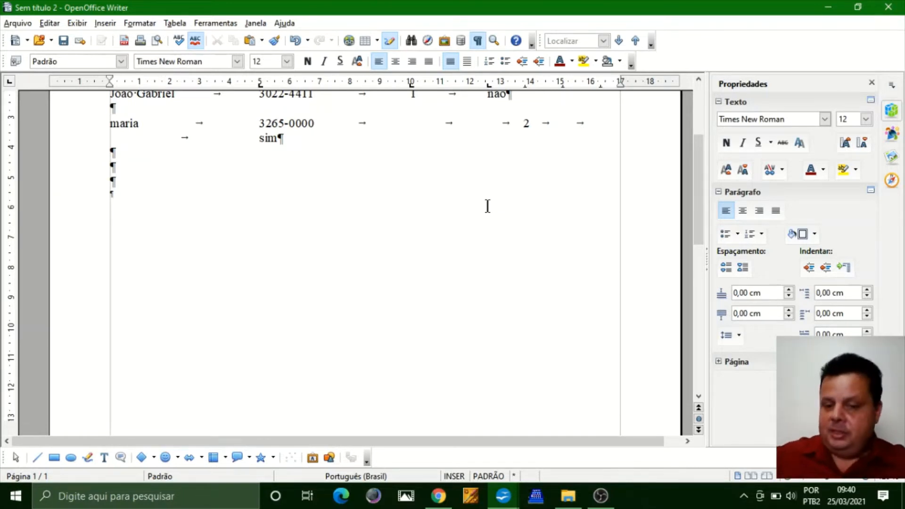
{"action": "left_click", "coordinate": [478, 38]}
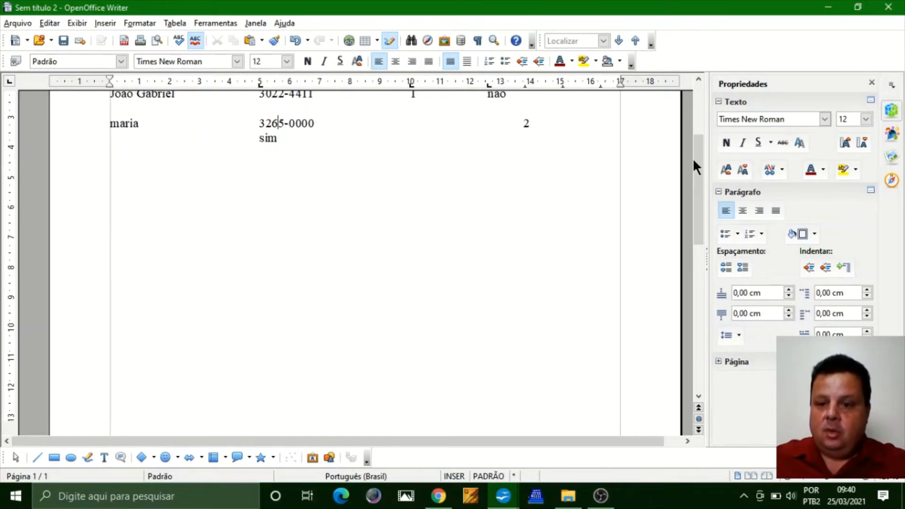
{"action": "left_click_drag", "start_coordinate": [692, 158], "coordinate": [691, 129]}
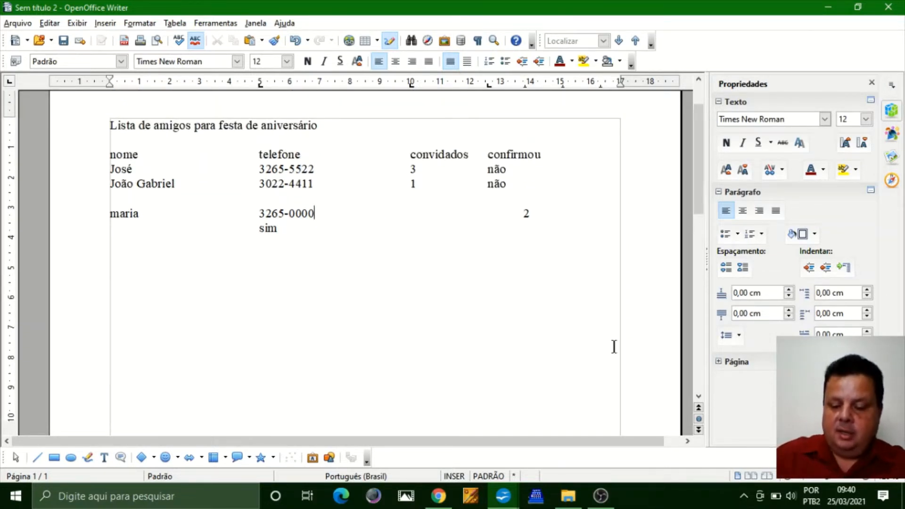
{"action": "key", "text": "Right"}
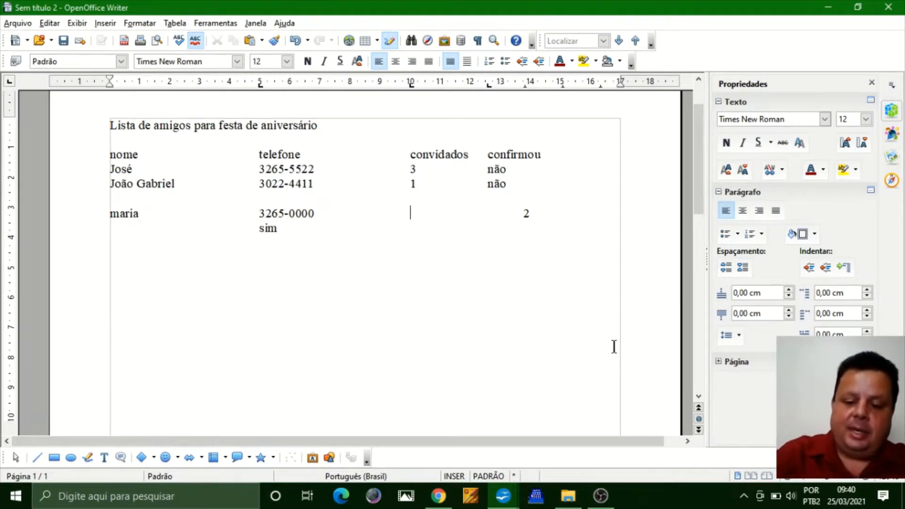
{"action": "key", "text": "Delete"}
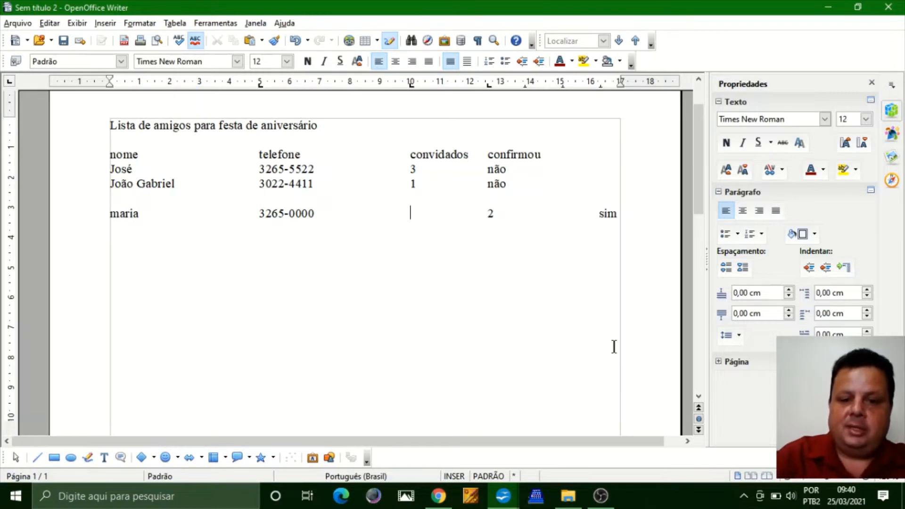
{"action": "key", "text": "Delete"}
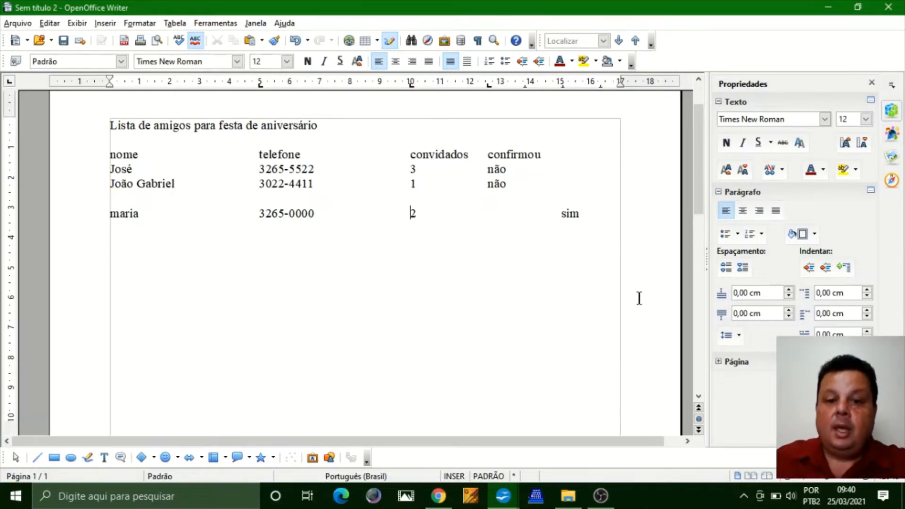
Step: Delete the two extra tab characters before "sim" in the third friend's line
{"action": "left_click", "coordinate": [494, 211]}
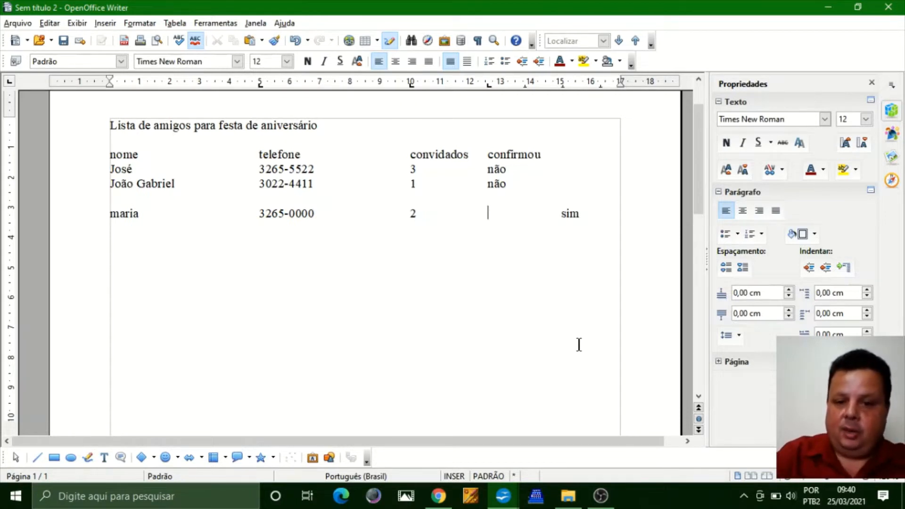
{"action": "key", "text": "Right"}
{"action": "key", "text": "Right"}
{"action": "key", "text": "Left"}
{"action": "key", "text": "Left"}
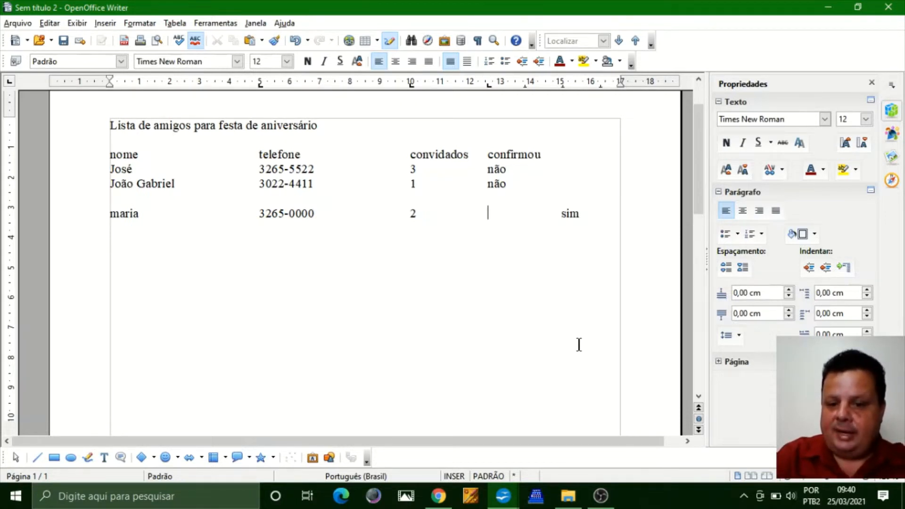
{"action": "key", "text": "Delete"}
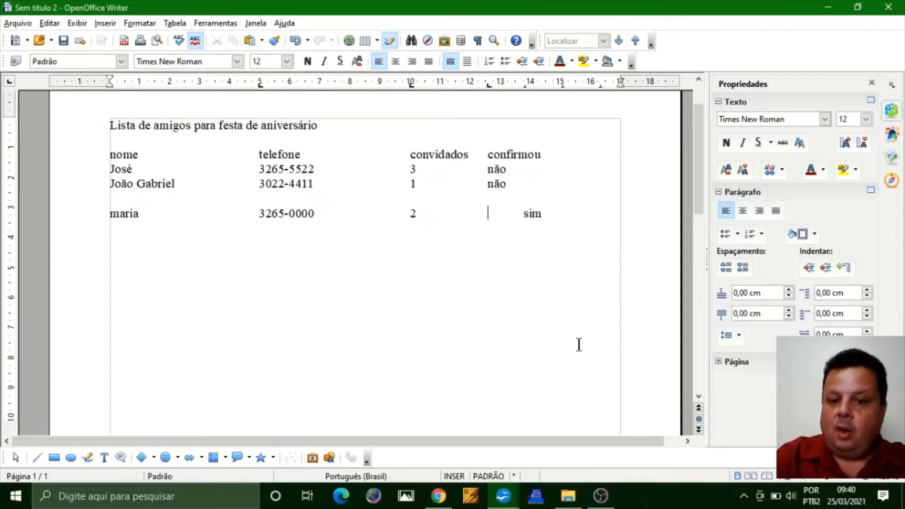
{"action": "key", "text": "Delete"}
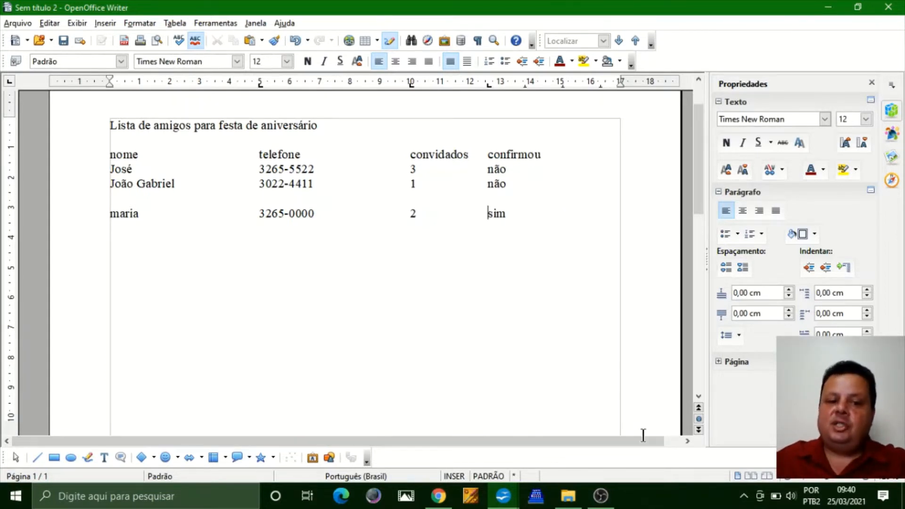
Step: On the empty line above the last friend, enter another friend's name, a single tab and two phone numbers separated by a slash
{"action": "key", "text": "Up"}
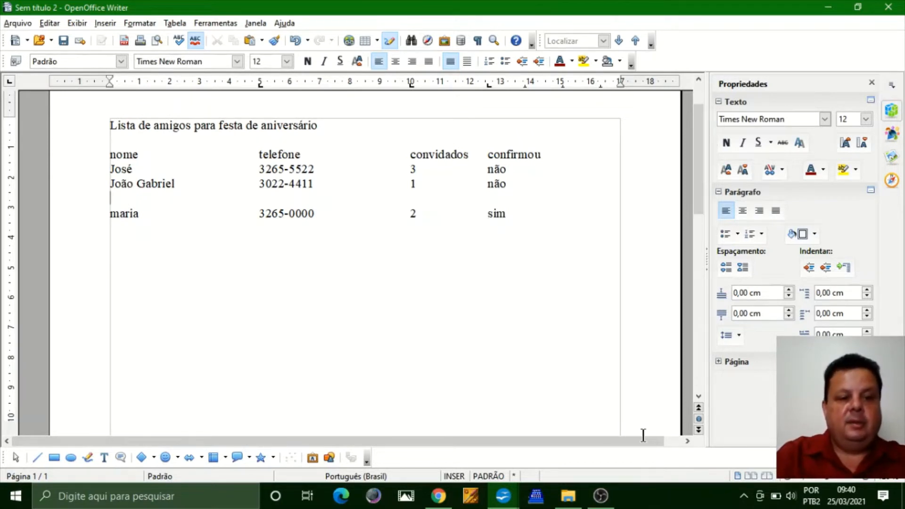
{"action": "type", "text": "Paul"}
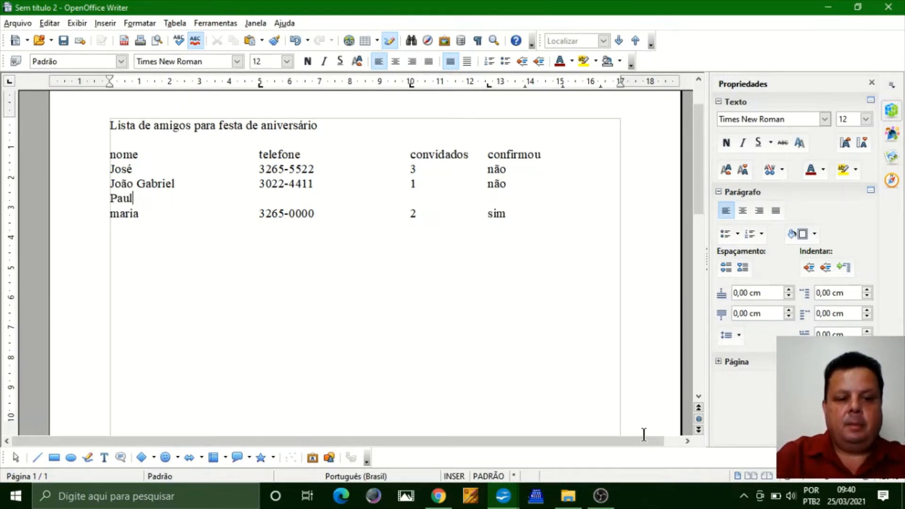
{"action": "type", "text": "a"}
{"action": "key", "text": "Tab"}
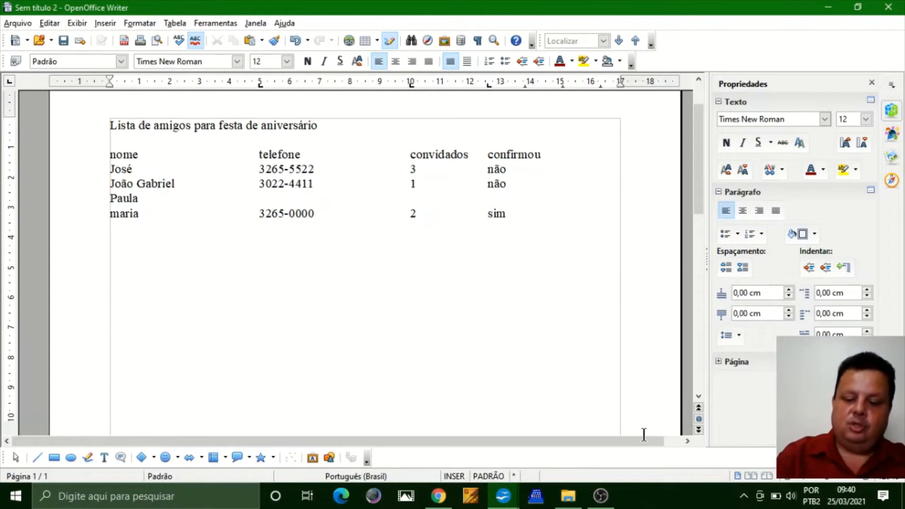
{"action": "type", "text": "3522-8855"}
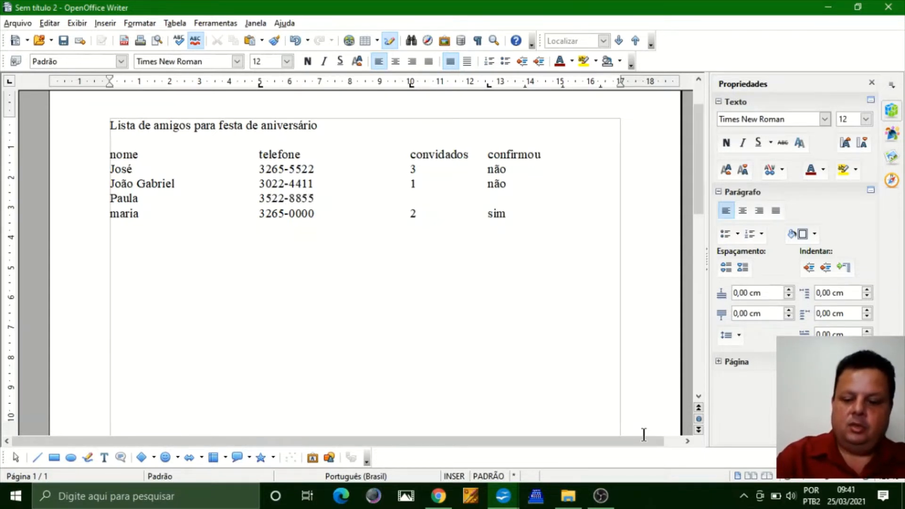
{"action": "type", "text": " / "}
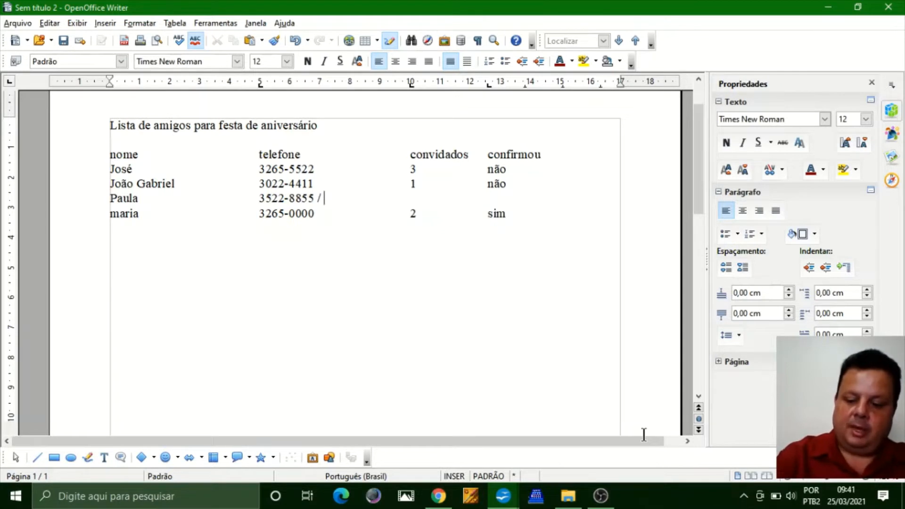
{"action": "type", "text": "9111"}
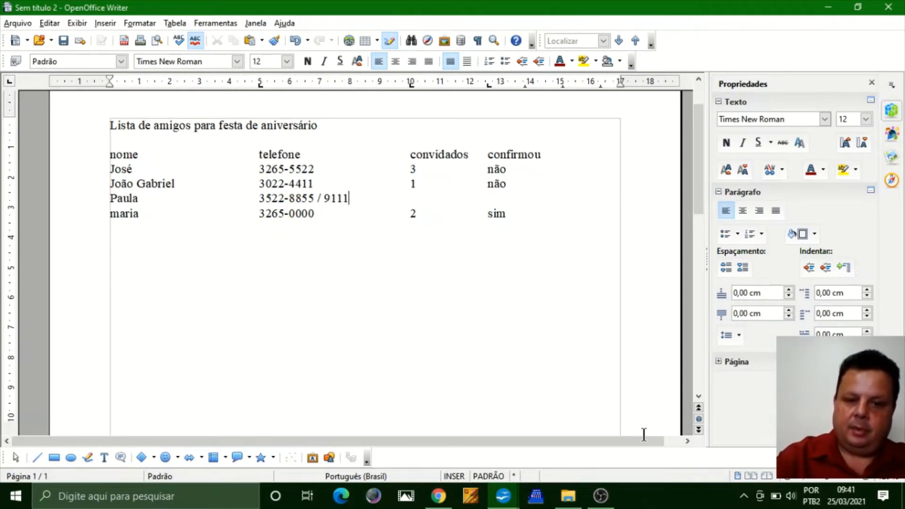
{"action": "type", "text": "2-3366"}
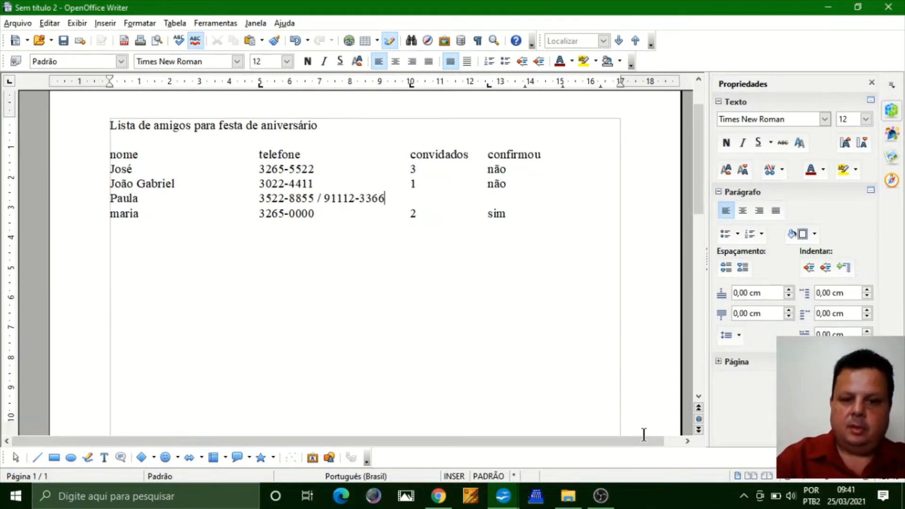
Step: Complete the inserted friend's line with 2 guests and the confirmation "sim", each preceded by a single tab
{"action": "key", "text": "Tab"}
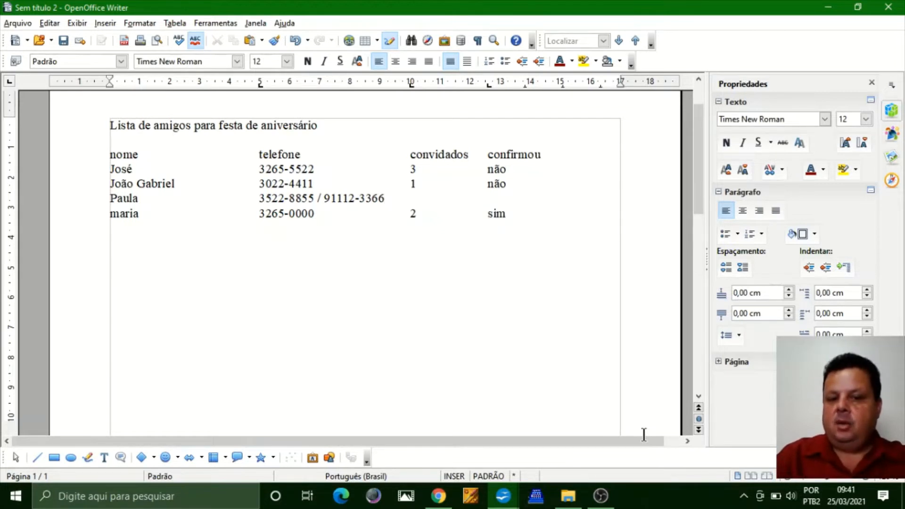
{"action": "type", "text": "2"}
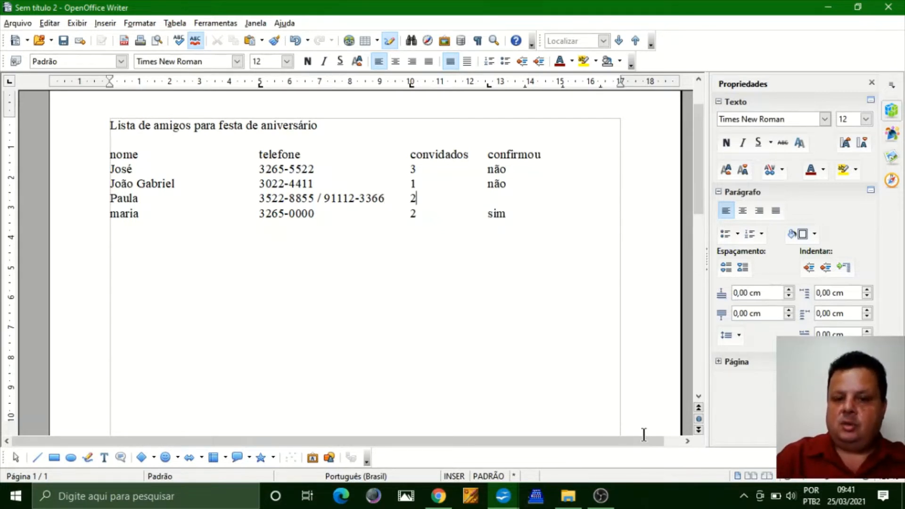
{"action": "key", "text": "Down"}
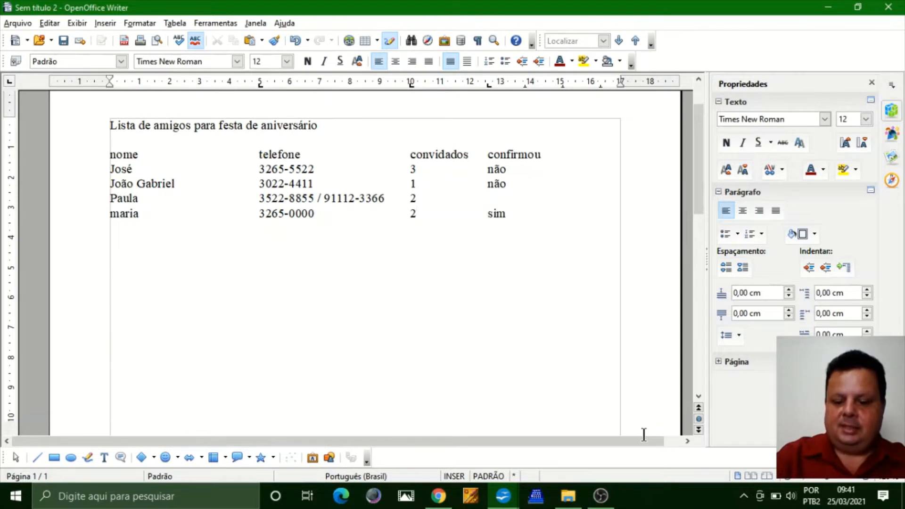
{"action": "key", "text": "Up"}
{"action": "key", "text": "Left"}
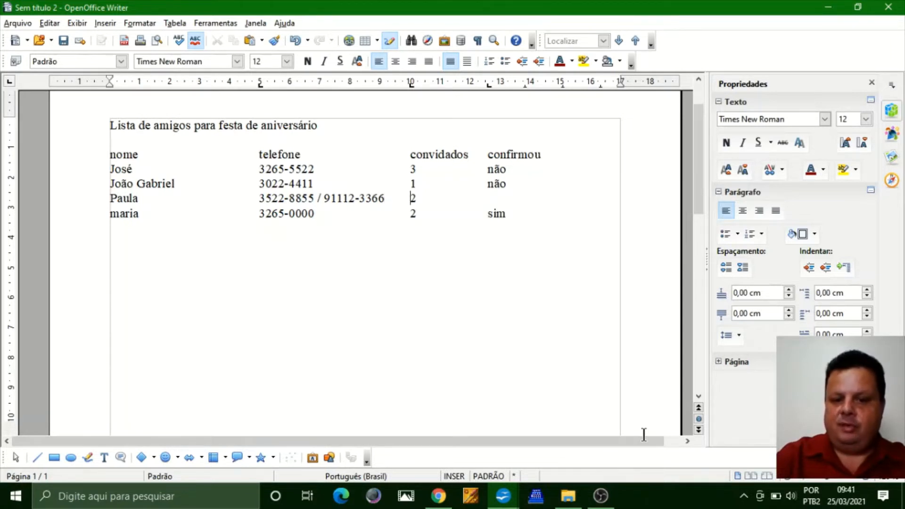
{"action": "key", "text": "Right"}
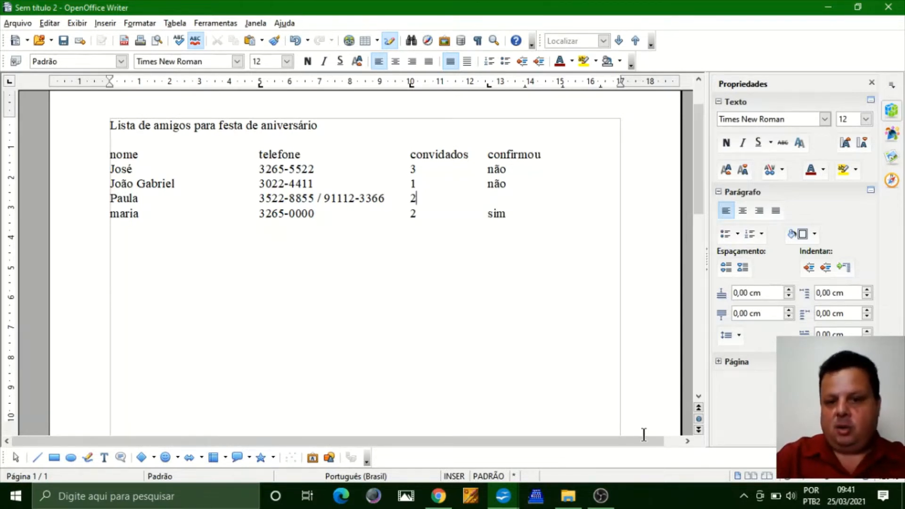
{"action": "key", "text": "Tab"}
{"action": "type", "text": "sim"}
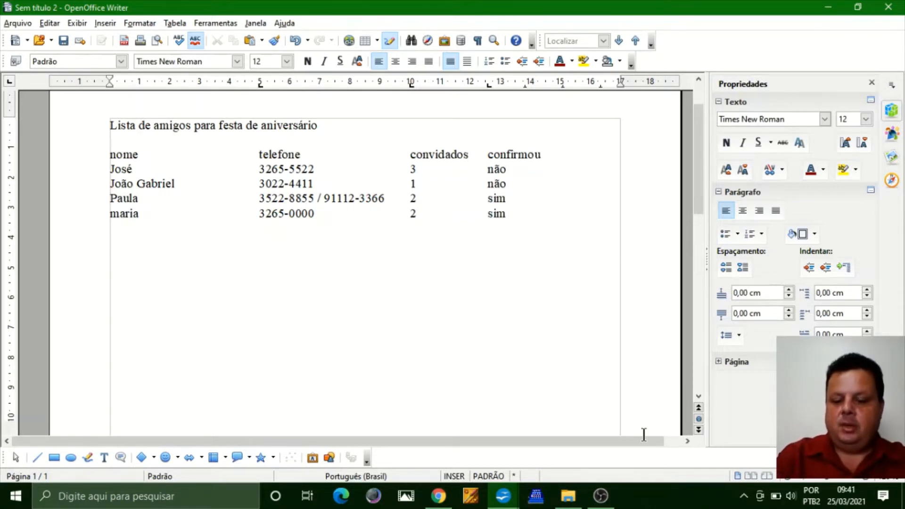
Step: Add a friend at the end of the list with name, phone number, 3 guests and "não", separated by single tabs
{"action": "key", "text": "Return"}
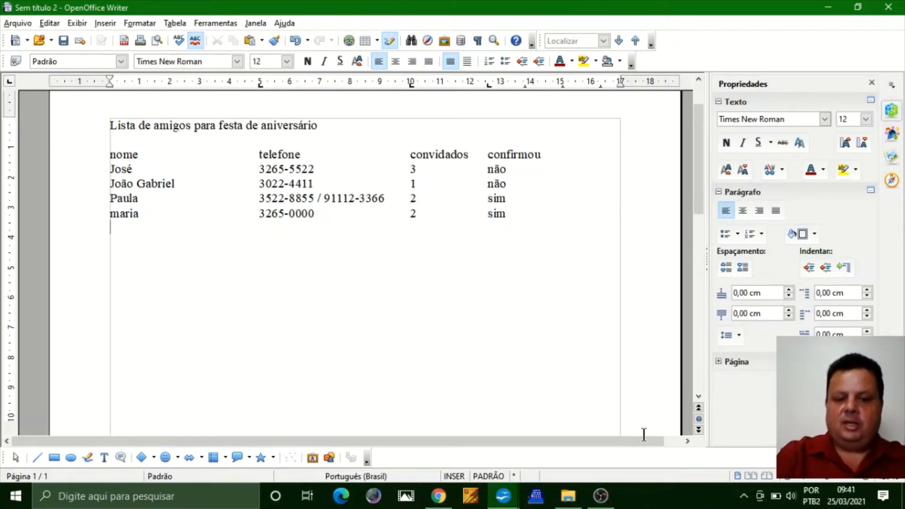
{"action": "type", "text": "Lucas"}
{"action": "key", "text": "Tab"}
{"action": "type", "text": "3265-8596"}
{"action": "key", "text": "Tab"}
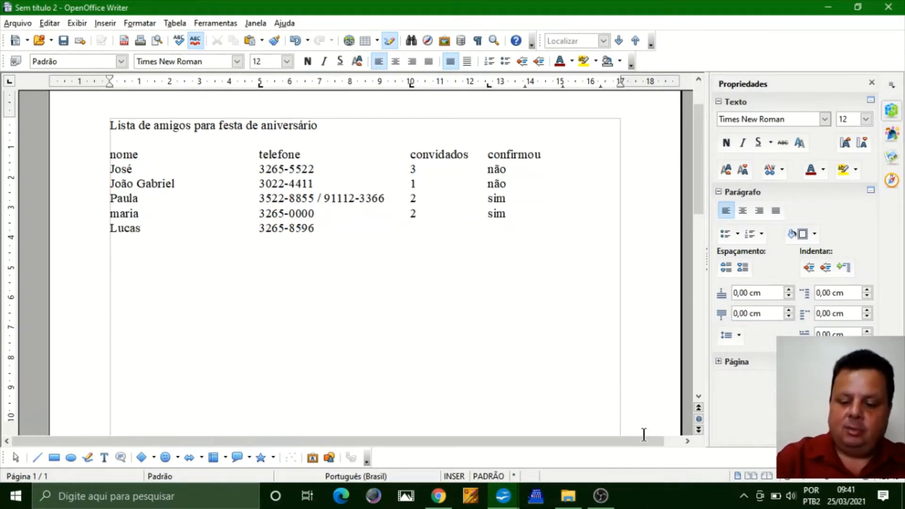
{"action": "type", "text": "3"}
{"action": "key", "text": "Tab"}
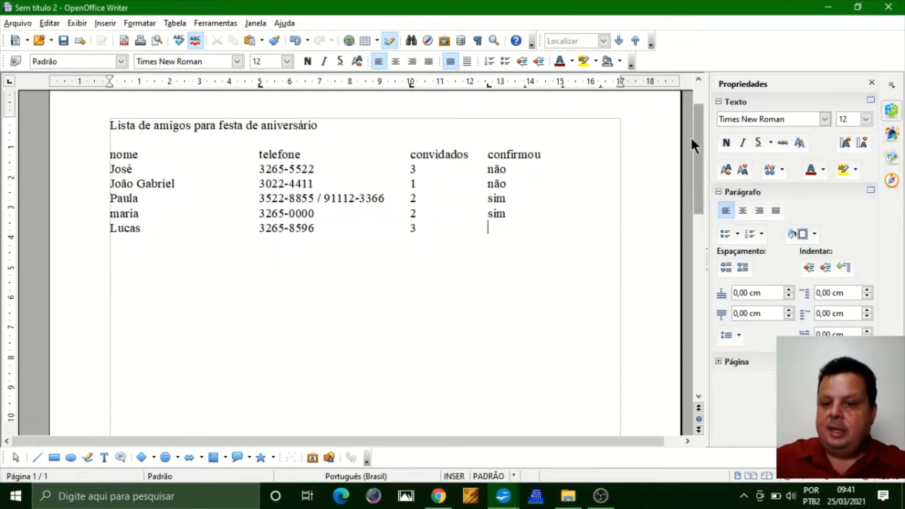
{"action": "left_click_drag", "start_coordinate": [695, 146], "coordinate": [694, 166]}
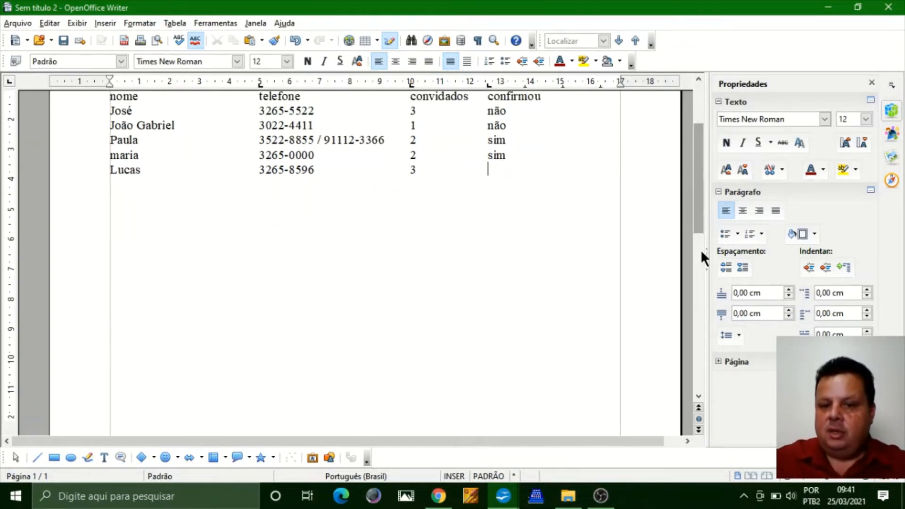
{"action": "type", "text": "não"}
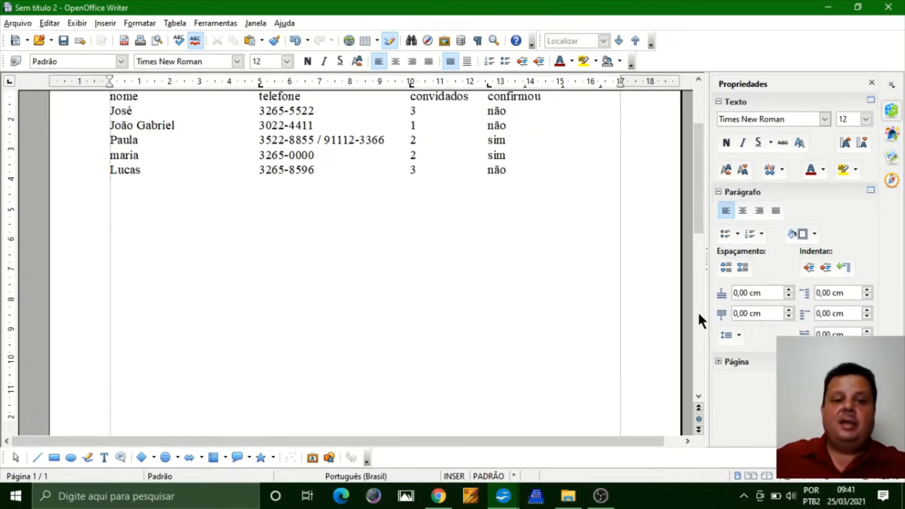
Step: Select the list from the header row to the last friend and move the "telefone" tab stop to about 3.5 cm
{"action": "left_click_drag", "start_coordinate": [693, 190], "coordinate": [677, 182]}
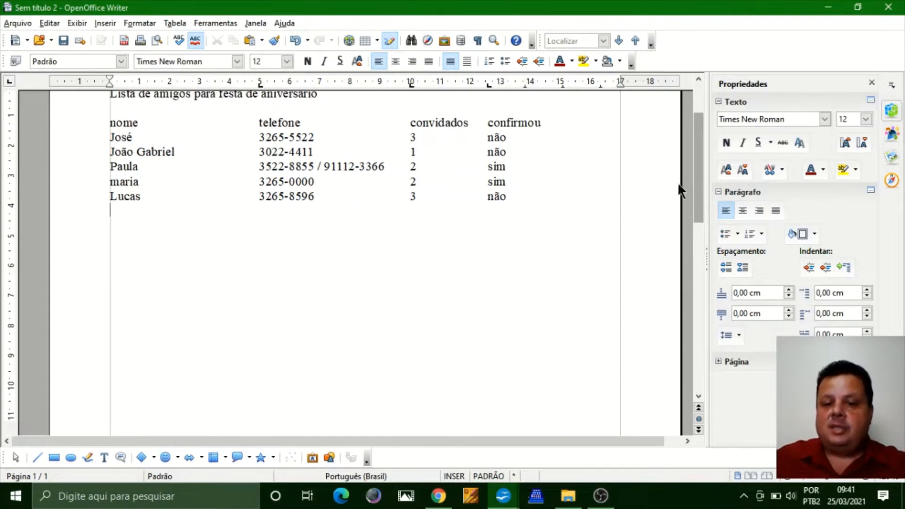
{"action": "left_click", "coordinate": [549, 198]}
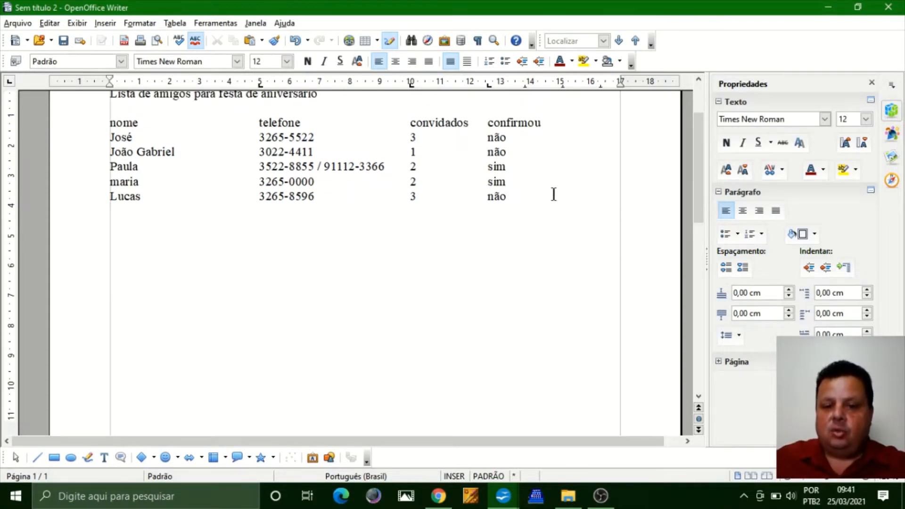
{"action": "left_click_drag", "start_coordinate": [547, 196], "coordinate": [94, 120]}
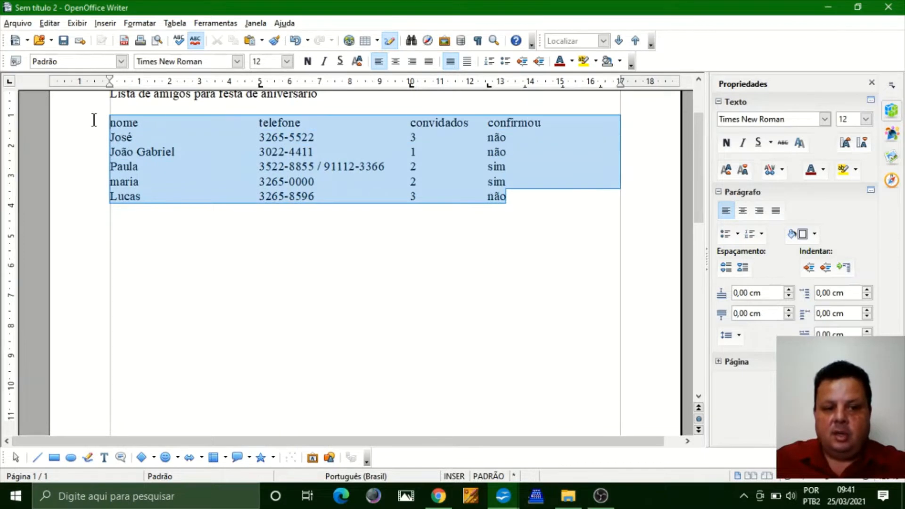
{"action": "left_click_drag", "start_coordinate": [258, 84], "coordinate": [230, 87]}
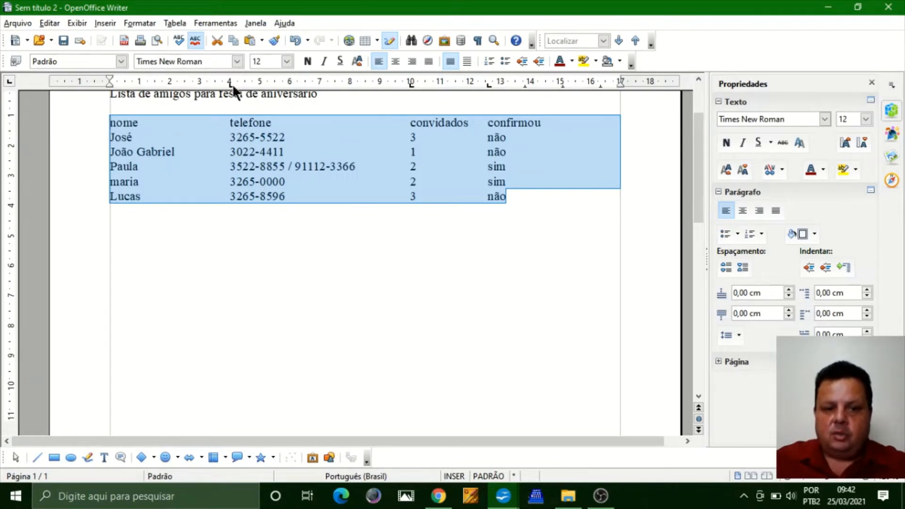
{"action": "left_click_drag", "start_coordinate": [229, 87], "coordinate": [215, 85]}
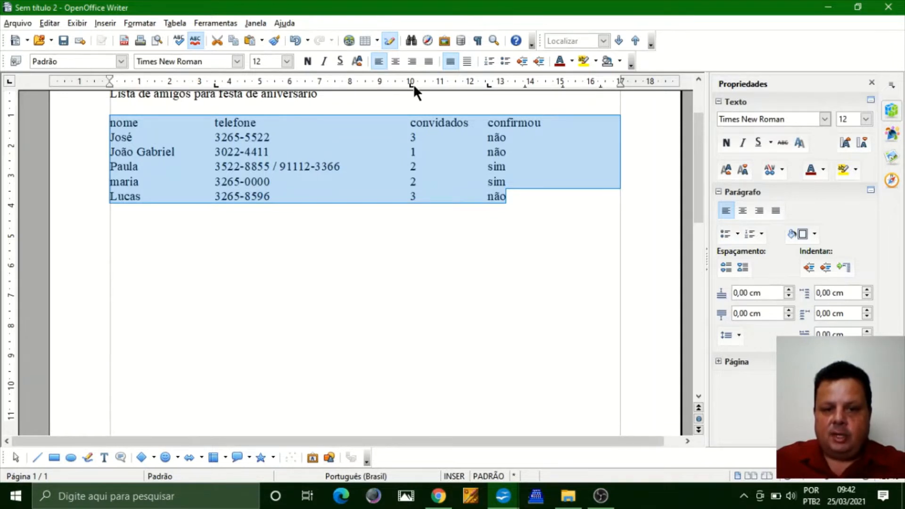
Step: Move the selected list's "convidados" tab stop to 9 cm and its "confirmou" tab stop to 12 cm
{"action": "left_click_drag", "start_coordinate": [378, 84], "coordinate": [378, 84]}
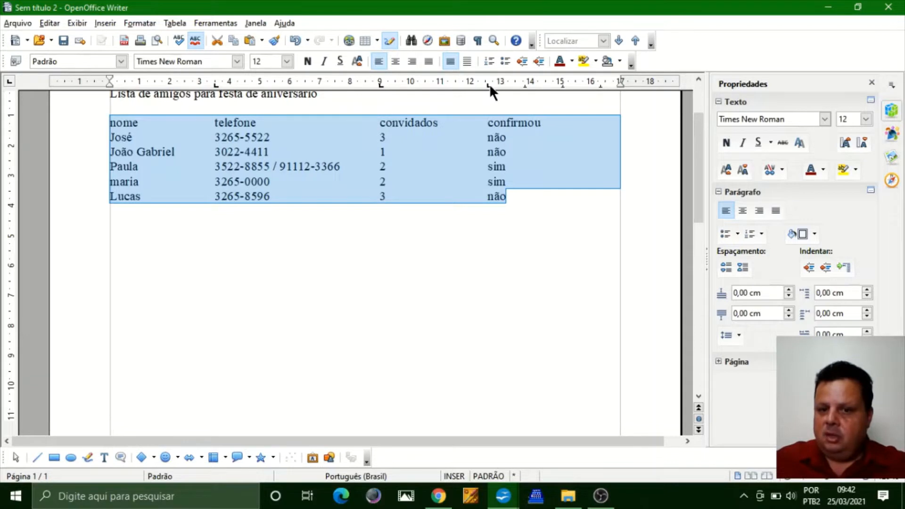
{"action": "left_click_drag", "start_coordinate": [488, 84], "coordinate": [468, 84]}
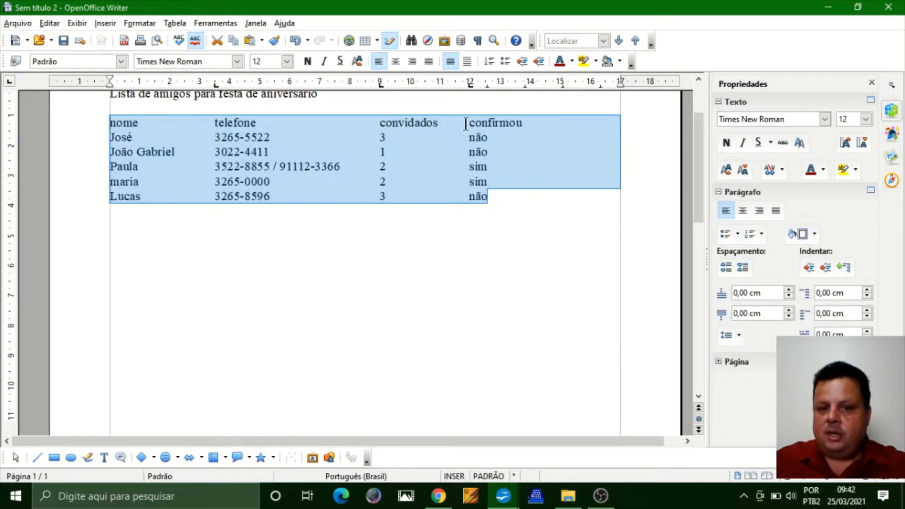
{"action": "left_click", "coordinate": [268, 182]}
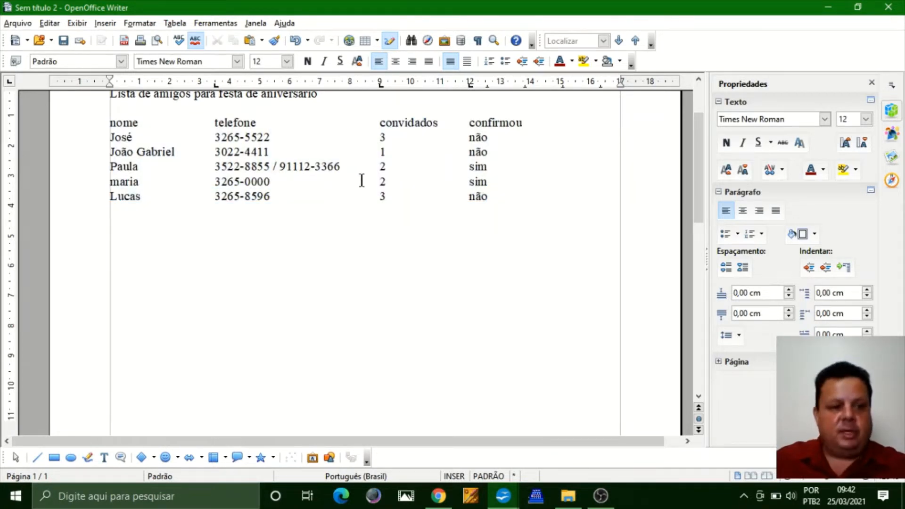
Step: Start a new line below the last friend with another friend's full name followed by a single tab
{"action": "left_click", "coordinate": [522, 198]}
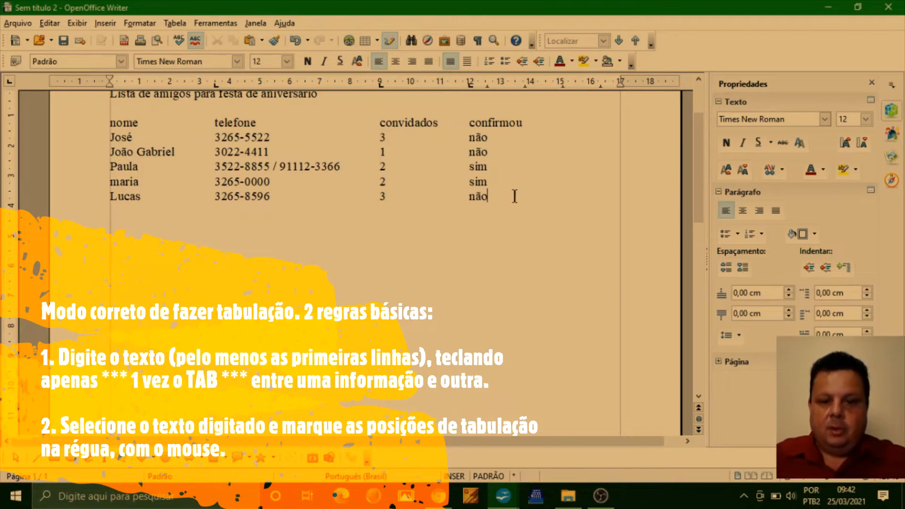
{"action": "key", "text": "Return"}
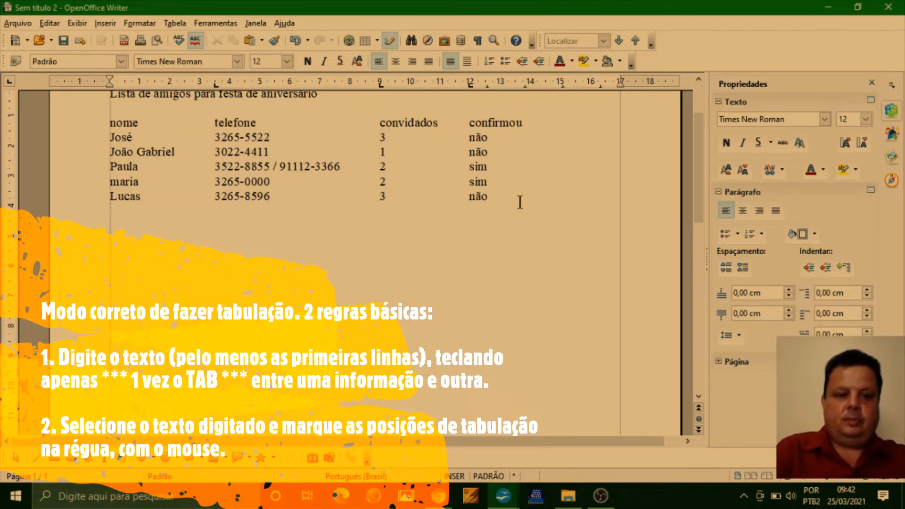
{"action": "type", "text": "Marcos"}
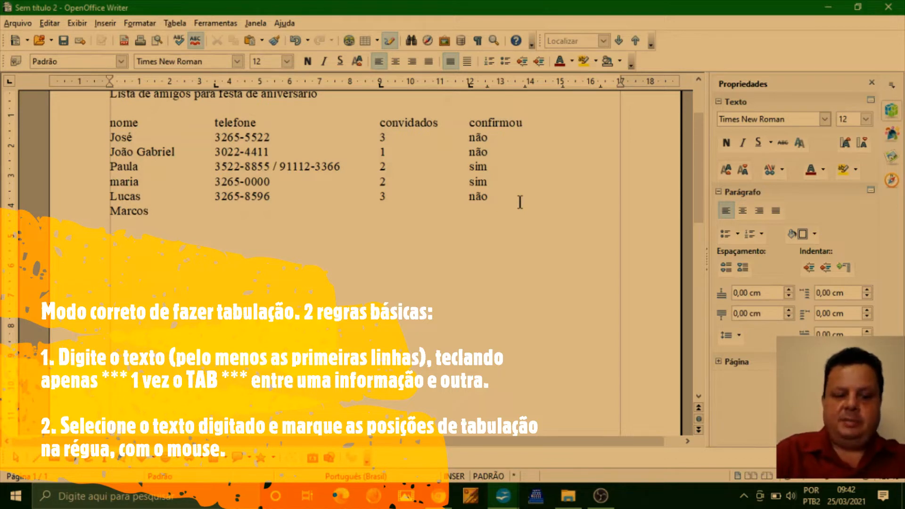
{"action": "type", "text": " Vinicius"}
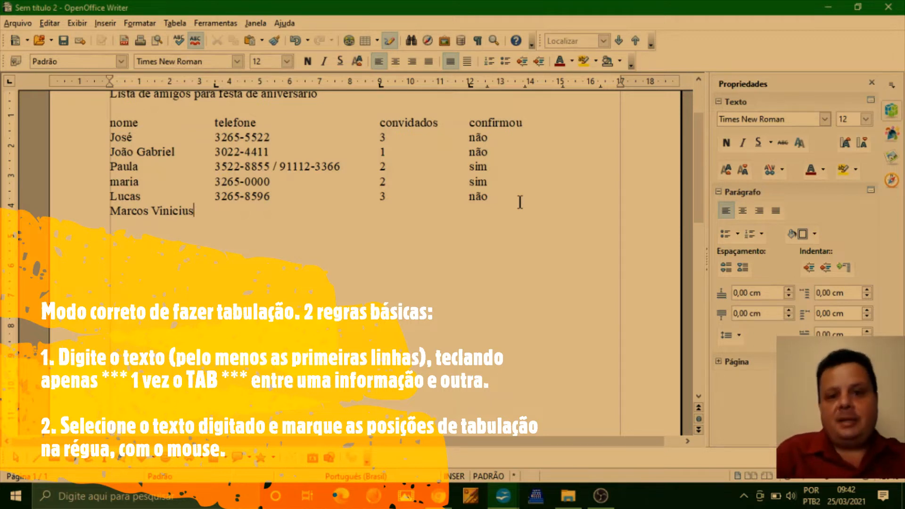
{"action": "key", "text": "Tab"}
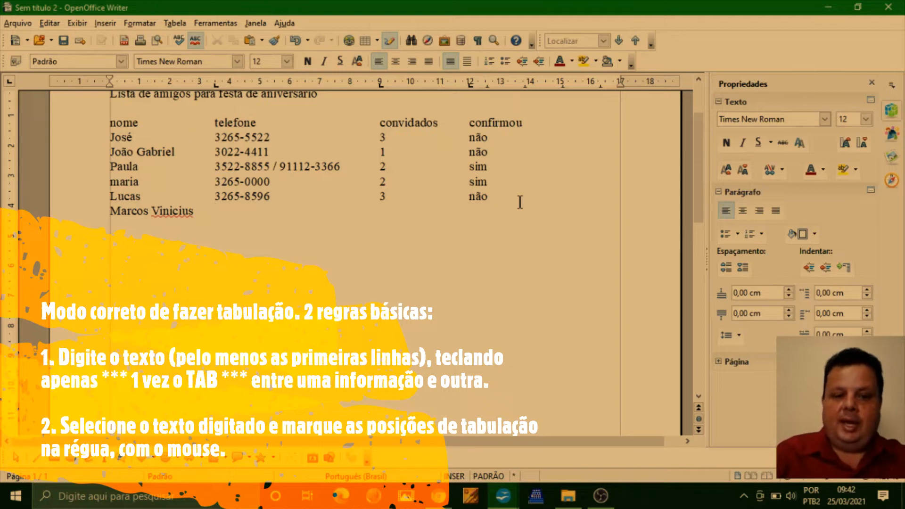
Step: Highlight the newest friend's full name to examine it as one piece of information before the tab
{"action": "key", "text": "ctrl+Left"}
{"action": "key", "text": "ctrl+End"}
{"action": "key", "text": "Up"}
{"action": "key", "text": "Up"}
{"action": "key", "text": "Up"}
{"action": "key", "text": "Up"}
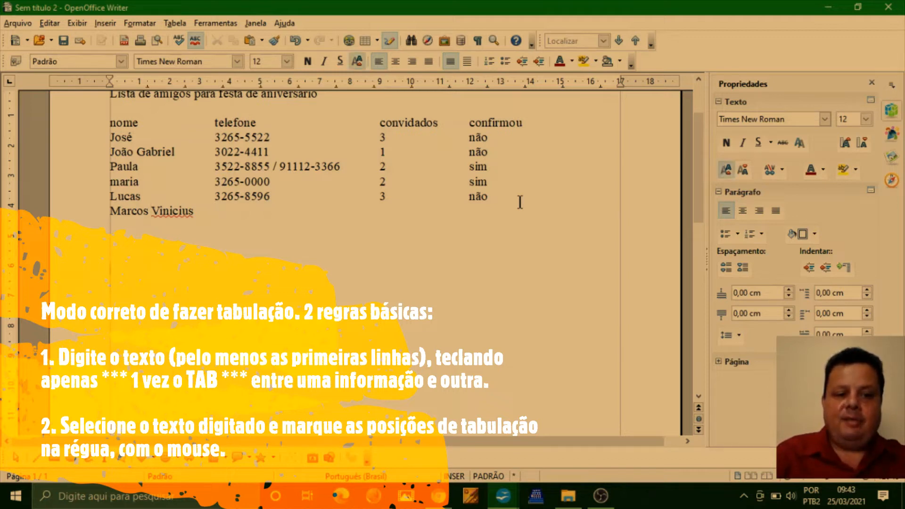
{"action": "key", "text": "Up"}
{"action": "key", "text": "ctrl+shift+Right"}
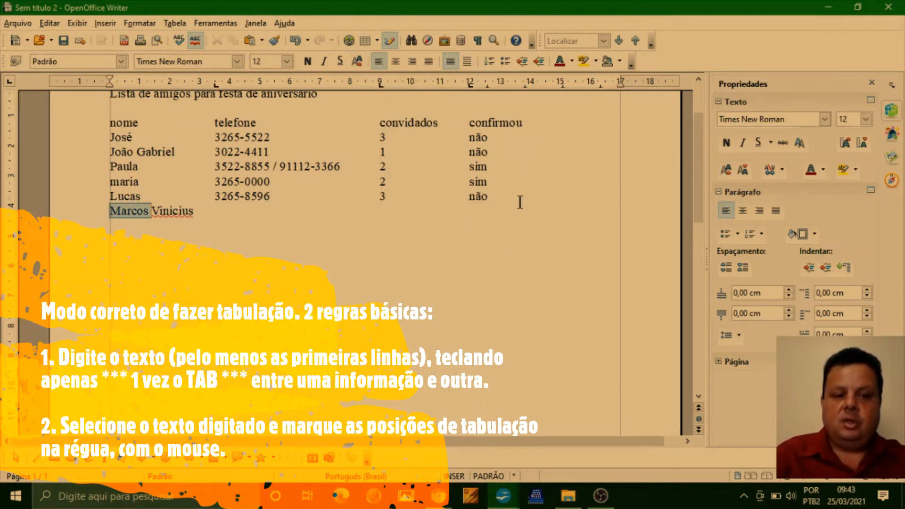
{"action": "key", "text": "ctrl+shift+End"}
{"action": "key", "text": "shift+Up"}
{"action": "key", "text": "shift+Up"}
{"action": "key", "text": "shift+Up"}
{"action": "key", "text": "shift+Up"}
{"action": "key", "text": "shift+Up"}
{"action": "key", "text": "shift+Right"}
{"action": "key", "text": "shift+Right"}
{"action": "key", "text": "shift+Right"}
{"action": "key", "text": "shift+Right"}
{"action": "key", "text": "shift+Right"}
{"action": "key", "text": "shift+Right"}
{"action": "key", "text": "shift+Right"}
{"action": "key", "text": "shift+Right"}
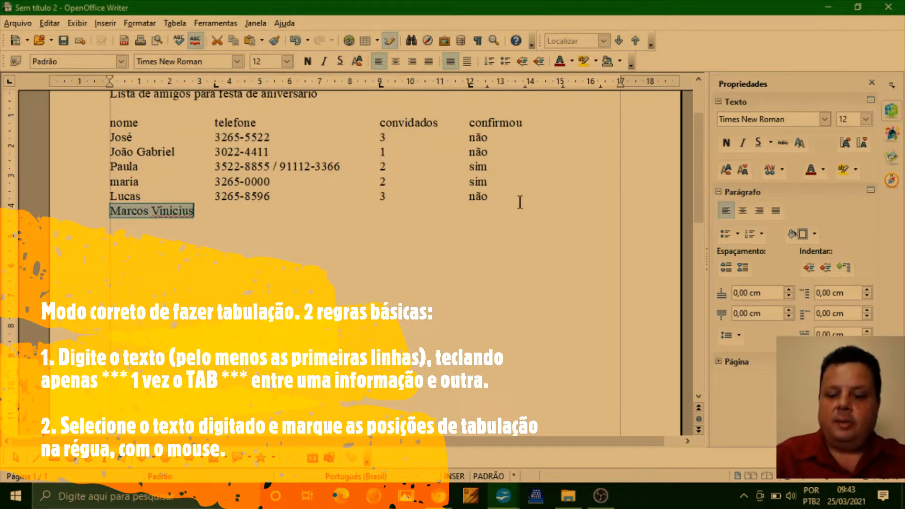
{"action": "key", "text": "Right"}
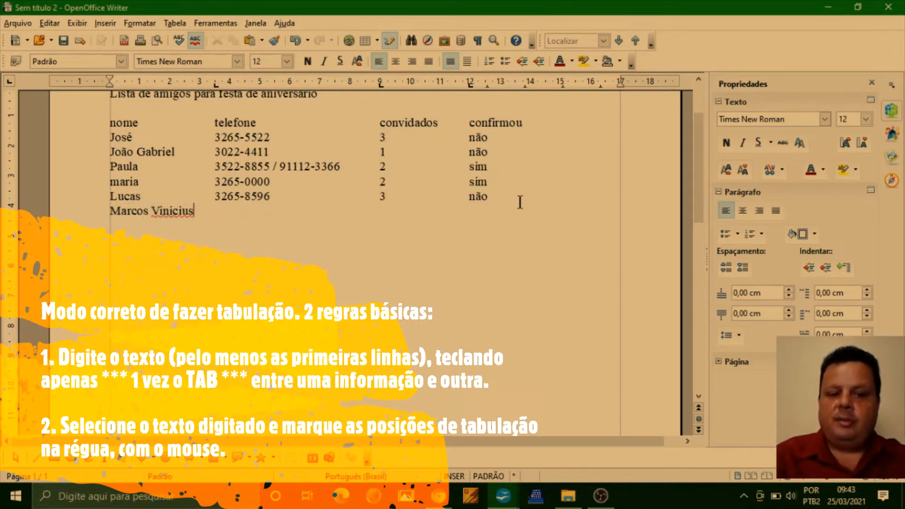
Step: Enter the newest friend's phone number in the "telefone" column, separated from the name by a single tab
{"action": "key", "text": "Tab"}
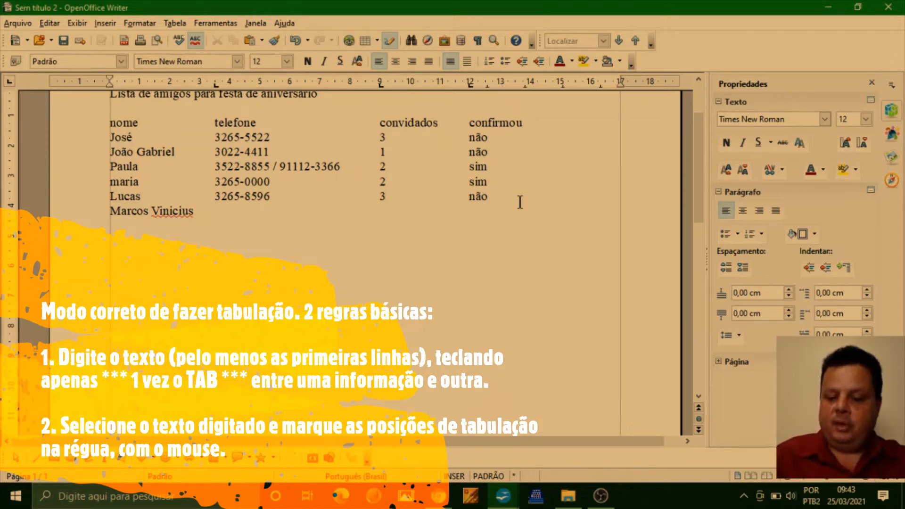
{"action": "type", "text": "3011-556"}
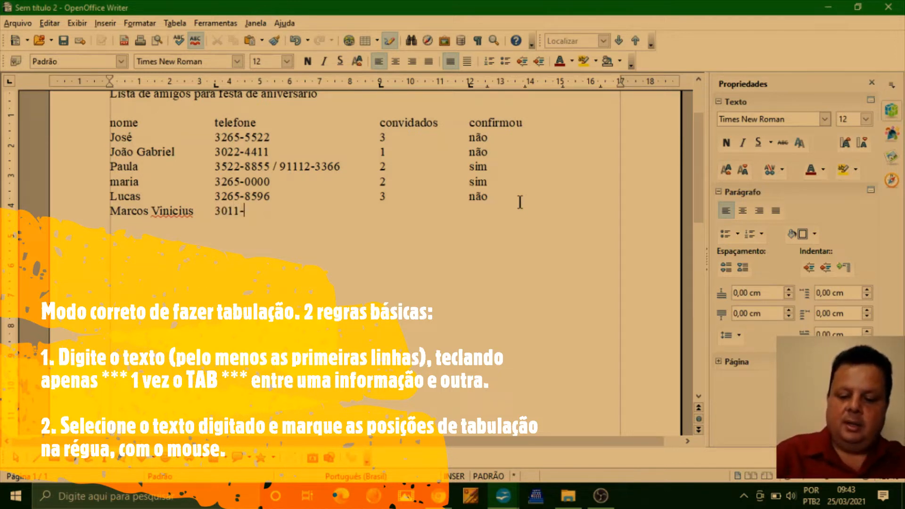
{"action": "type", "text": "6"}
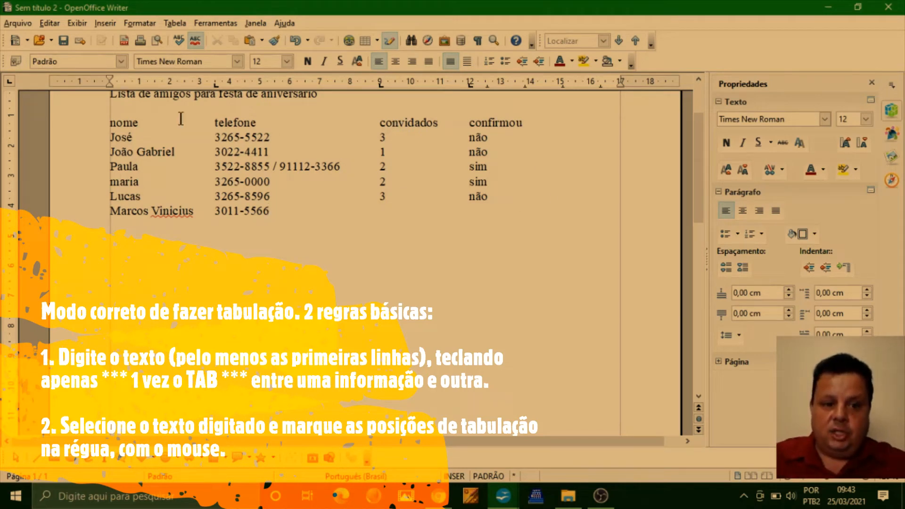
Step: Highlight the tab gap after the newest friend's name, then the whole list, to examine how single tabs align the columns
{"action": "left_click_drag", "start_coordinate": [221, 211], "coordinate": [194, 210]}
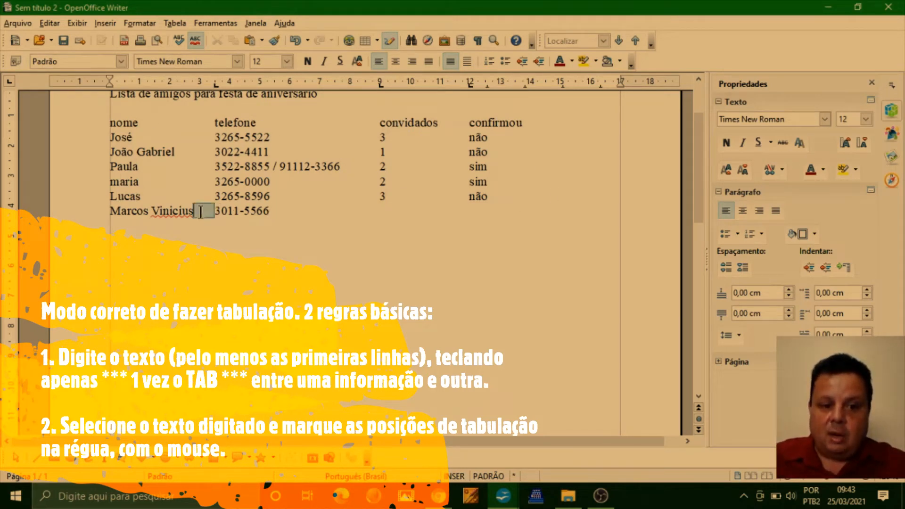
{"action": "left_click", "coordinate": [208, 210]}
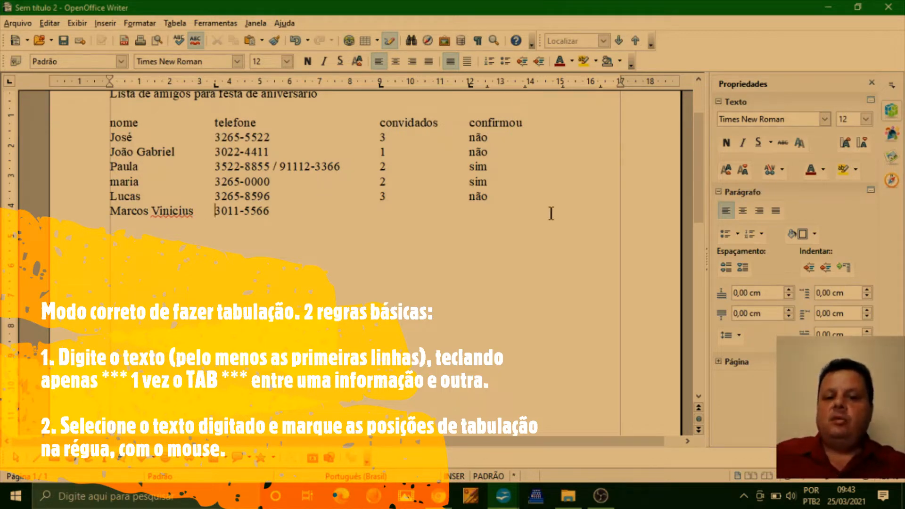
{"action": "left_click_drag", "start_coordinate": [543, 212], "coordinate": [71, 125]}
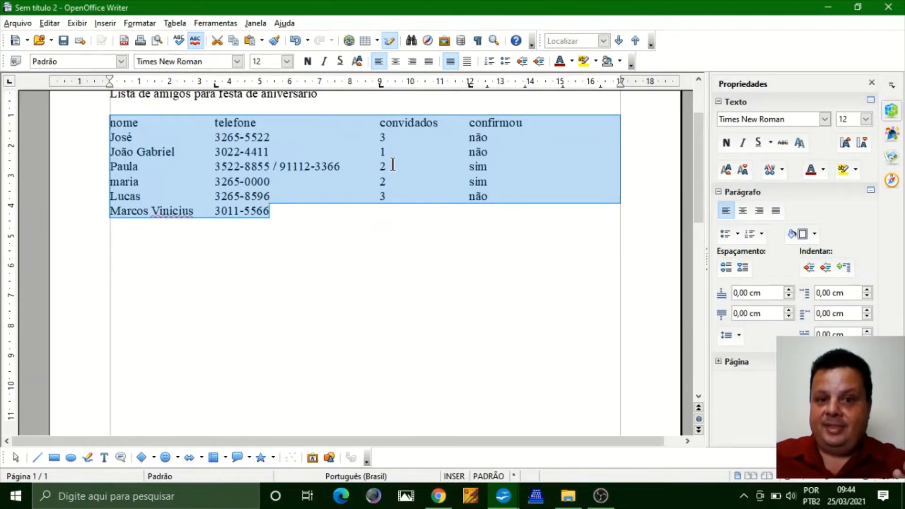
Step: Complete the newest friend's row with 6 "convidados" and "sim", lining up both values with repeated spaces instead of tabs
{"action": "left_click", "coordinate": [327, 210]}
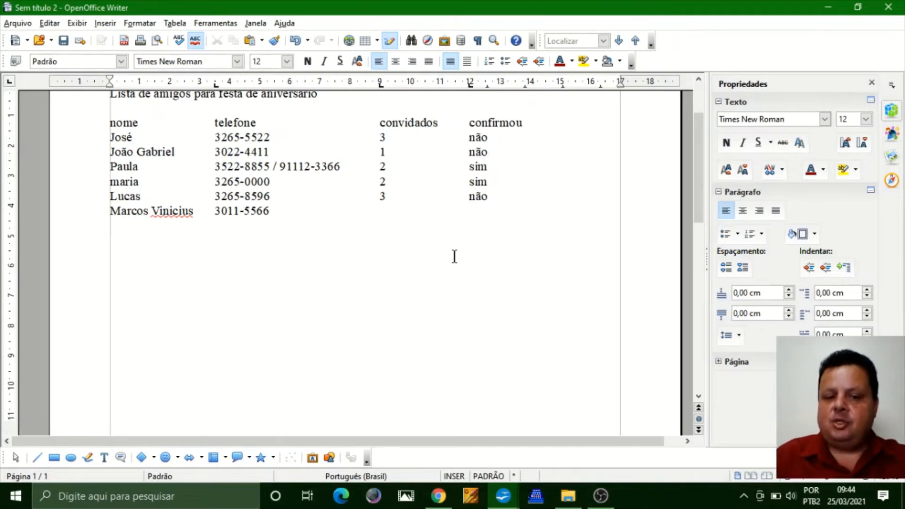
{"action": "type", "text": "6"}
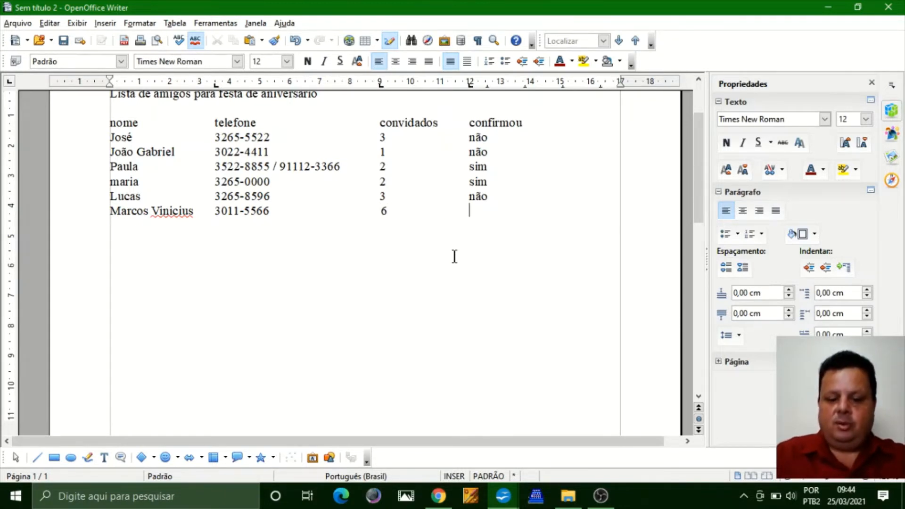
{"action": "type", "text": "                          sim "}
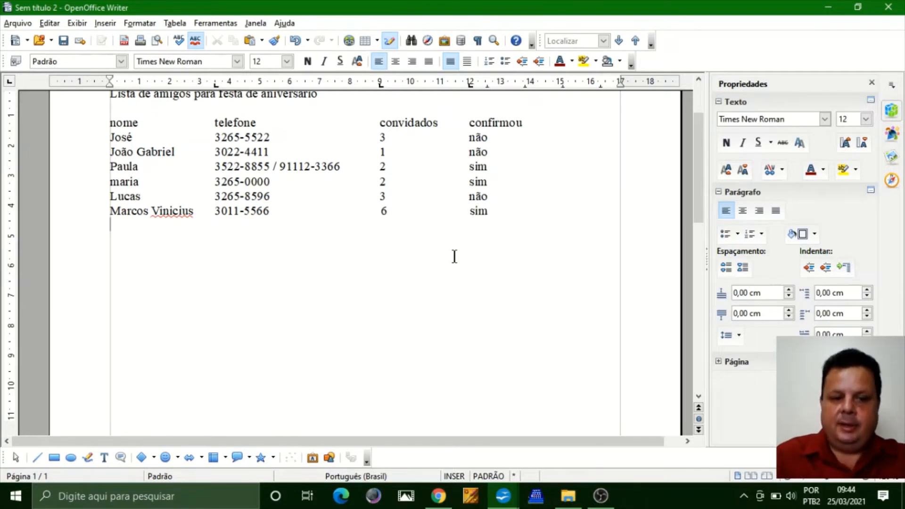
Step: Add another friend on a new last line with a capitalized first name and a phone number, aligned under "telefone" using spaces
{"action": "type", "text": "andré"}
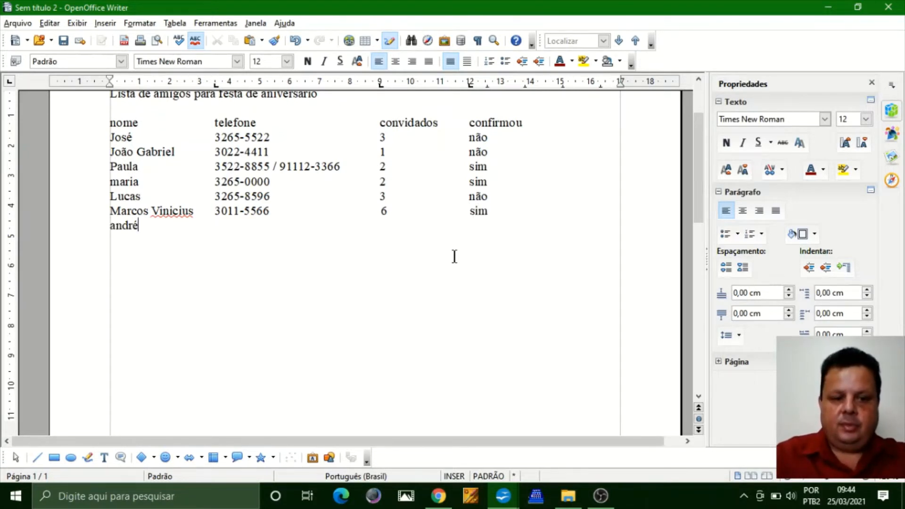
{"action": "key", "text": "Home"}
{"action": "key", "text": "Delete"}
{"action": "type", "text": "A"}
{"action": "key", "text": "End"}
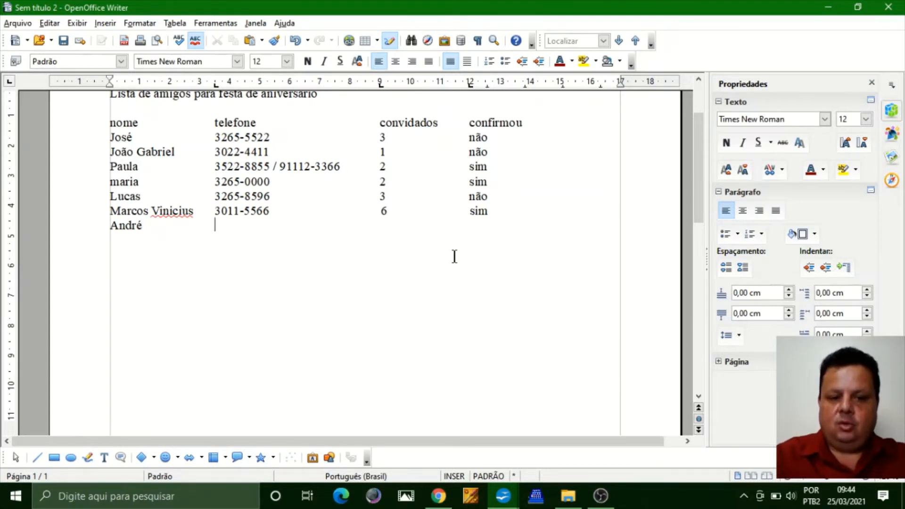
{"action": "key", "text": "Tab"}
{"action": "type", "text": "3212"}
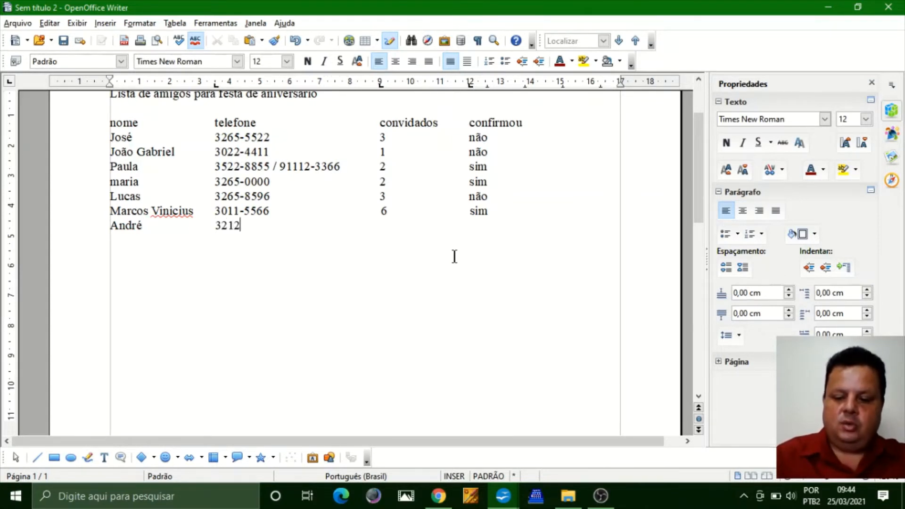
{"action": "type", "text": "-0211"}
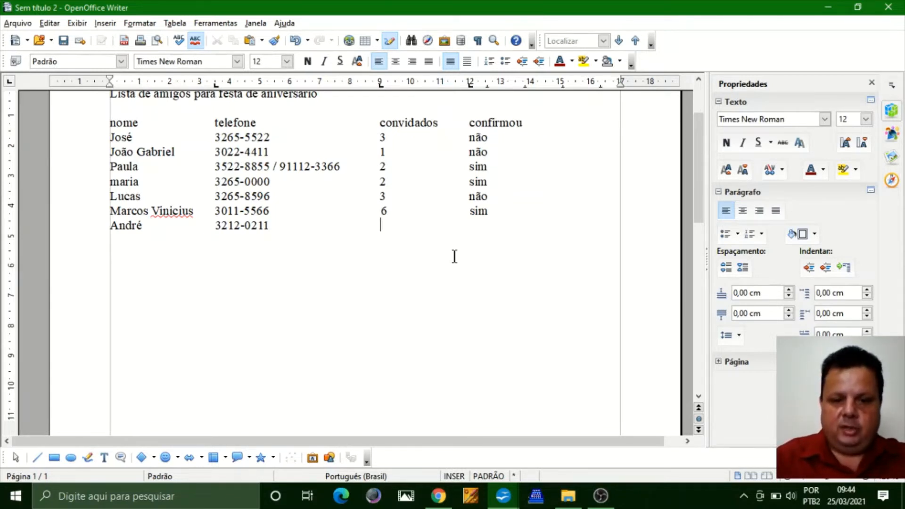
Step: Complete the last row with 1 under "convidados" and "não" under "confirmou", spacing them out with spaces
{"action": "type", "text": "1 "}
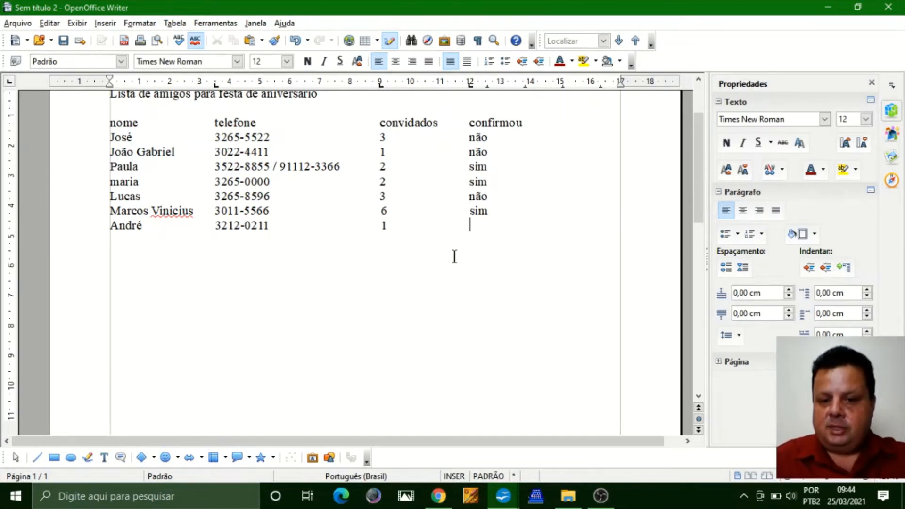
{"action": "type", "text": "                3"}
{"action": "key", "text": "BackSpace"}
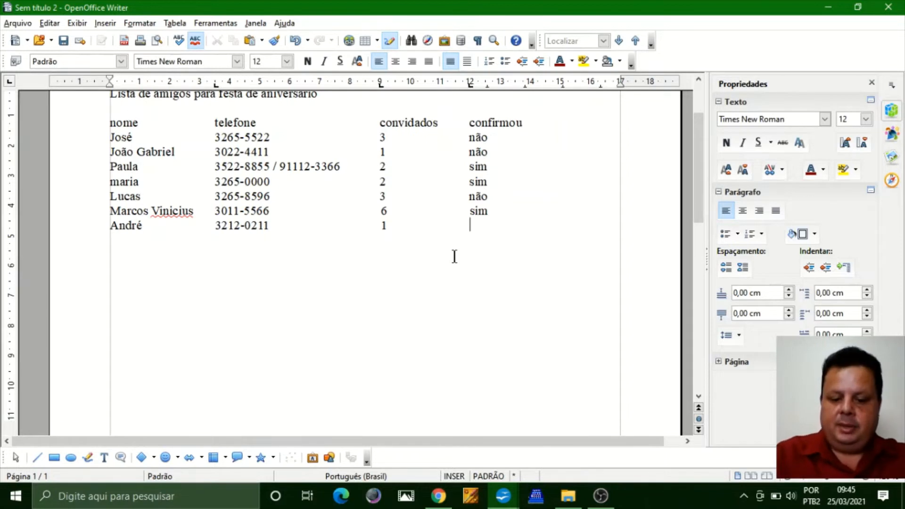
{"action": "type", "text": "não"}
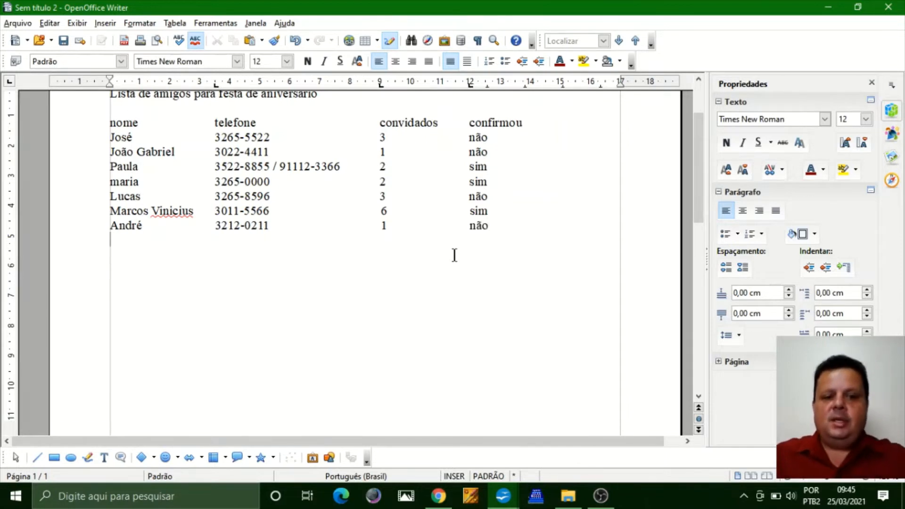
Step: Set the font size of the whole list, from the header row to the last friend, to 11
{"action": "left_click_drag", "start_coordinate": [507, 225], "coordinate": [57, 121]}
{"action": "left_click", "coordinate": [286, 61]}
{"action": "left_click", "coordinate": [287, 62]}
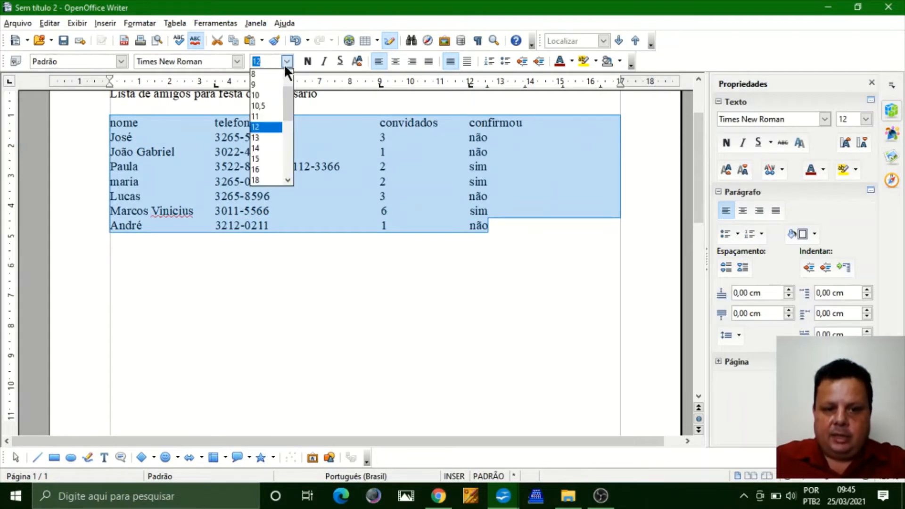
{"action": "left_click", "coordinate": [271, 116]}
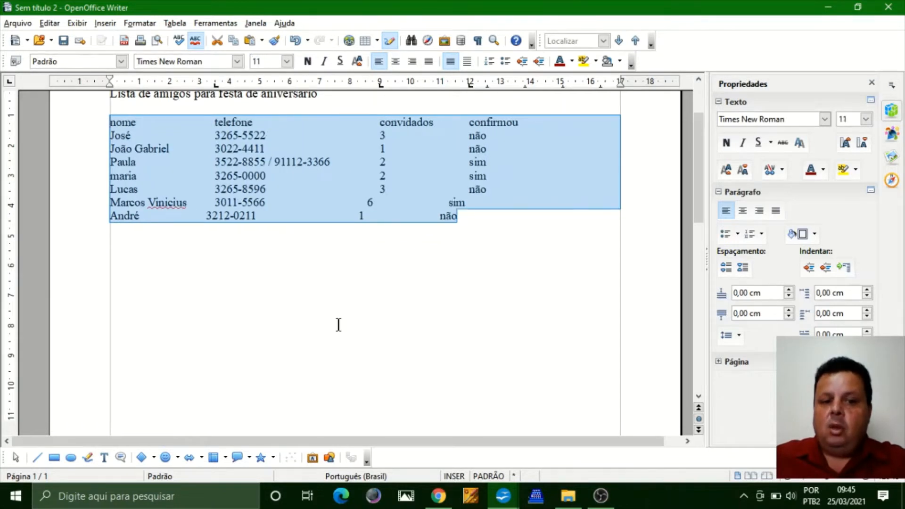
{"action": "left_click", "coordinate": [320, 200]}
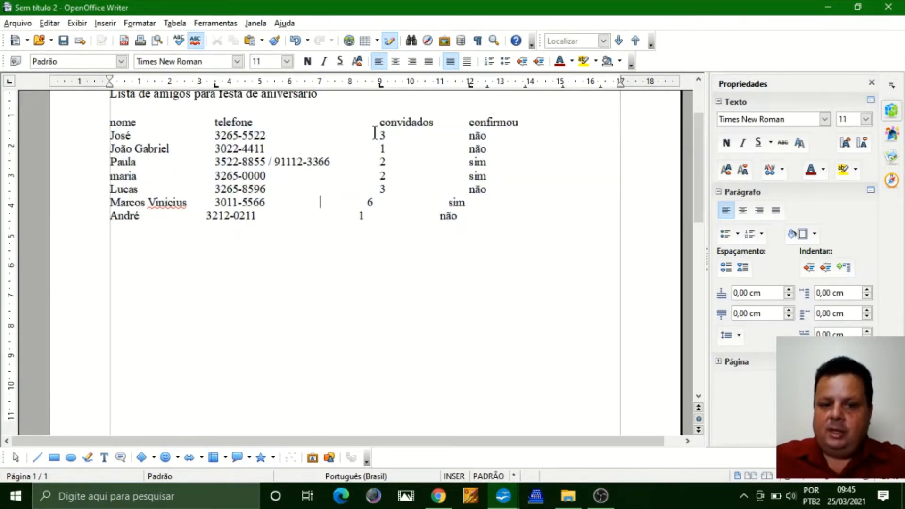
Step: Highlight the tab-aligned friend rows and the space-filled gaps before the guest counts in the last two rows to compare their alignment
{"action": "left_click_drag", "start_coordinate": [496, 189], "coordinate": [85, 129]}
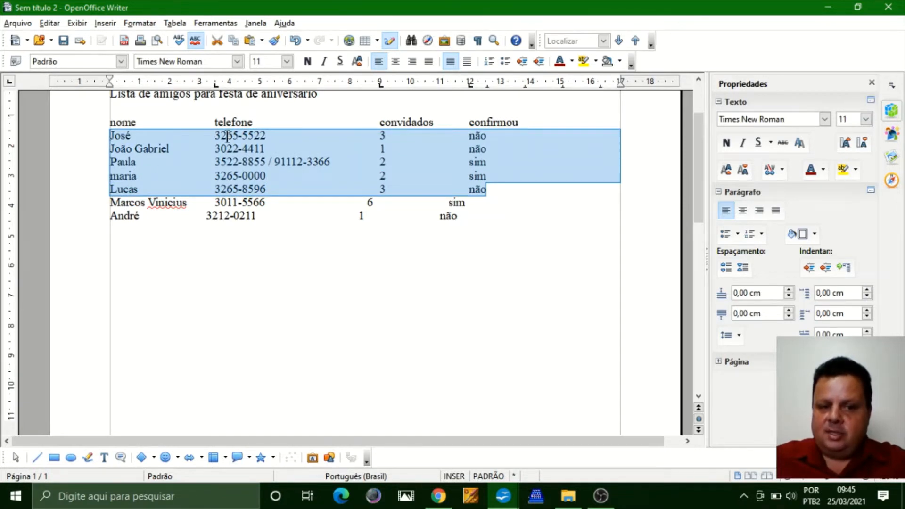
{"action": "left_click", "coordinate": [210, 127]}
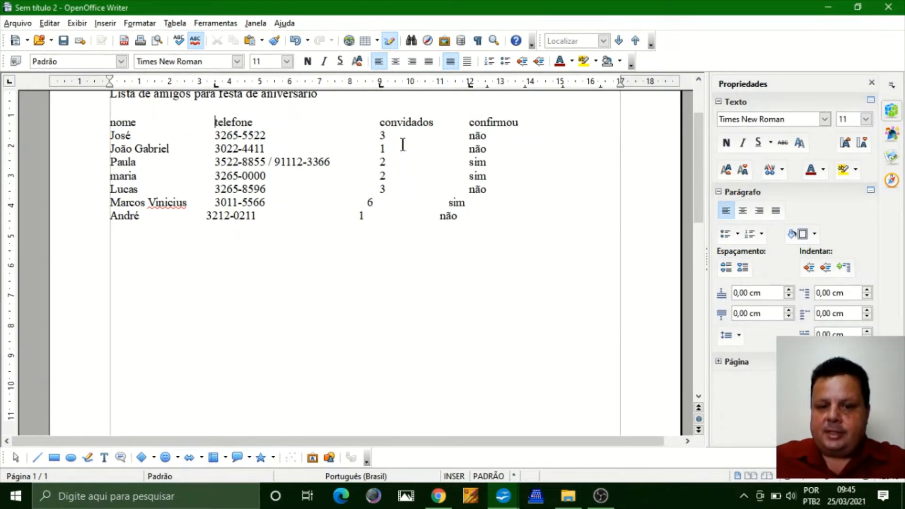
{"action": "left_click_drag", "start_coordinate": [360, 202], "coordinate": [267, 202]}
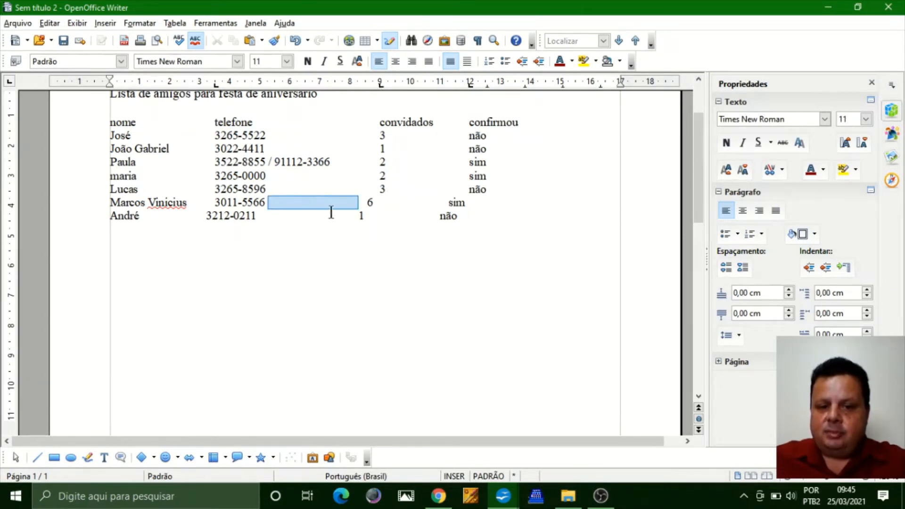
{"action": "left_click_drag", "start_coordinate": [360, 215], "coordinate": [255, 216]}
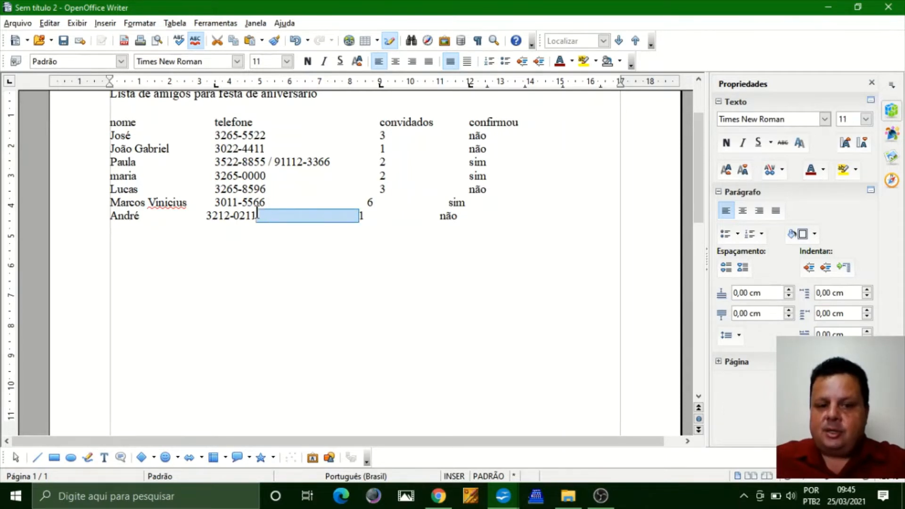
{"action": "left_click", "coordinate": [310, 224]}
{"action": "left_click_drag", "start_coordinate": [360, 215], "coordinate": [272, 214]}
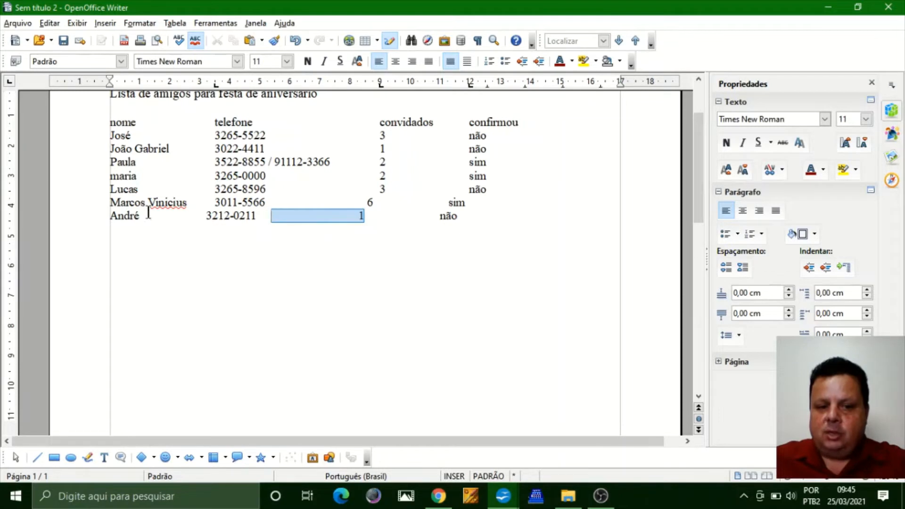
Step: Examine the names, space runs and column starting points in the last two rows to see how spaces affect alignment
{"action": "left_click_drag", "start_coordinate": [143, 216], "coordinate": [108, 216]}
{"action": "left_click_drag", "start_coordinate": [187, 203], "coordinate": [175, 203]}
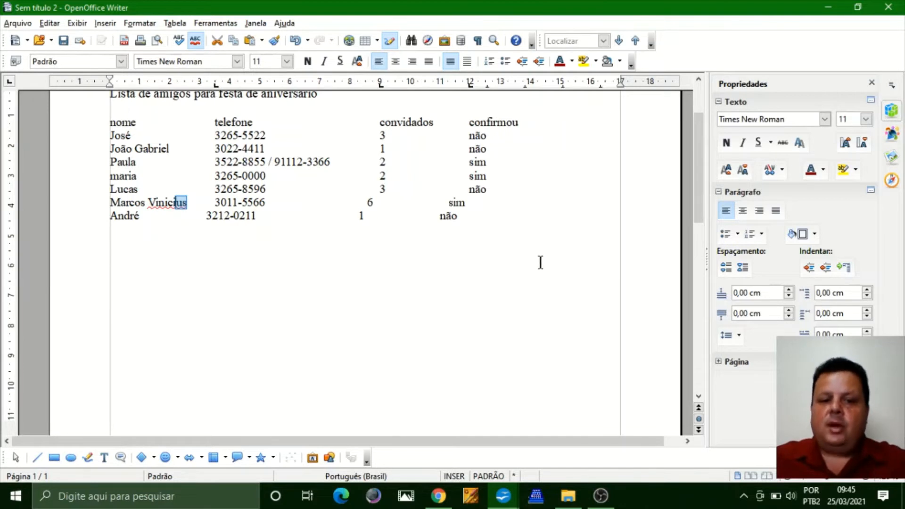
{"action": "left_click", "coordinate": [367, 202]}
{"action": "left_click_drag", "start_coordinate": [367, 202], "coordinate": [271, 202]}
{"action": "left_click", "coordinate": [384, 201]}
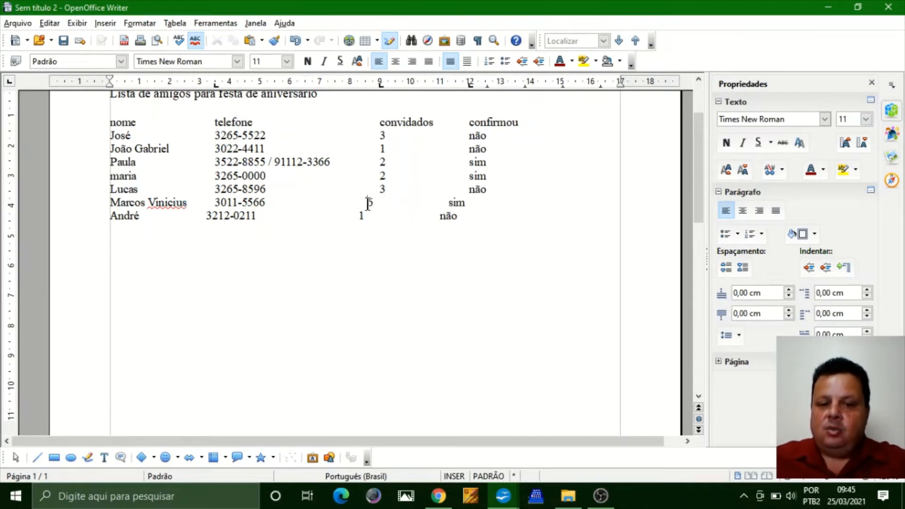
{"action": "left_click", "coordinate": [356, 215]}
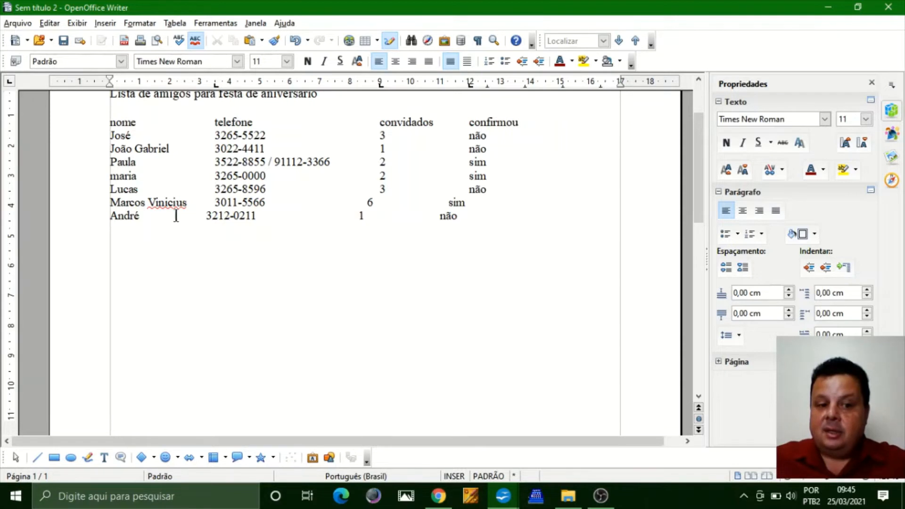
{"action": "left_click_drag", "start_coordinate": [141, 215], "coordinate": [106, 216]}
{"action": "left_click_drag", "start_coordinate": [189, 203], "coordinate": [108, 202]}
{"action": "left_click", "coordinate": [216, 213]}
{"action": "mouse_move", "coordinate": [206, 215]}
{"action": "left_mouse_down"}
{"action": "mouse_move", "coordinate": [240, 215]}
{"action": "mouse_move", "coordinate": [218, 216]}
{"action": "left_mouse_up"}
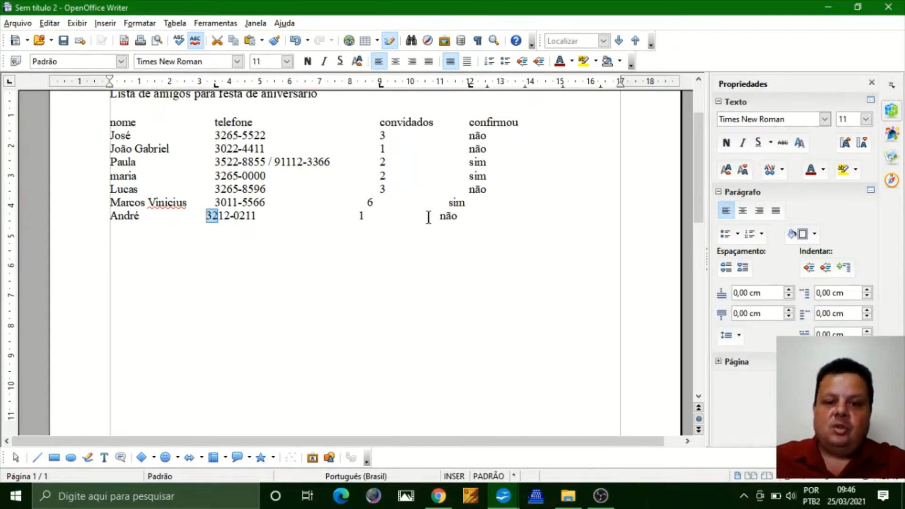
Step: Replace the space runs before the guest count and before "sim" in the second-to-last row with single tabs
{"action": "left_click_drag", "start_coordinate": [448, 202], "coordinate": [370, 201]}
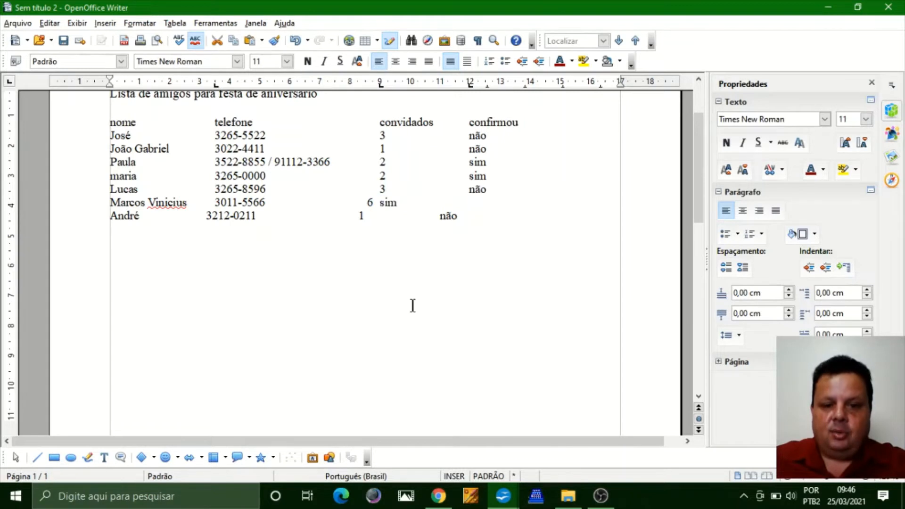
{"action": "left_click_drag", "start_coordinate": [366, 203], "coordinate": [264, 203]}
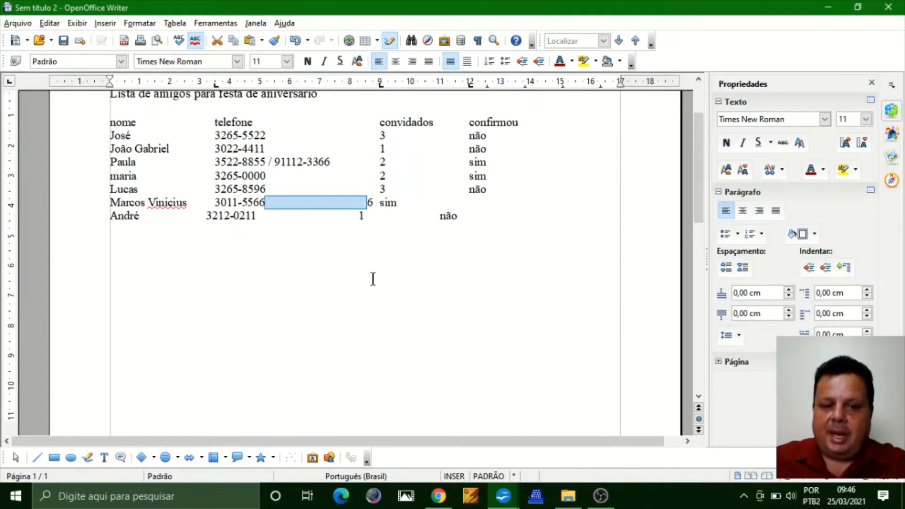
{"action": "key", "text": "Tab"}
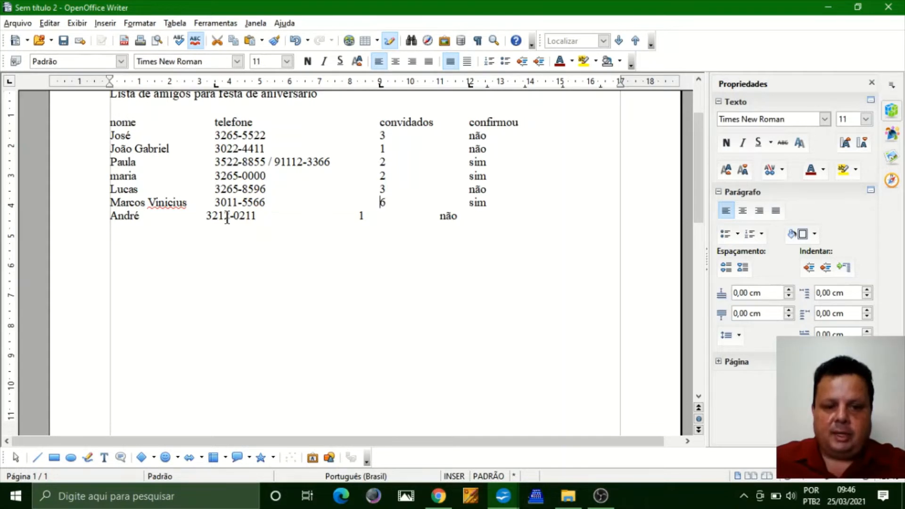
Step: Replace the space runs before the phone number, the guest count and "não" in the last row with single tabs
{"action": "left_click_drag", "start_coordinate": [206, 217], "coordinate": [138, 216]}
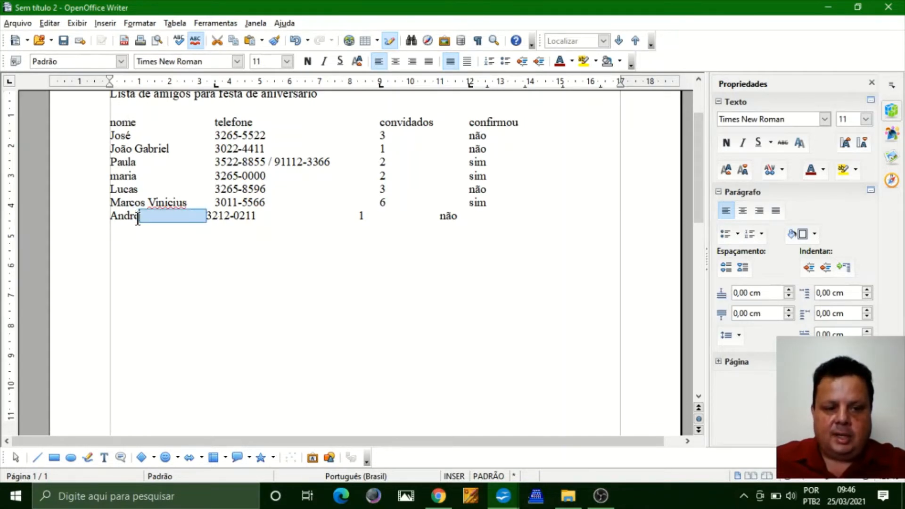
{"action": "key", "text": "Tab"}
{"action": "left_click_drag", "start_coordinate": [367, 217], "coordinate": [264, 216]}
{"action": "key", "text": "Tab"}
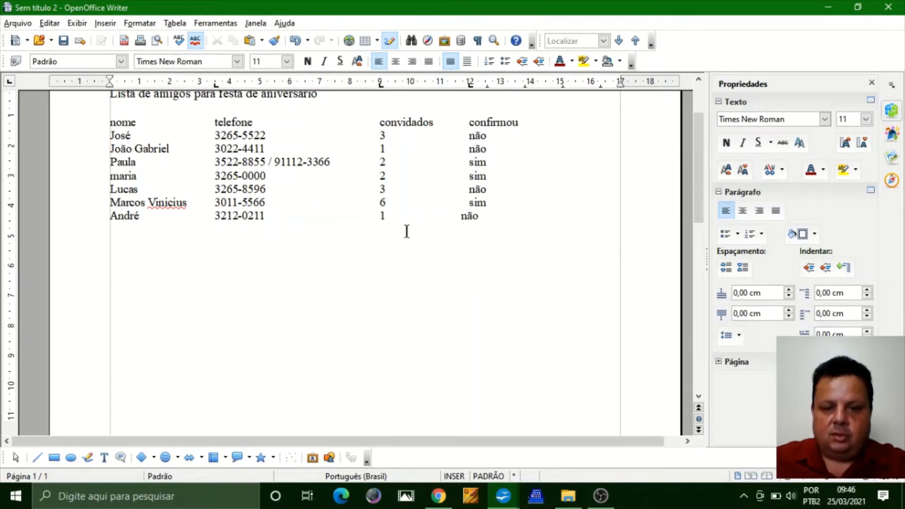
{"action": "left_click", "coordinate": [460, 216]}
{"action": "left_click_drag", "start_coordinate": [456, 215], "coordinate": [388, 215]}
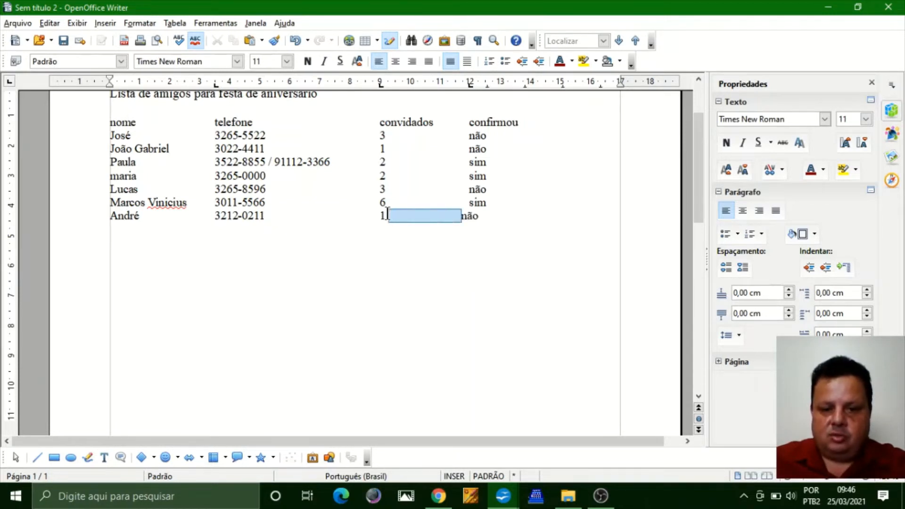
{"action": "key", "text": "Tab"}
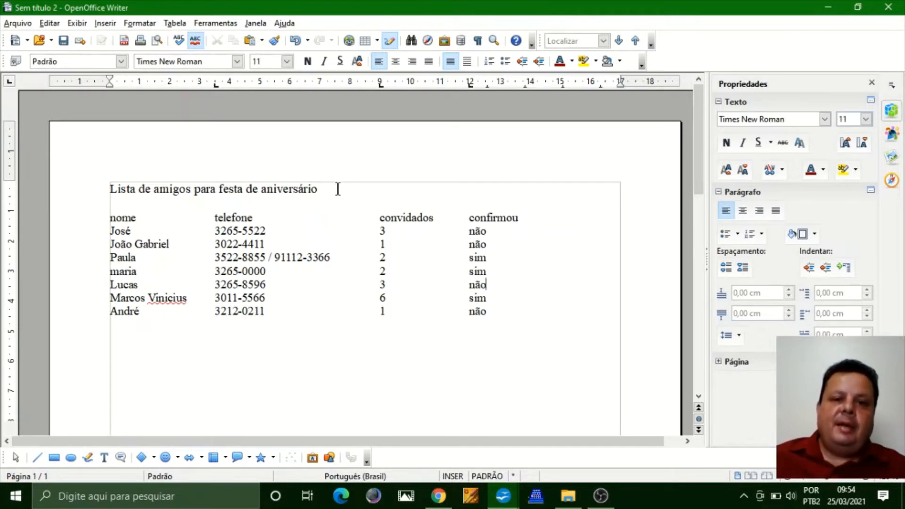
Step: Preview the guest list page, and format its title as bold, underlined and centered at font size 15
{"action": "left_click", "coordinate": [157, 41]}
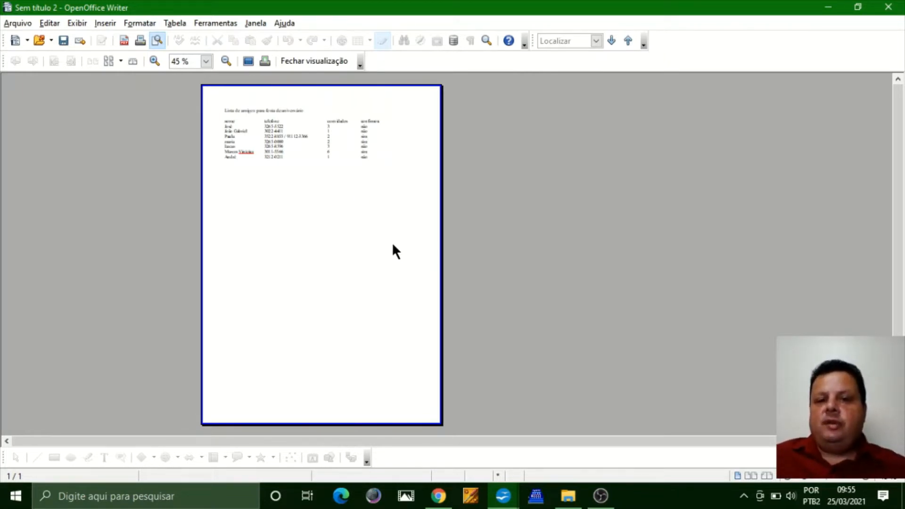
{"action": "left_click", "coordinate": [311, 61]}
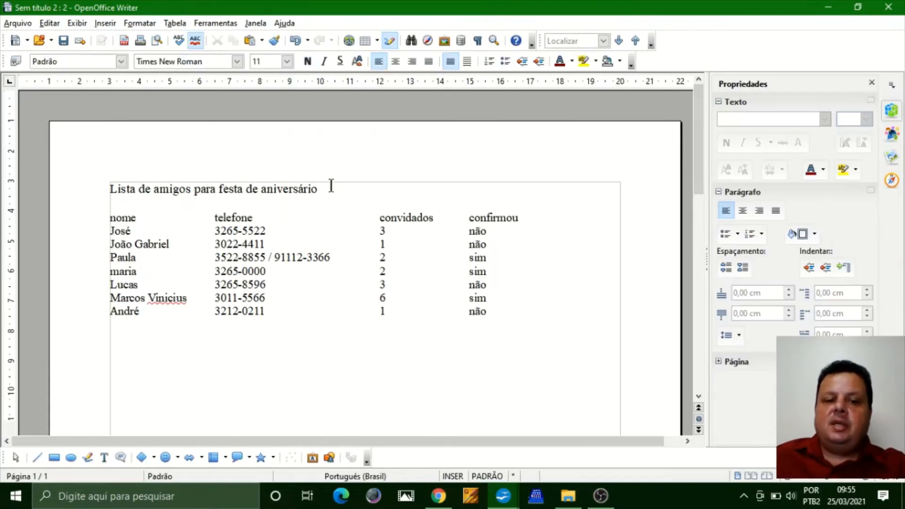
{"action": "left_click_drag", "start_coordinate": [332, 187], "coordinate": [60, 186]}
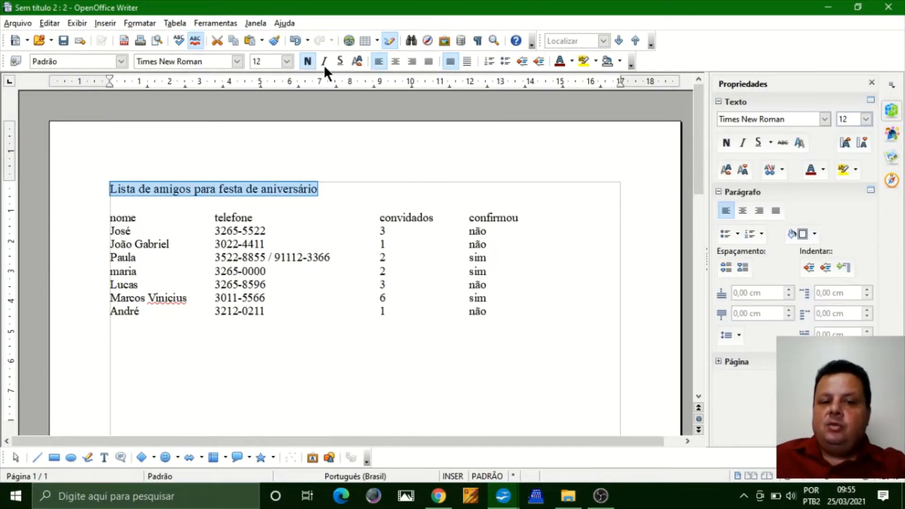
{"action": "left_click", "coordinate": [338, 60]}
{"action": "left_click", "coordinate": [395, 61]}
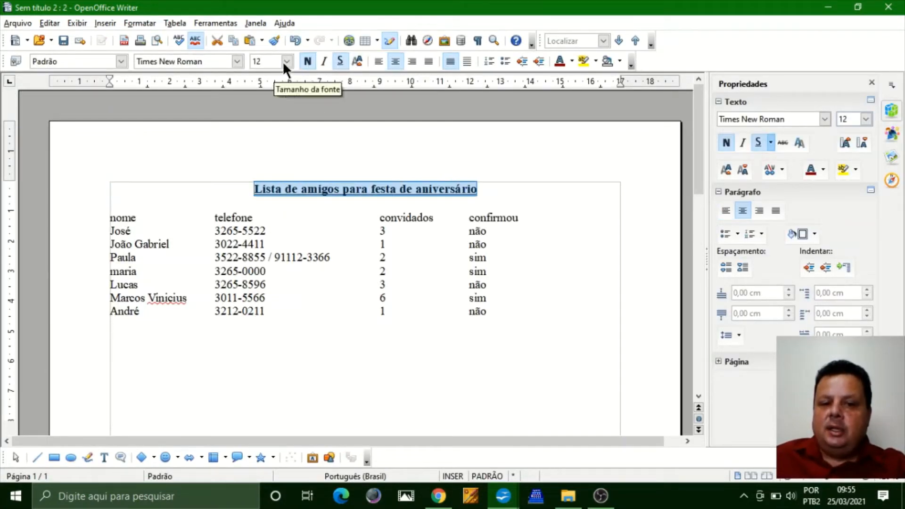
{"action": "left_click", "coordinate": [285, 66]}
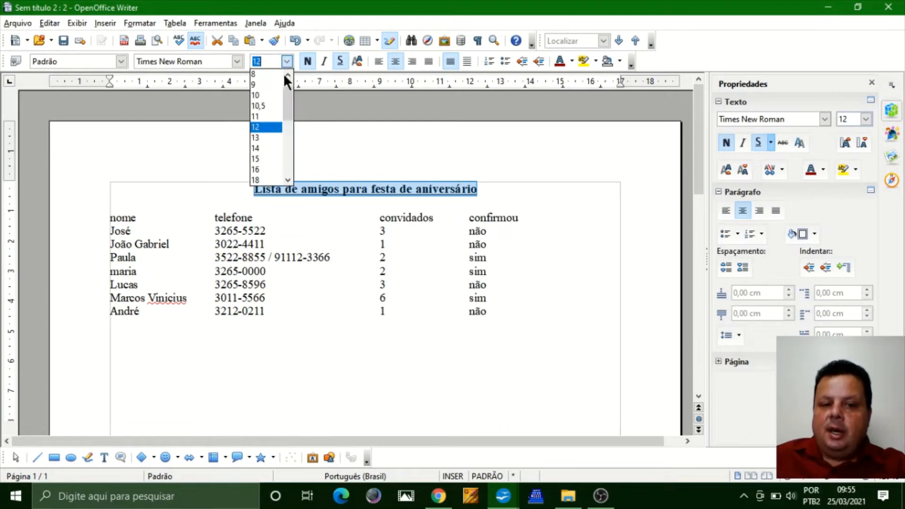
{"action": "left_click", "coordinate": [265, 159]}
{"action": "left_click", "coordinate": [474, 234]}
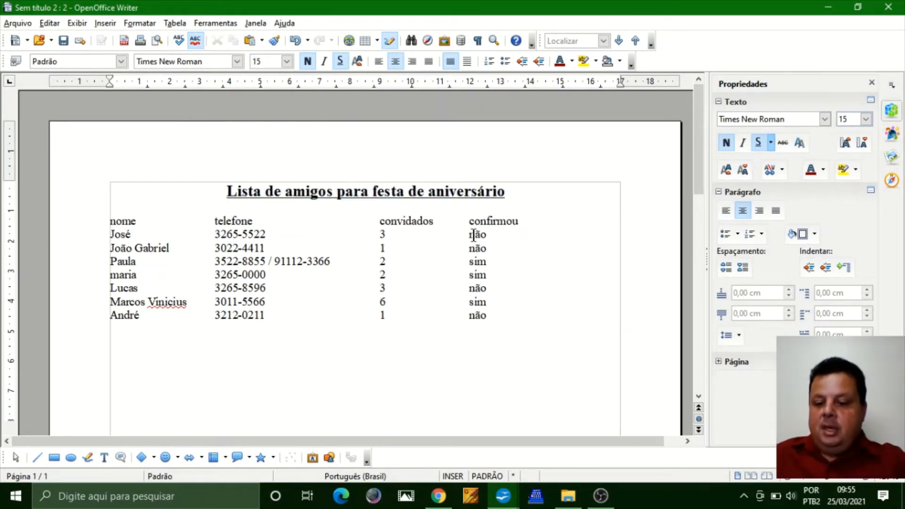
Step: Insert eight blank lines above the title and two more between it and the column headings, and preview the page
{"action": "key", "text": "Home"}
{"action": "key", "text": "Return"}
{"action": "key", "text": "Return"}
{"action": "key", "text": "Return"}
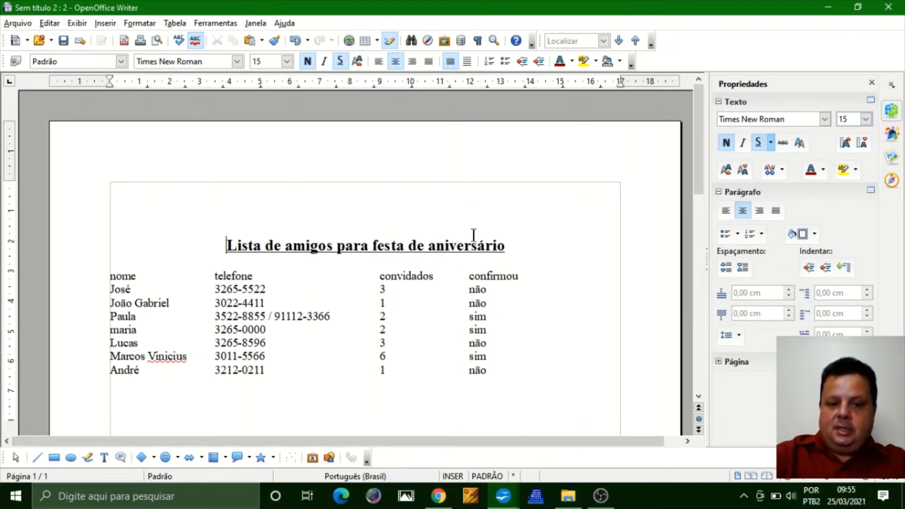
{"action": "key", "text": "Return"}
{"action": "key", "text": "Return"}
{"action": "key", "text": "Return"}
{"action": "key", "text": "Return"}
{"action": "key", "text": "Return"}
{"action": "key", "text": "Down"}
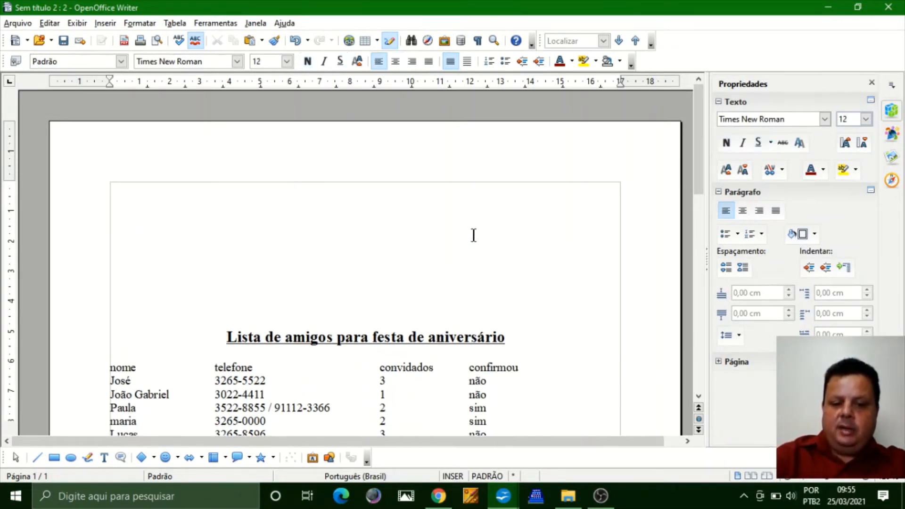
{"action": "key", "text": "Return"}
{"action": "key", "text": "Return"}
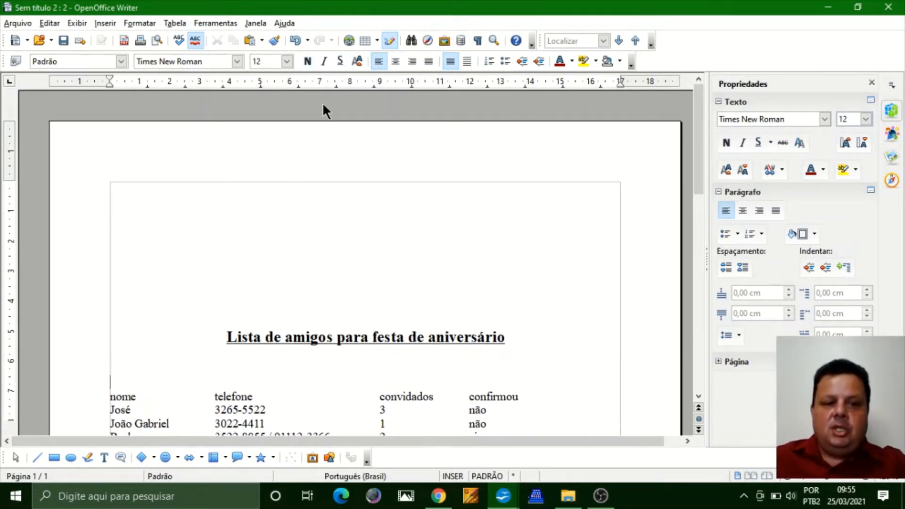
{"action": "left_click", "coordinate": [158, 41]}
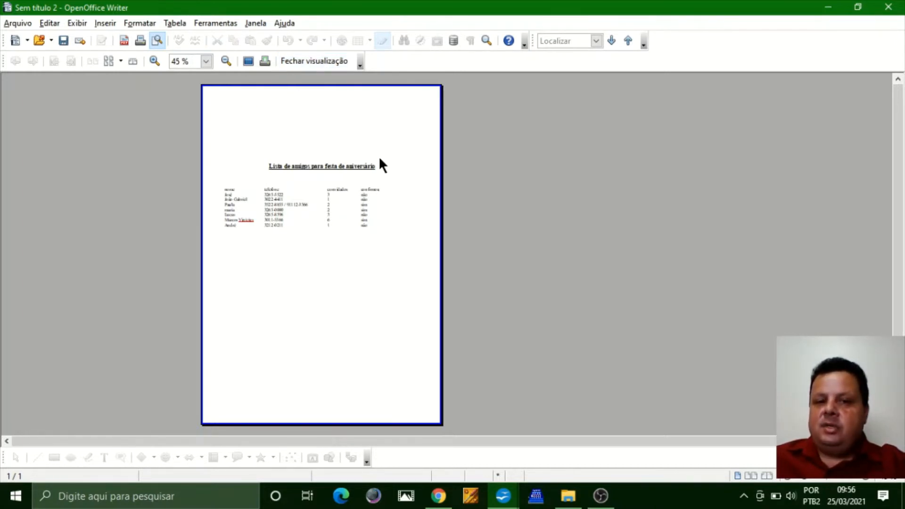
{"action": "left_click", "coordinate": [317, 61]}
Step: Open the recent document "Exemplo texto - Cultura Brasileira (Raízes do Brasil - resenha).doc" and display its page preview
{"action": "left_click", "coordinate": [29, 24]}
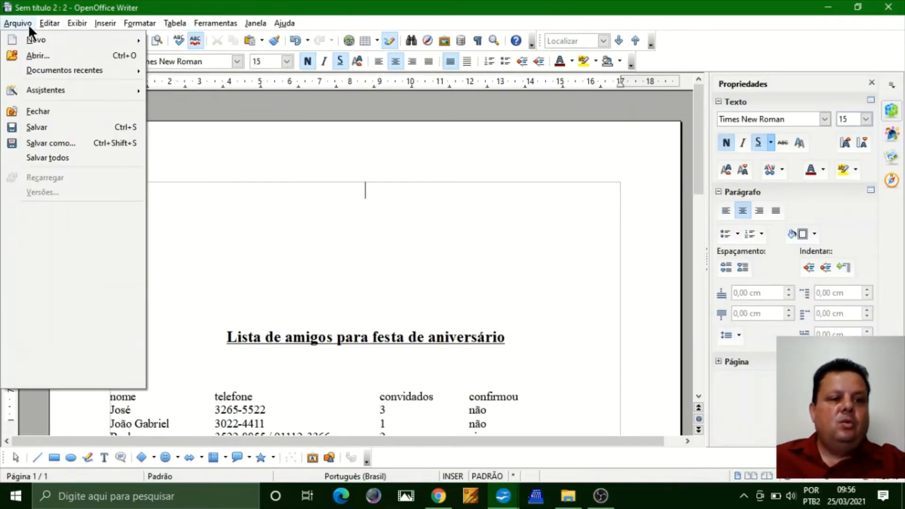
{"action": "mouse_move", "coordinate": [78, 70]}
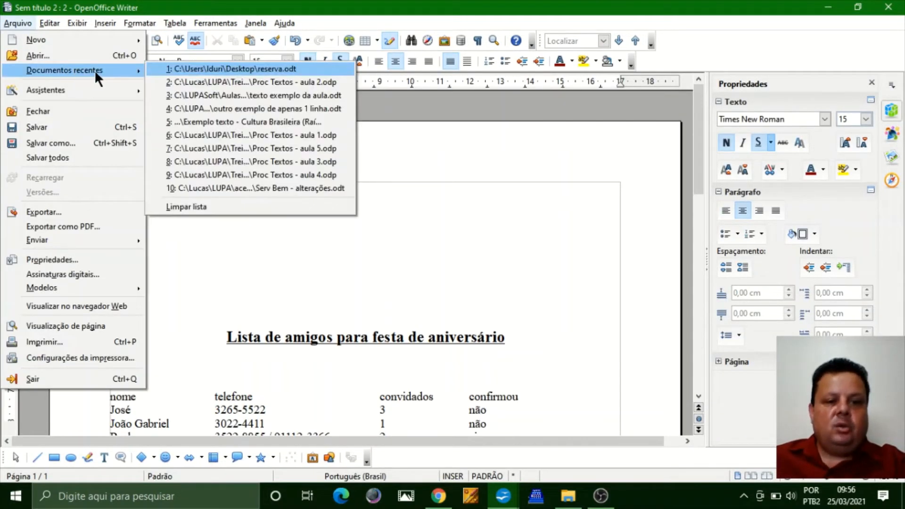
{"action": "left_click", "coordinate": [311, 123]}
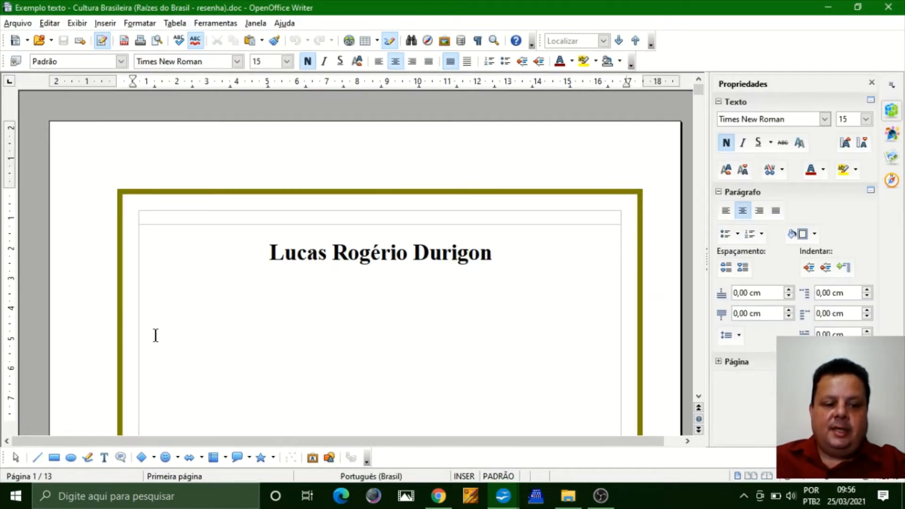
{"action": "left_click", "coordinate": [157, 40]}
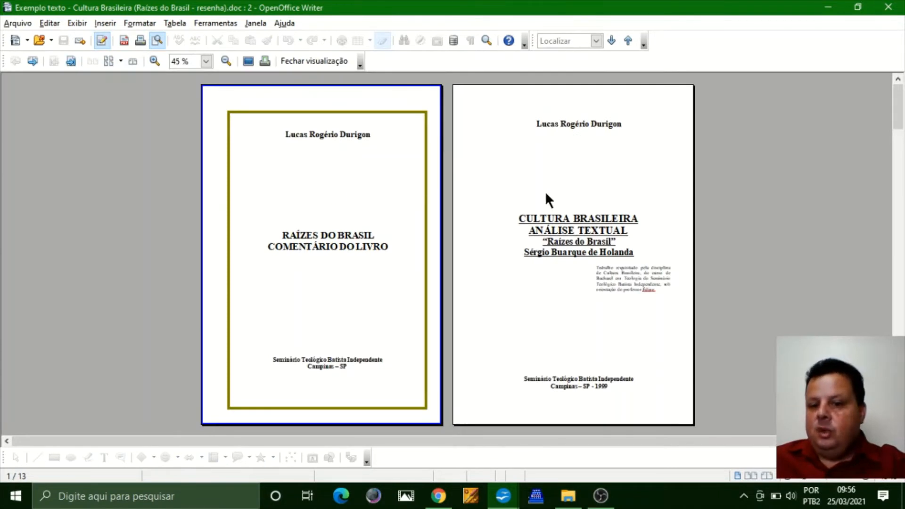
Step: Change the preview layout to a single page, to 2 x 1 pages, and to three pages side by side
{"action": "left_click", "coordinate": [120, 61]}
{"action": "left_click", "coordinate": [106, 73]}
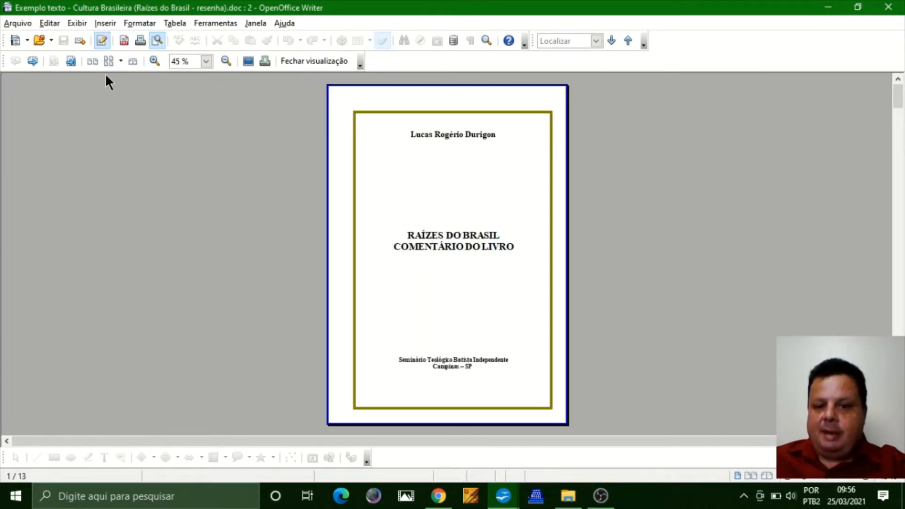
{"action": "left_click", "coordinate": [120, 61]}
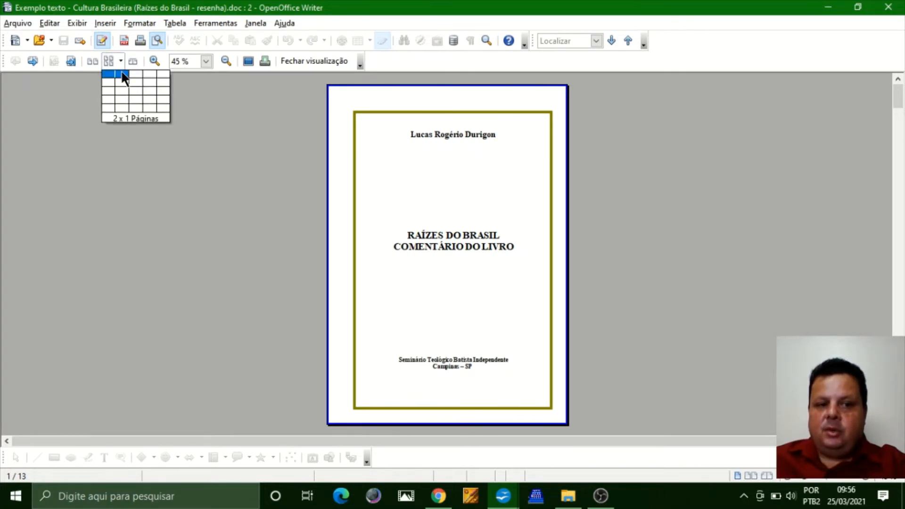
{"action": "left_click", "coordinate": [121, 75]}
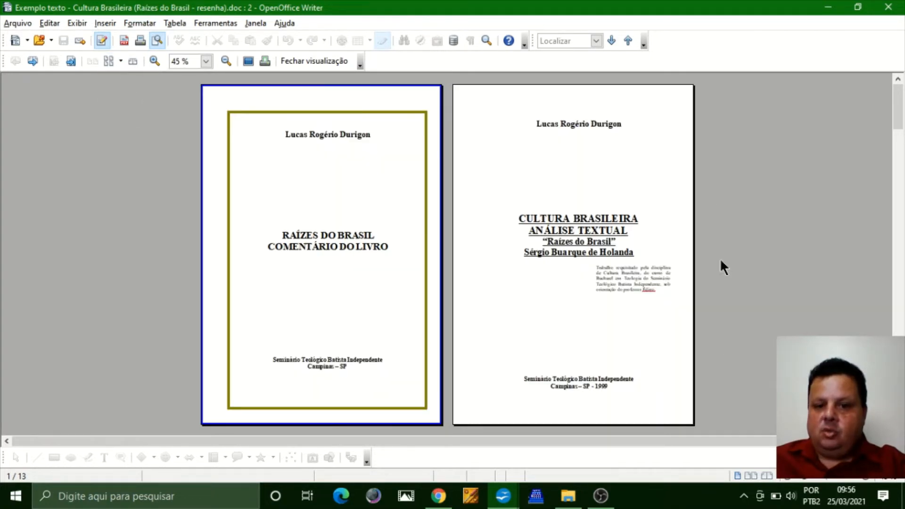
{"action": "left_click", "coordinate": [120, 60]}
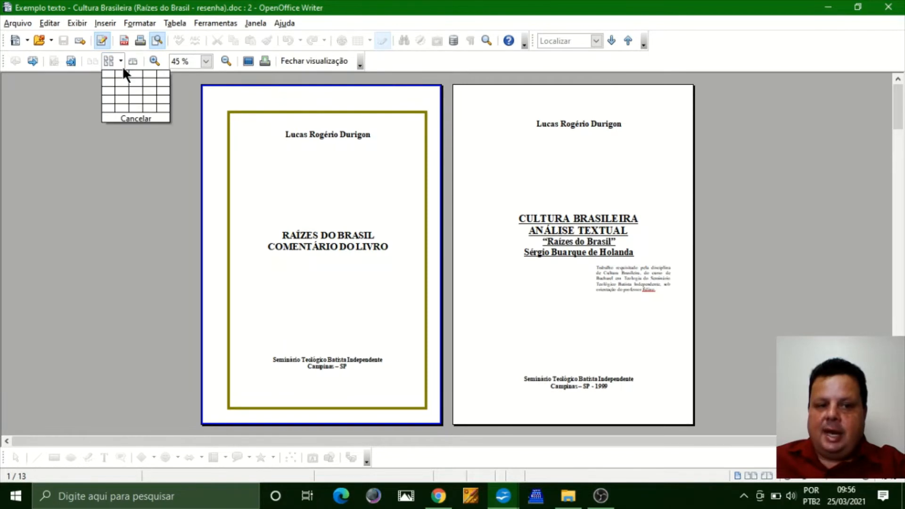
{"action": "left_click", "coordinate": [133, 72]}
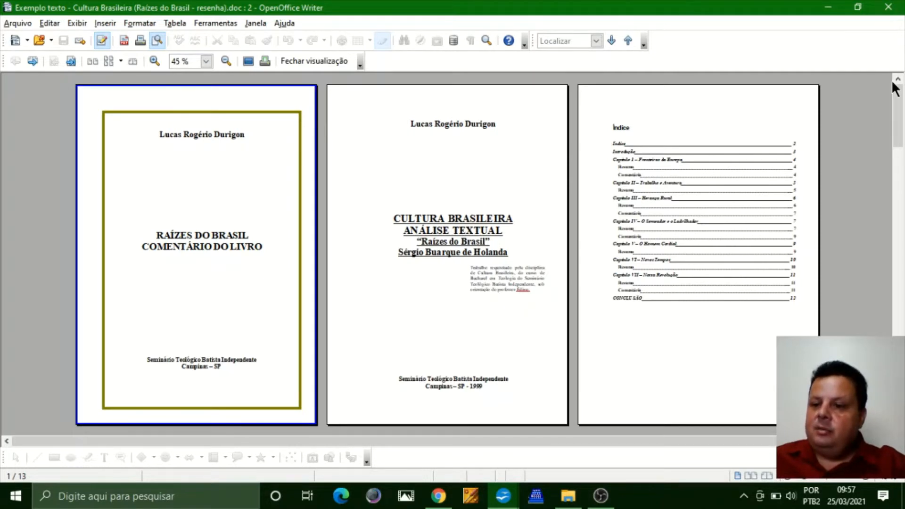
Step: Page through the three-page preview to the end of the document and back to the pages containing the CONCLUSÃO heading
{"action": "left_click_drag", "start_coordinate": [896, 85], "coordinate": [901, 195]}
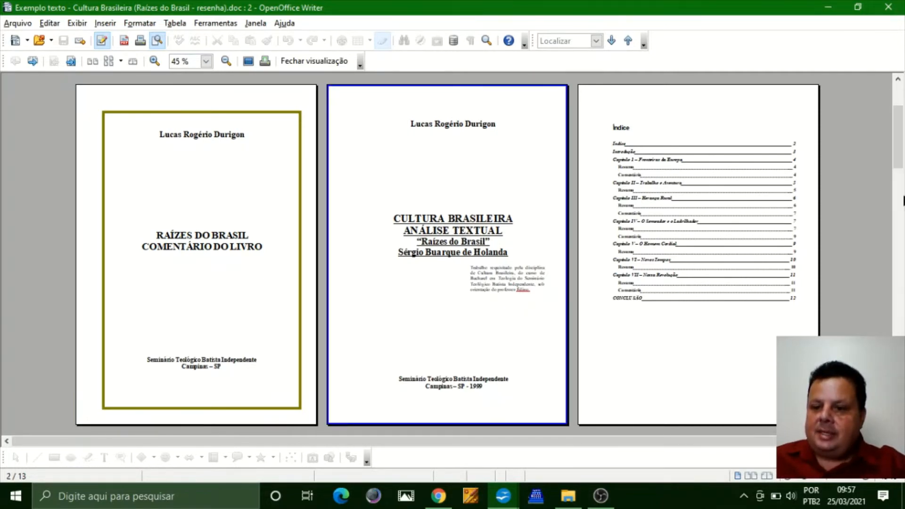
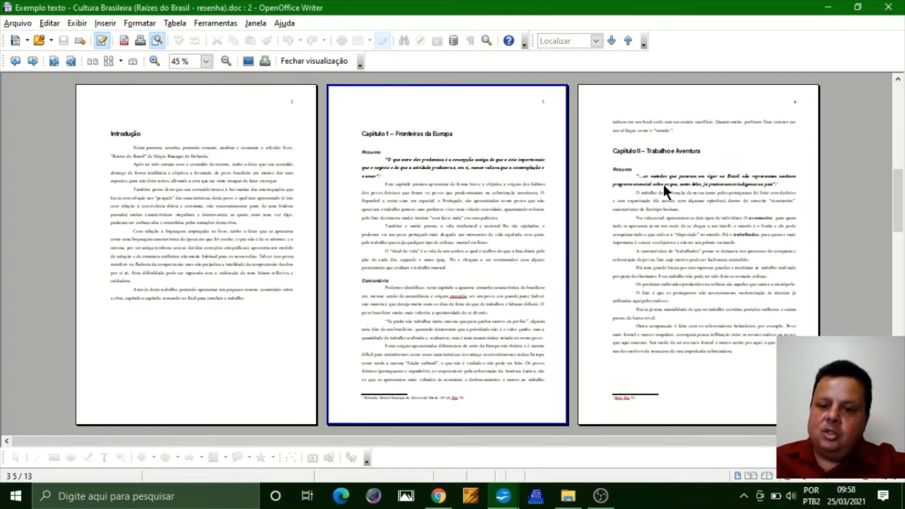
{"action": "left_click", "coordinate": [899, 272]}
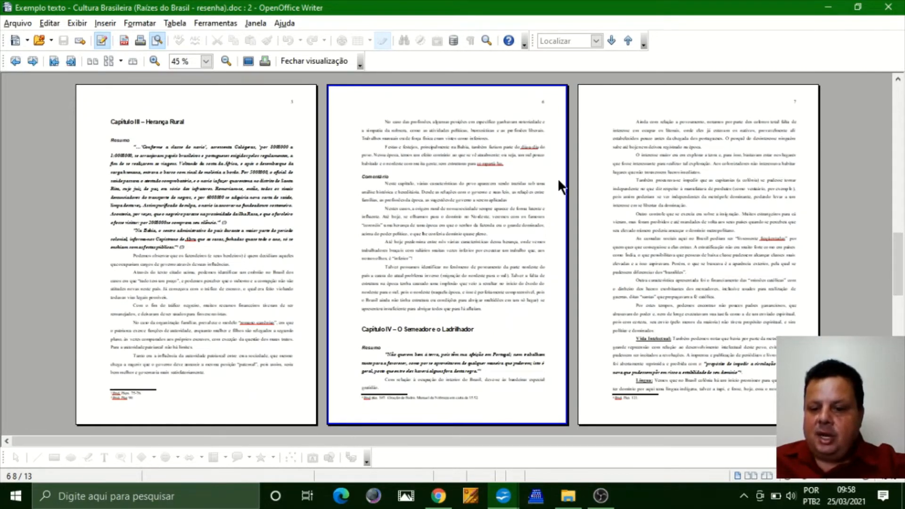
{"action": "left_click", "coordinate": [898, 329]}
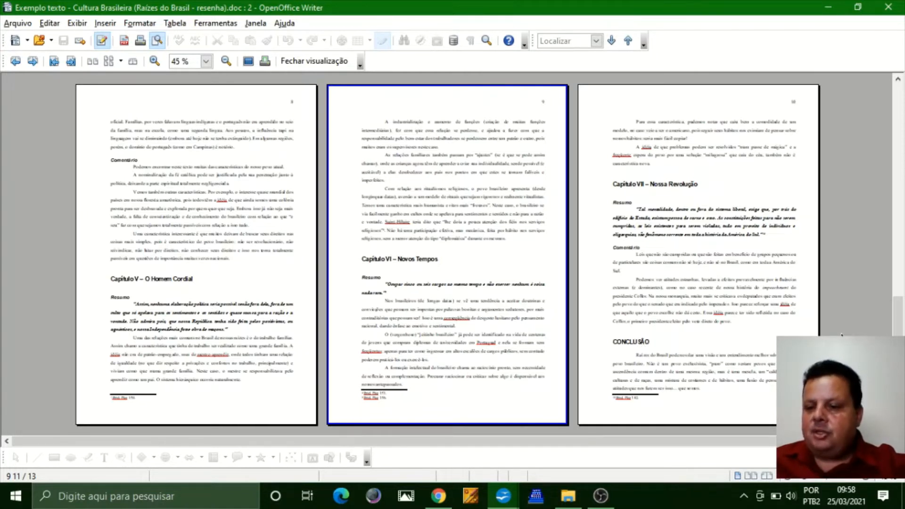
{"action": "left_click", "coordinate": [71, 61]}
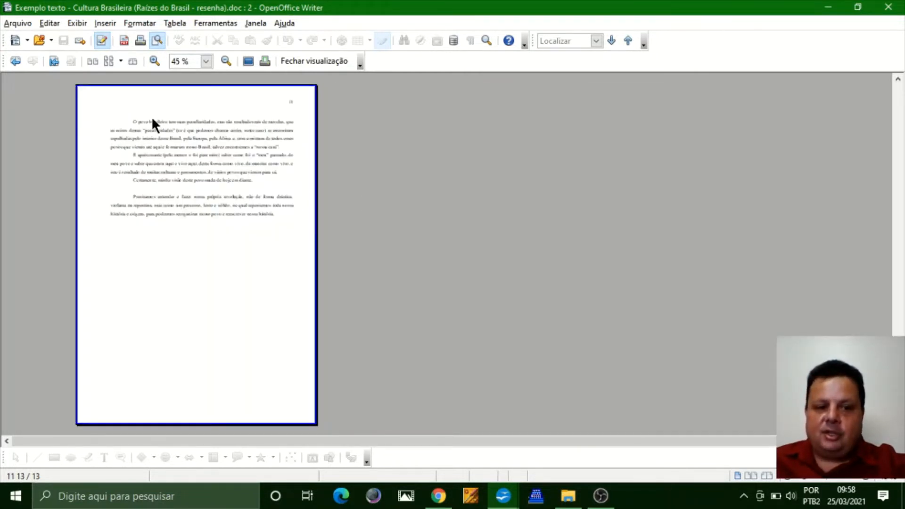
{"action": "scroll", "coordinate": [721, 352], "scroll_direction": "up", "scroll_amount": 3}
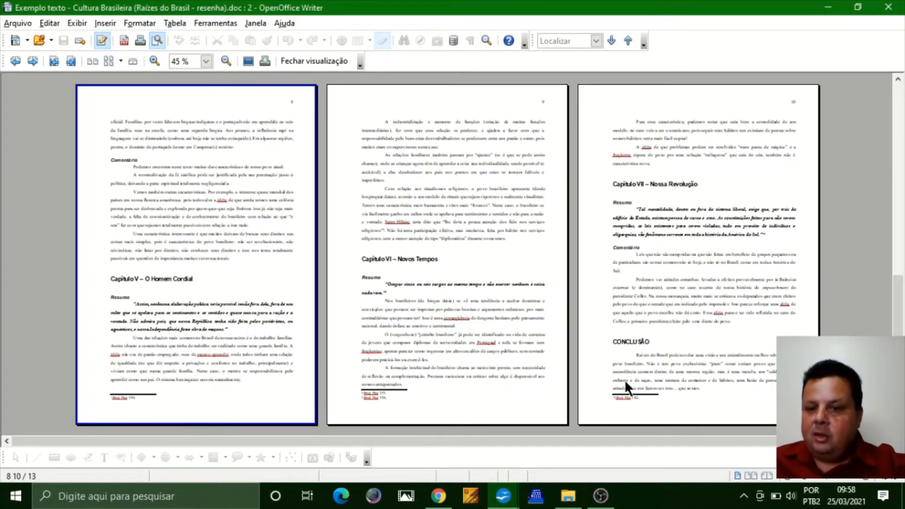
Step: Close the preview and insert a page break directly before the CONCLUSÃO heading
{"action": "left_click", "coordinate": [313, 59]}
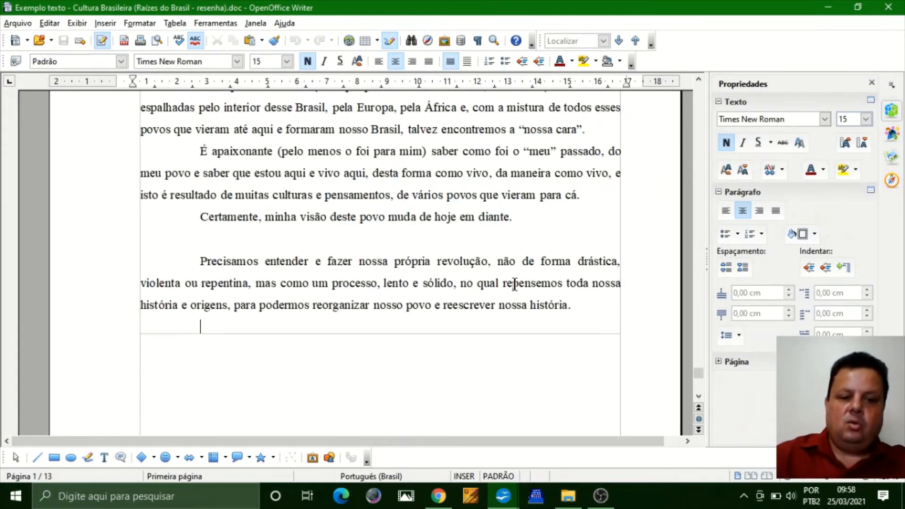
{"action": "scroll", "coordinate": [515, 284], "scroll_direction": "up", "scroll_amount": 5}
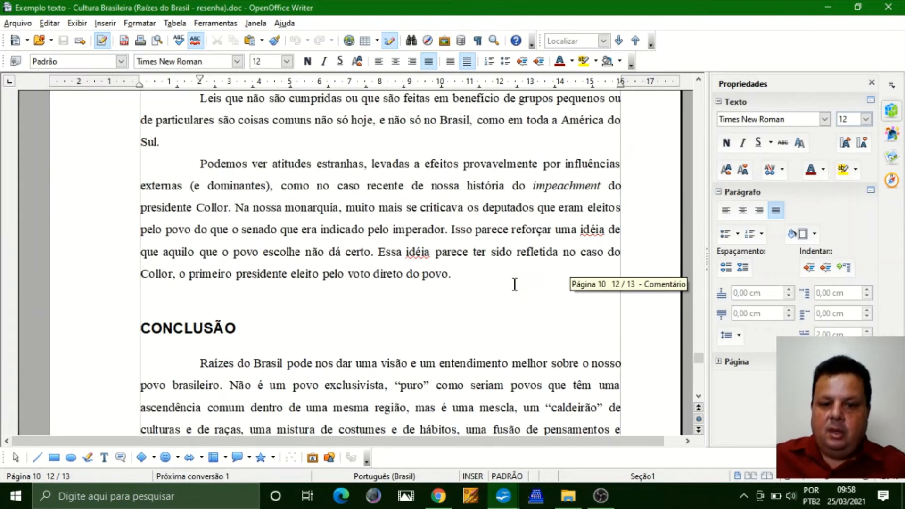
{"action": "left_click", "coordinate": [355, 320]}
{"action": "key", "text": "Home"}
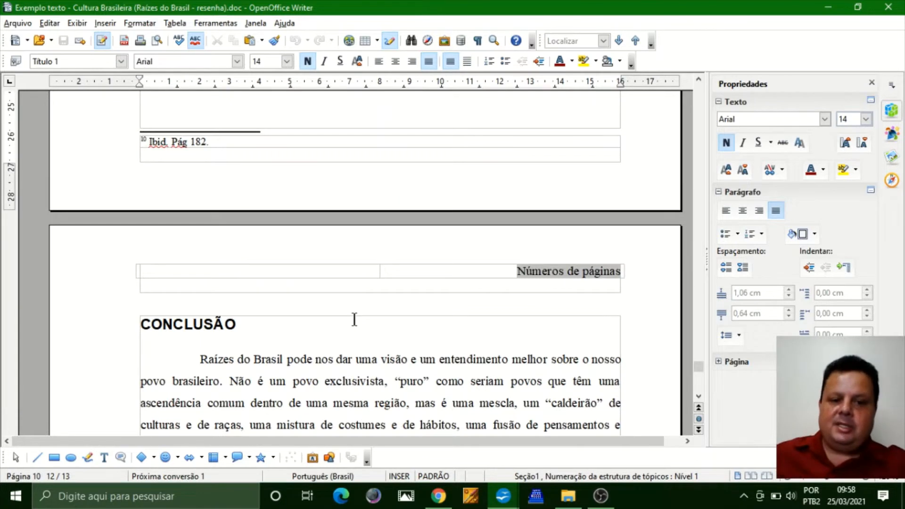
{"action": "key", "text": "ctrl+Return"}
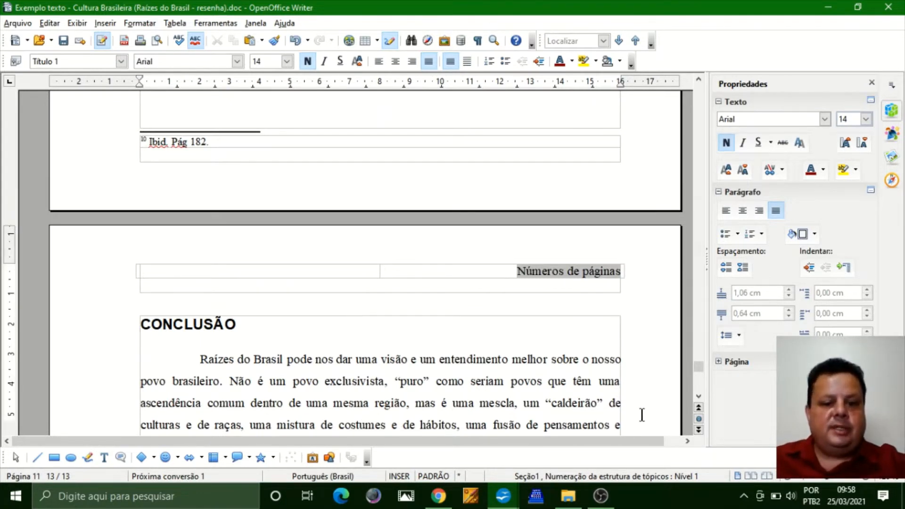
{"action": "left_click", "coordinate": [451, 341]}
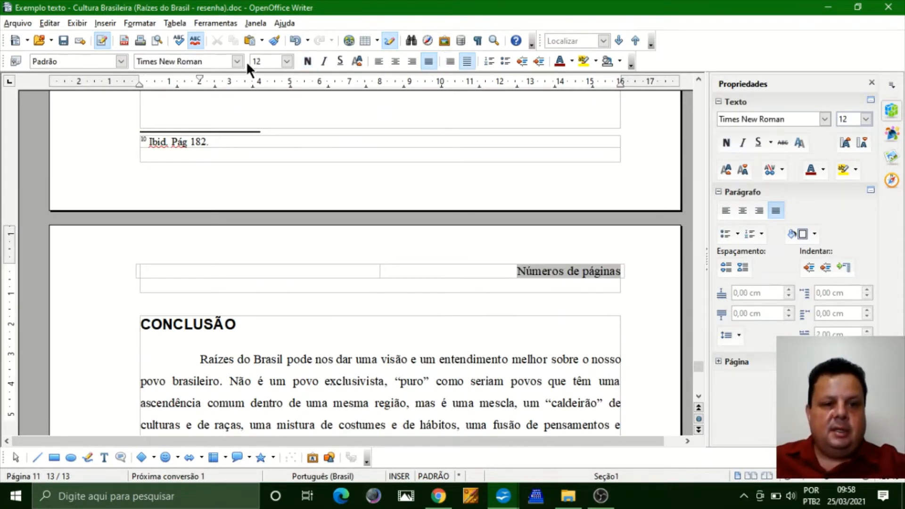
Step: Preview the document again to check the page break before CONCLUSÃO, and page back toward the introduction
{"action": "left_click", "coordinate": [157, 41]}
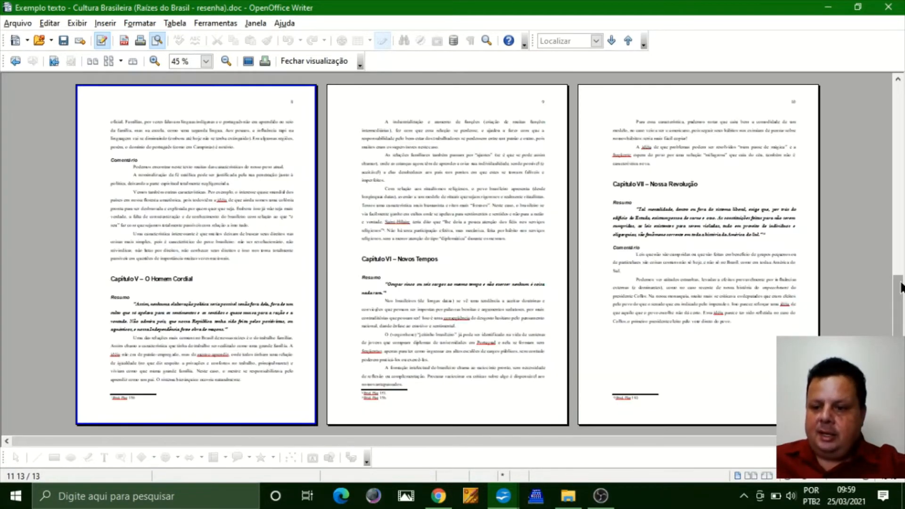
{"action": "left_click_drag", "start_coordinate": [902, 273], "coordinate": [901, 229]}
{"action": "scroll", "coordinate": [901, 228], "scroll_direction": "down", "scroll_amount": 2}
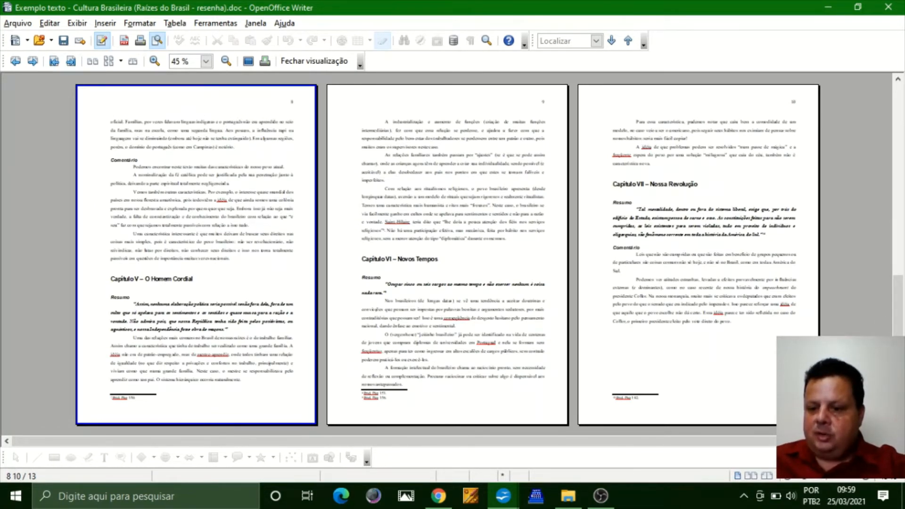
{"action": "scroll", "coordinate": [148, 160], "scroll_direction": "down", "scroll_amount": 1}
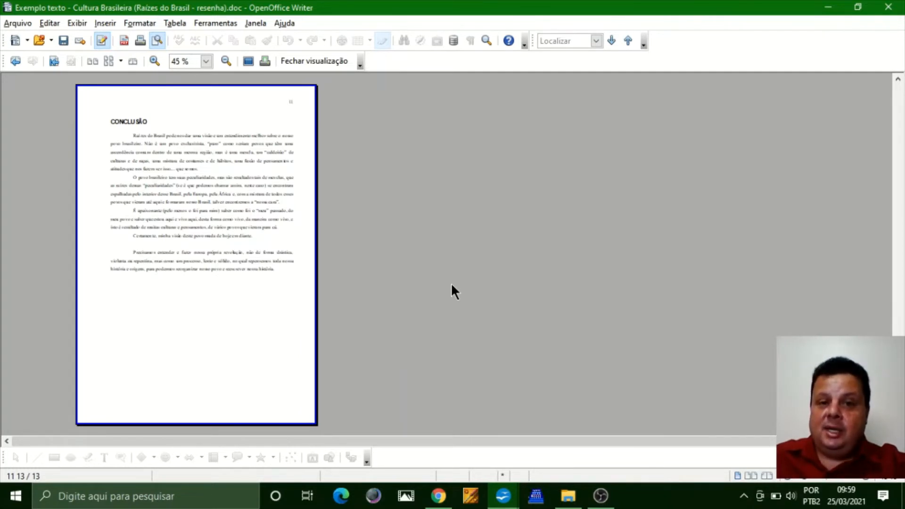
{"action": "key", "text": "Page_Up"}
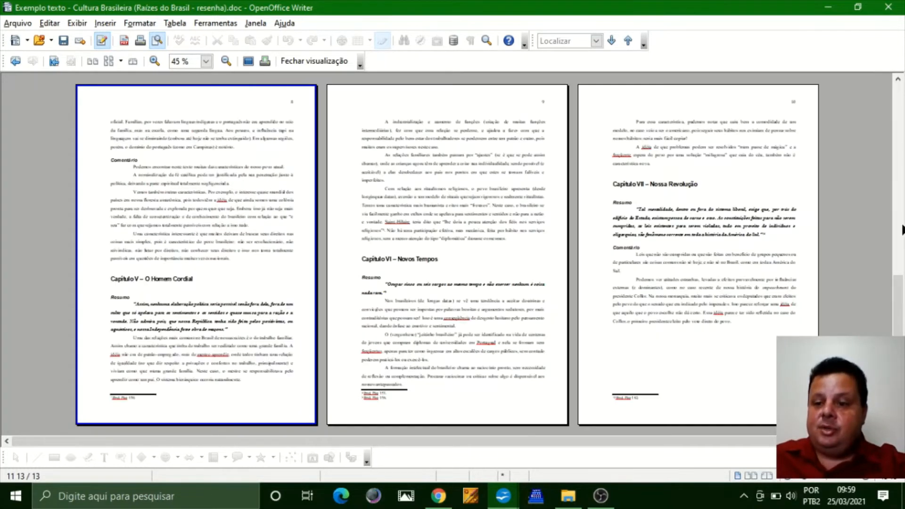
{"action": "key", "text": "Page_Up"}
{"action": "key", "text": "Page_Up"}
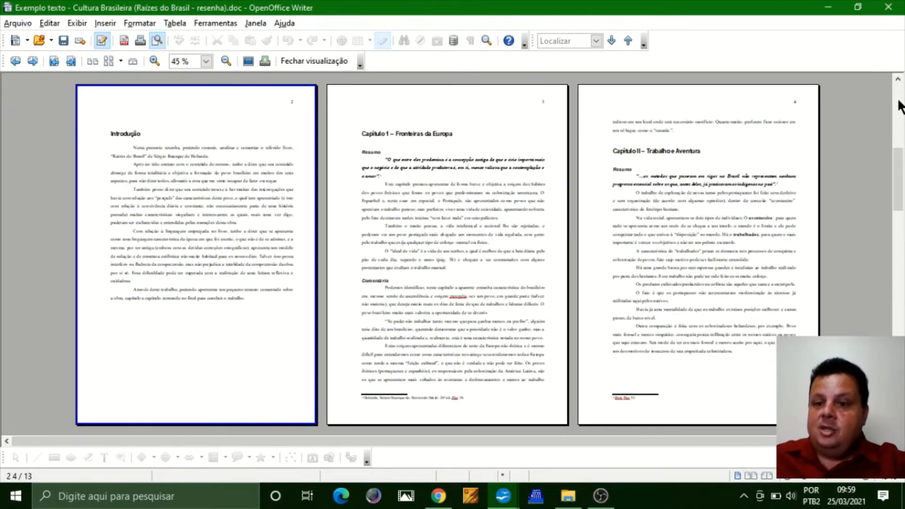
Step: Return the preview to the document's first pages, close it, and look back through the text from CONCLUSÃO to Capítulo VII
{"action": "left_click", "coordinate": [897, 80]}
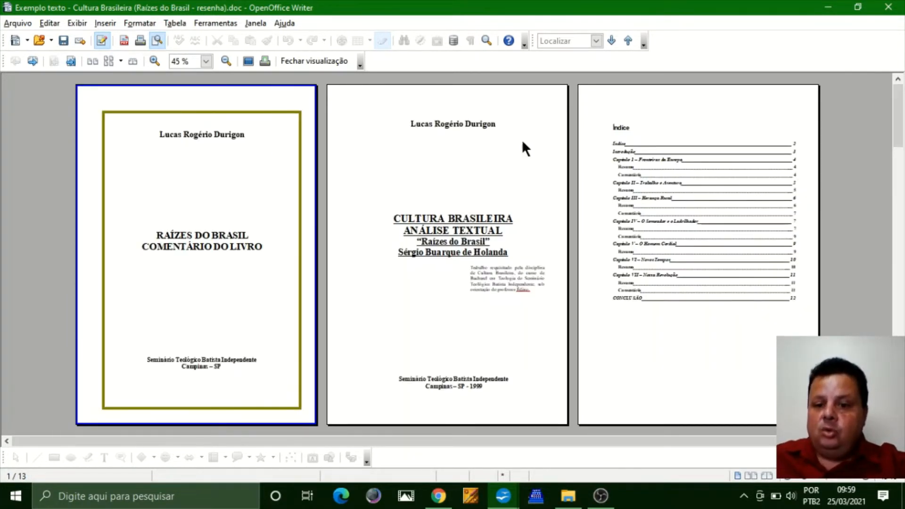
{"action": "left_click", "coordinate": [310, 61]}
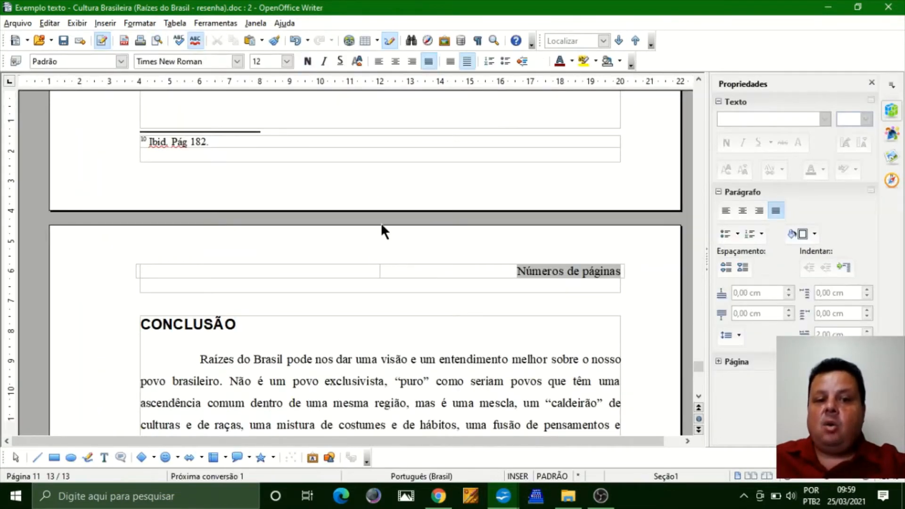
{"action": "scroll", "coordinate": [441, 359], "scroll_direction": "up", "scroll_amount": 8}
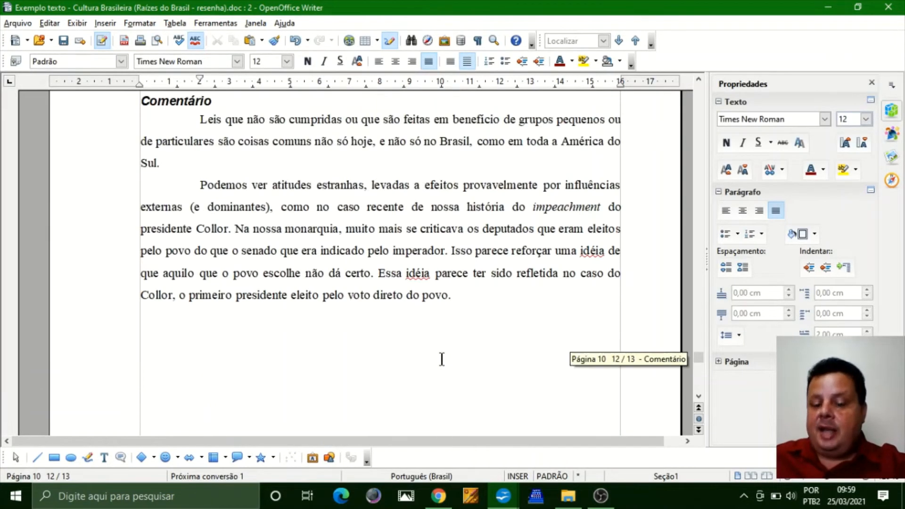
{"action": "scroll", "coordinate": [441, 359], "scroll_direction": "up", "scroll_amount": 10}
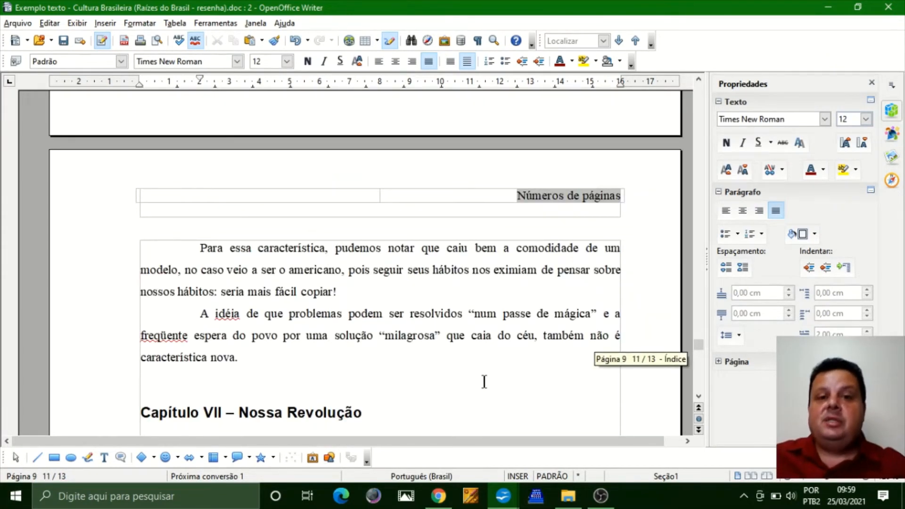
Step: Preview the document again, go to its cover and index pages, and close the preview
{"action": "left_click", "coordinate": [158, 40]}
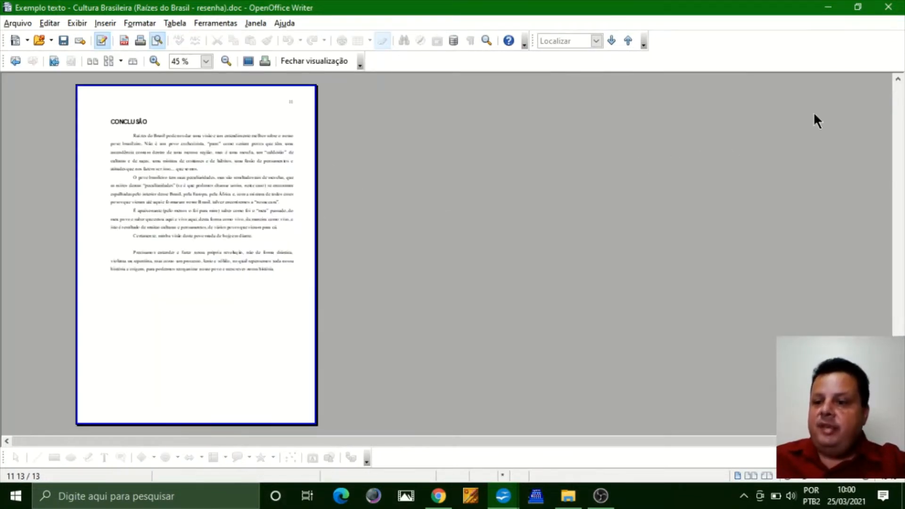
{"action": "left_click", "coordinate": [899, 100]}
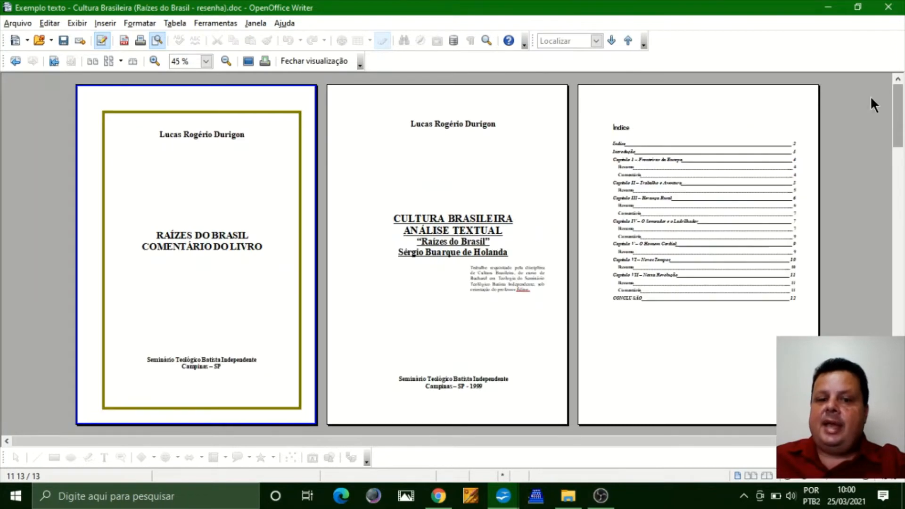
{"action": "left_click", "coordinate": [294, 60]}
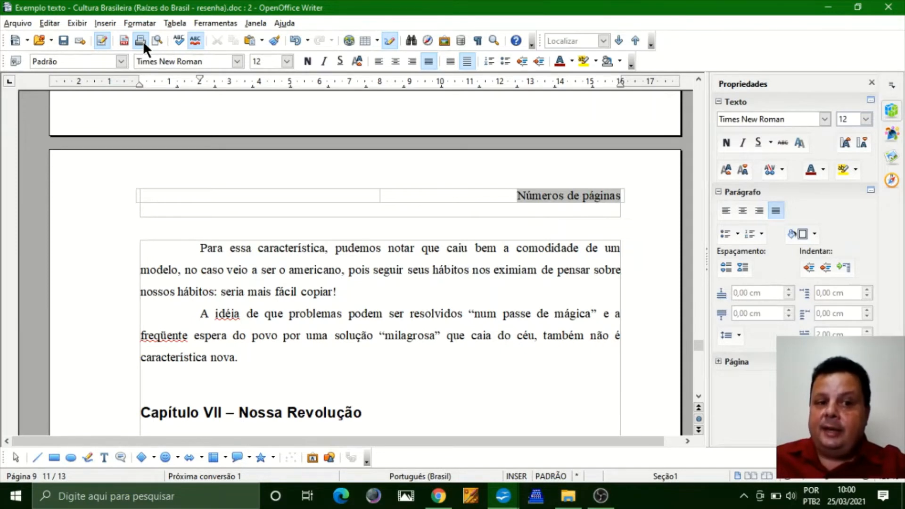
Step: Try printing the whole document directly twice, cancelling each print run, and check the printer's status message in between
{"action": "left_click", "coordinate": [142, 40]}
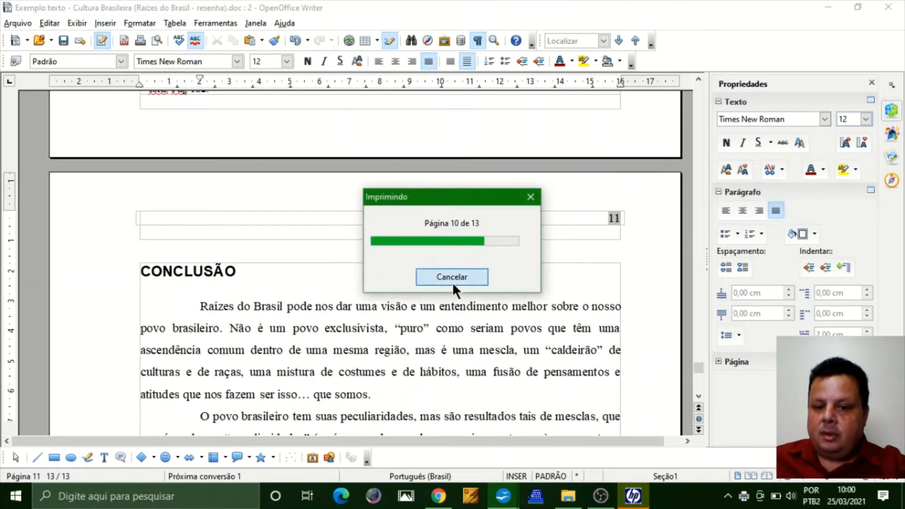
{"action": "left_click", "coordinate": [451, 279]}
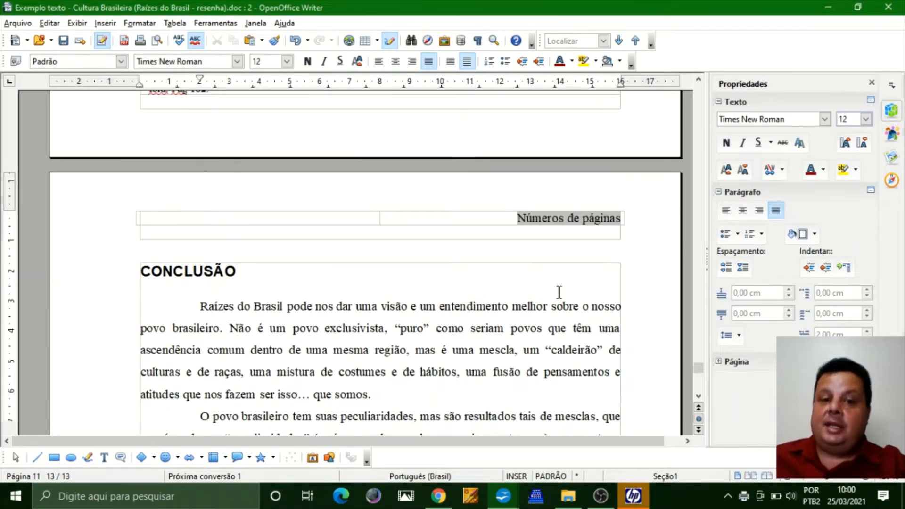
{"action": "left_click", "coordinate": [642, 500]}
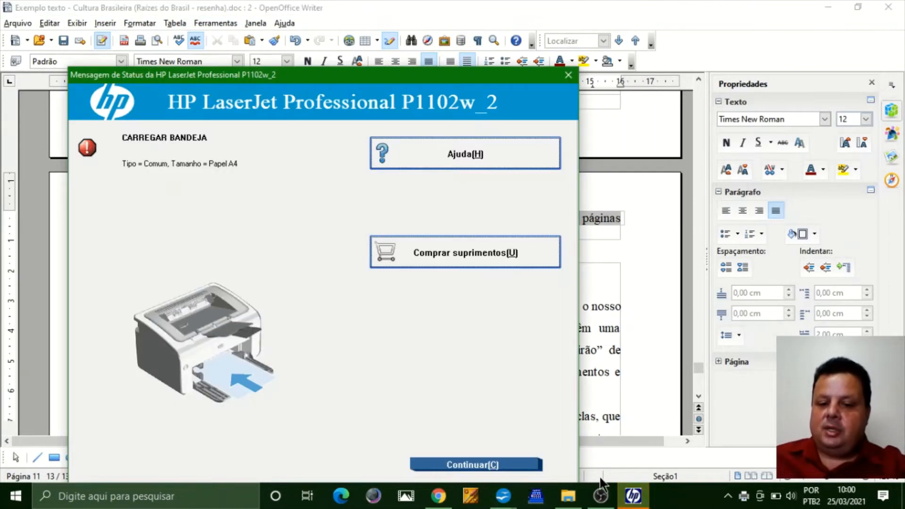
{"action": "left_click", "coordinate": [621, 375]}
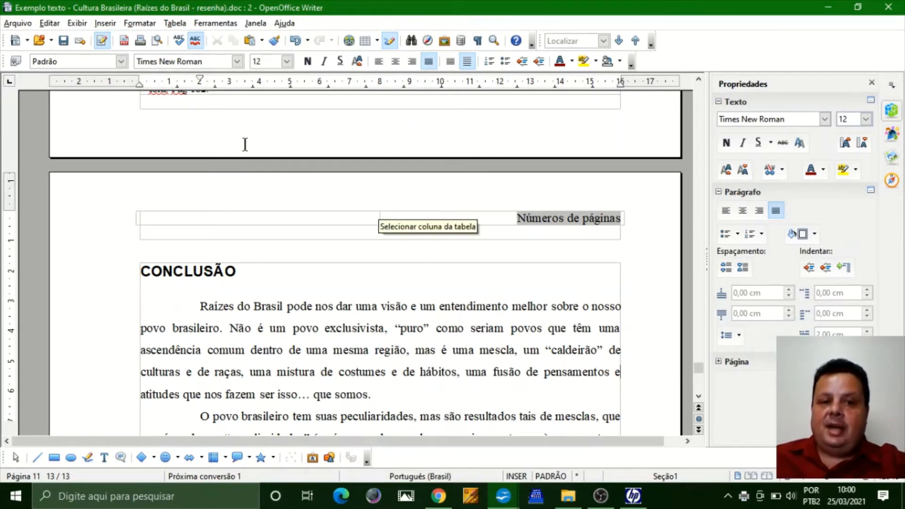
{"action": "left_click", "coordinate": [139, 42]}
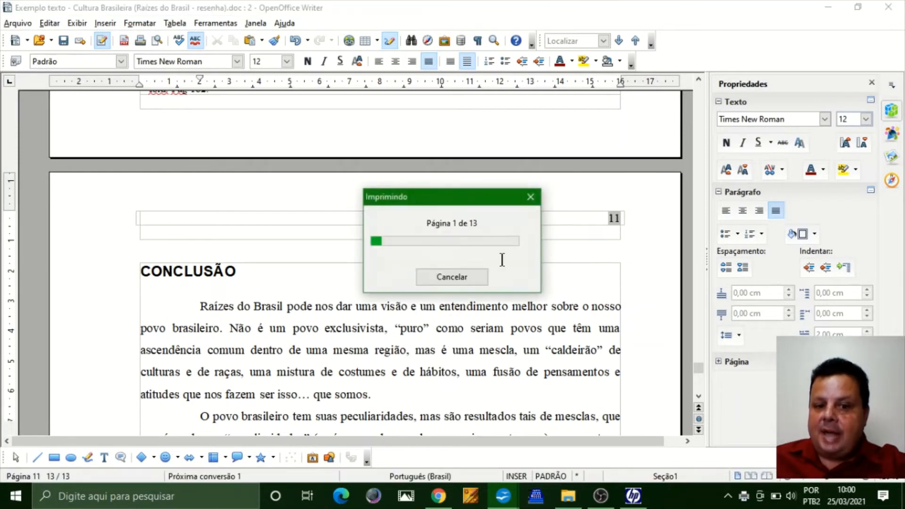
{"action": "left_click", "coordinate": [455, 277]}
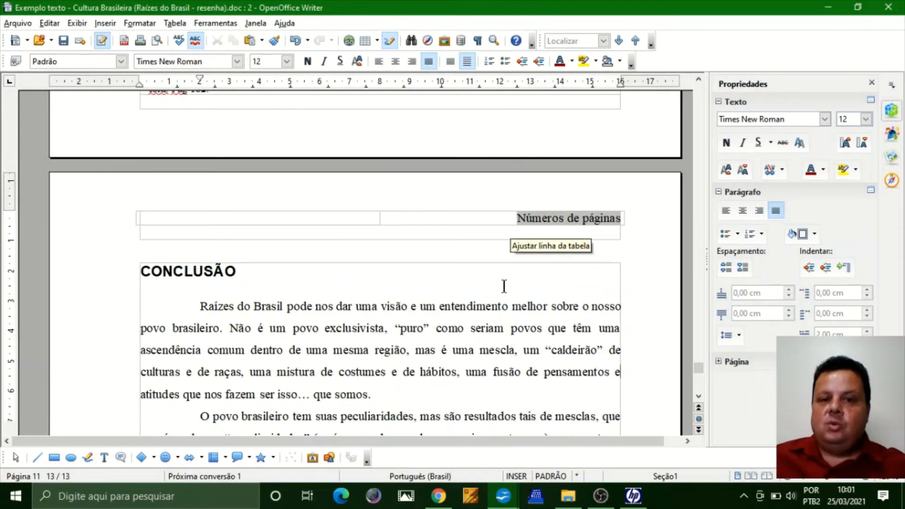
Step: Open the HP LaserJet Professional P1102w_2 print queue, cancel all its documents, and close the queue
{"action": "left_click", "coordinate": [746, 493]}
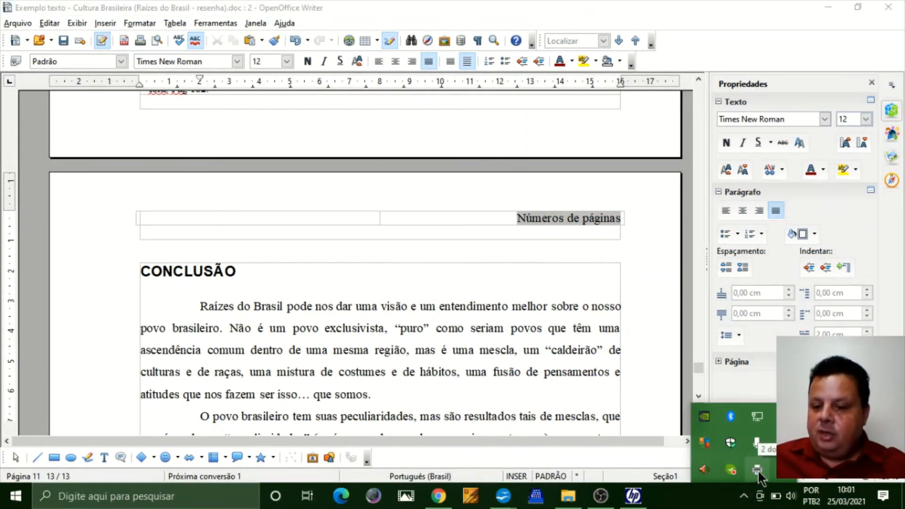
{"action": "left_click", "coordinate": [757, 469]}
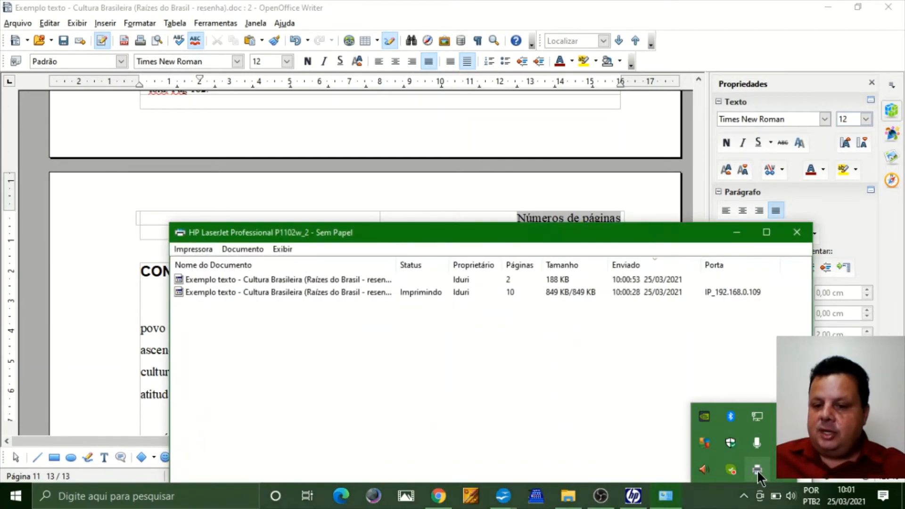
{"action": "left_click_drag", "start_coordinate": [365, 351], "coordinate": [202, 248]}
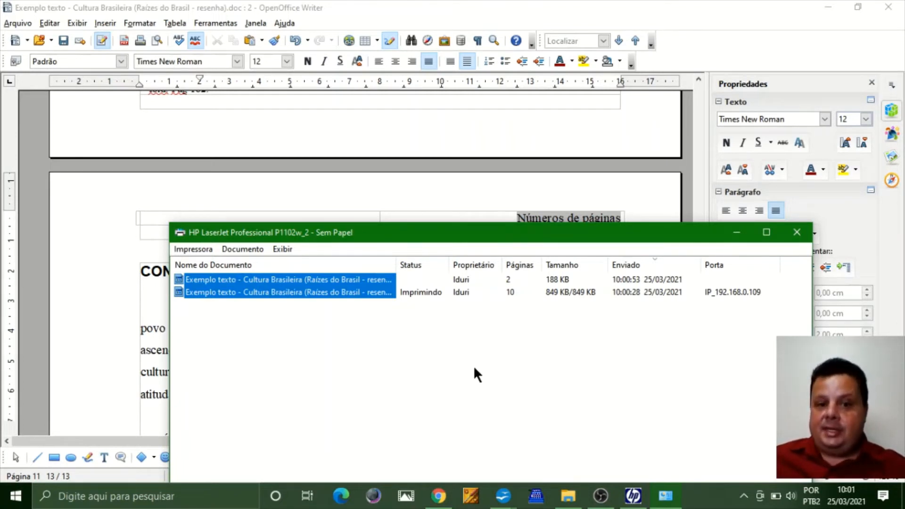
{"action": "left_click", "coordinate": [205, 250]}
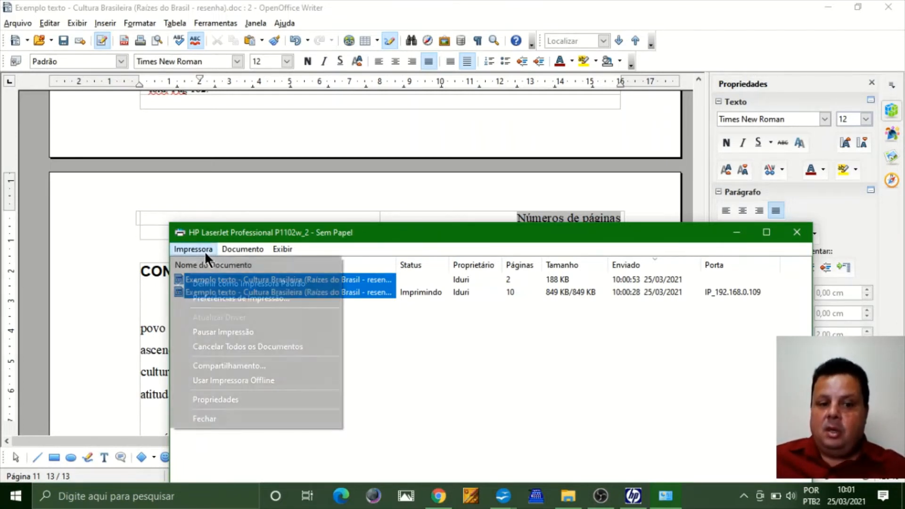
{"action": "left_click", "coordinate": [289, 346]}
{"action": "left_click", "coordinate": [469, 262]}
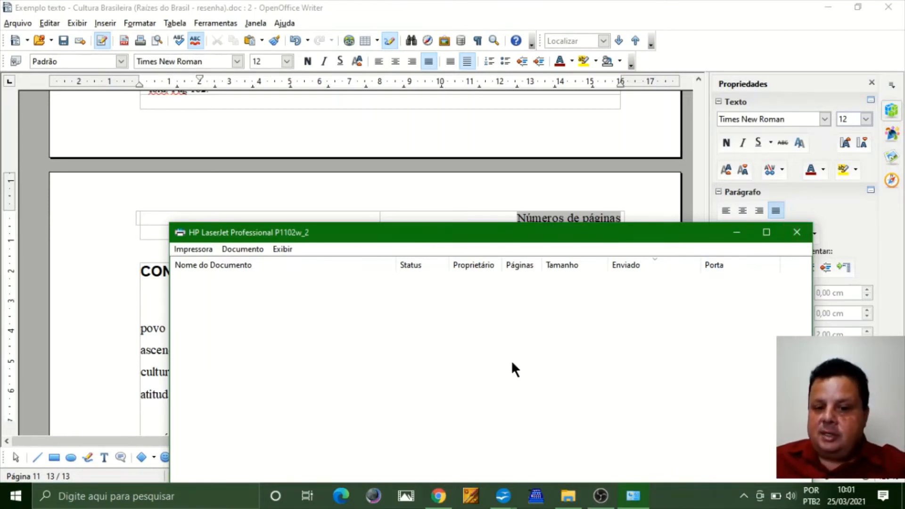
{"action": "left_click", "coordinate": [797, 232]}
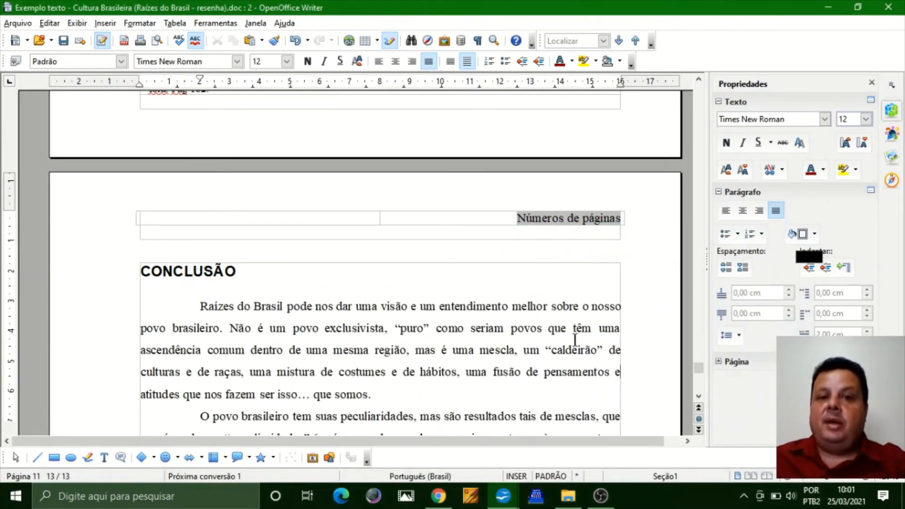
Step: Place the cursor at the CONCLUSÃO heading and open and close the page preview repeatedly, using each available way to reach it
{"action": "left_click", "coordinate": [241, 273]}
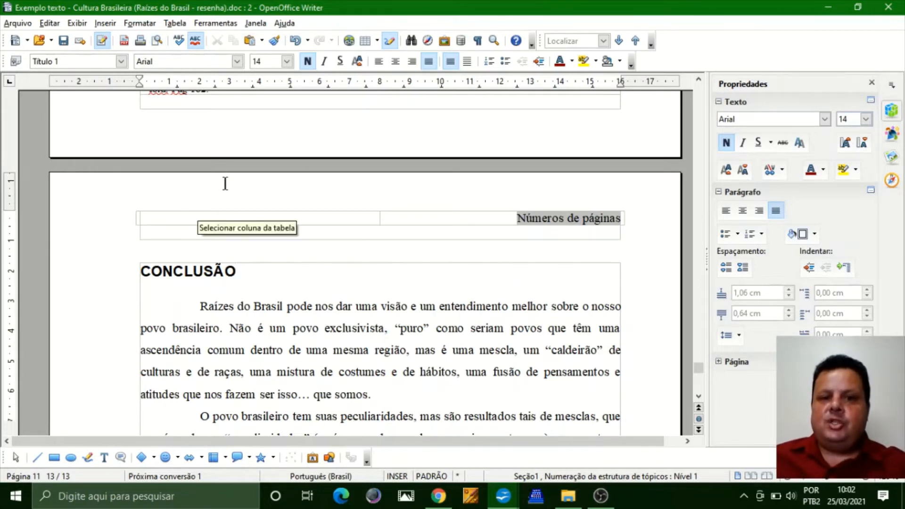
{"action": "left_click", "coordinate": [27, 24]}
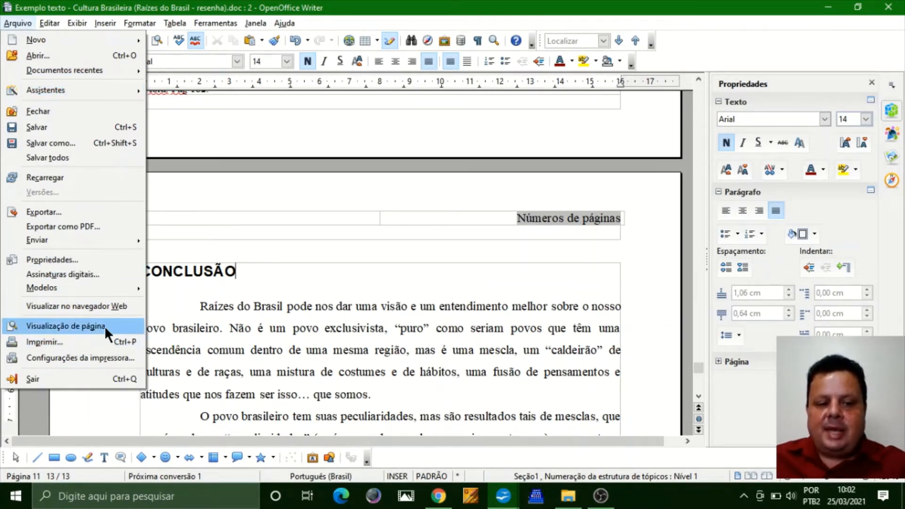
{"action": "left_click", "coordinate": [66, 326]}
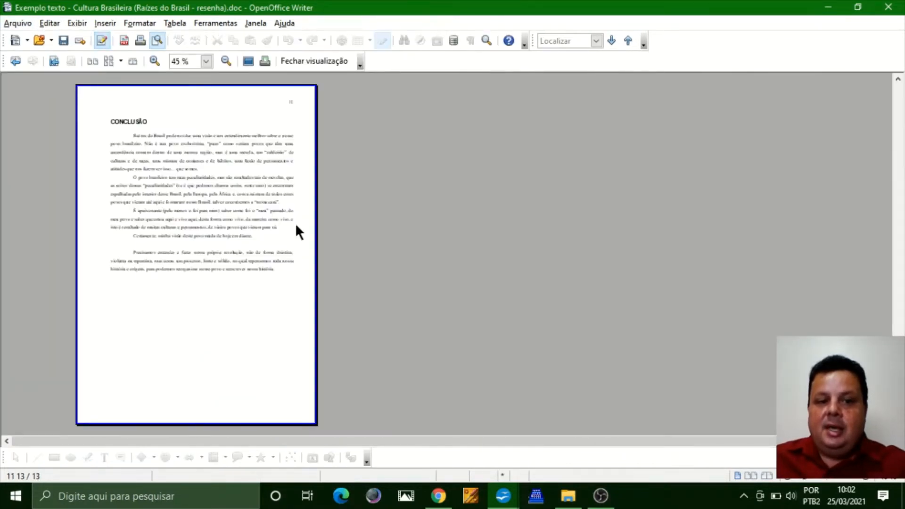
{"action": "left_click", "coordinate": [312, 58]}
{"action": "left_click", "coordinate": [157, 40]}
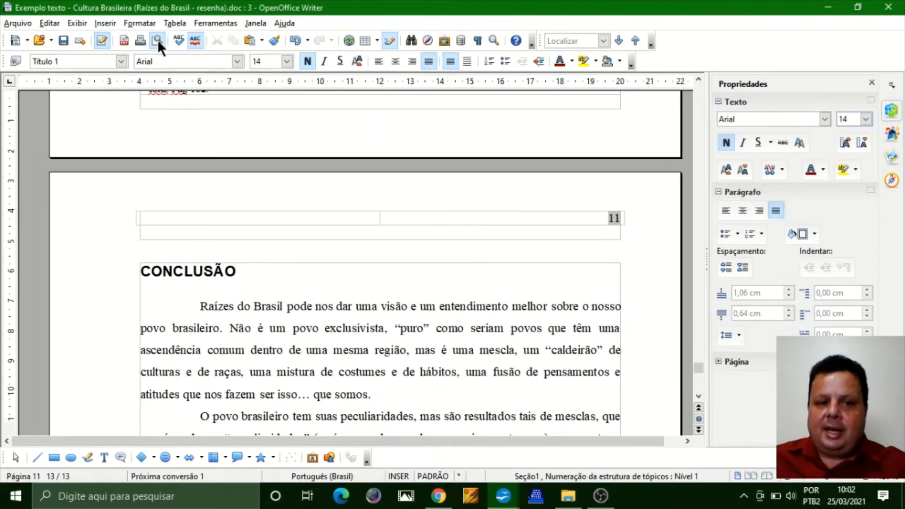
{"action": "left_click", "coordinate": [298, 61]}
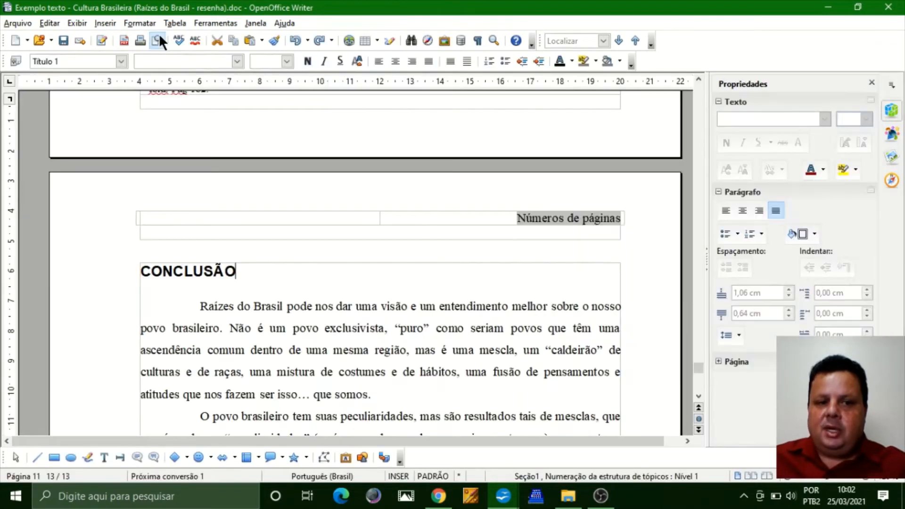
{"action": "left_click", "coordinate": [19, 23]}
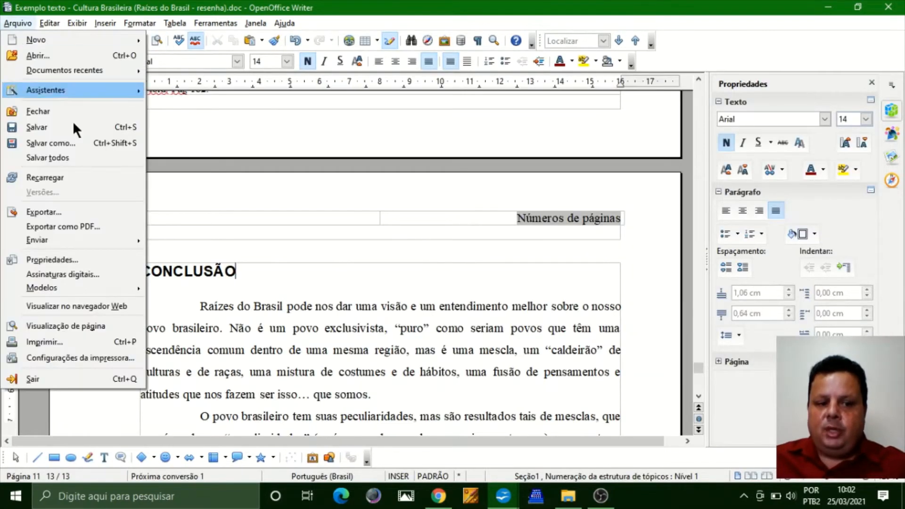
{"action": "left_click", "coordinate": [103, 321]}
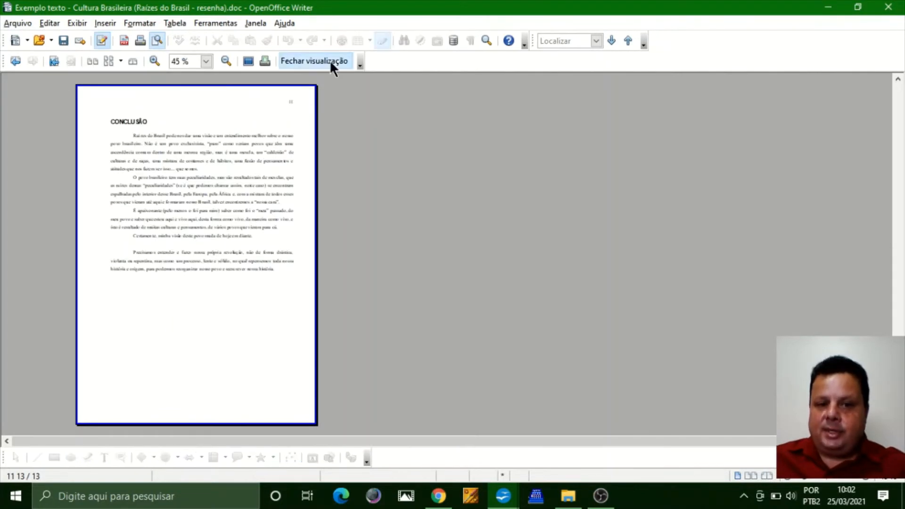
{"action": "left_click", "coordinate": [330, 60]}
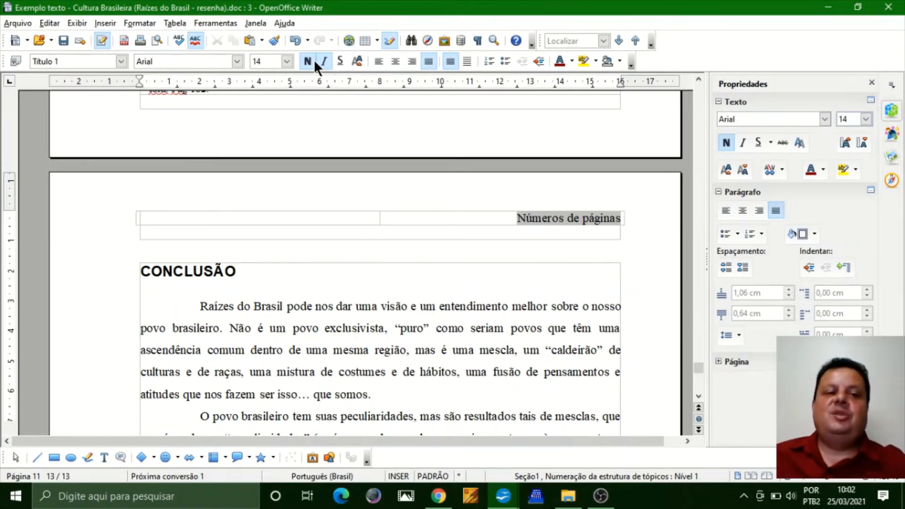
Step: Open the print settings for the document, try other listed printers, and select HP LaserJet Professional P1102w_2 as the printer
{"action": "left_click", "coordinate": [29, 23]}
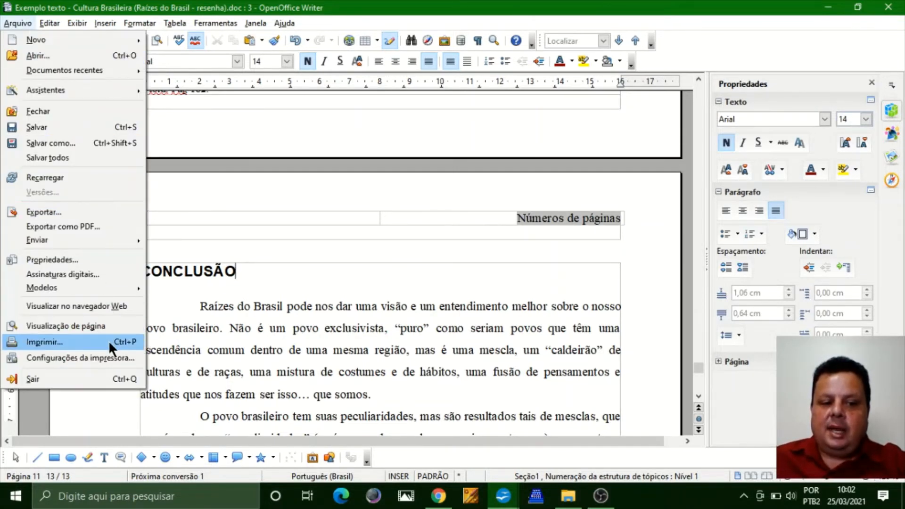
{"action": "left_click", "coordinate": [185, 352]}
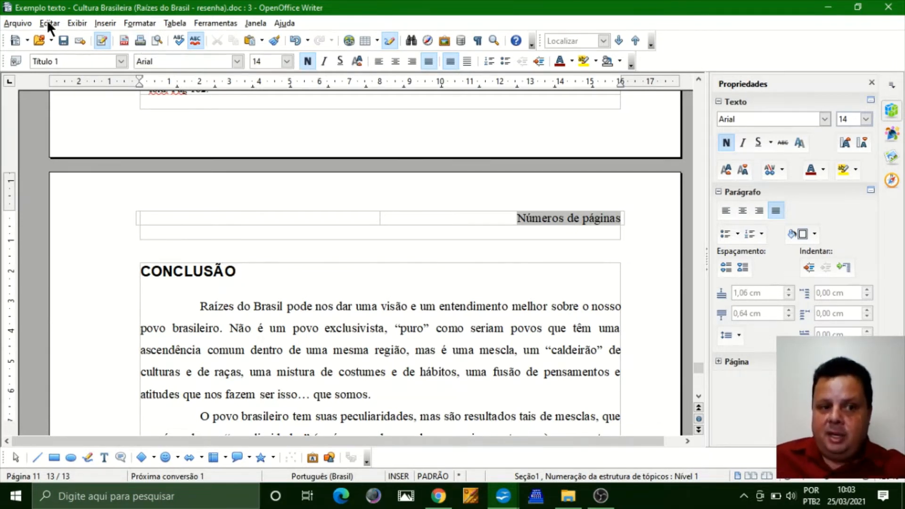
{"action": "left_click", "coordinate": [26, 21]}
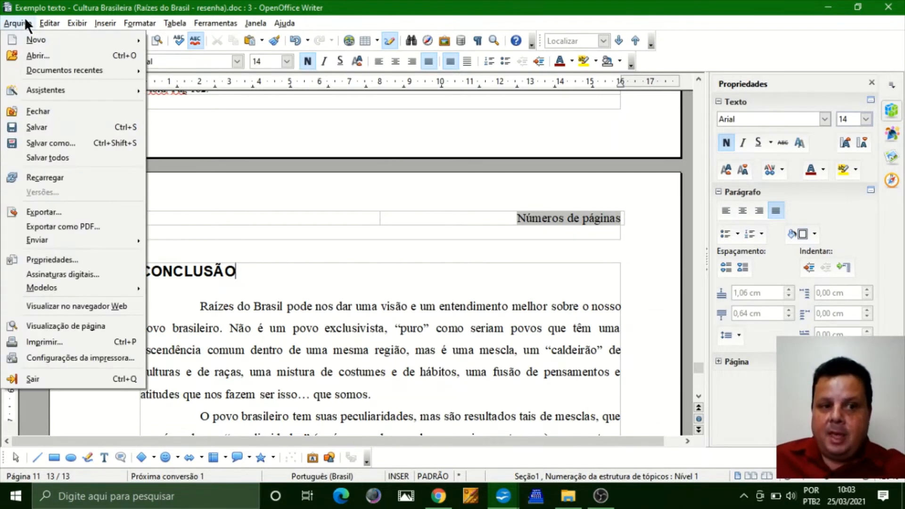
{"action": "left_click", "coordinate": [97, 341]}
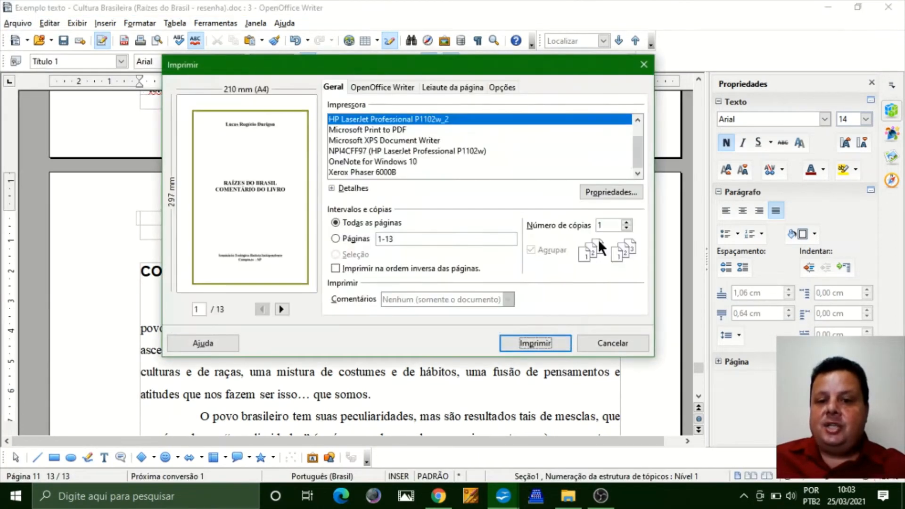
{"action": "left_click_drag", "start_coordinate": [475, 70], "coordinate": [435, 103]}
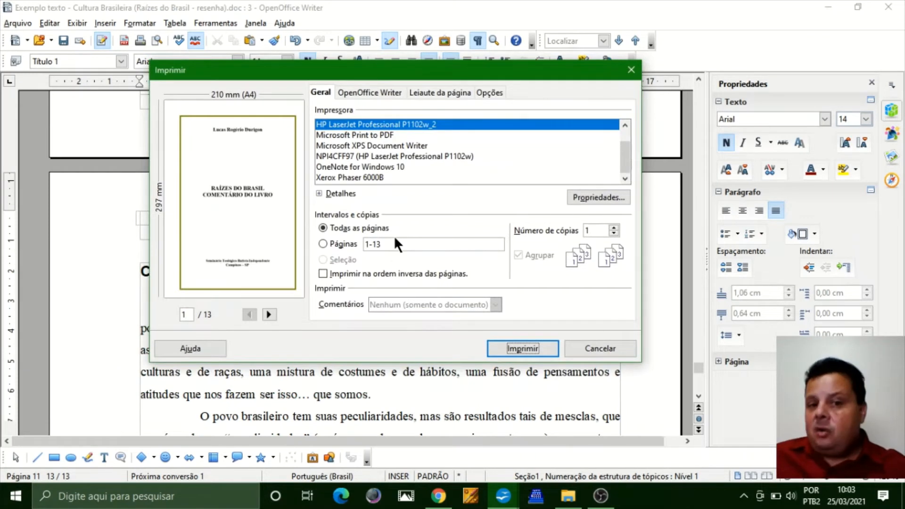
{"action": "left_click", "coordinate": [415, 166]}
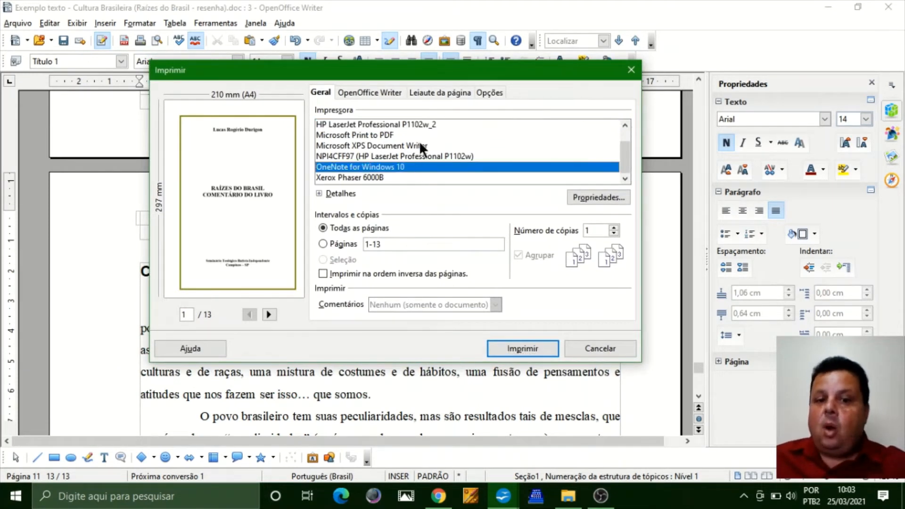
{"action": "key", "text": "Up"}
{"action": "key", "text": "Up"}
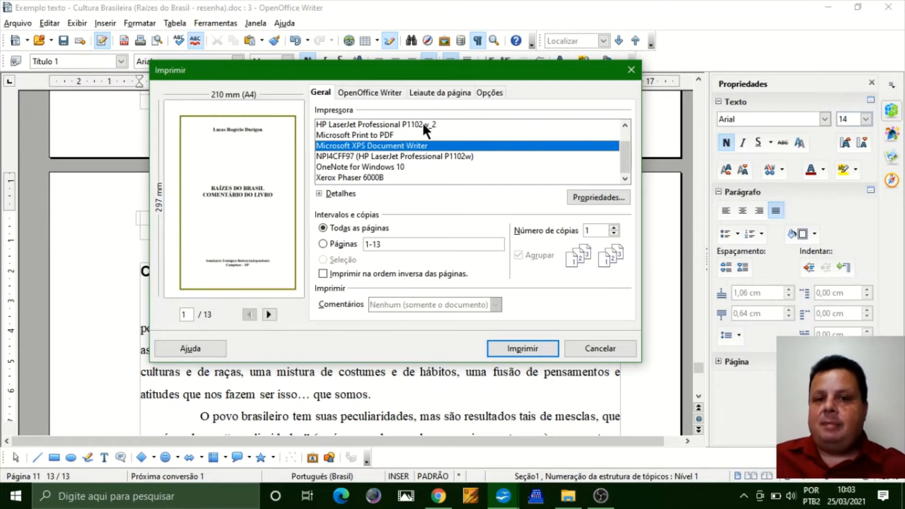
{"action": "left_click", "coordinate": [422, 124]}
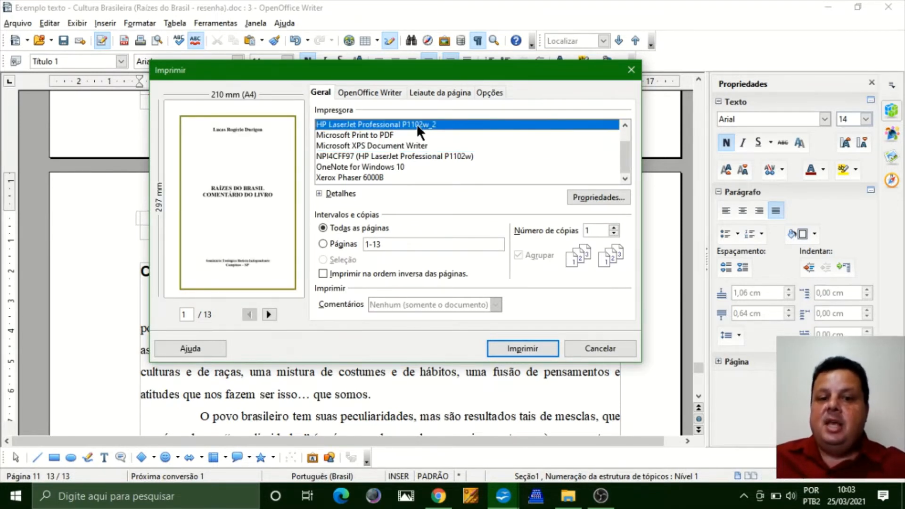
Step: Try Microsoft Print to PDF, NPI4CFF97 and HP LaserJet Professional M1132 MFP as the printer, and reselect HP LaserJet Professional P1102w_2
{"action": "left_click", "coordinate": [388, 138]}
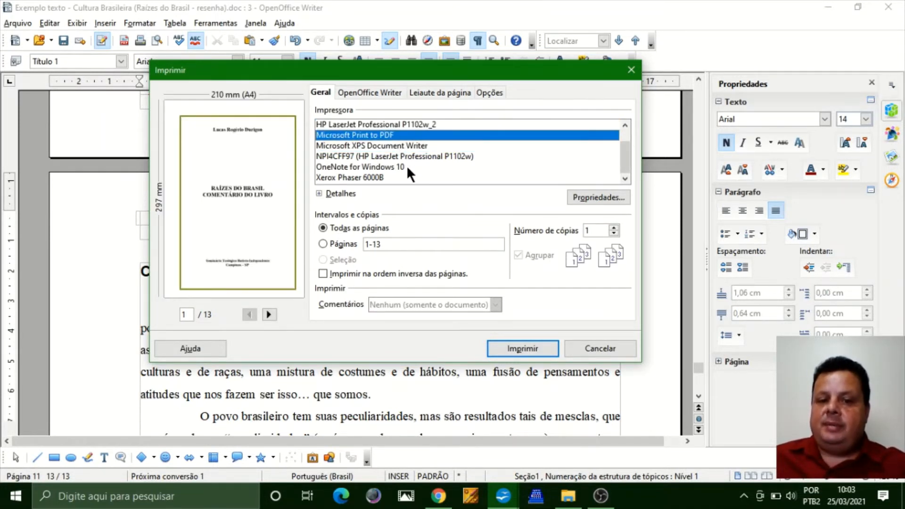
{"action": "key", "text": "Down"}
{"action": "key", "text": "Down"}
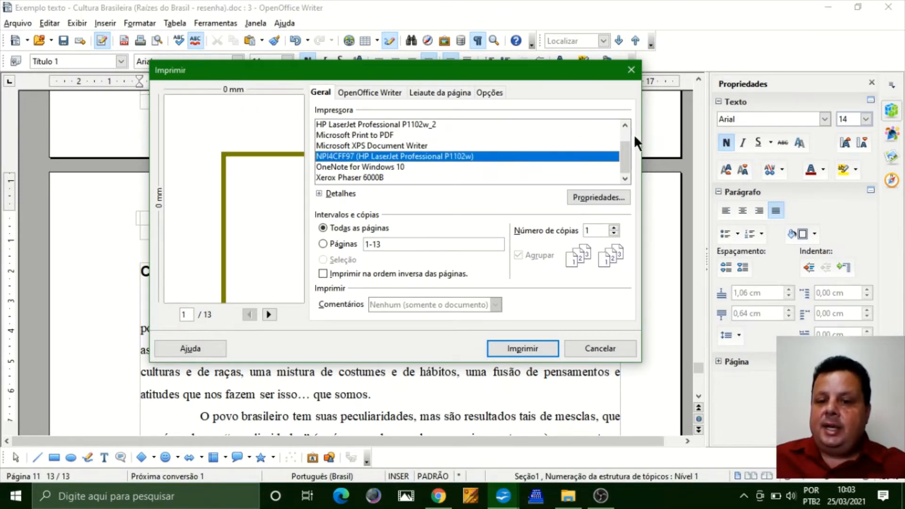
{"action": "left_click", "coordinate": [629, 134]}
{"action": "left_click", "coordinate": [446, 137]}
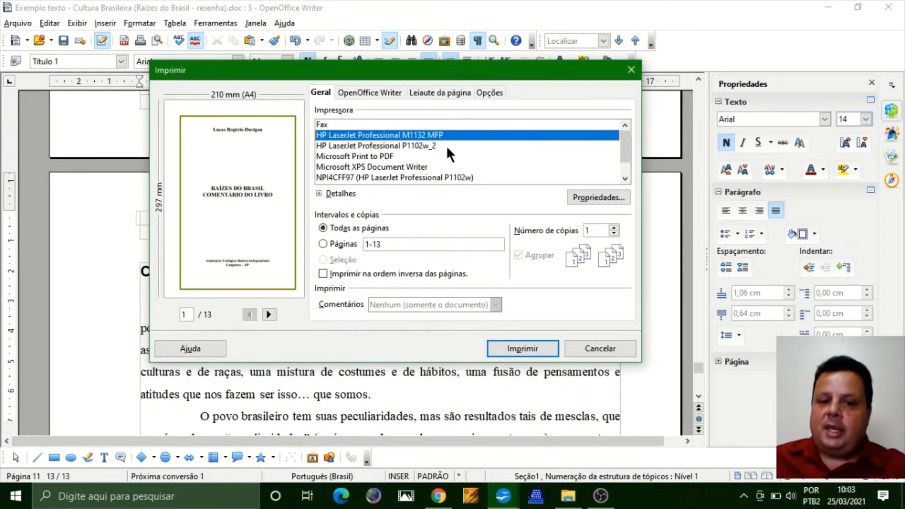
{"action": "left_click", "coordinate": [446, 145]}
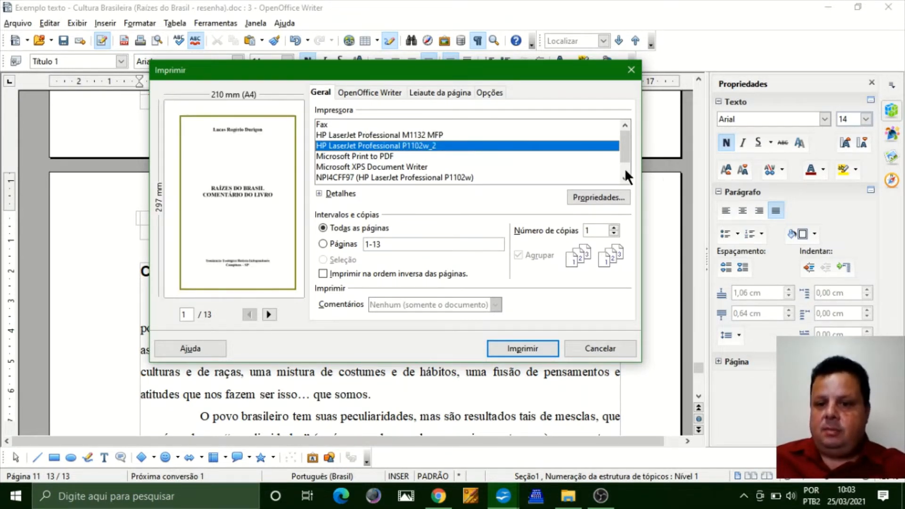
{"action": "left_click", "coordinate": [449, 135]}
{"action": "left_click", "coordinate": [449, 143]}
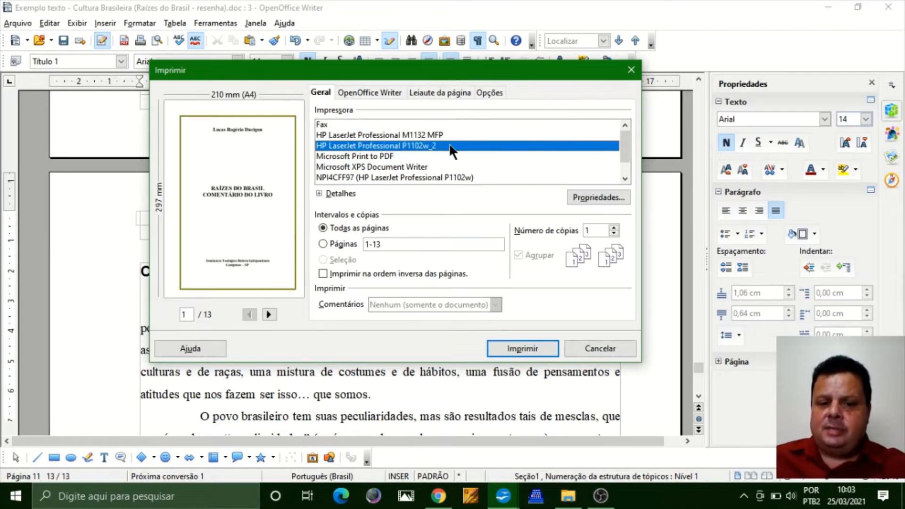
Step: Try Xerox Phaser 6000B as the printer, and select HP LaserJet Professional M1132 MFP instead
{"action": "scroll", "coordinate": [623, 175], "scroll_direction": "down", "scroll_amount": 1}
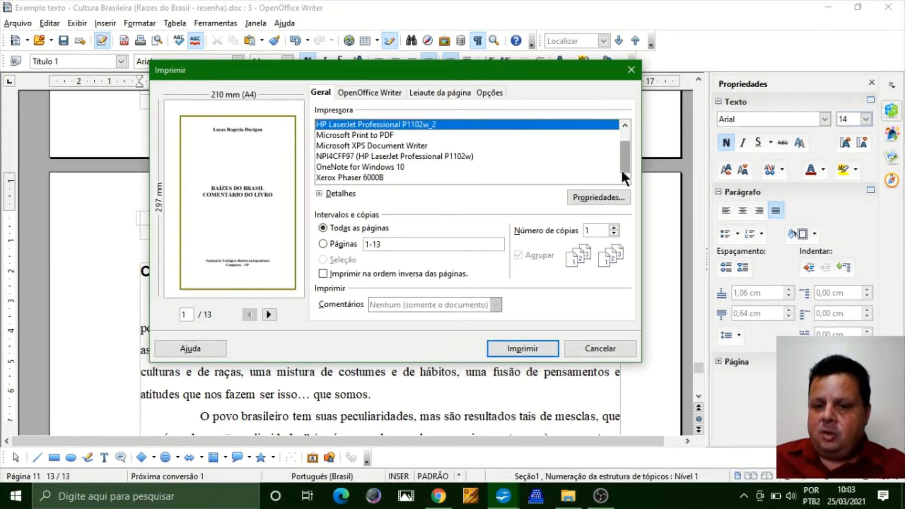
{"action": "left_click", "coordinate": [389, 179]}
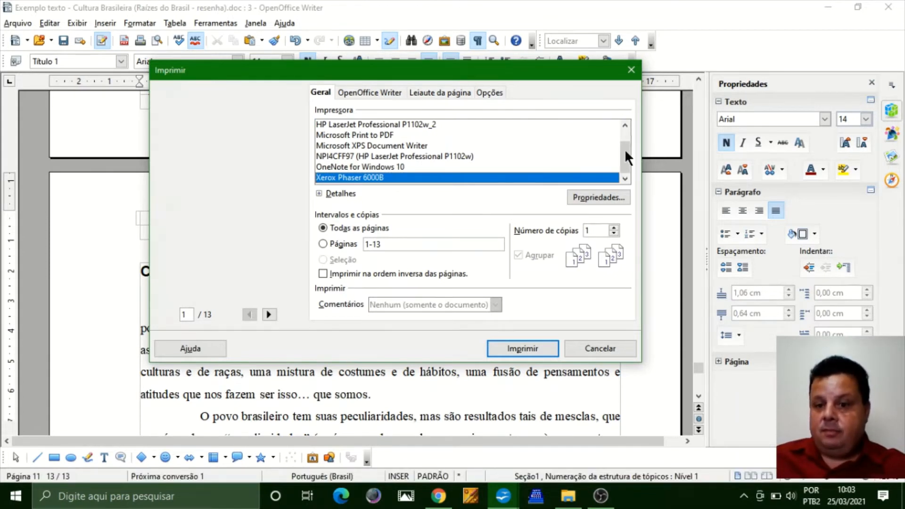
{"action": "left_click_drag", "start_coordinate": [624, 148], "coordinate": [621, 138]}
{"action": "left_click", "coordinate": [449, 144]}
{"action": "left_click", "coordinate": [447, 135]}
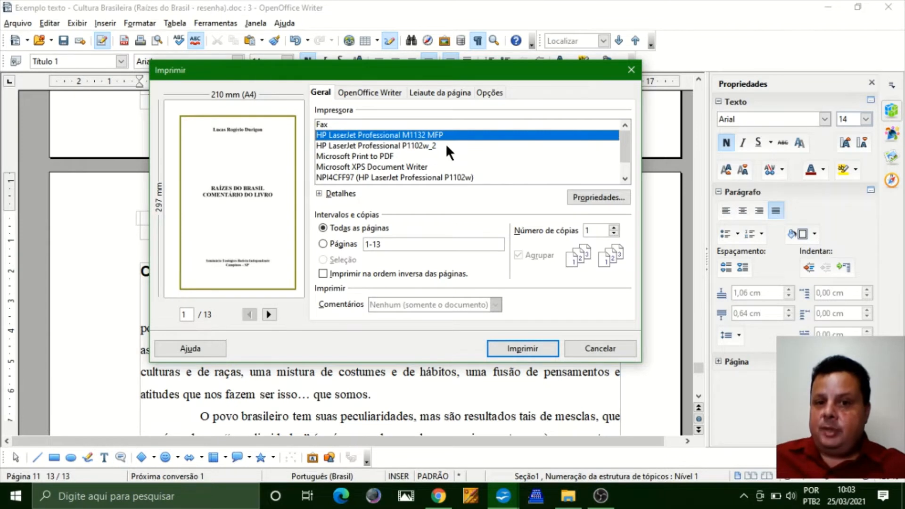
Step: Switch between printing all pages and a page range, and limit the print to pages 1-5
{"action": "left_click", "coordinate": [344, 244]}
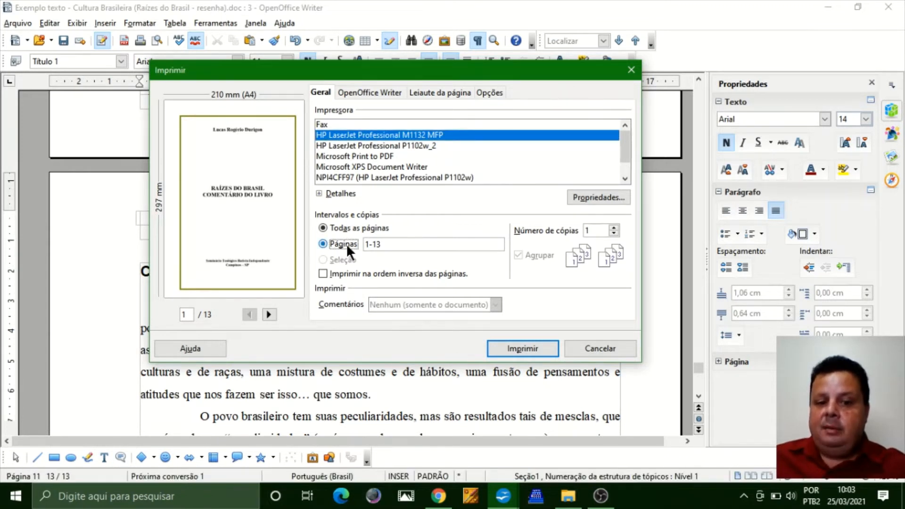
{"action": "left_click", "coordinate": [327, 228]}
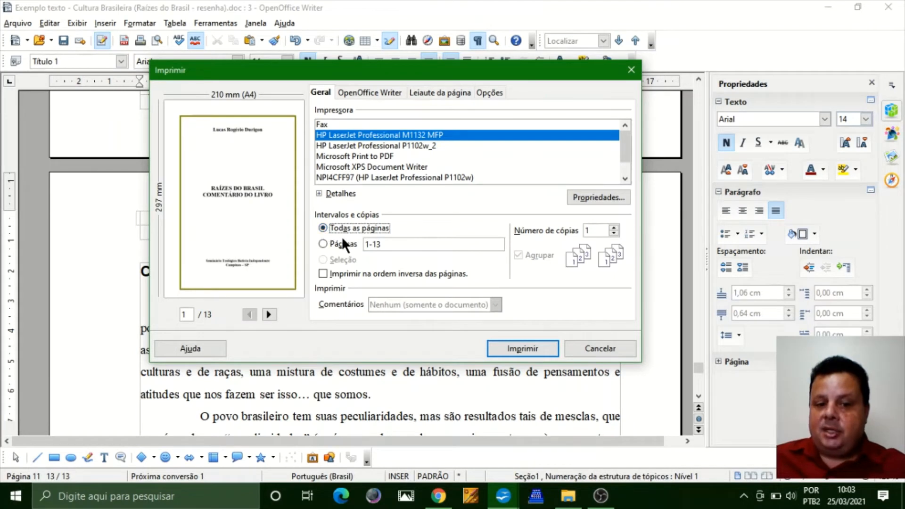
{"action": "left_click", "coordinate": [343, 243]}
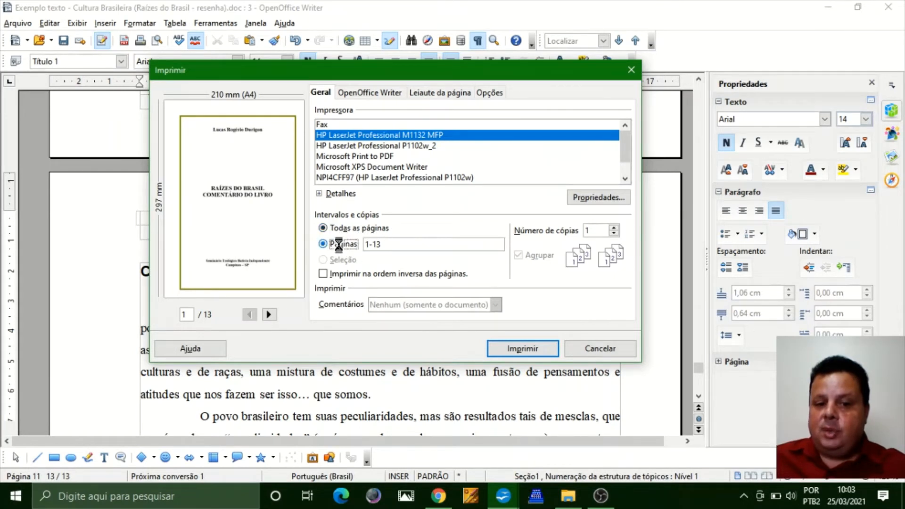
{"action": "left_click", "coordinate": [387, 243]}
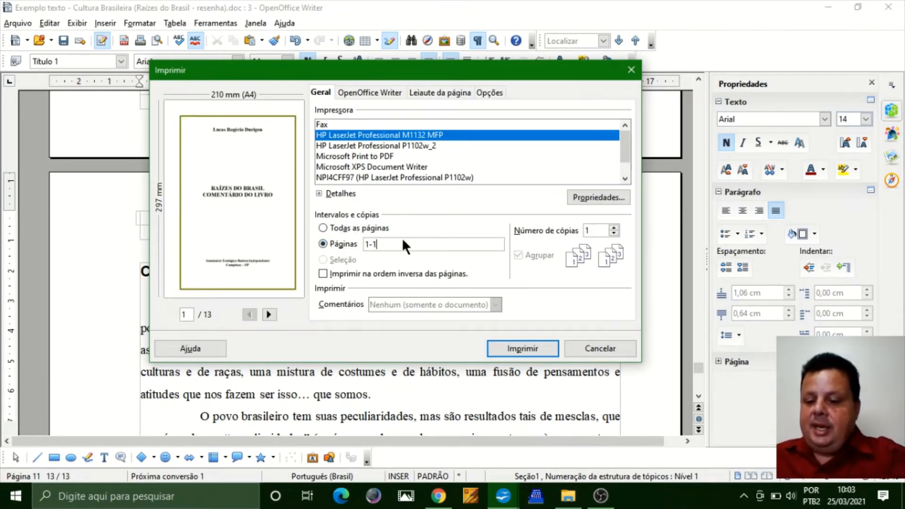
{"action": "key", "text": "BackSpace"}
{"action": "key", "text": "BackSpace"}
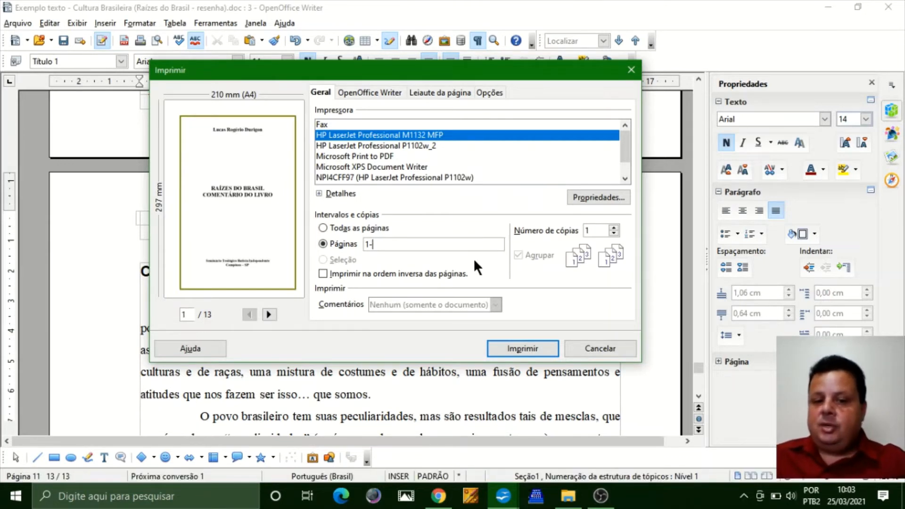
{"action": "type", "text": "5"}
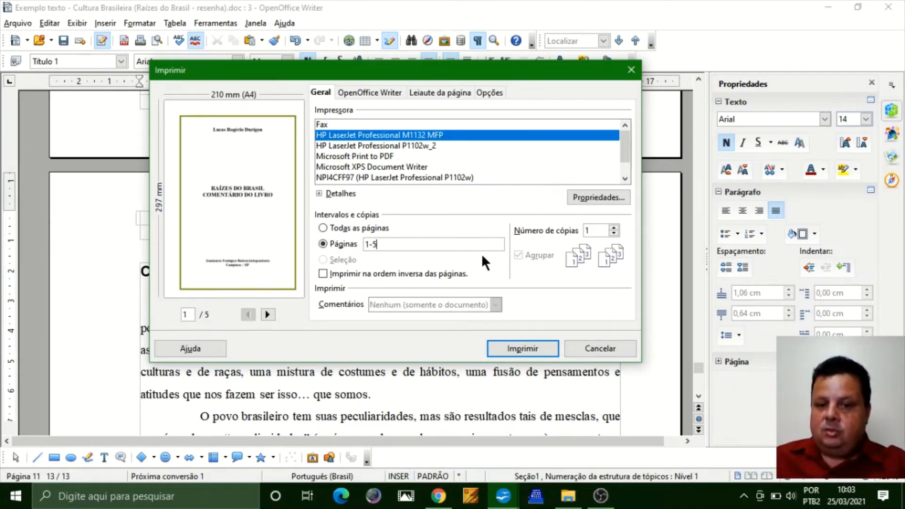
Step: Try printing only the individual pages 1,5, and restore the continuous page range 1-5
{"action": "key", "text": "BackSpace"}
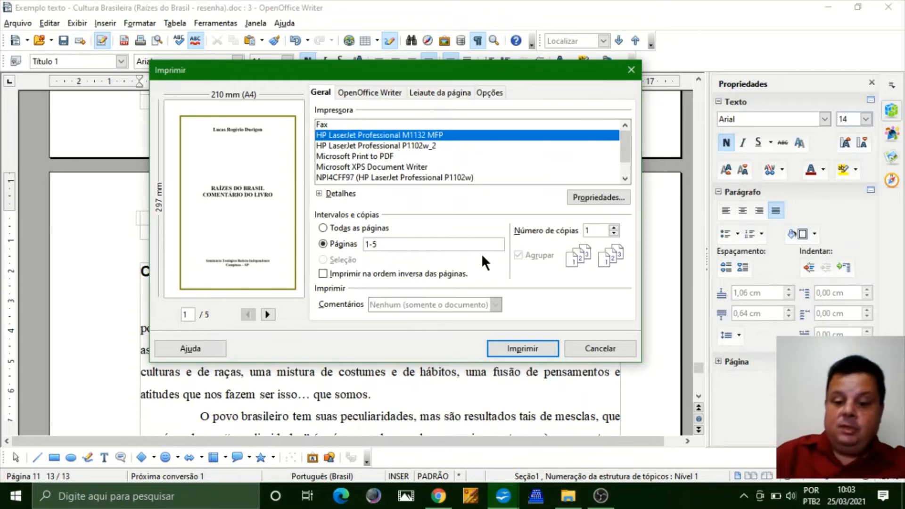
{"action": "key", "text": "BackSpace"}
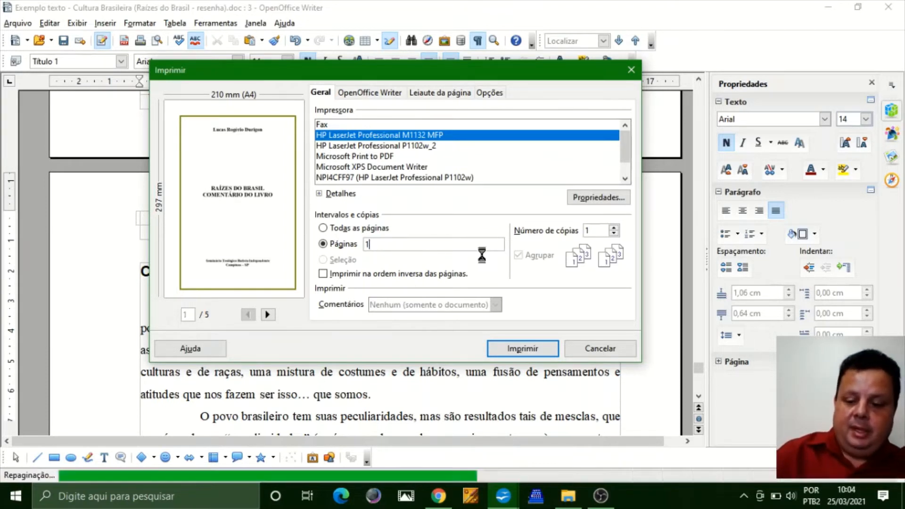
{"action": "type", "text": ",5"}
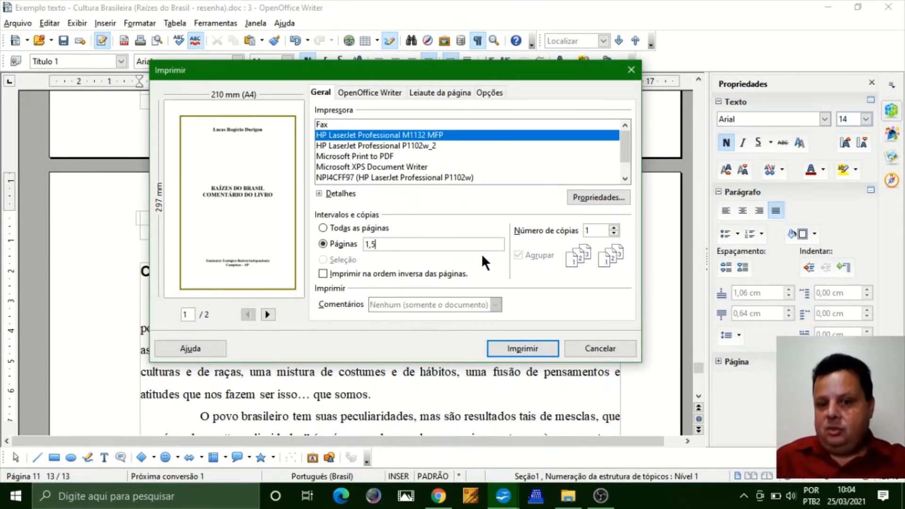
{"action": "key", "text": "BackSpace"}
{"action": "key", "text": "BackSpace"}
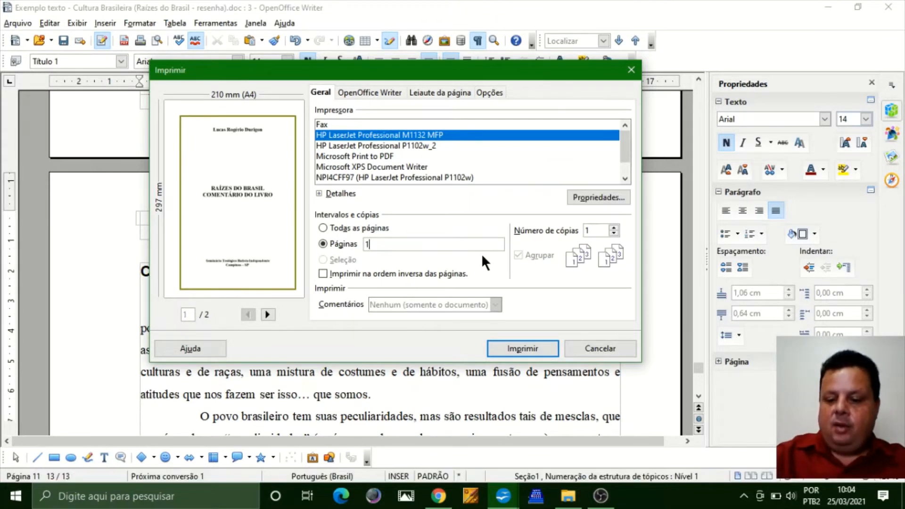
{"action": "type", "text": "-5"}
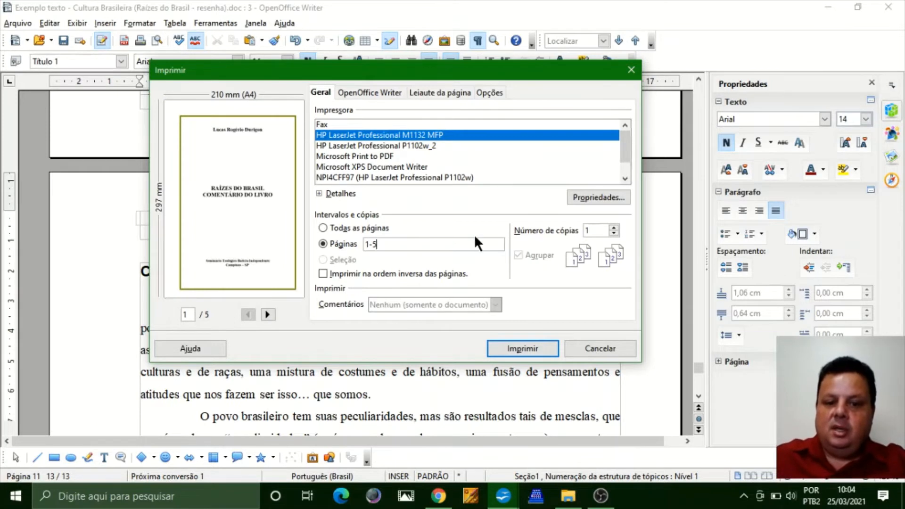
Step: Highlight the page range, replace it with the separate pages 1,5 once more, and return it to 1-5
{"action": "left_click_drag", "start_coordinate": [379, 244], "coordinate": [357, 244]}
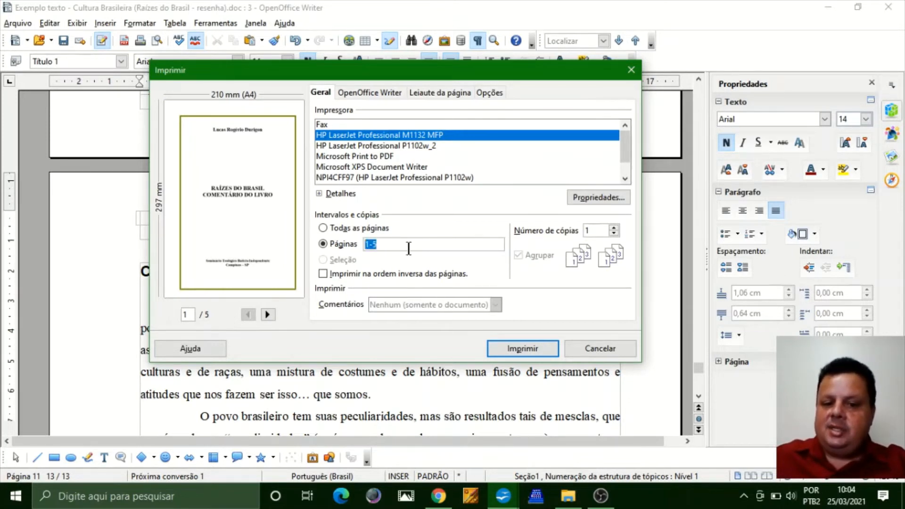
{"action": "left_click", "coordinate": [404, 248]}
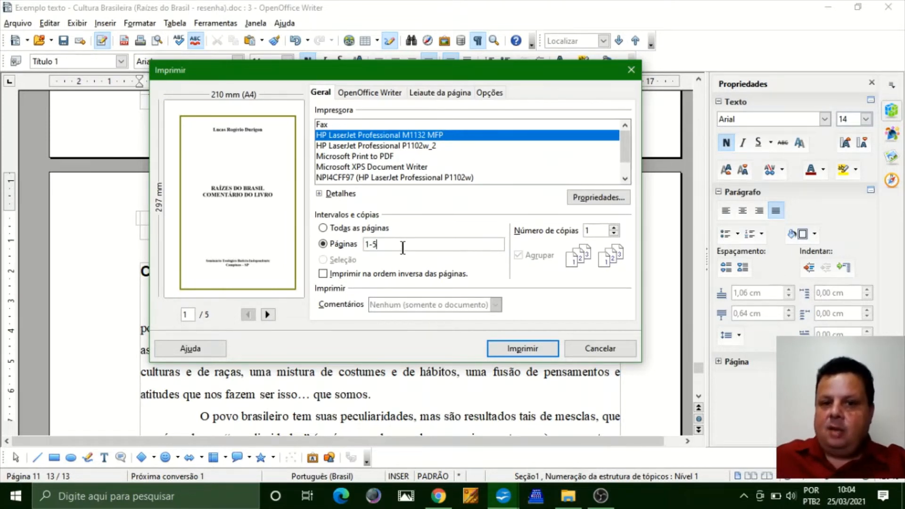
{"action": "key", "text": "BackSpace"}
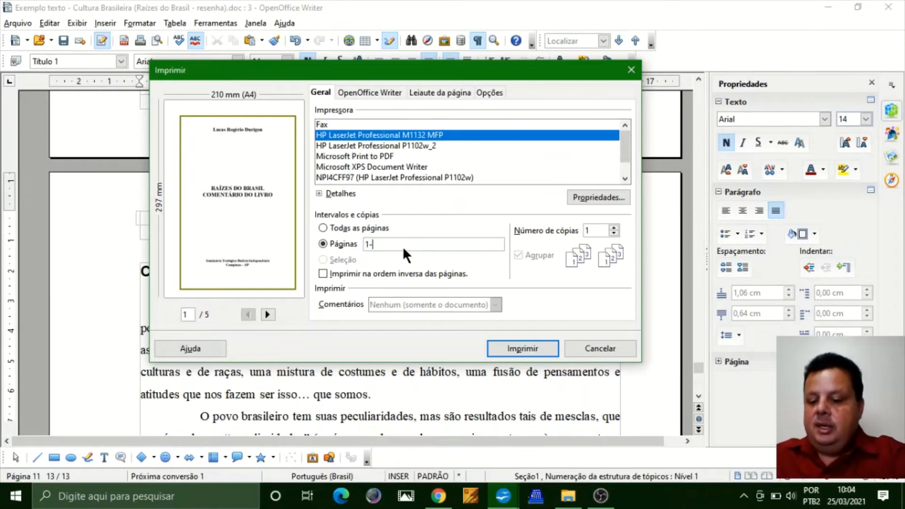
{"action": "key", "text": "BackSpace"}
{"action": "type", "text": ","}
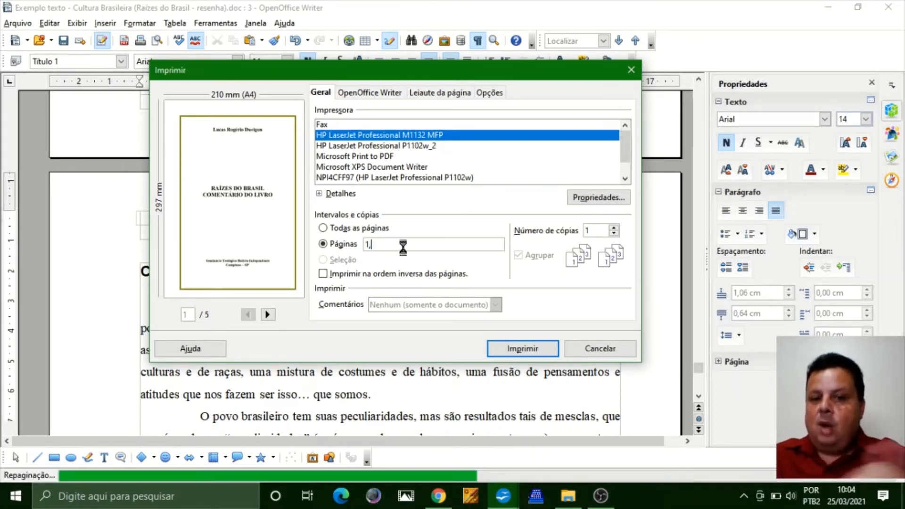
{"action": "type", "text": "5"}
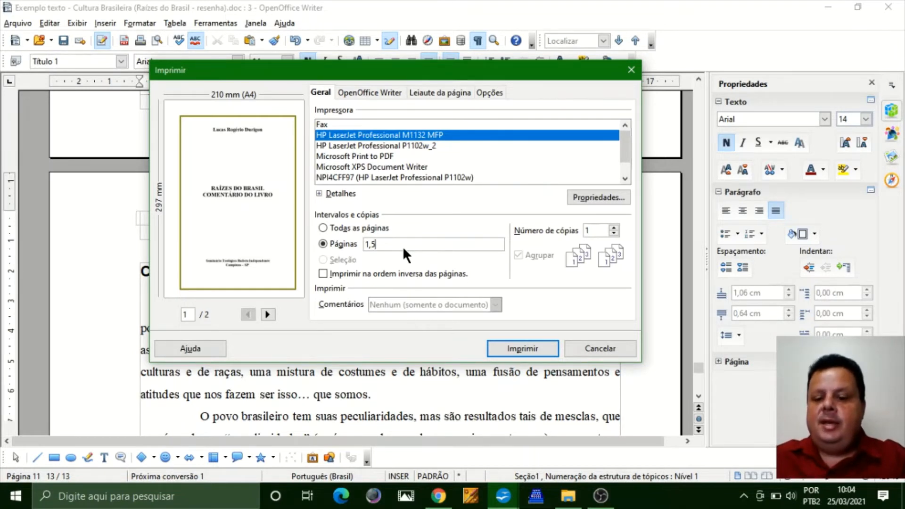
{"action": "key", "text": "BackSpace"}
{"action": "key", "text": "BackSpace"}
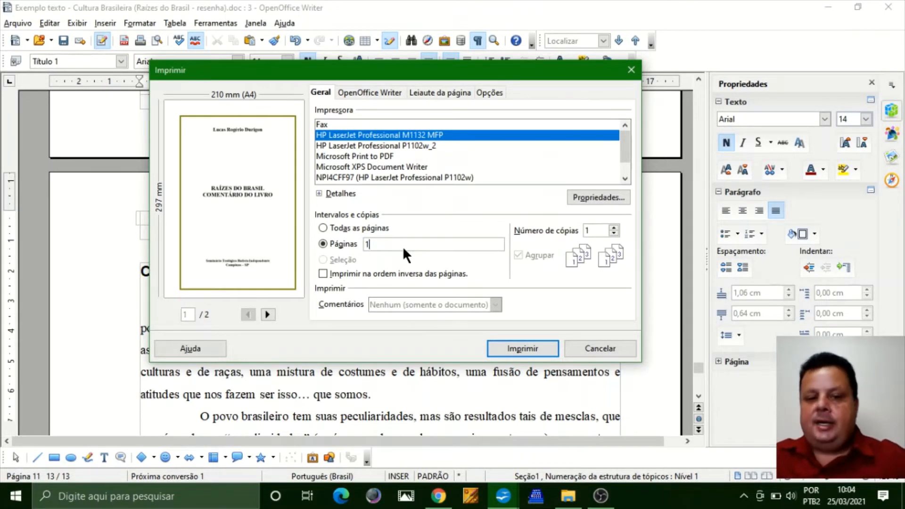
{"action": "type", "text": "-5"}
Step: Raise the number of copies to 4, bring it back to 1, and set it to 2 copies
{"action": "left_click", "coordinate": [599, 229]}
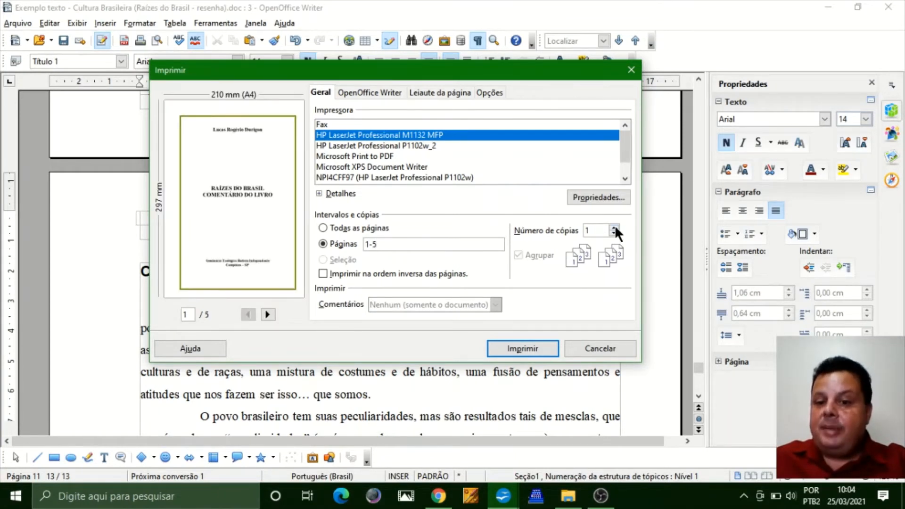
{"action": "left_click", "coordinate": [615, 226]}
{"action": "left_click", "coordinate": [614, 226]}
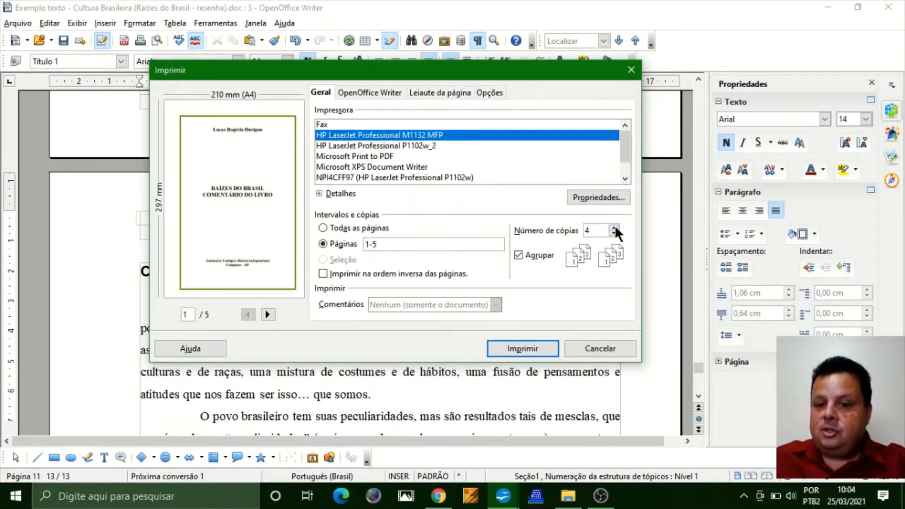
{"action": "left_click", "coordinate": [615, 232]}
{"action": "left_click", "coordinate": [615, 232]}
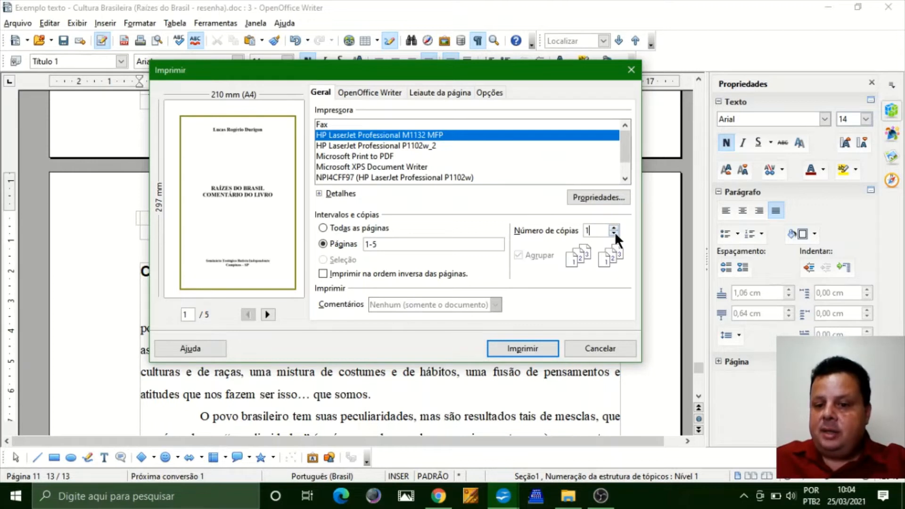
{"action": "left_click", "coordinate": [615, 227]}
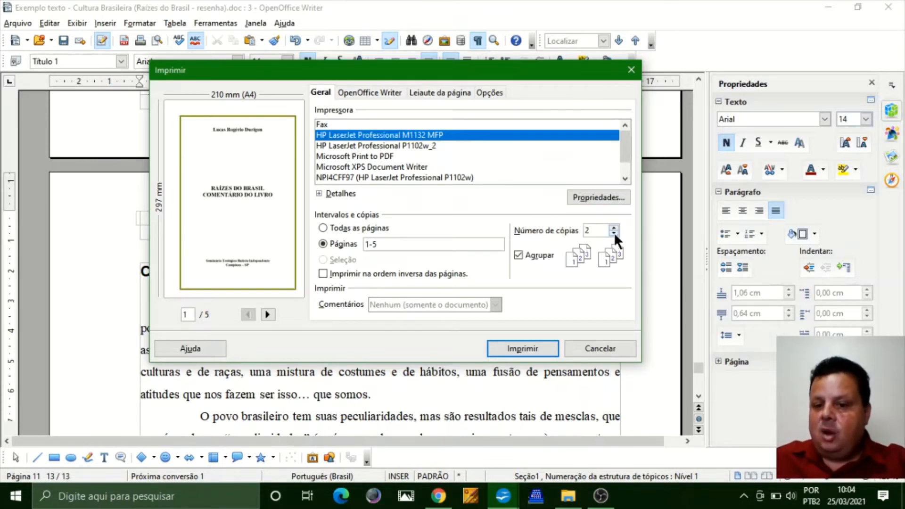
{"action": "left_click", "coordinate": [614, 233]}
{"action": "left_click", "coordinate": [614, 233]}
{"action": "left_click", "coordinate": [612, 228]}
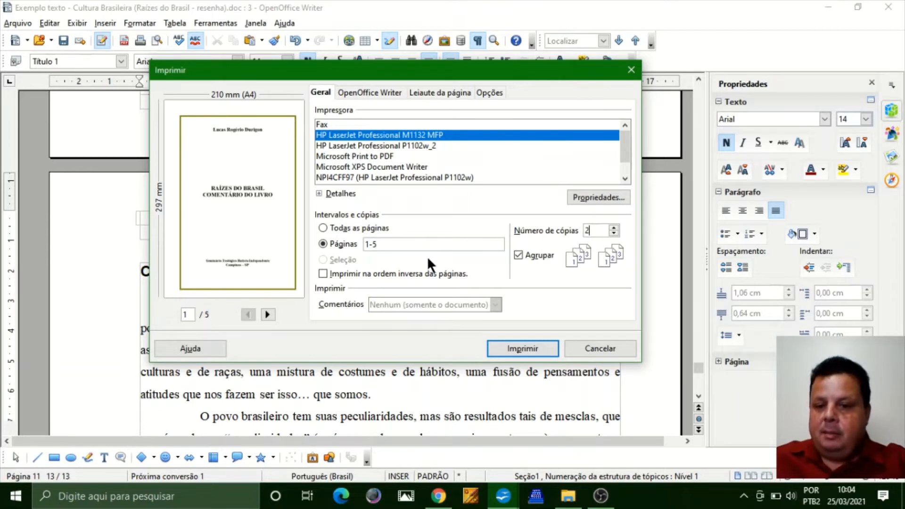
Step: Toggle the collate option (Agrupar) off and on to compare the page orders, leaving it off
{"action": "left_click", "coordinate": [520, 255]}
{"action": "left_click", "coordinate": [516, 254]}
{"action": "left_click", "coordinate": [518, 254]}
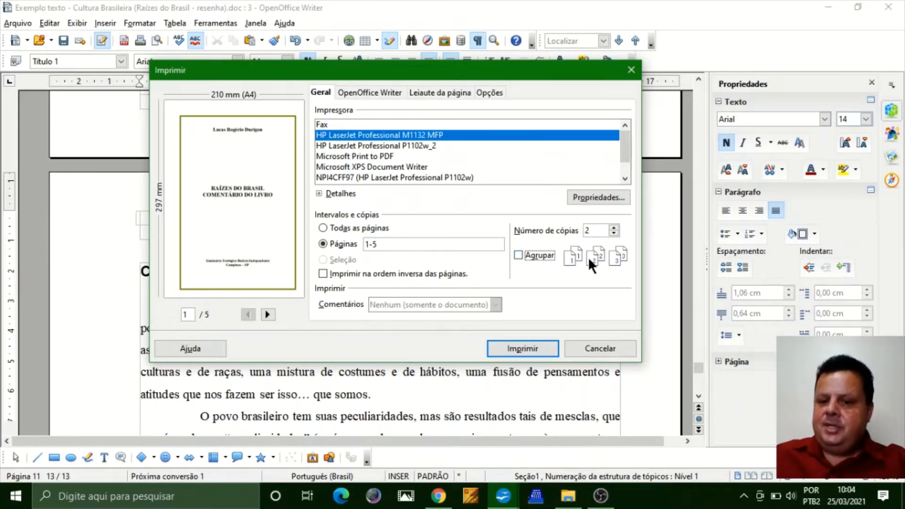
{"action": "left_click", "coordinate": [519, 255]}
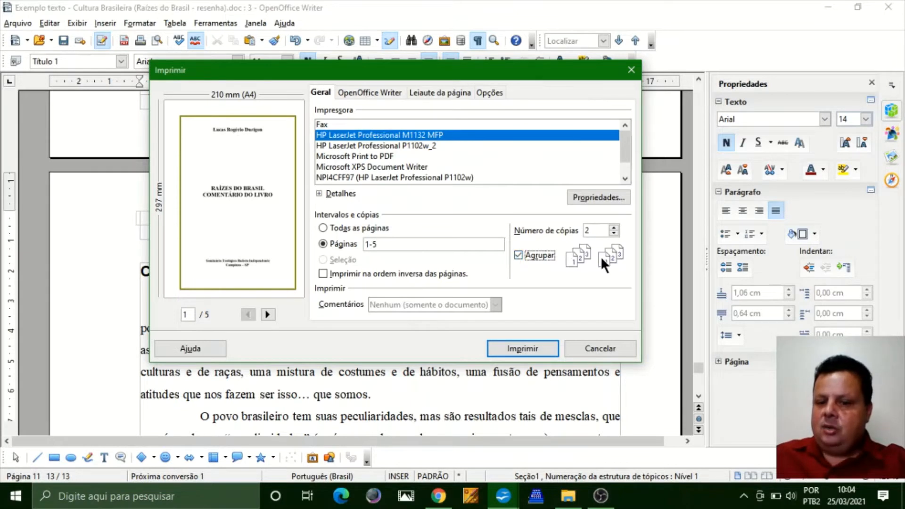
{"action": "left_click", "coordinate": [527, 255]}
Step: Set the number of copies to 3 and turn on collation (Agrupar) for the page range 1-5
{"action": "left_click", "coordinate": [350, 244]}
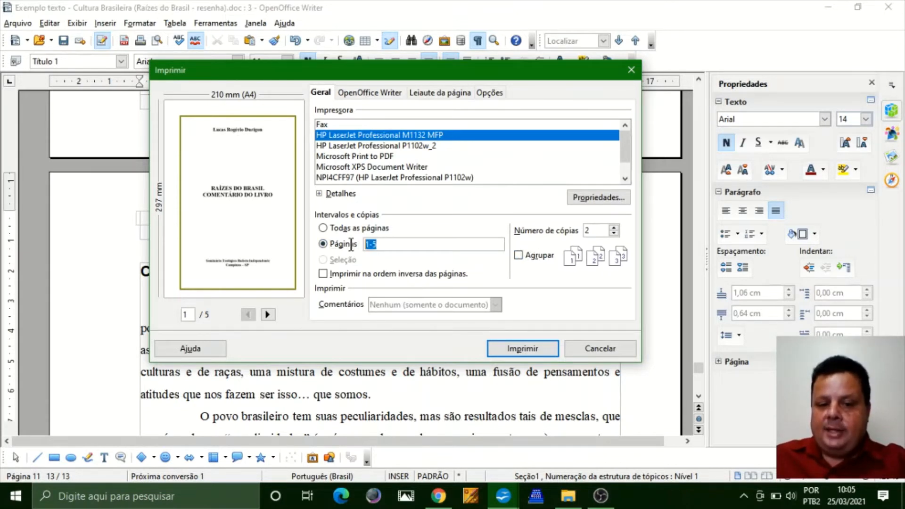
{"action": "left_click", "coordinate": [614, 227]}
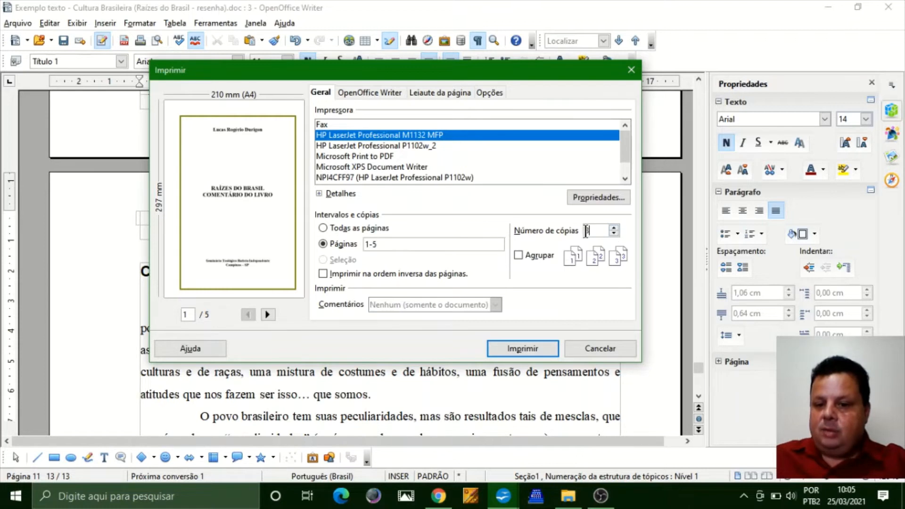
{"action": "left_click", "coordinate": [540, 259]}
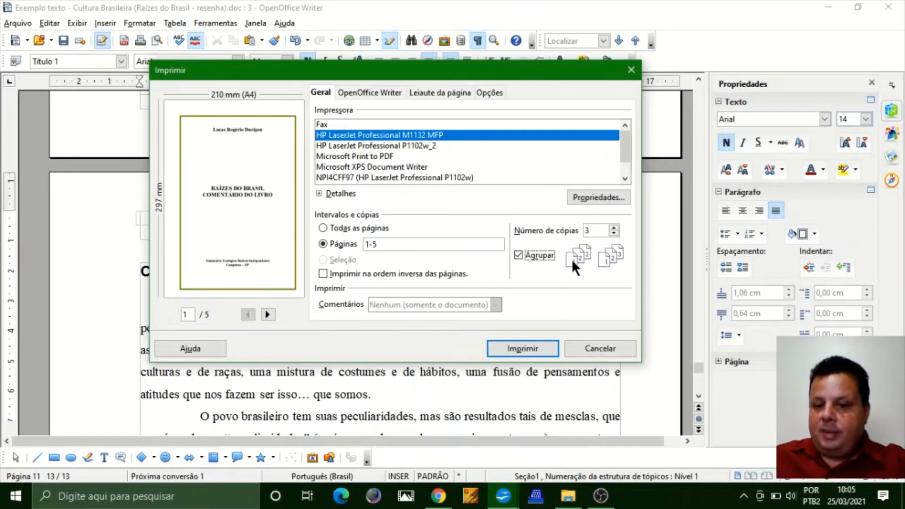
Step: Toggle the collate option (Agrupar) off and on repeatedly for 3 copies of pages 1-5, leaving it on
{"action": "left_click", "coordinate": [424, 245]}
{"action": "key", "text": "shift+Home"}
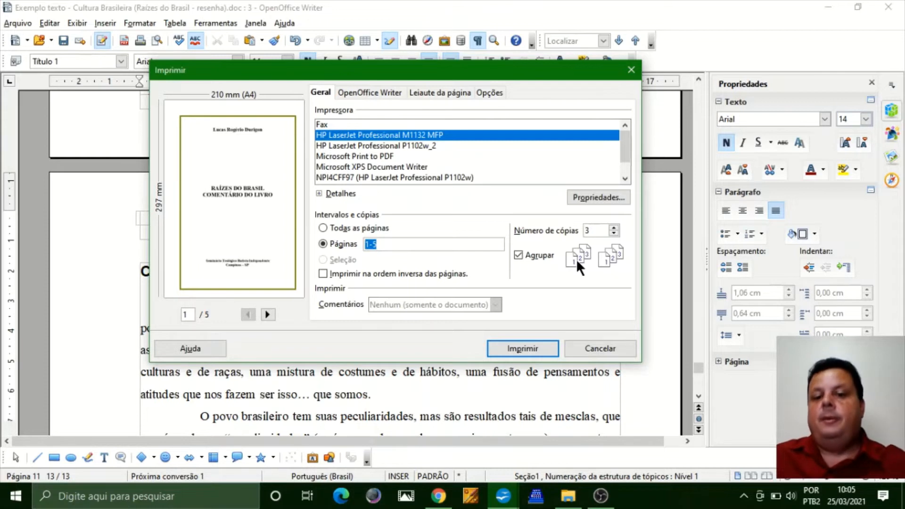
{"action": "left_click", "coordinate": [541, 254]}
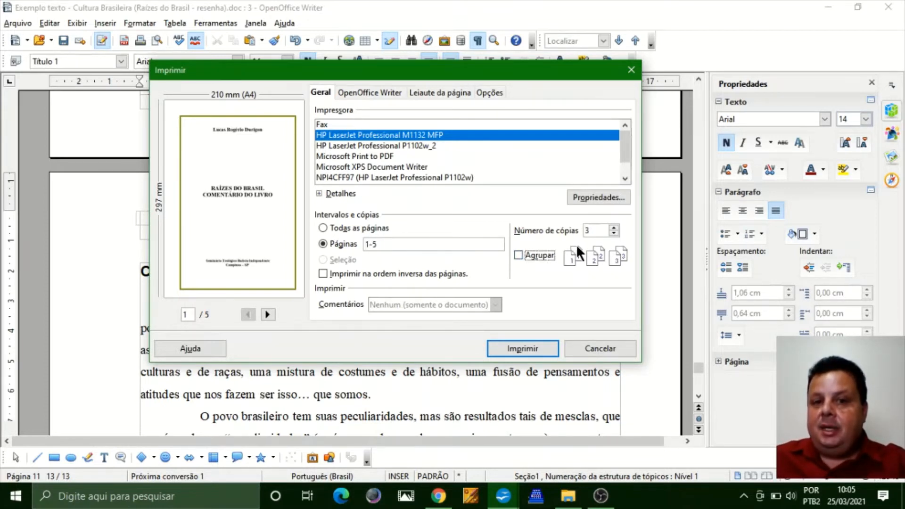
{"action": "key", "text": "shift+Tab"}
{"action": "type", "text": "3"}
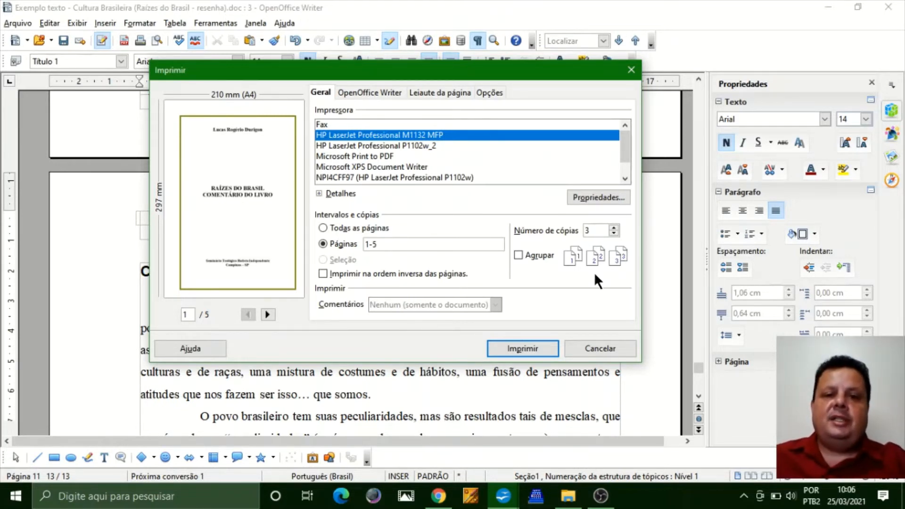
{"action": "left_click", "coordinate": [540, 255]}
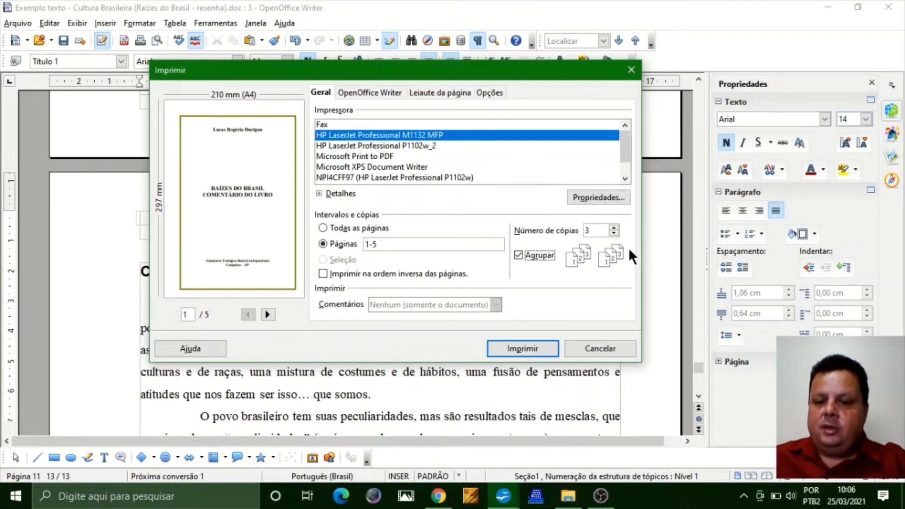
{"action": "left_click", "coordinate": [537, 256]}
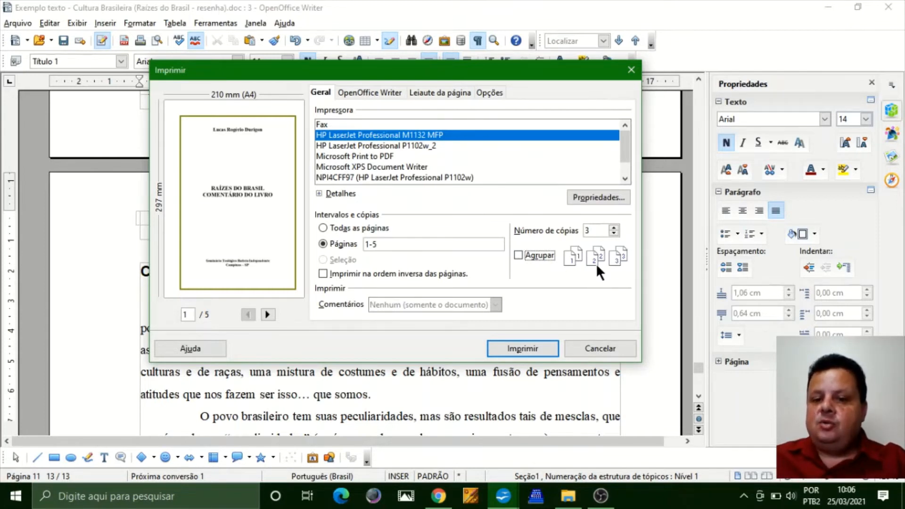
{"action": "left_click", "coordinate": [540, 256]}
Step: Set the number of copies to 1 and shorten the page range to page 1 only
{"action": "left_click", "coordinate": [614, 233]}
{"action": "left_click", "coordinate": [614, 233]}
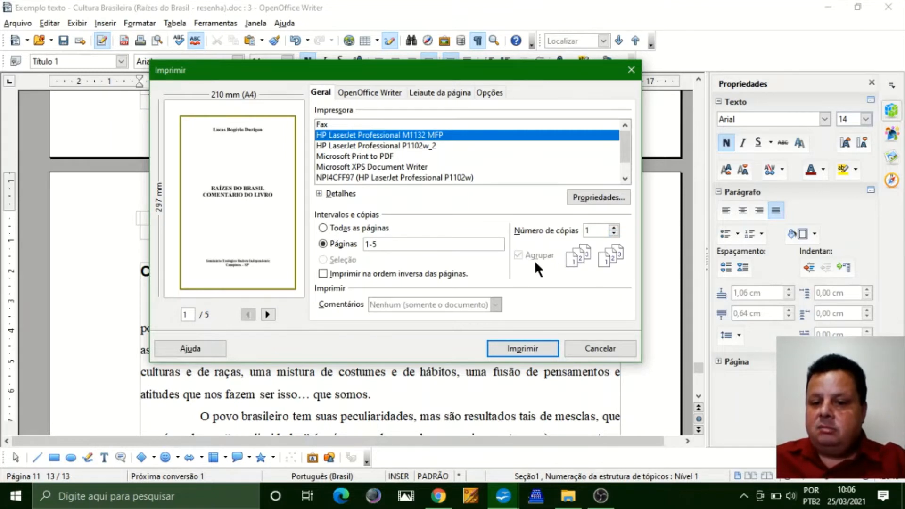
{"action": "left_click", "coordinate": [390, 244]}
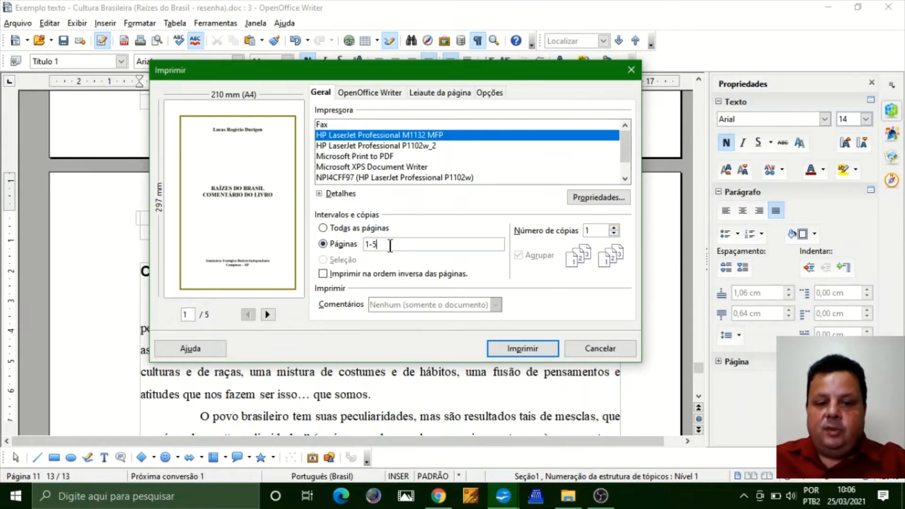
{"action": "key", "text": "BackSpace"}
{"action": "key", "text": "BackSpace"}
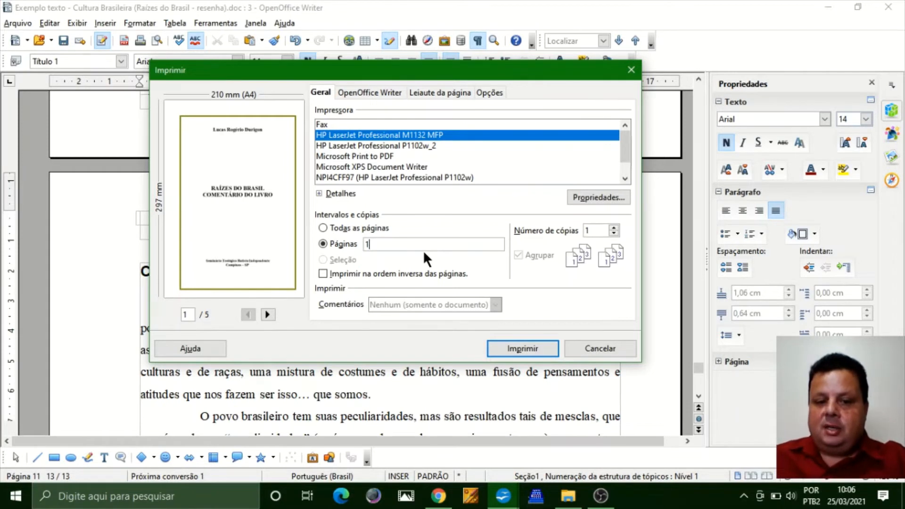
Step: Raise the number of copies for the single-page range and bring it back to 1
{"action": "left_click", "coordinate": [616, 226]}
{"action": "left_click", "coordinate": [616, 226]}
{"action": "left_click", "coordinate": [616, 226]}
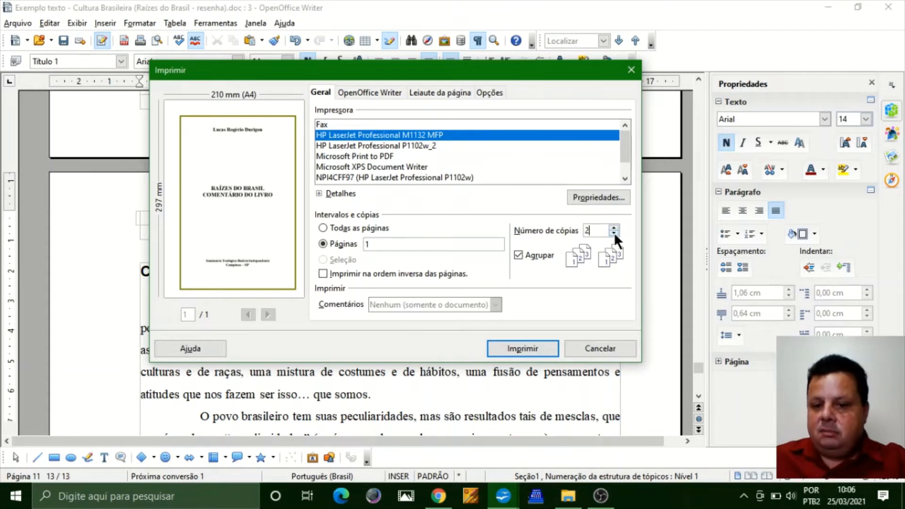
{"action": "left_click", "coordinate": [614, 233]}
{"action": "left_click", "coordinate": [614, 233]}
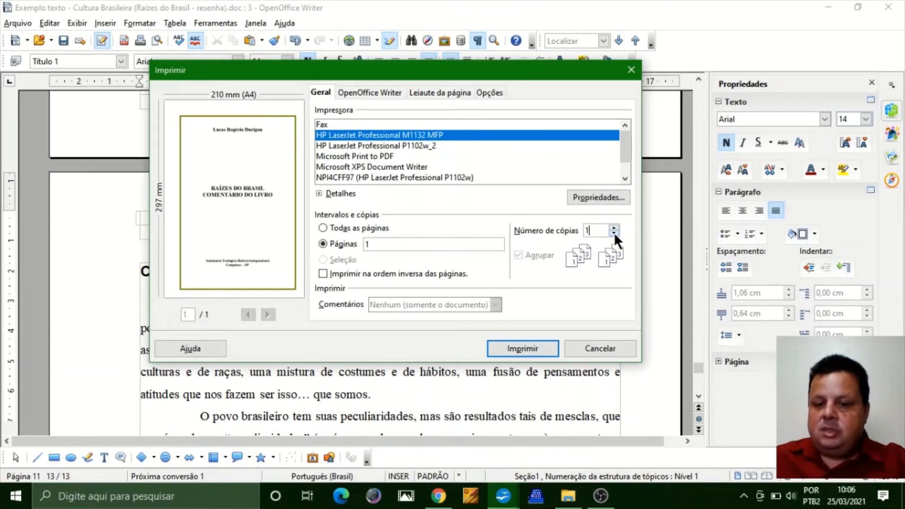
Step: Switch to all pages and back to a page range, set it to 1-5 with 2 copies, and print the document
{"action": "left_click", "coordinate": [344, 229]}
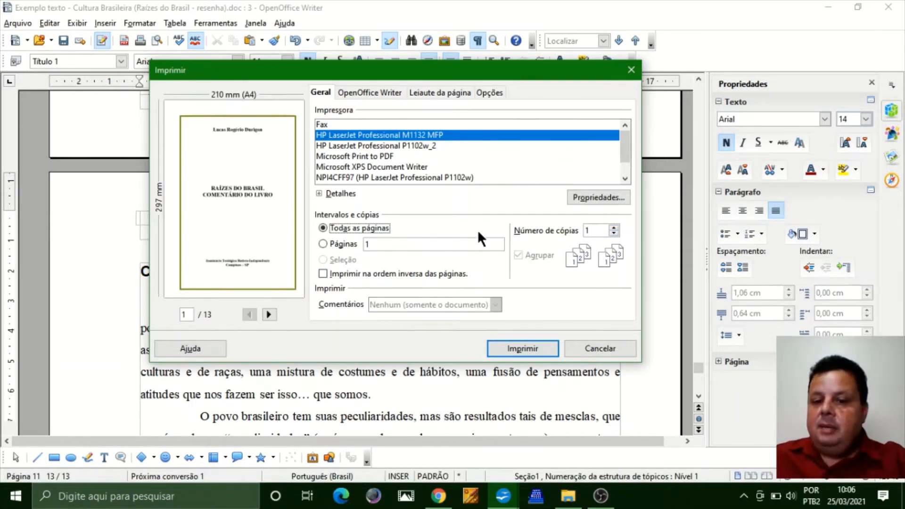
{"action": "left_click", "coordinate": [344, 244]}
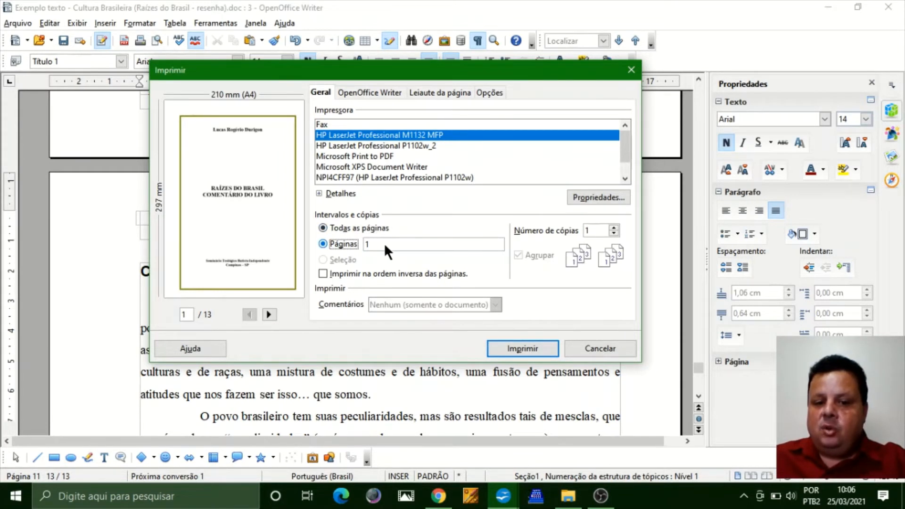
{"action": "type", "text": "-5"}
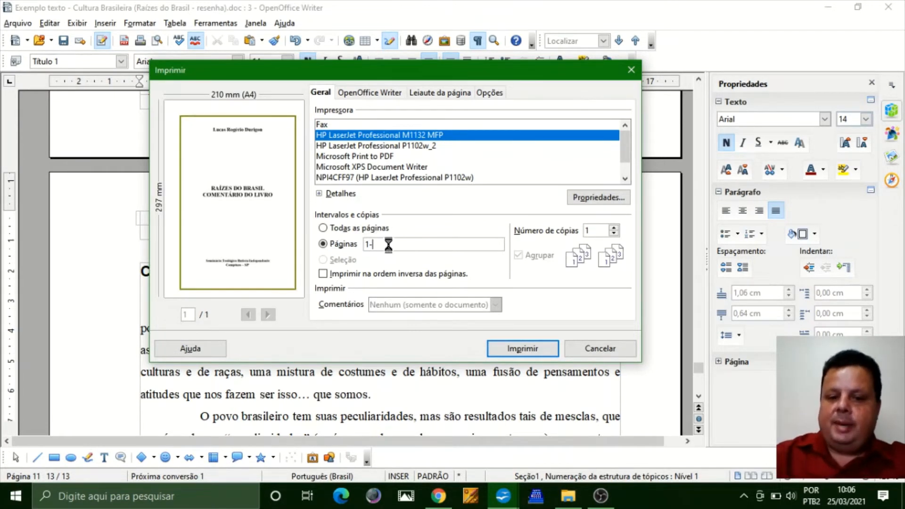
{"action": "left_click", "coordinate": [614, 227]}
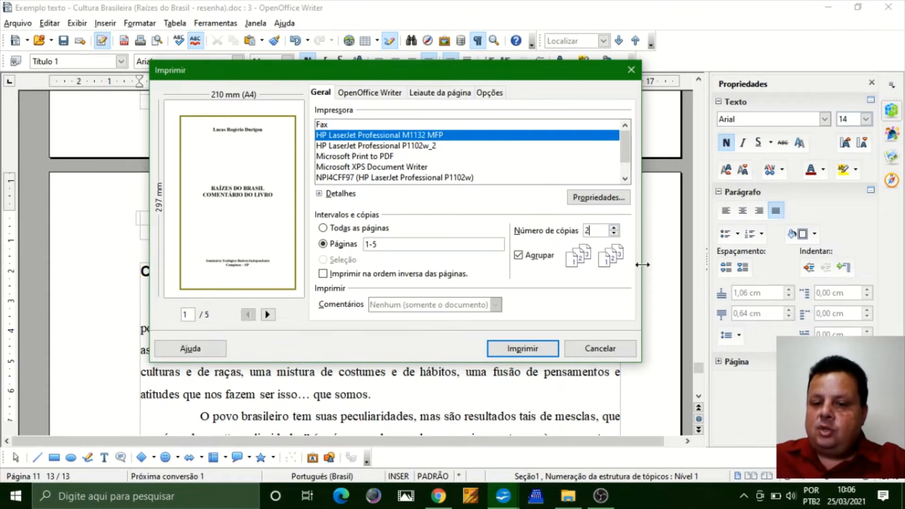
{"action": "left_click", "coordinate": [536, 348]}
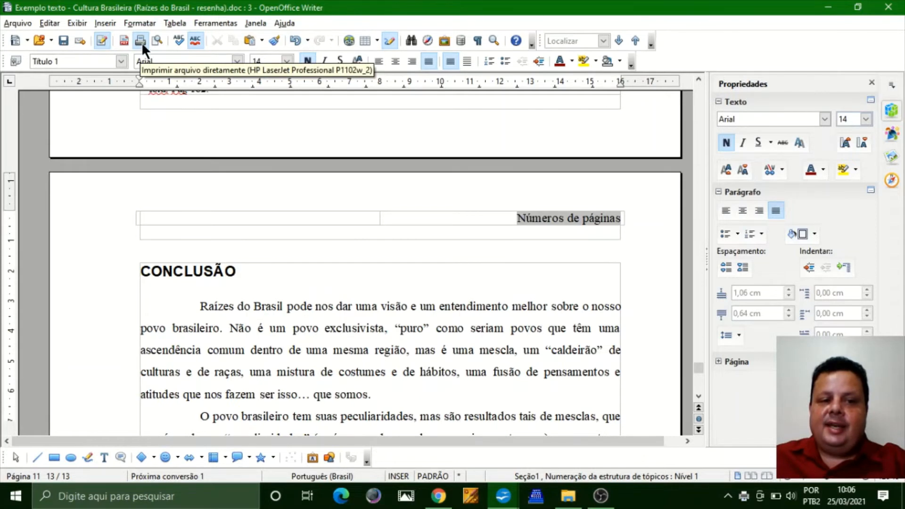
{"action": "left_click", "coordinate": [8, 22]}
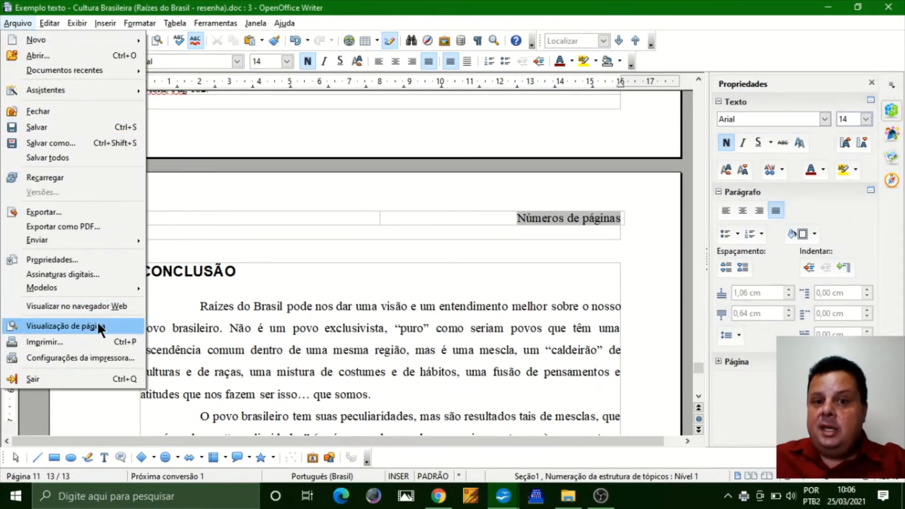
{"action": "left_click", "coordinate": [230, 250]}
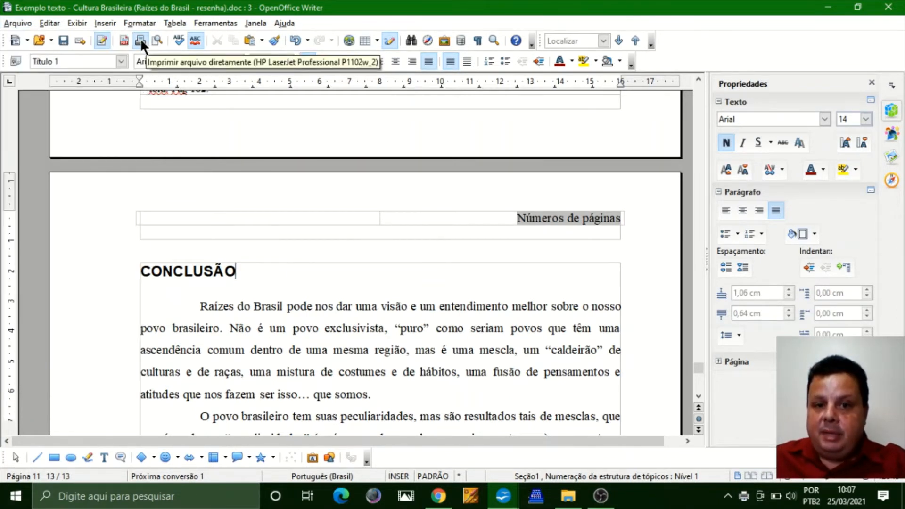
{"action": "left_click", "coordinate": [24, 23]}
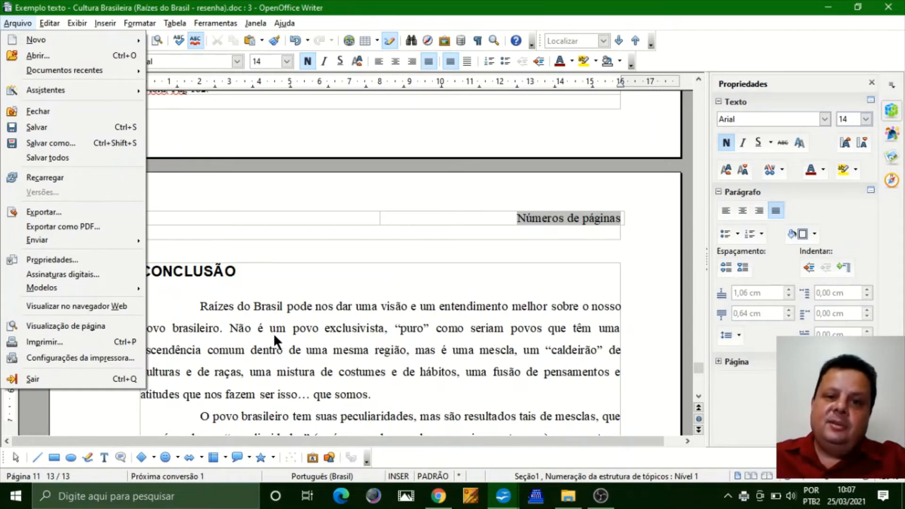
{"action": "left_click", "coordinate": [211, 186]}
{"action": "left_click", "coordinate": [154, 39]}
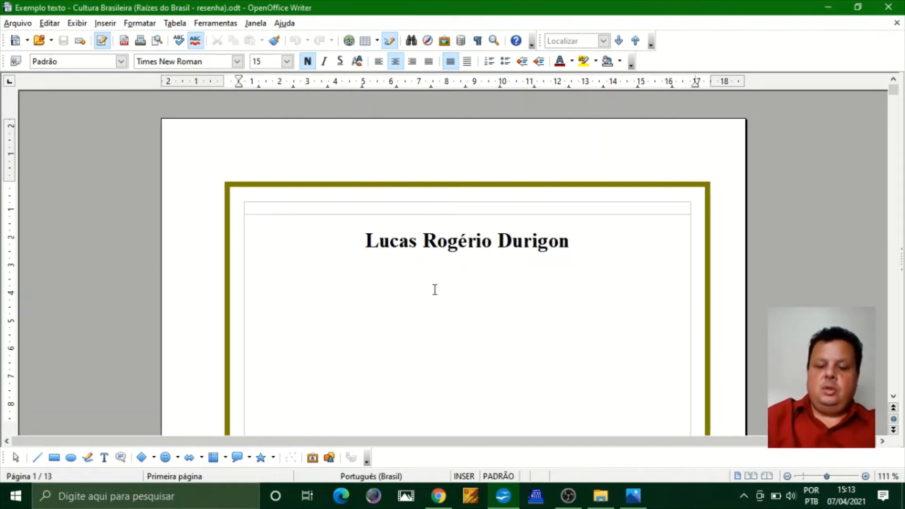
Step: Add the line "outro nome" below the author's name on the cover page and delete it again
{"action": "type", "text": "outro nome"}
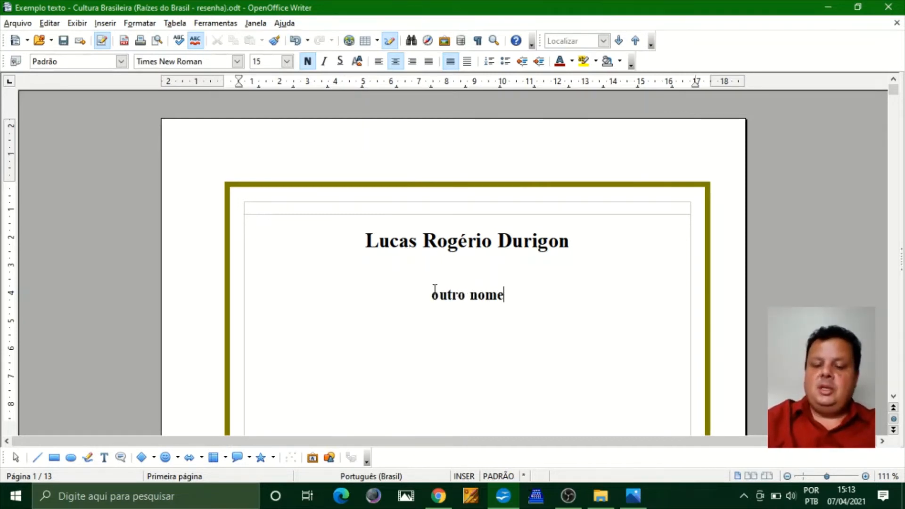
{"action": "triple_click", "coordinate": [435, 289]}
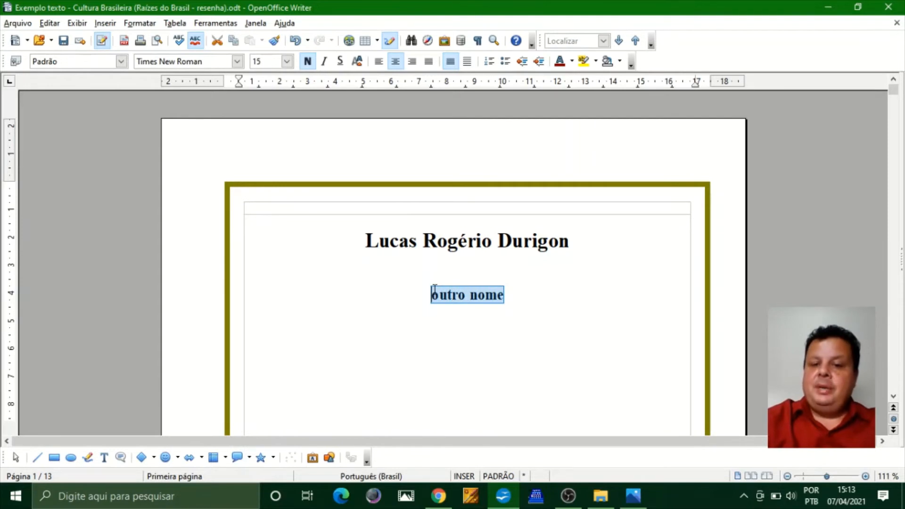
{"action": "key", "text": "Delete"}
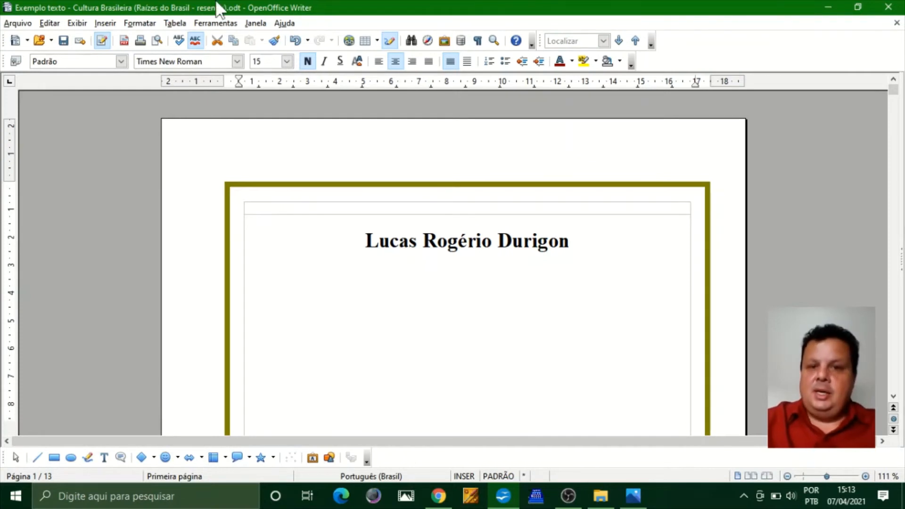
Step: Start the direct PDF export of the document from its first page view
{"action": "left_click", "coordinate": [125, 43]}
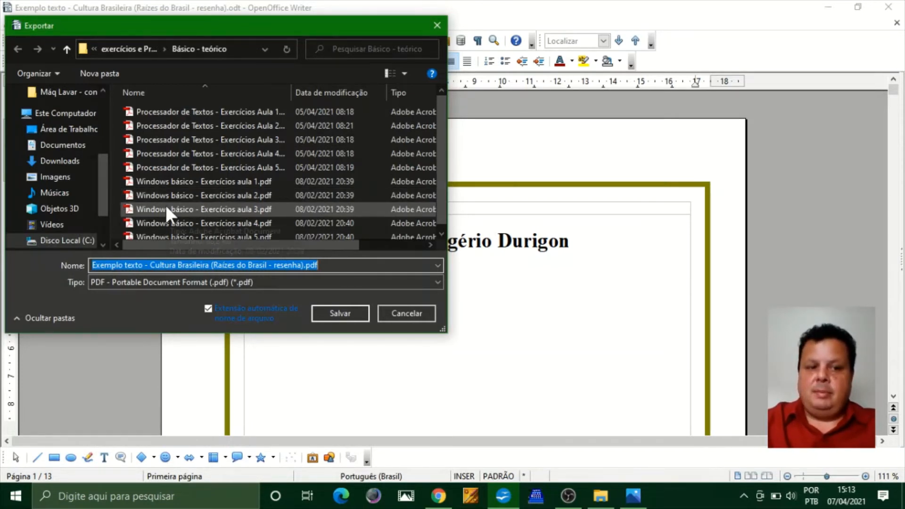
Step: Set the PDF export destination to the folder C:\LUPASoft\Aulas\Tecnologia\Processadores de Textos
{"action": "scroll", "coordinate": [101, 225], "scroll_direction": "down", "scroll_amount": 2}
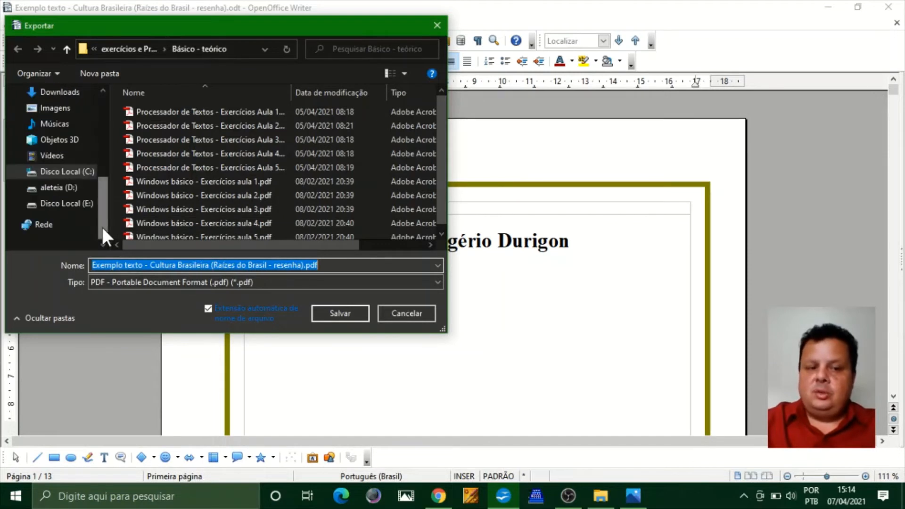
{"action": "left_click", "coordinate": [80, 176]}
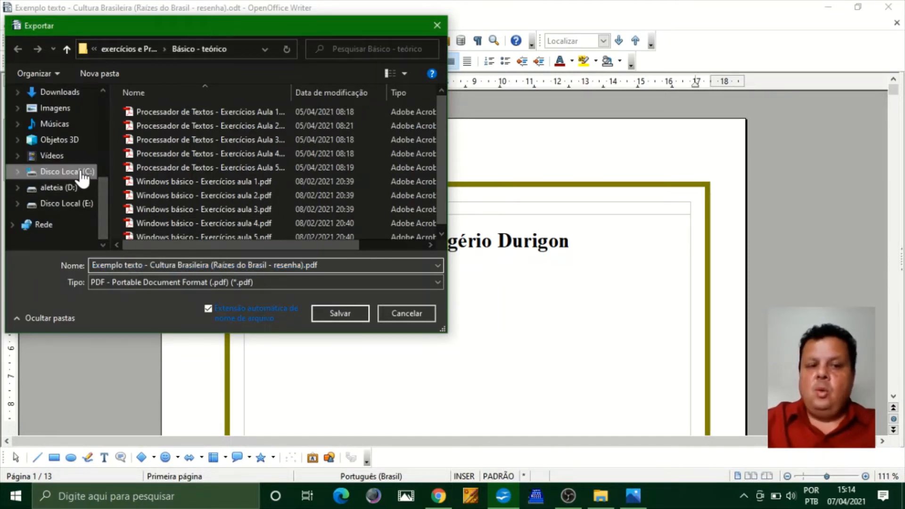
{"action": "left_click", "coordinate": [440, 200]}
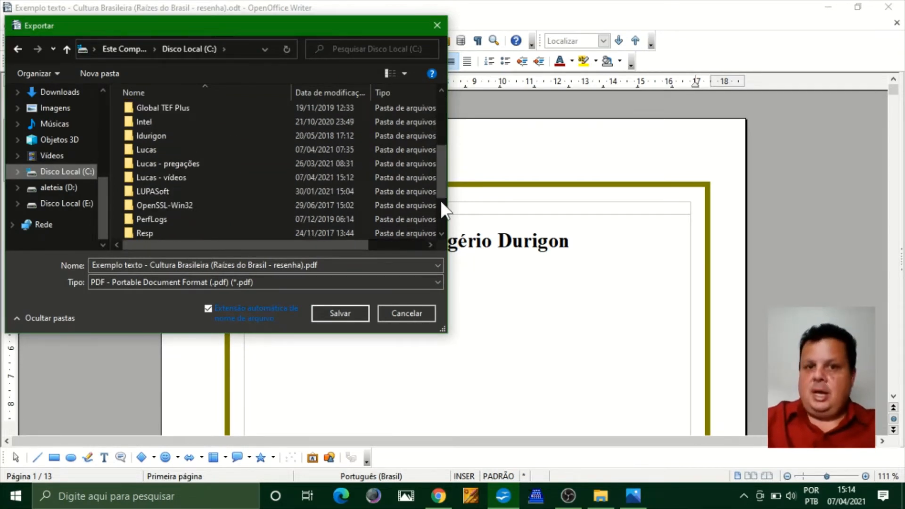
{"action": "double_click", "coordinate": [156, 190]}
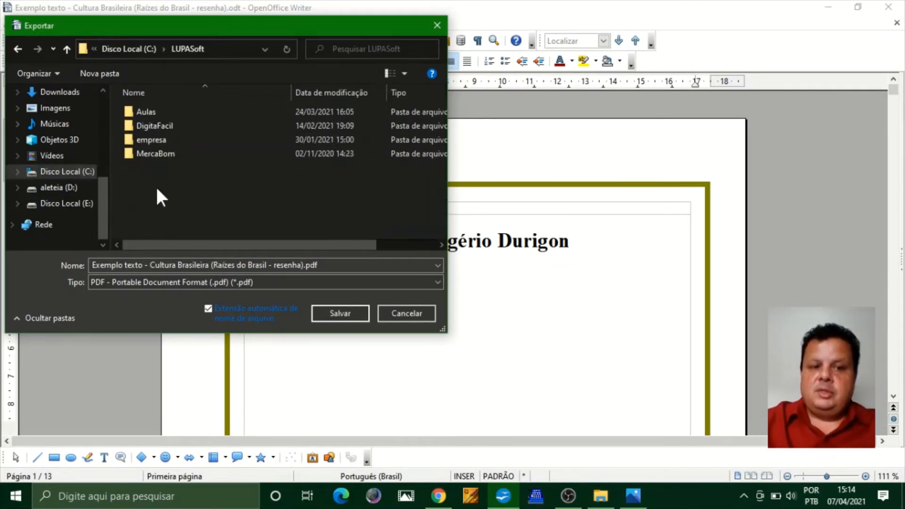
{"action": "double_click", "coordinate": [165, 112]}
{"action": "left_click", "coordinate": [165, 112]}
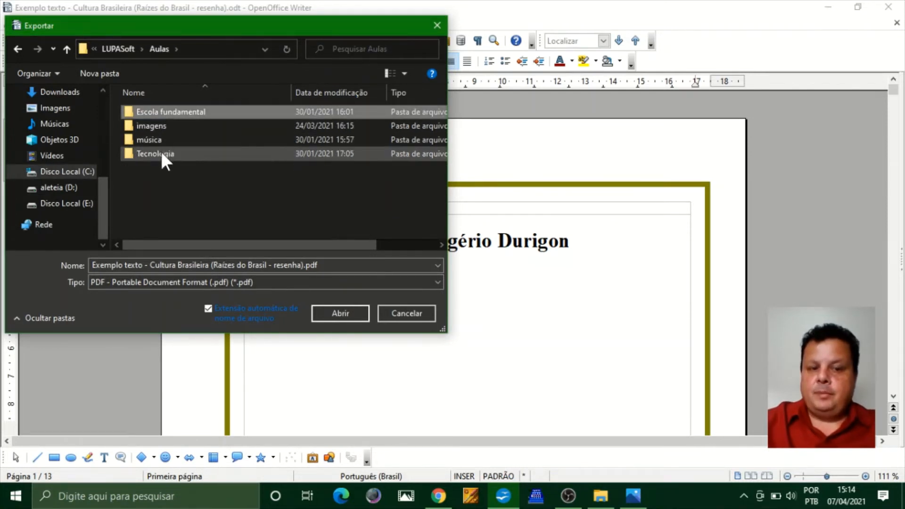
{"action": "left_click", "coordinate": [161, 151]}
{"action": "double_click", "coordinate": [160, 151]}
{"action": "double_click", "coordinate": [173, 110]}
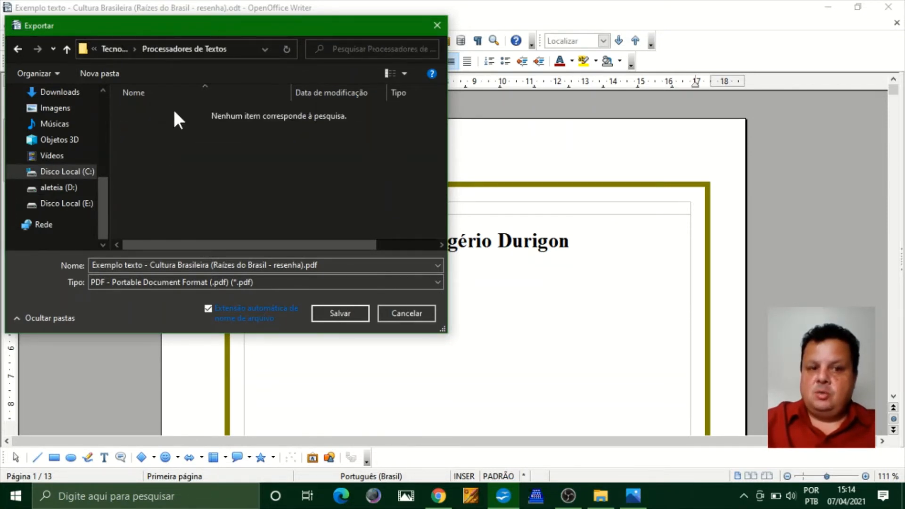
Step: Shorten the export file name to "Exemplo texto - Cultura Brasileira.pdf" and save the PDF
{"action": "left_click", "coordinate": [349, 262]}
{"action": "left_click", "coordinate": [234, 264]}
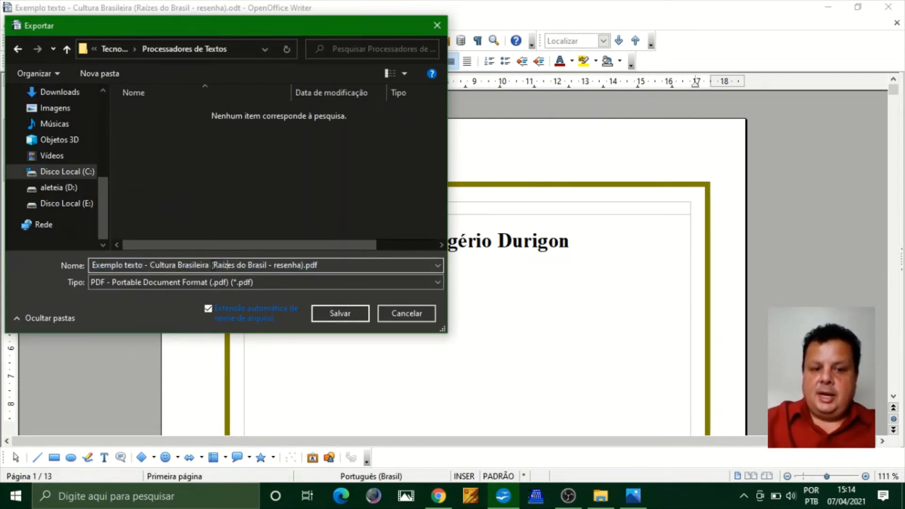
{"action": "left_click_drag", "start_coordinate": [211, 265], "coordinate": [305, 272]}
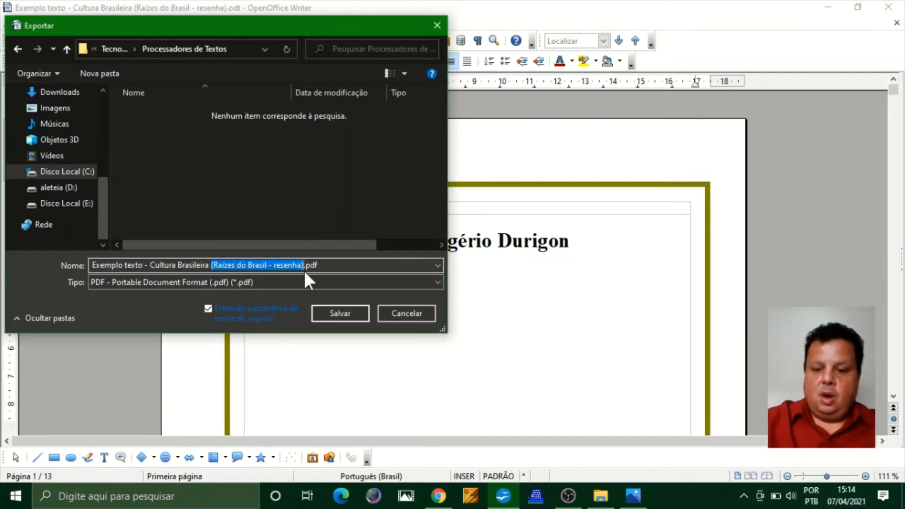
{"action": "key", "text": "BackSpace"}
{"action": "key", "text": "BackSpace"}
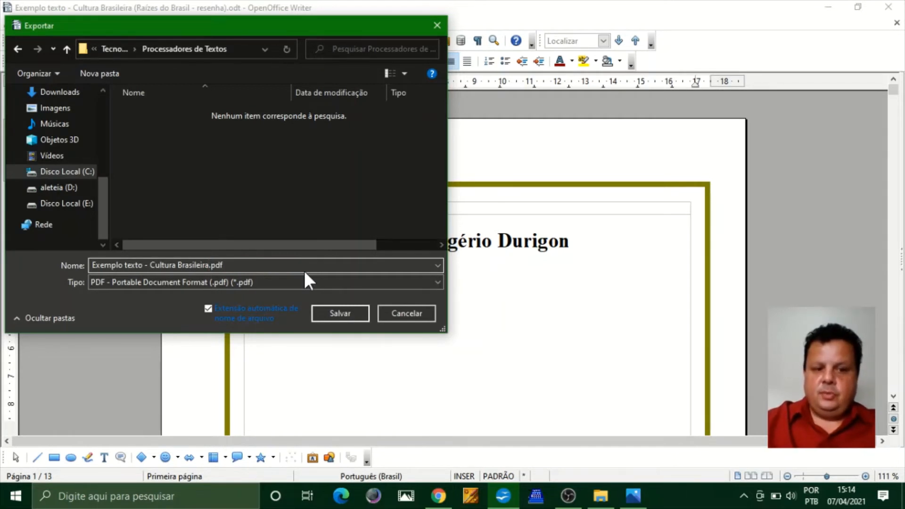
{"action": "key", "text": "Return"}
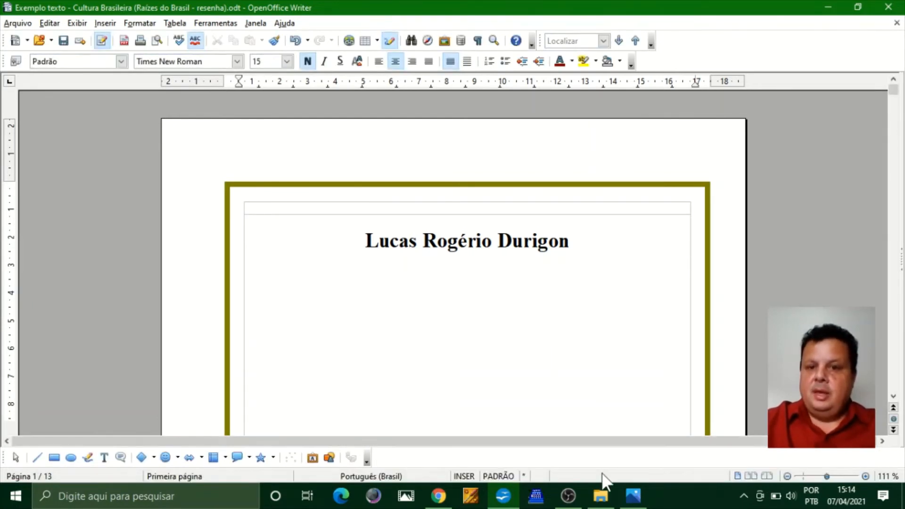
Step: Switch to File Explorer and locate the exported PDF in C:\LUPASoft\Aulas\Tecnologia\Processadores de Textos
{"action": "left_click", "coordinate": [601, 495]}
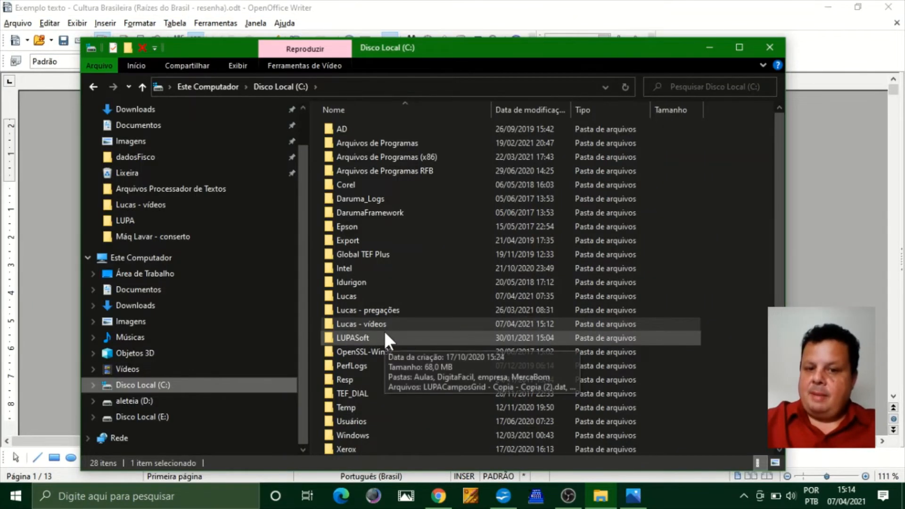
{"action": "double_click", "coordinate": [383, 331]}
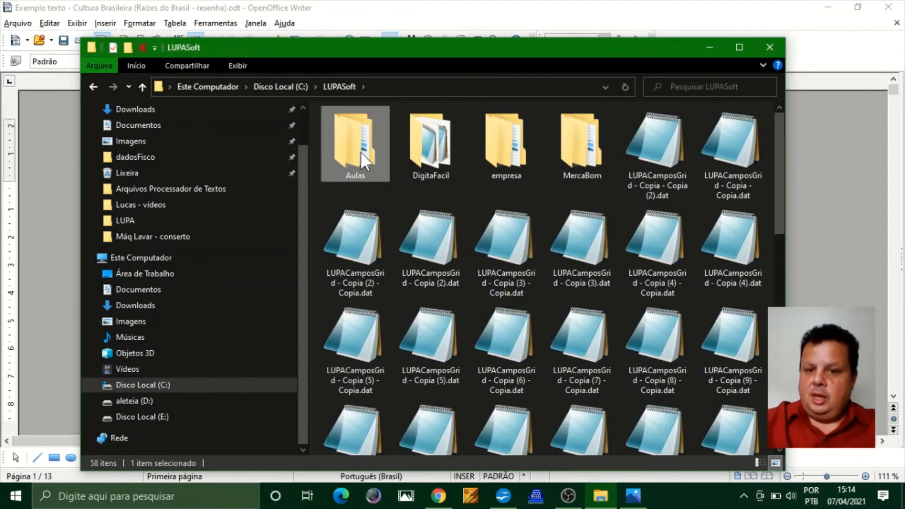
{"action": "double_click", "coordinate": [360, 151]}
{"action": "double_click", "coordinate": [365, 167]}
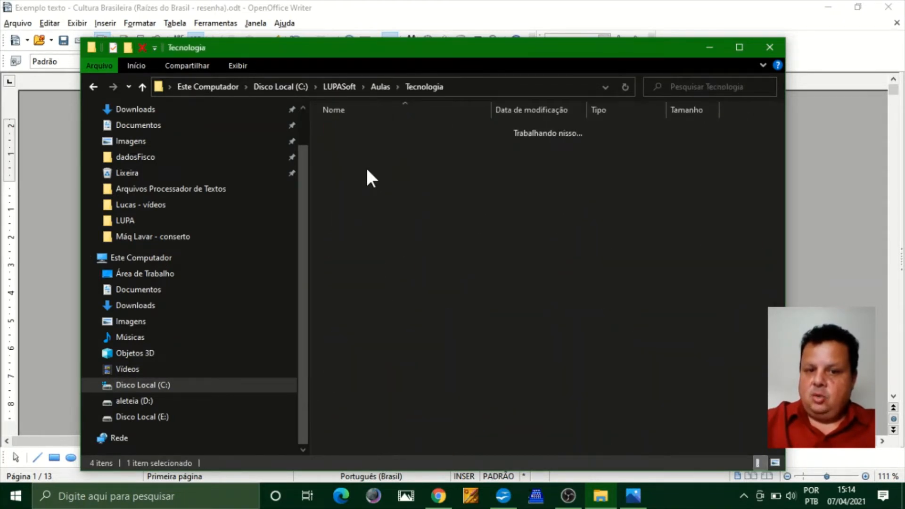
{"action": "double_click", "coordinate": [375, 129]}
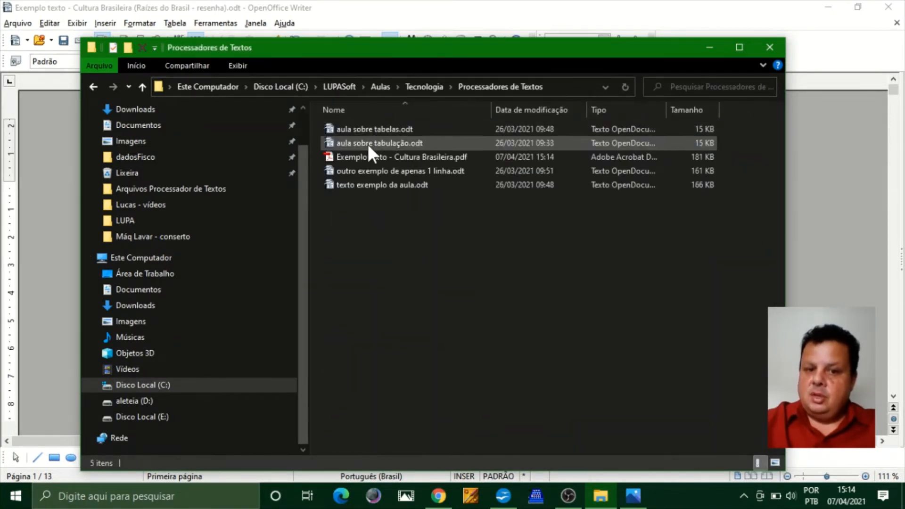
{"action": "left_click", "coordinate": [365, 157]}
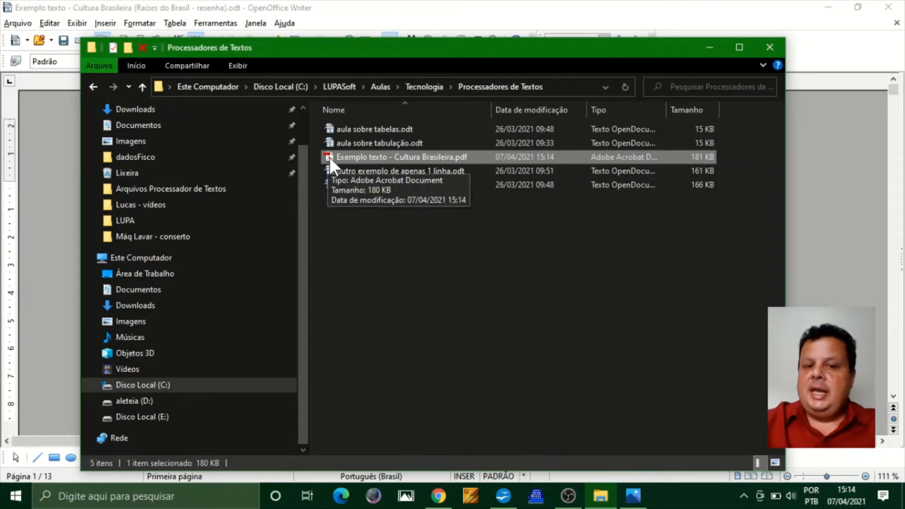
{"action": "left_click", "coordinate": [330, 137]}
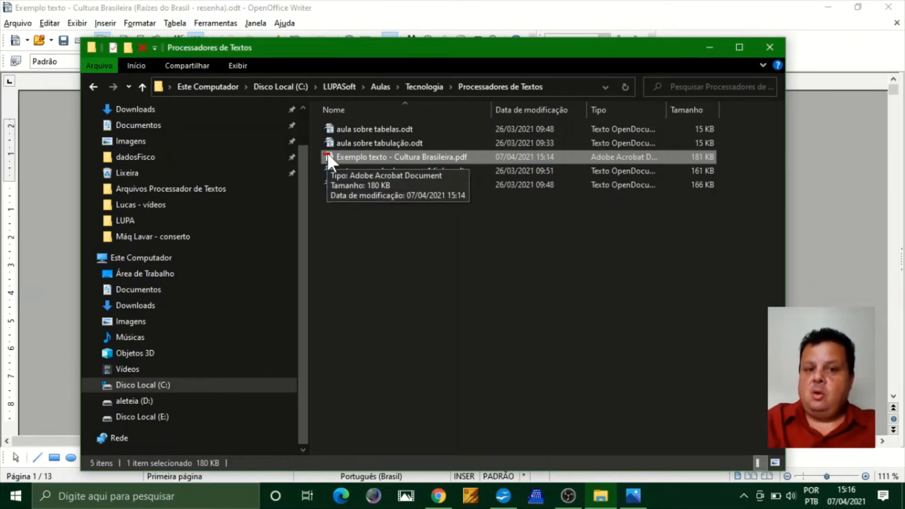
{"action": "left_click", "coordinate": [332, 146]}
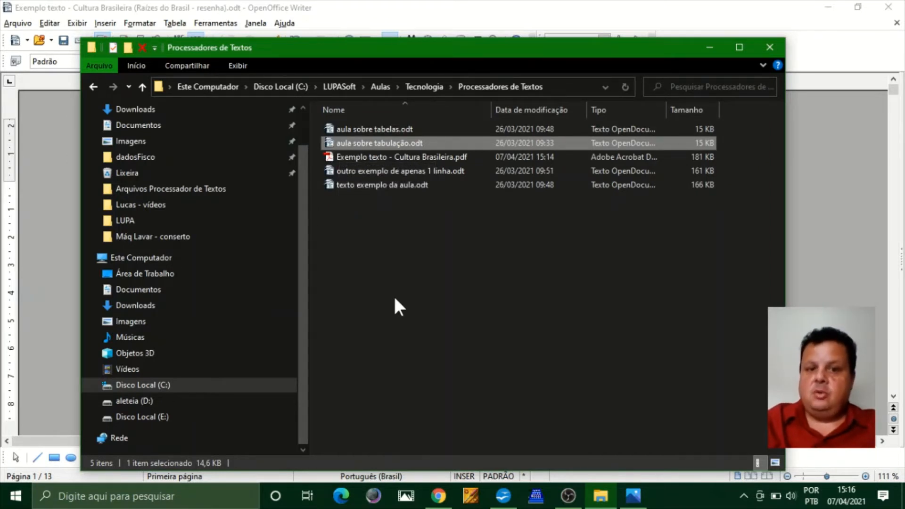
Step: Open "Exemplo texto - Cultura Brasileira.pdf" in Adobe Reader, review its pages up to Capítulo II, and close it
{"action": "left_click", "coordinate": [375, 158]}
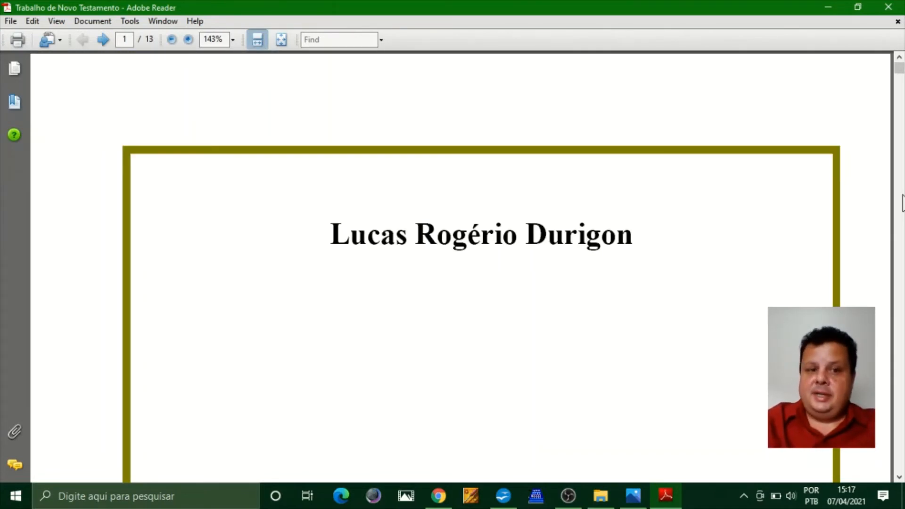
{"action": "scroll", "coordinate": [903, 203], "scroll_direction": "down", "scroll_amount": 20}
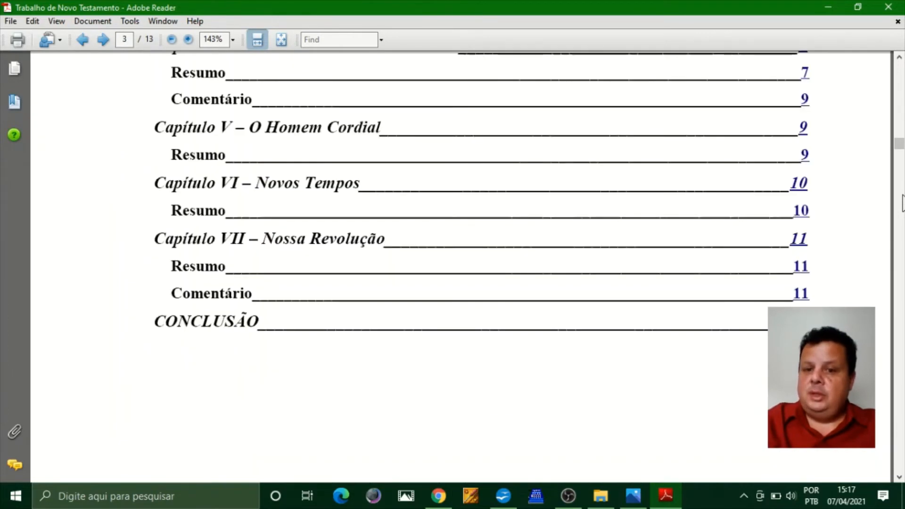
{"action": "scroll", "coordinate": [902, 203], "scroll_direction": "down", "scroll_amount": 12}
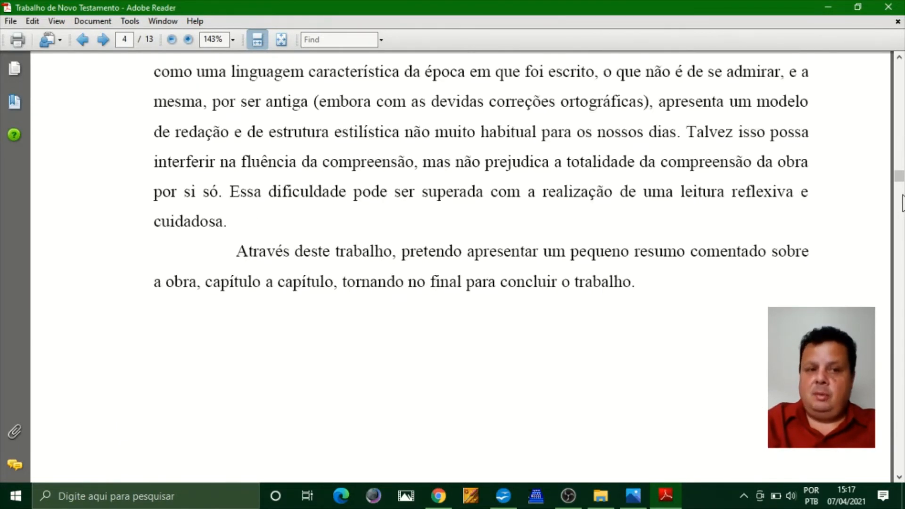
{"action": "scroll", "coordinate": [903, 202], "scroll_direction": "down", "scroll_amount": 8}
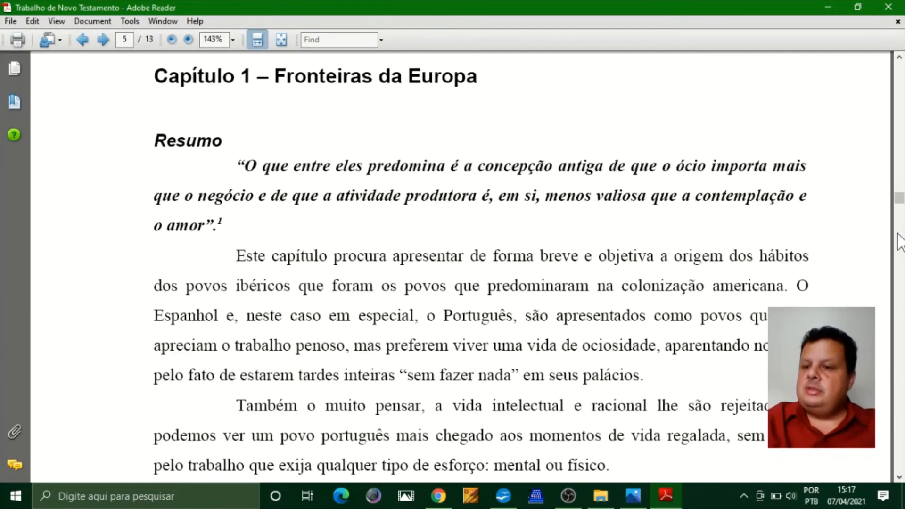
{"action": "scroll", "coordinate": [900, 242], "scroll_direction": "down", "scroll_amount": 10}
{"action": "scroll", "coordinate": [899, 271], "scroll_direction": "down", "scroll_amount": 5}
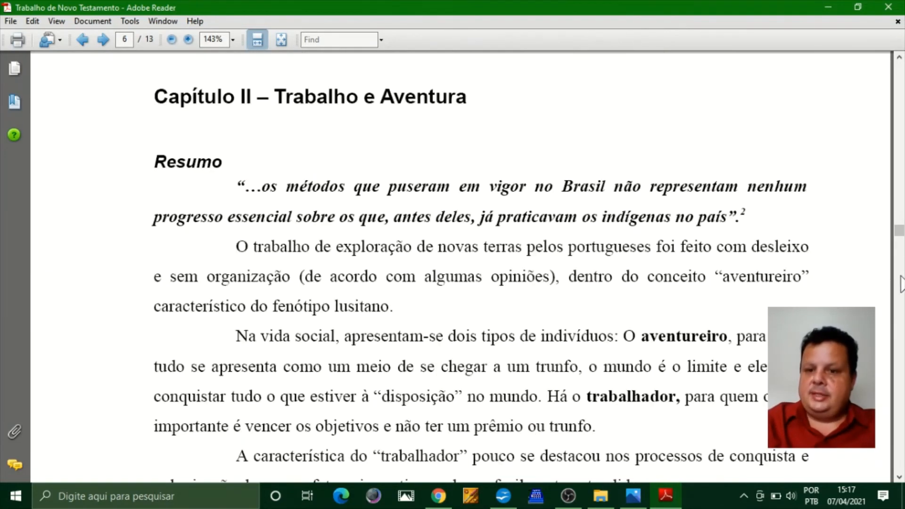
{"action": "left_click_drag", "start_coordinate": [482, 269], "coordinate": [594, 233]}
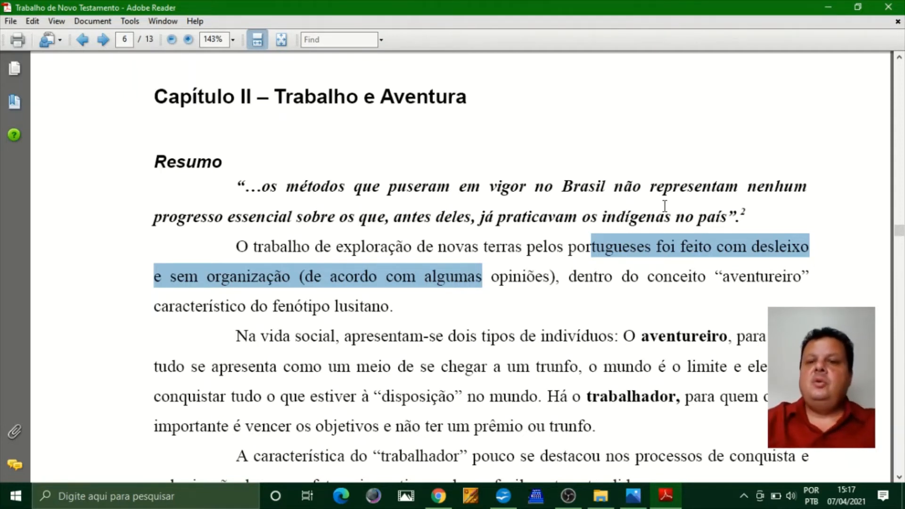
{"action": "left_click", "coordinate": [888, 7]}
{"action": "left_click", "coordinate": [395, 244]}
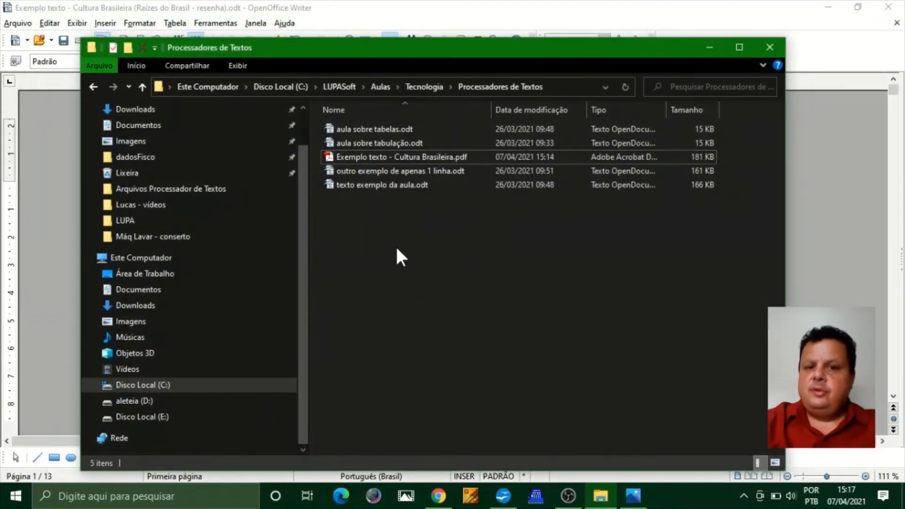
Step: Return to the OpenOffice Writer document and open its PDF export options
{"action": "left_click", "coordinate": [417, 6]}
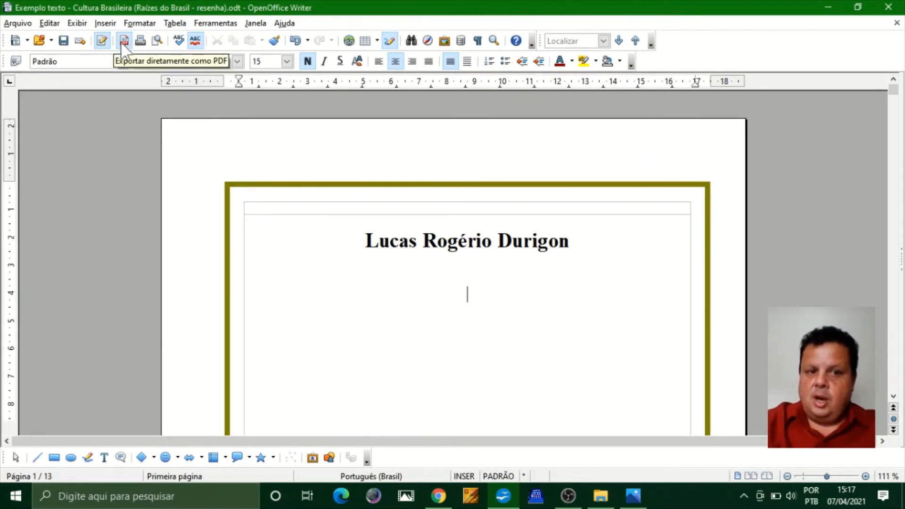
{"action": "left_click", "coordinate": [20, 24]}
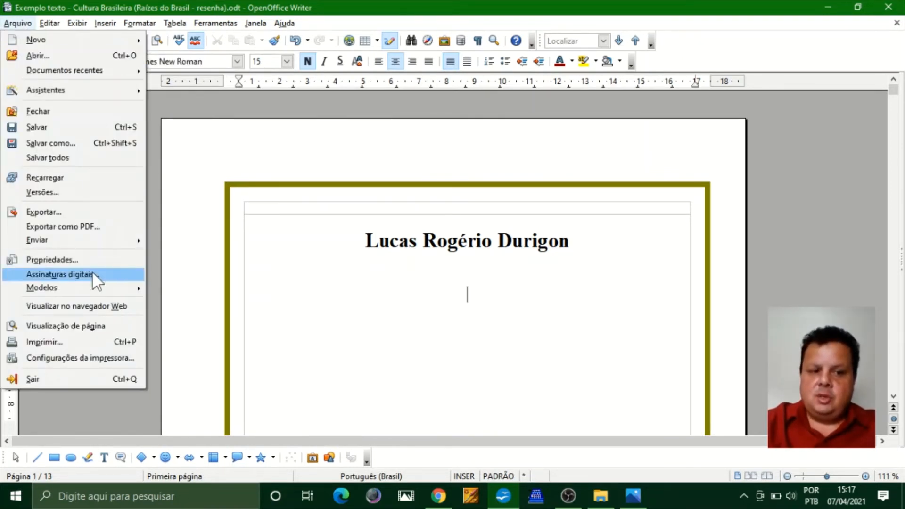
{"action": "left_click", "coordinate": [123, 224]}
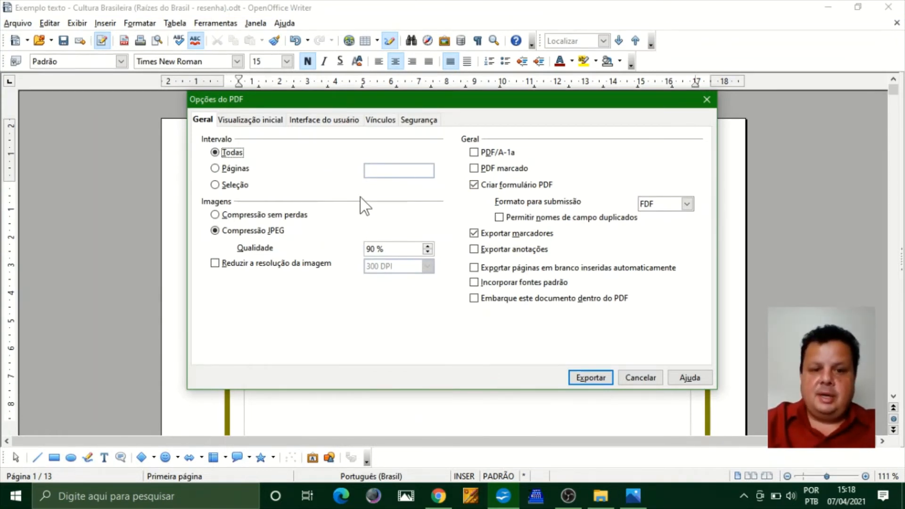
Step: Limit the PDF export range to pages 1-5
{"action": "left_click", "coordinate": [216, 168]}
{"action": "left_click", "coordinate": [415, 171]}
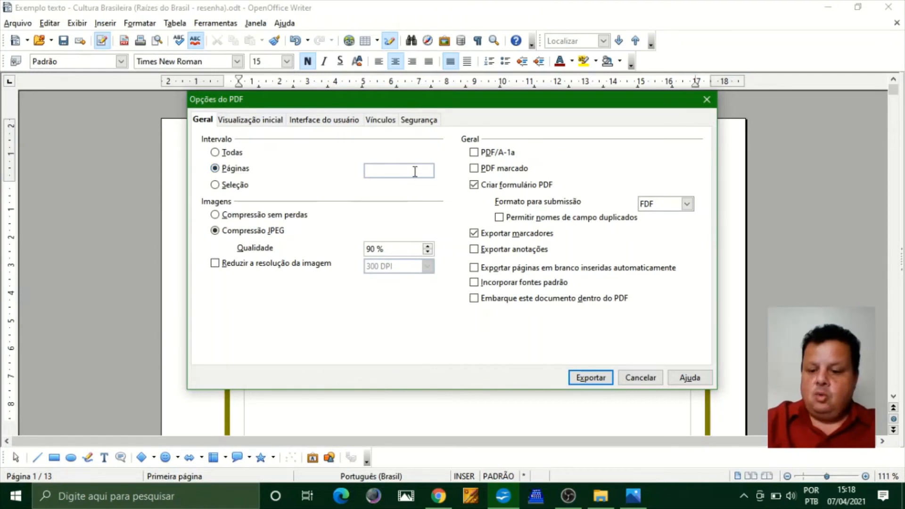
{"action": "type", "text": "1-5"}
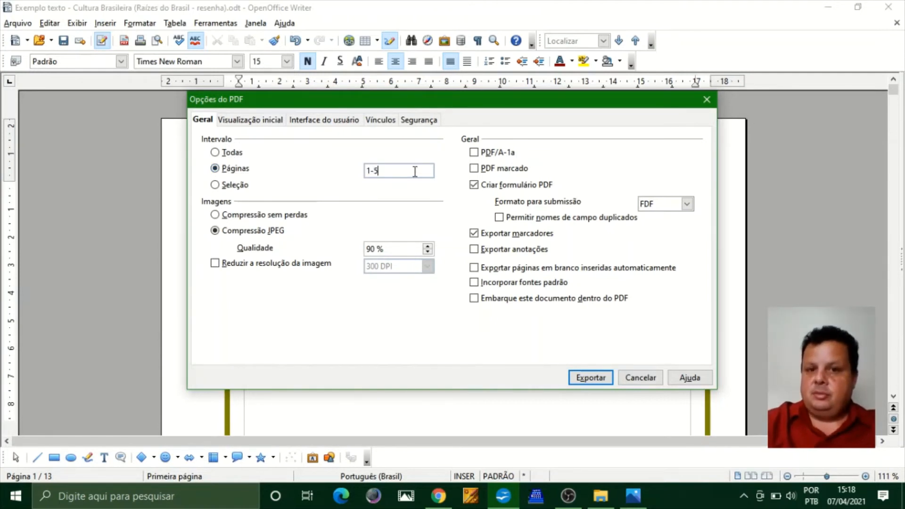
Step: Set the export range to all pages and export the PDF to Processadores de Textos under the suggested file name
{"action": "left_click", "coordinate": [232, 155]}
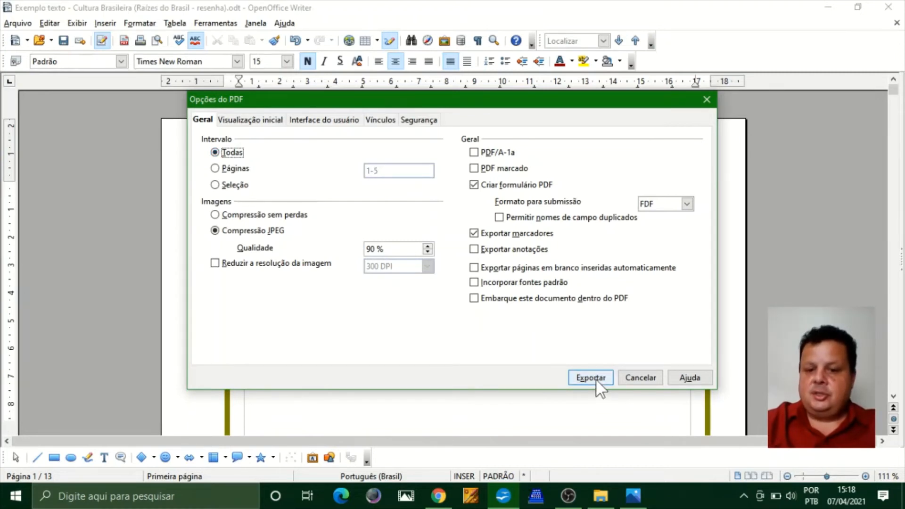
{"action": "left_click", "coordinate": [597, 380]}
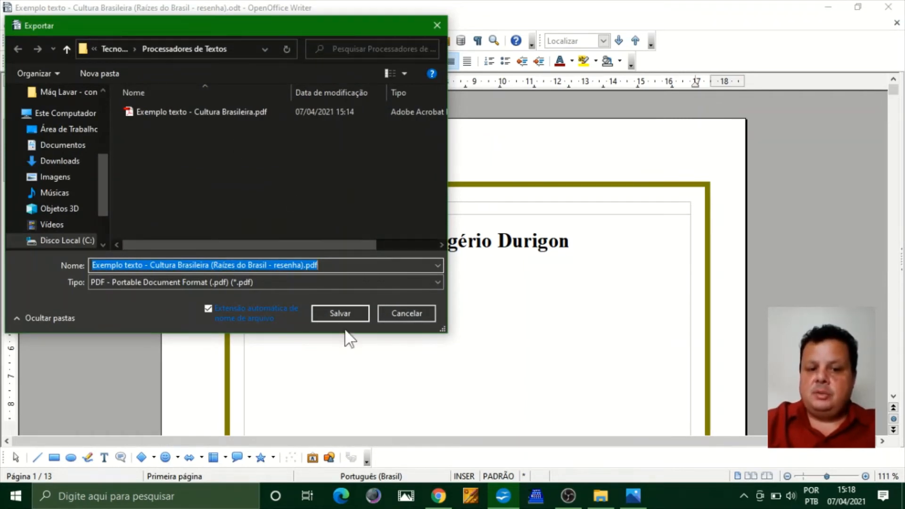
{"action": "left_click", "coordinate": [346, 313]}
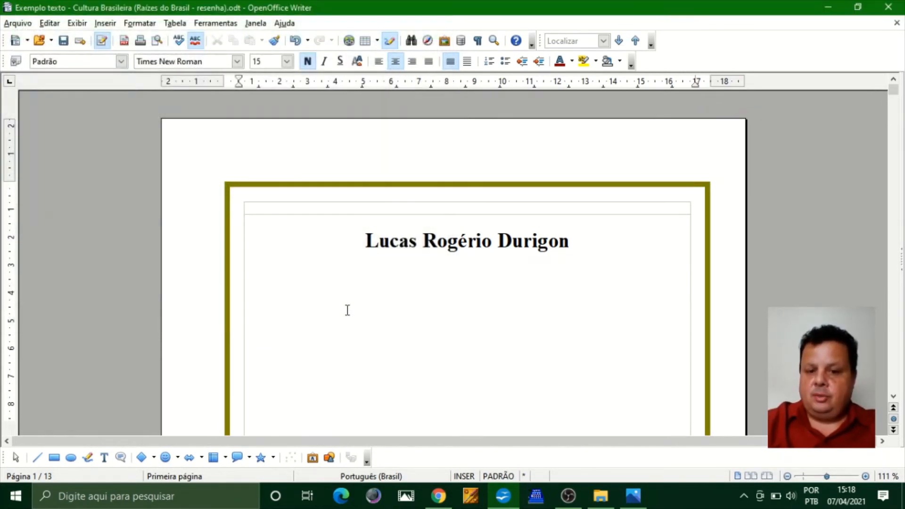
Step: Check the second exported PDF in the Processadores de Textos folder in File Explorer, then return to OpenOffice Writer
{"action": "left_click", "coordinate": [600, 496]}
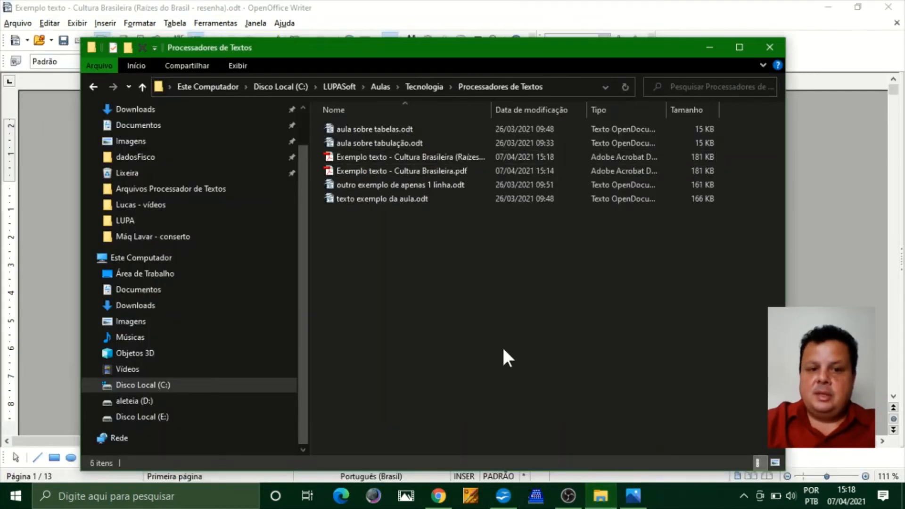
{"action": "left_click", "coordinate": [455, 159]}
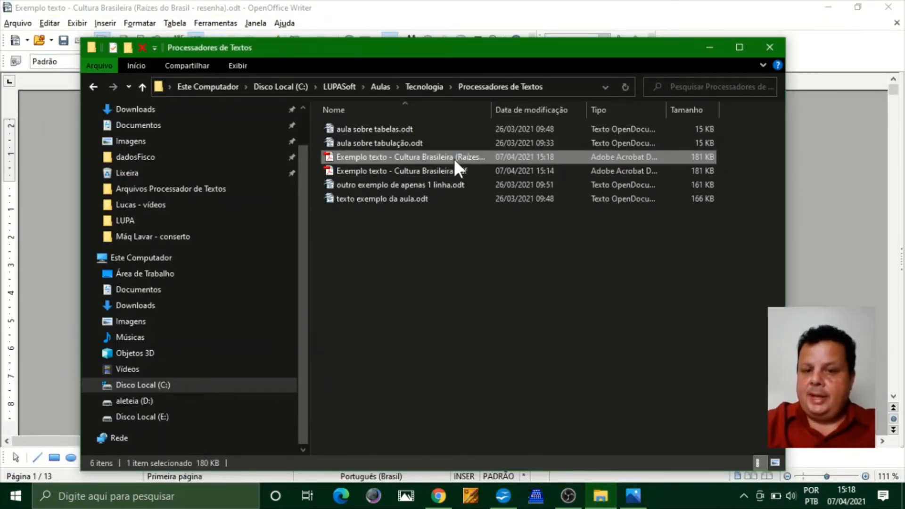
{"action": "left_click", "coordinate": [469, 8]}
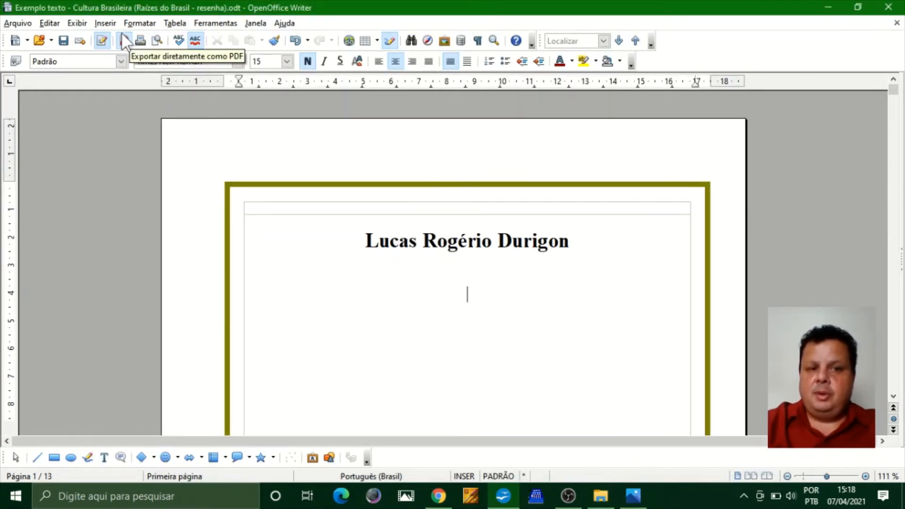
{"action": "left_click", "coordinate": [18, 23]}
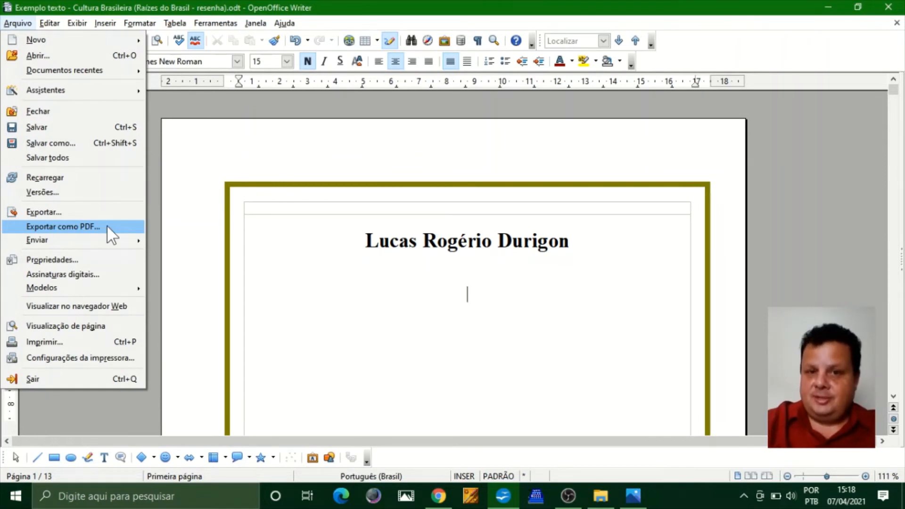
{"action": "key", "text": "Escape"}
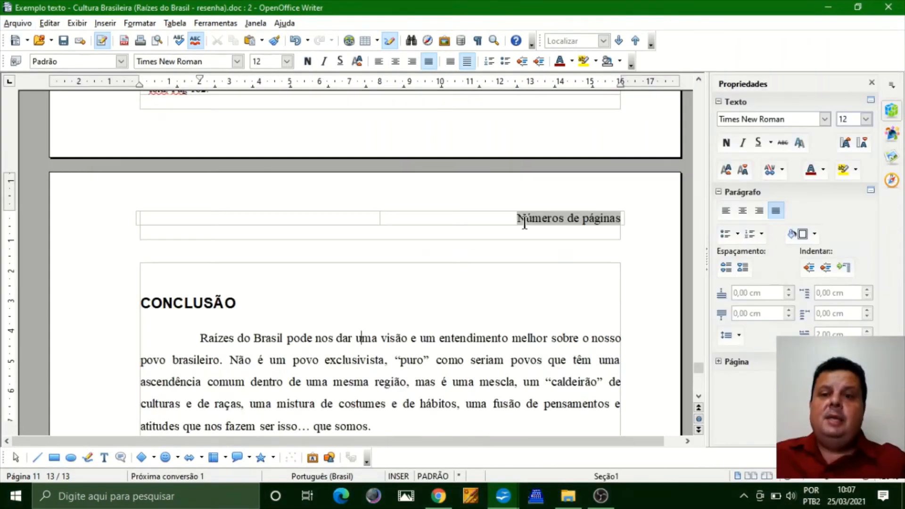
Step: Close the Cultura Brasileira .doc document and discard its unsaved changes
{"action": "left_click", "coordinate": [18, 23]}
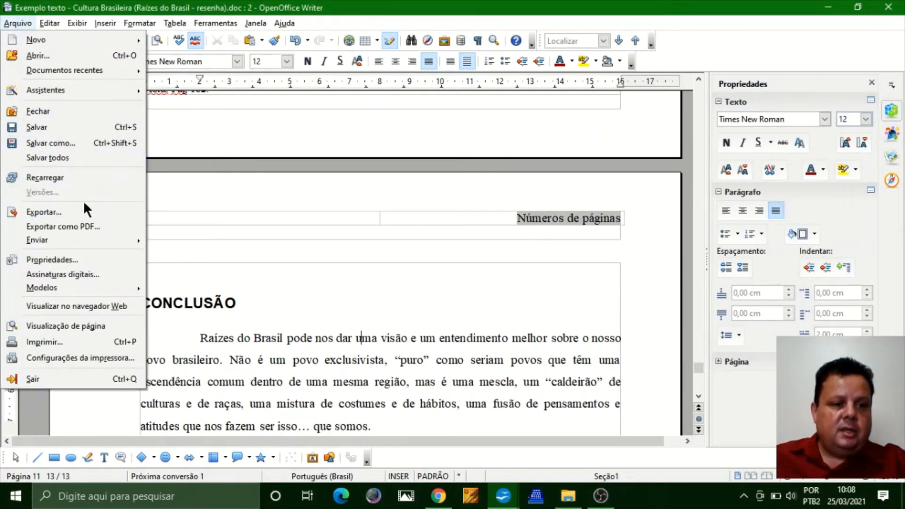
{"action": "left_click", "coordinate": [66, 114]}
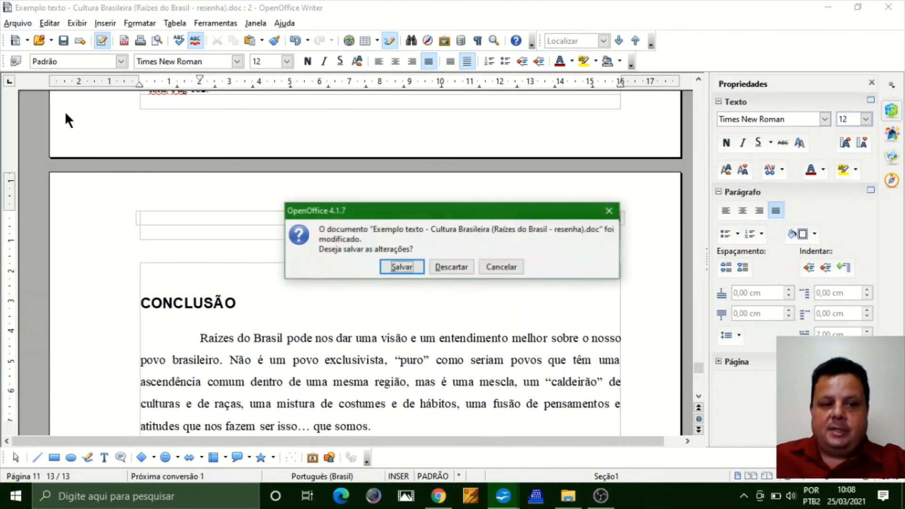
{"action": "left_click", "coordinate": [452, 267]}
Step: Start saving the untitled birthday party list, choosing the folder LUPASoft > Aulas > Tecnologia > Processadores de Textos on drive C: as the destination
{"action": "scroll", "coordinate": [481, 279], "scroll_direction": "down", "scroll_amount": 5}
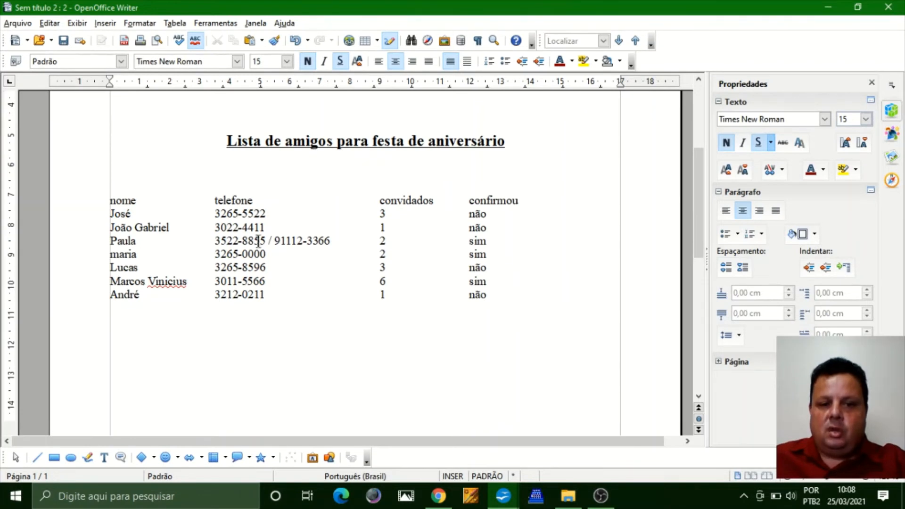
{"action": "left_click", "coordinate": [591, 316]}
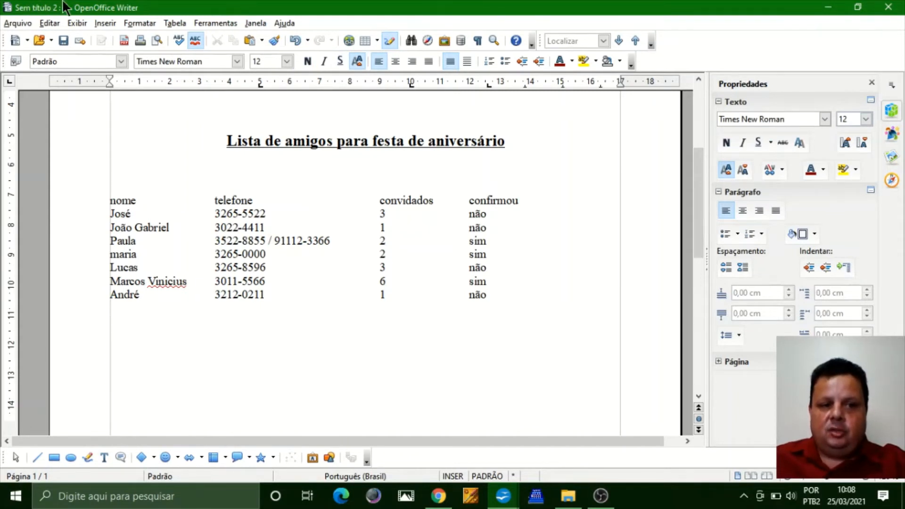
{"action": "left_click", "coordinate": [64, 41]}
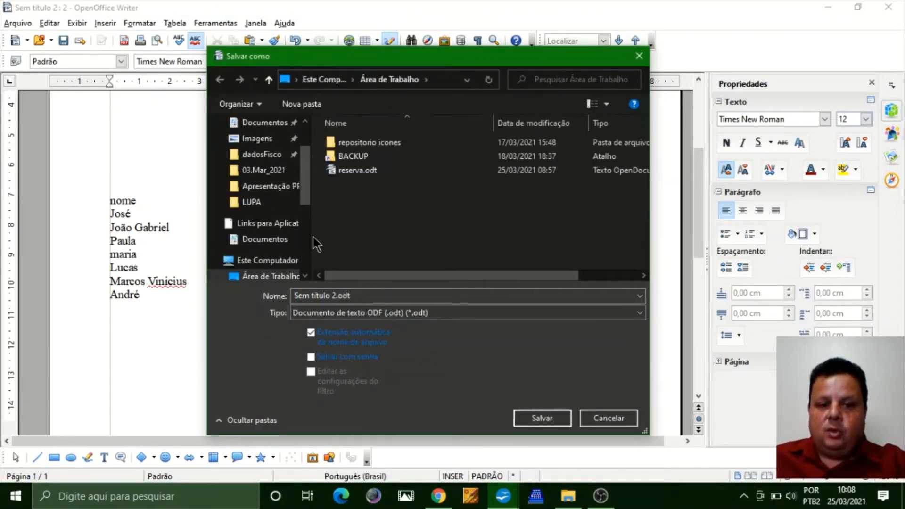
{"action": "scroll", "coordinate": [310, 238], "scroll_direction": "down", "scroll_amount": 3}
{"action": "left_click", "coordinate": [267, 234]}
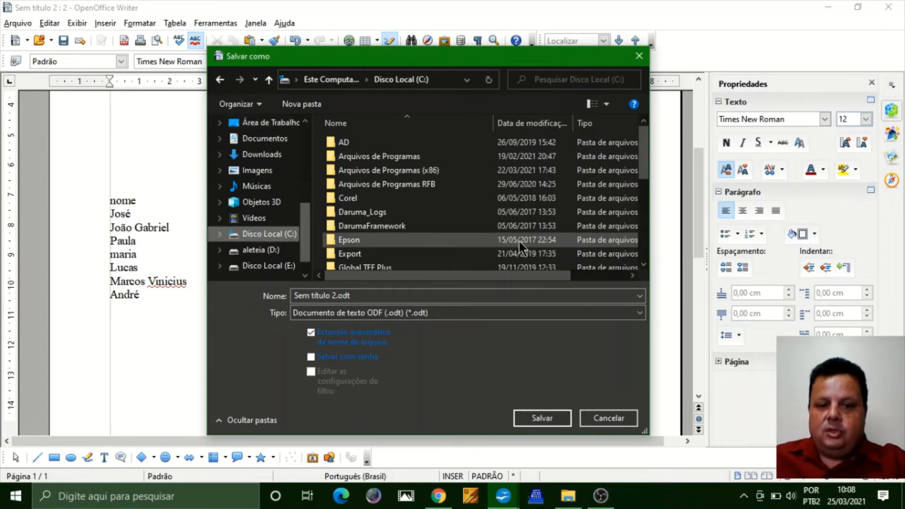
{"action": "scroll", "coordinate": [398, 246], "scroll_direction": "down", "scroll_amount": 1}
{"action": "scroll", "coordinate": [391, 257], "scroll_direction": "down", "scroll_amount": 1}
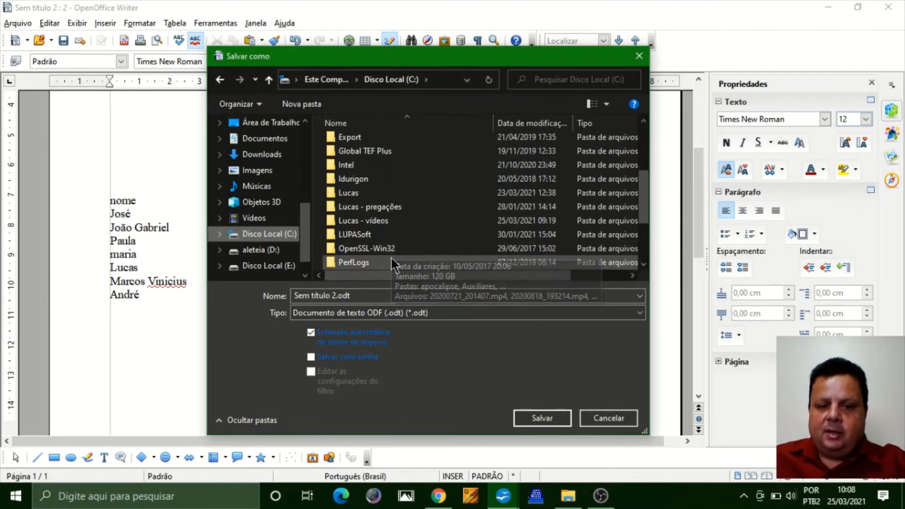
{"action": "double_click", "coordinate": [379, 239]}
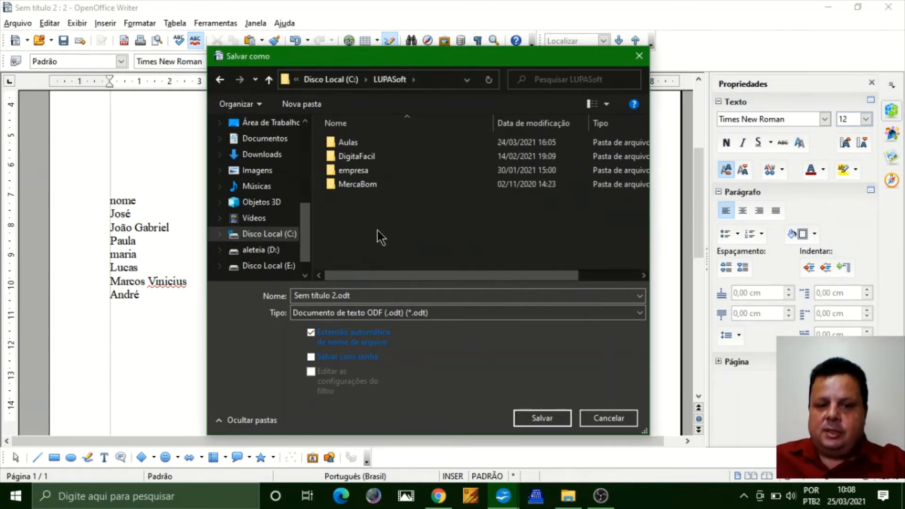
{"action": "double_click", "coordinate": [364, 141]}
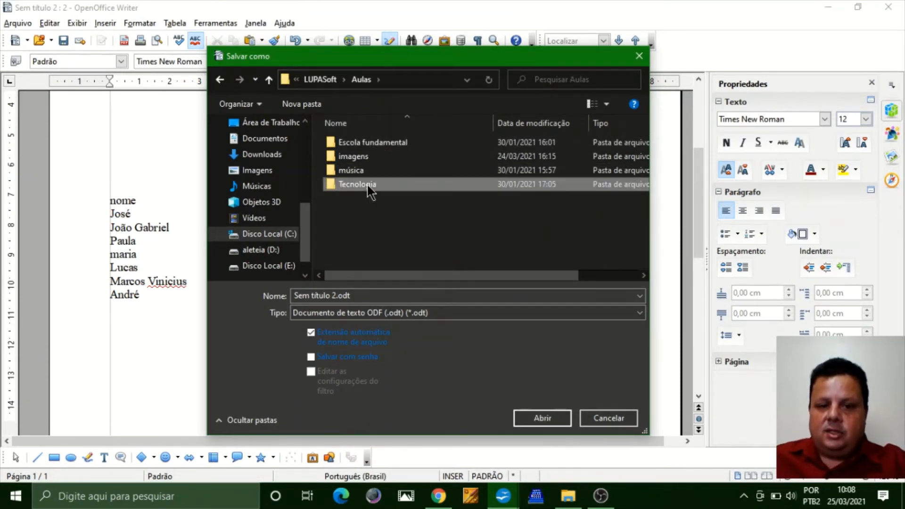
{"action": "double_click", "coordinate": [367, 184]}
{"action": "double_click", "coordinate": [372, 144]}
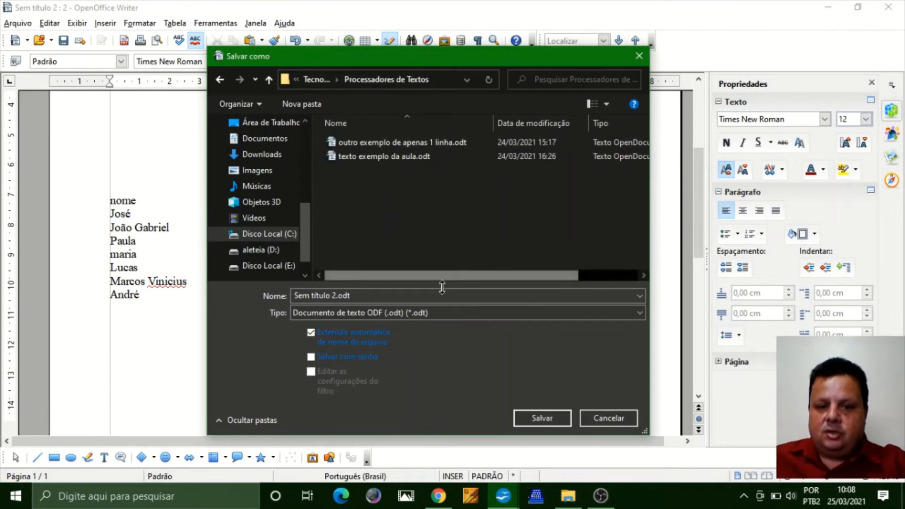
Step: Name the file "aula sobre tabulação" and save it as an ODF text document
{"action": "left_click", "coordinate": [445, 295]}
{"action": "type", "text": "aula sobre tabulação"}
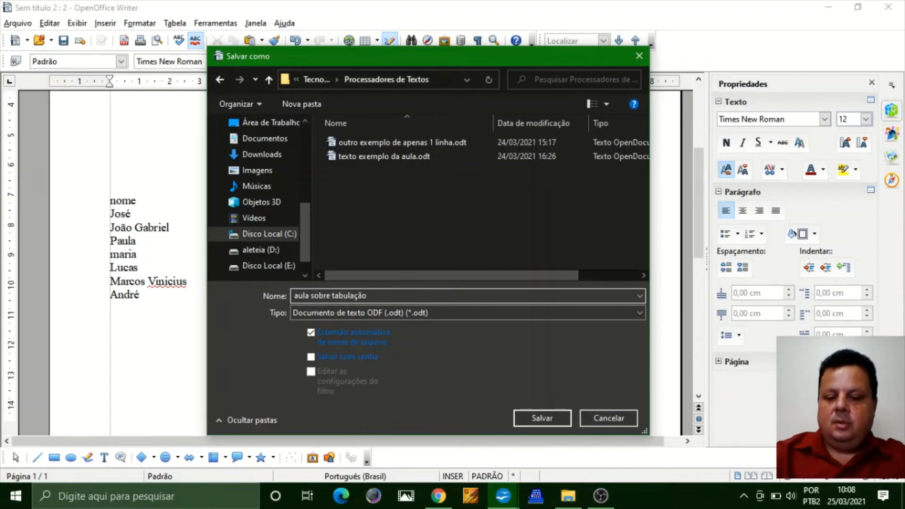
{"action": "key", "text": "Return"}
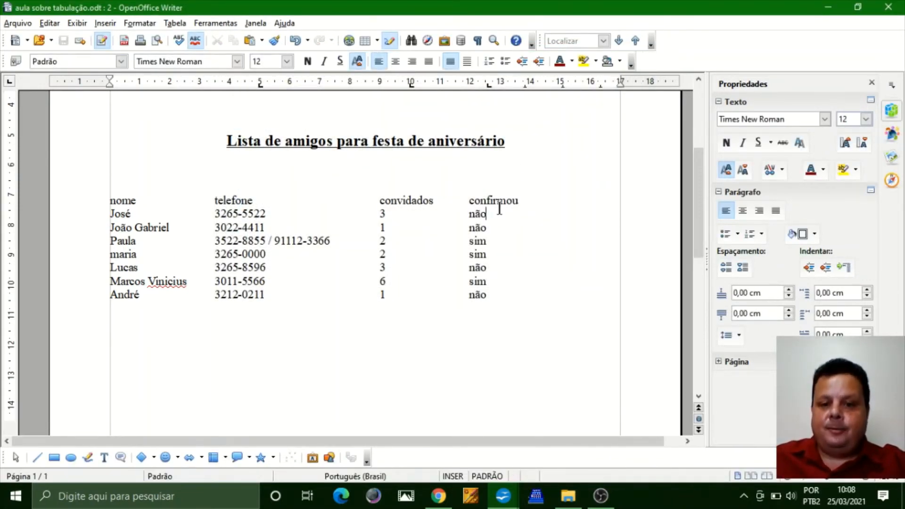
Step: Go through the convidados and confirmou columns row by row, ending at the end of the first guest's confirmou entry
{"action": "left_click", "coordinate": [501, 250]}
{"action": "left_click", "coordinate": [354, 287]}
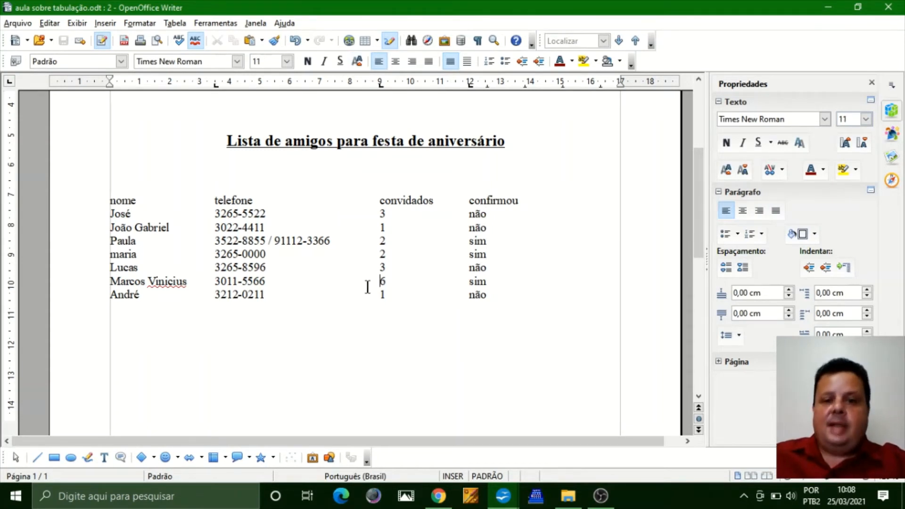
{"action": "left_click", "coordinate": [396, 200]}
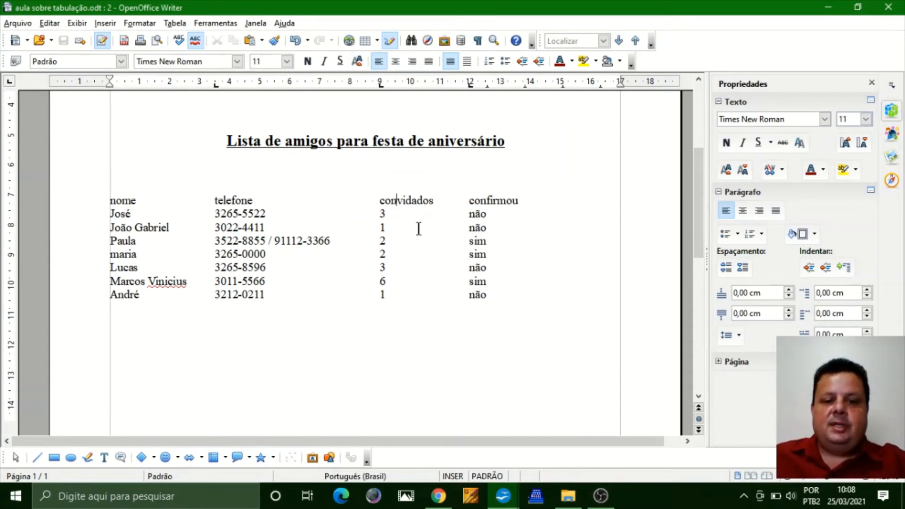
{"action": "left_click", "coordinate": [497, 216]}
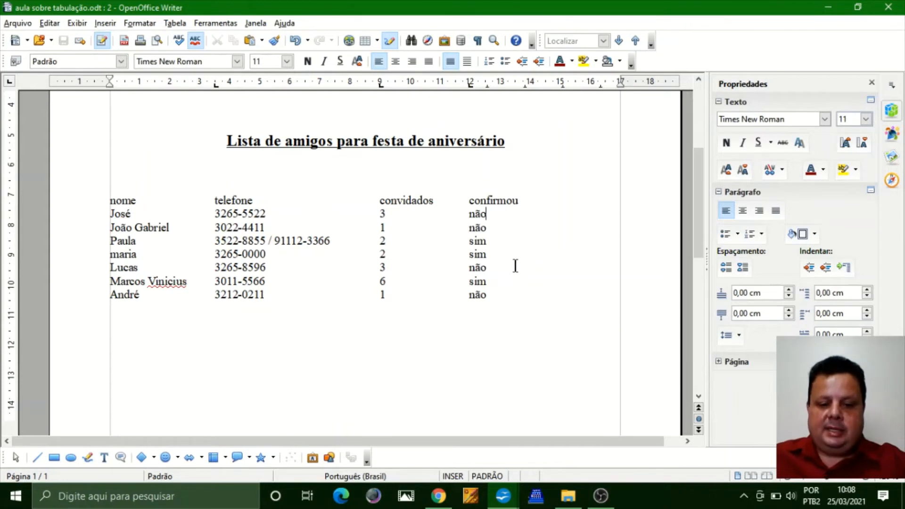
{"action": "left_click", "coordinate": [503, 226]}
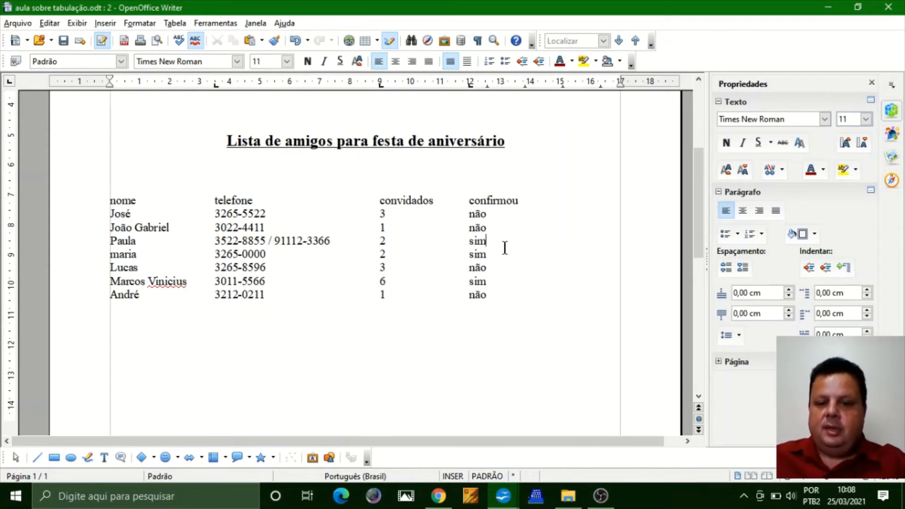
{"action": "left_click", "coordinate": [505, 267]}
{"action": "left_click", "coordinate": [507, 281]}
{"action": "left_click", "coordinate": [510, 295]}
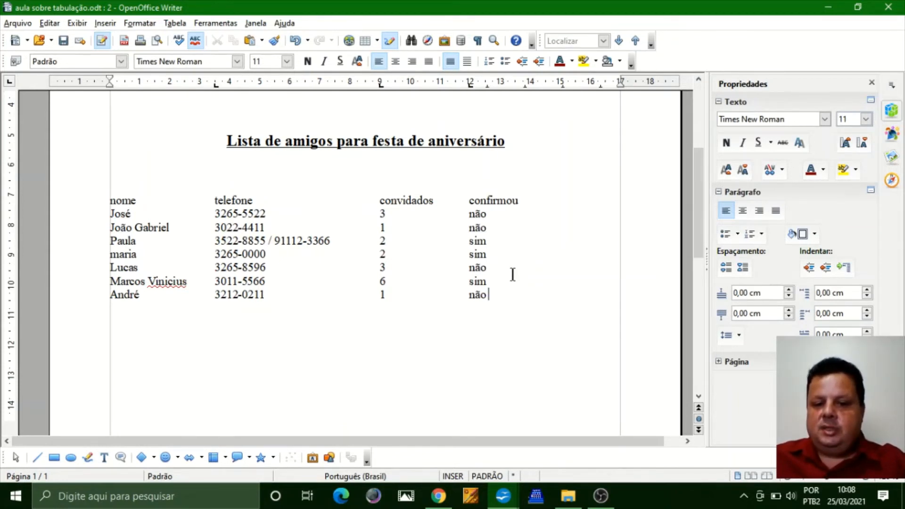
{"action": "left_click", "coordinate": [504, 216]}
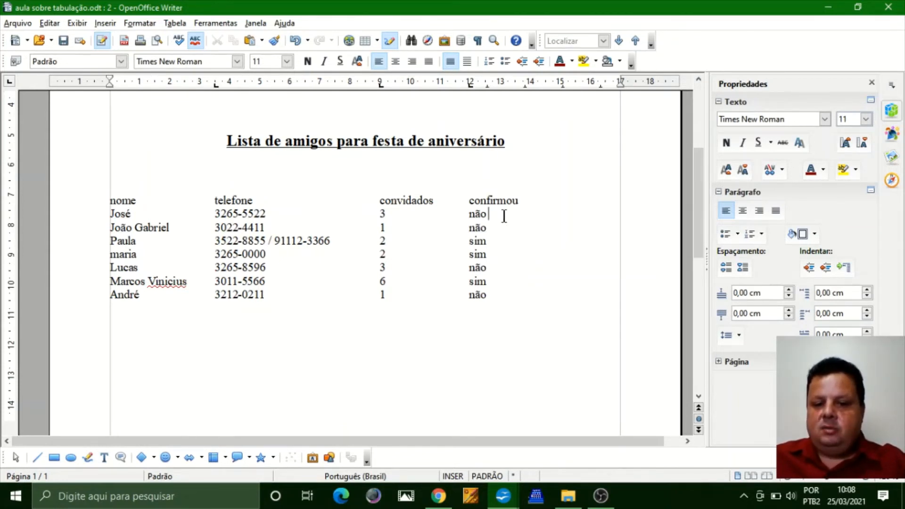
Step: View the special characters available for Times New Roman and close the dialog without inserting any
{"action": "left_click", "coordinate": [105, 24]}
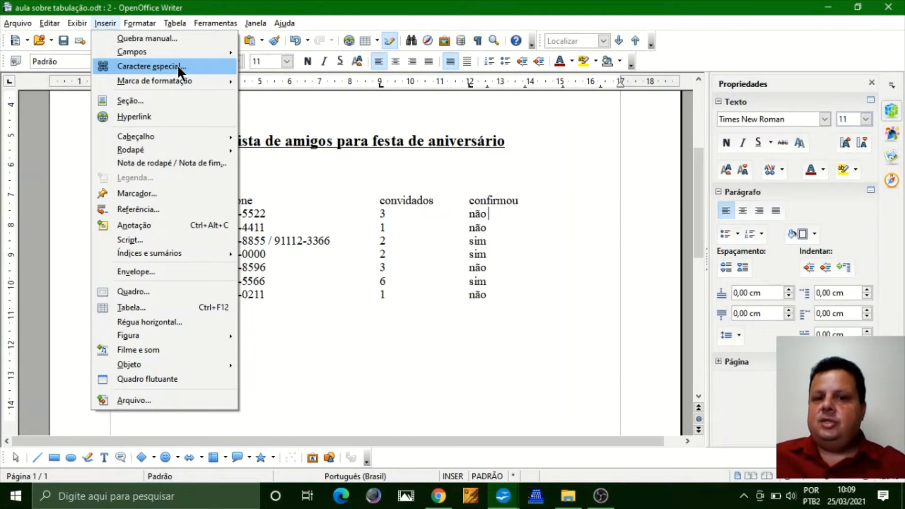
{"action": "left_click", "coordinate": [109, 20]}
{"action": "left_click", "coordinate": [107, 20]}
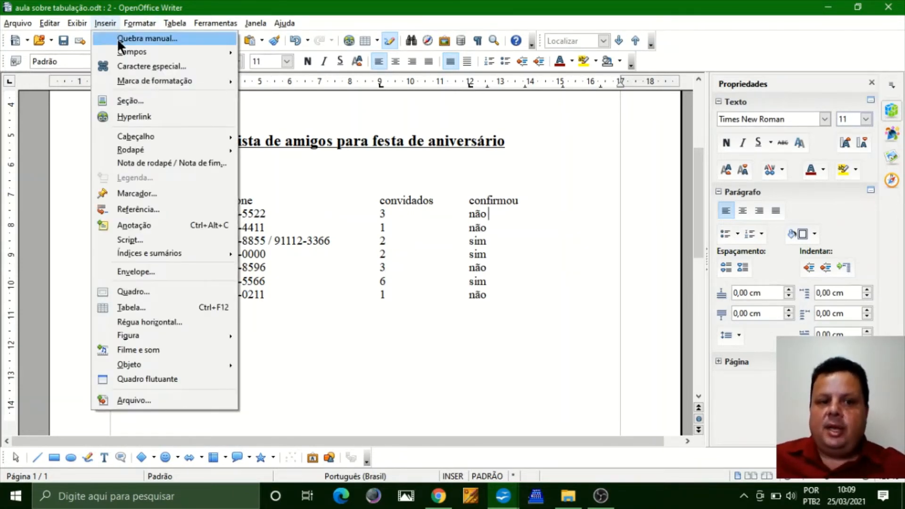
{"action": "left_click", "coordinate": [176, 67]}
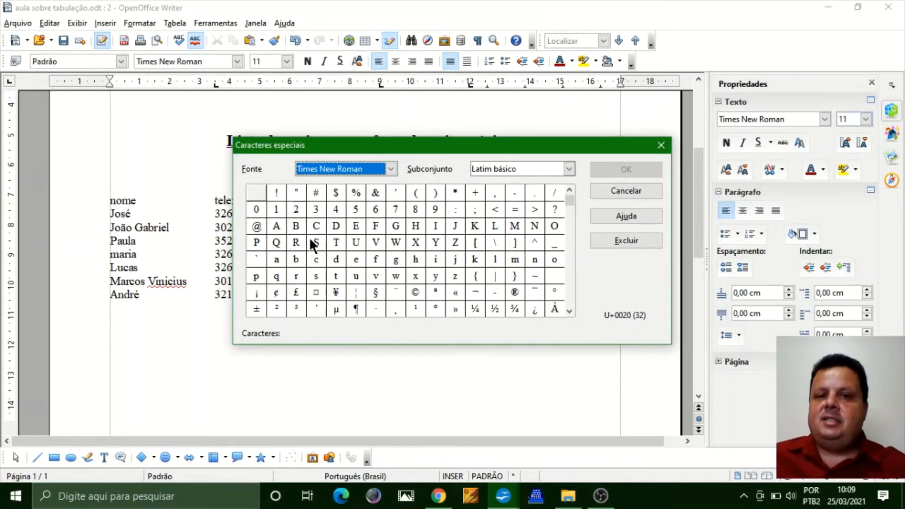
{"action": "left_click", "coordinate": [603, 193]}
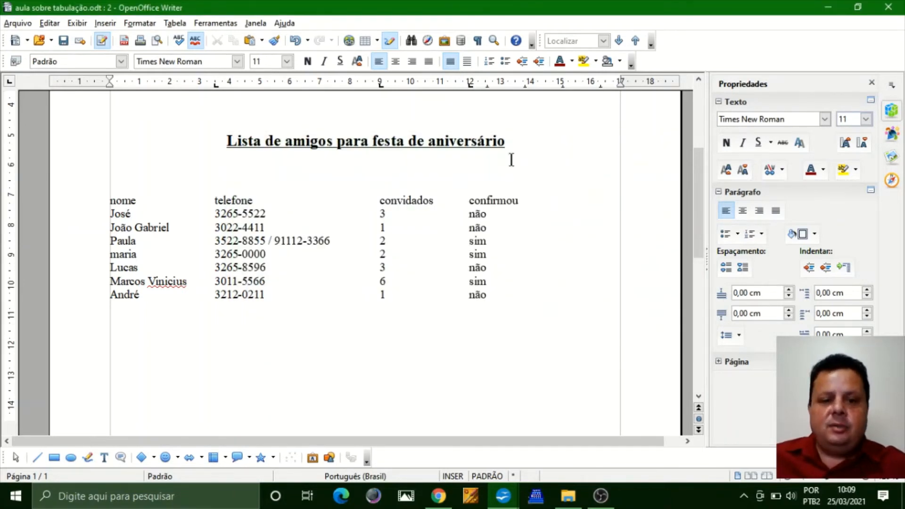
Step: Set the font of the title "Lista de amigos para festa de aniversário" to Verdana
{"action": "left_click_drag", "start_coordinate": [506, 142], "coordinate": [222, 143]}
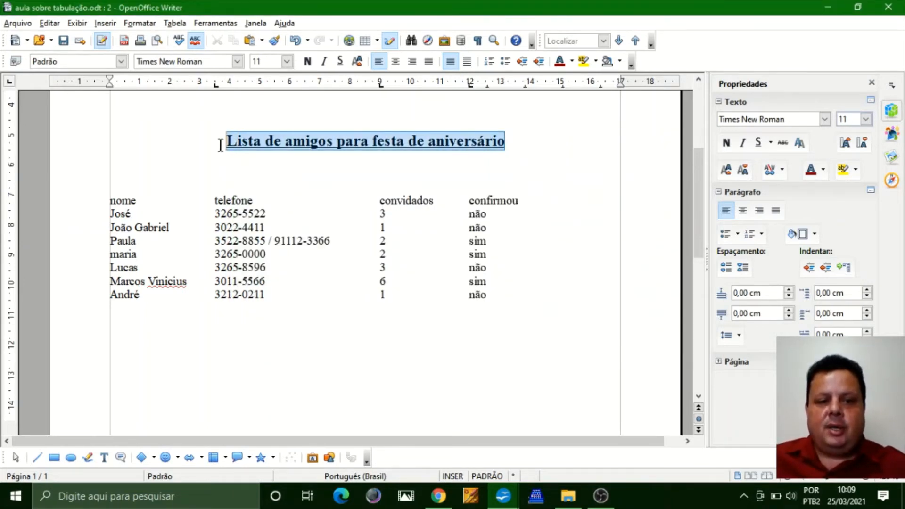
{"action": "left_click", "coordinate": [233, 65]}
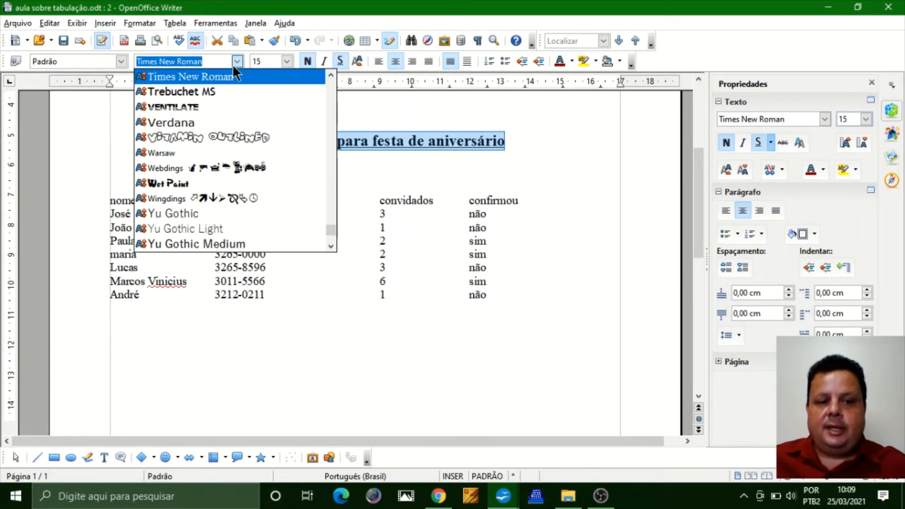
{"action": "left_click", "coordinate": [232, 123]}
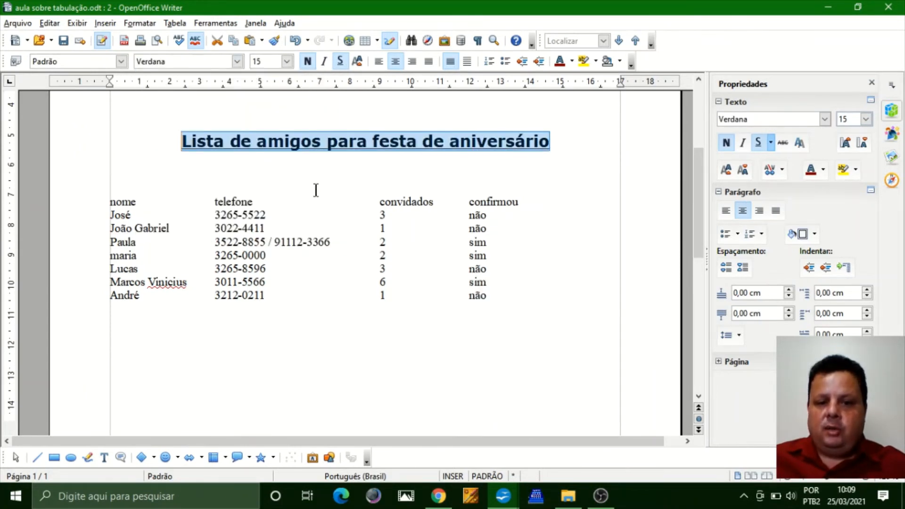
{"action": "left_click", "coordinate": [399, 144]}
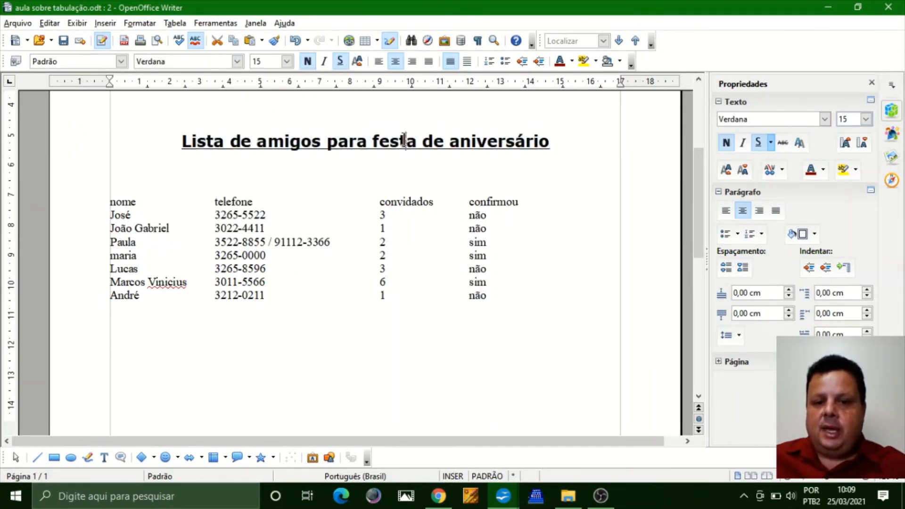
Step: Try the Animals font on the whole title and undo the font change
{"action": "left_click_drag", "start_coordinate": [557, 141], "coordinate": [142, 141]}
{"action": "left_click", "coordinate": [237, 61]}
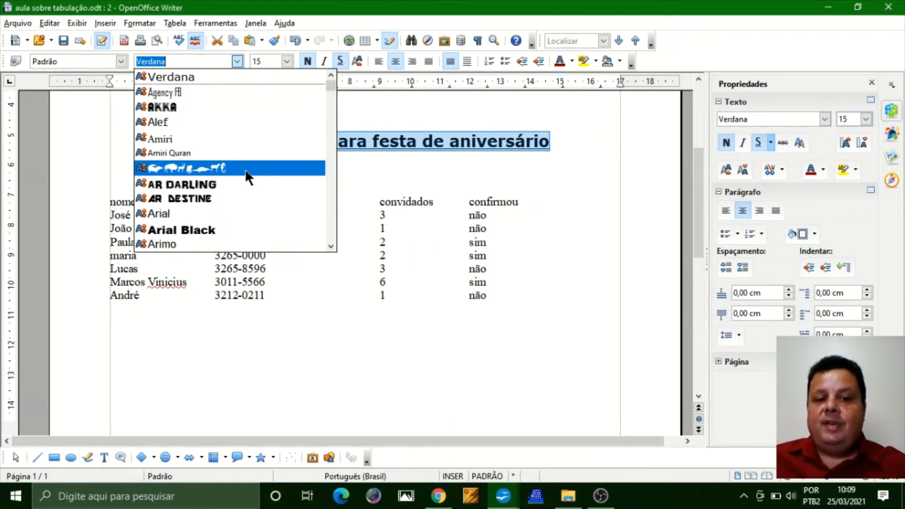
{"action": "left_click", "coordinate": [245, 169]}
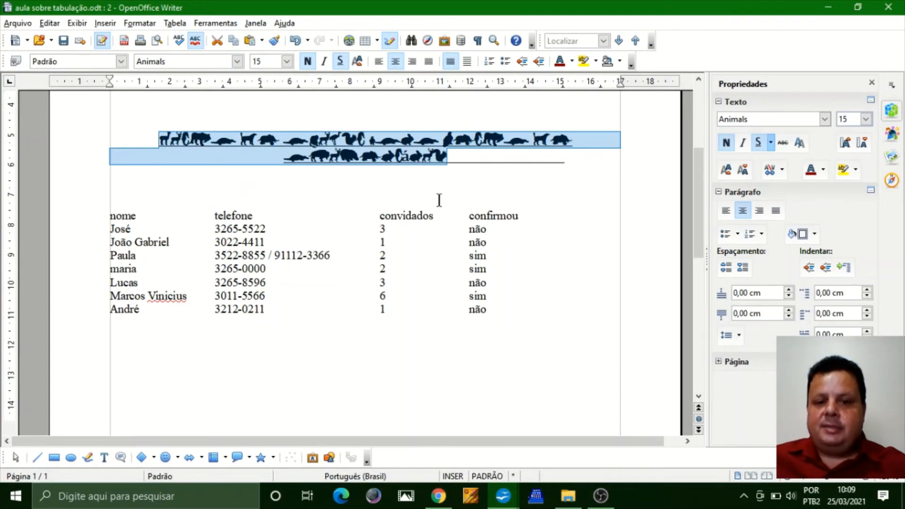
{"action": "key", "text": "ctrl+z"}
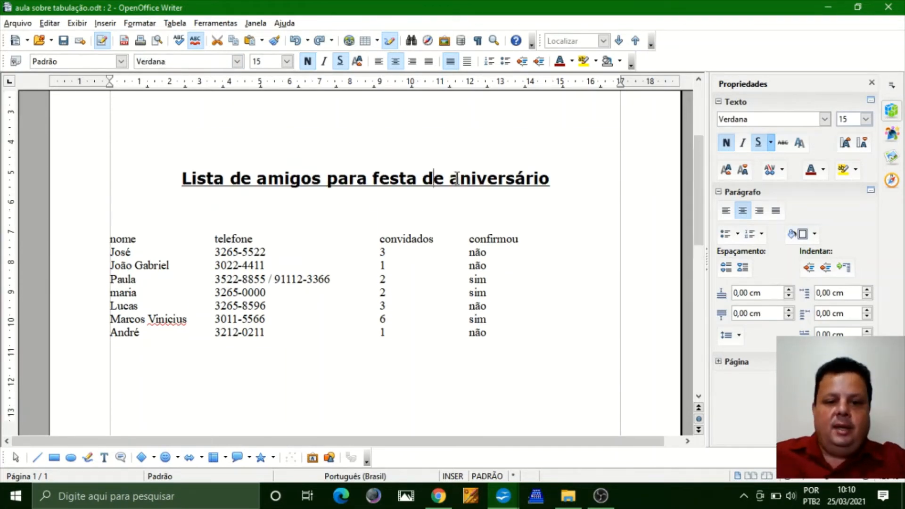
Step: Set only the word "amigos" in the title to the Animals font
{"action": "double_click", "coordinate": [300, 184]}
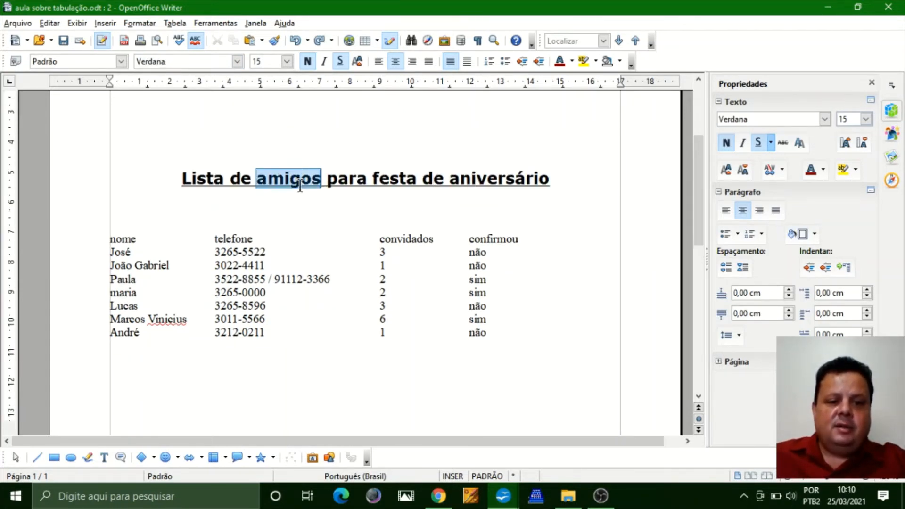
{"action": "left_click", "coordinate": [238, 61]}
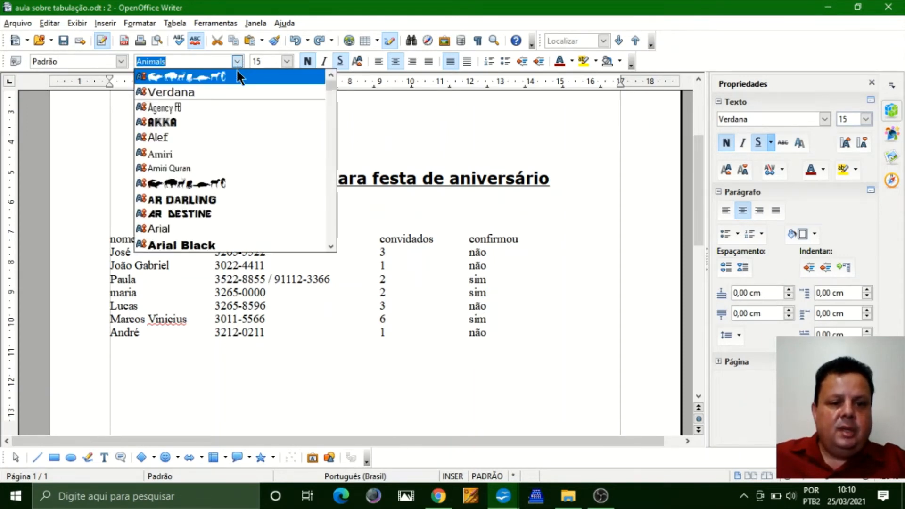
{"action": "left_click", "coordinate": [236, 183]}
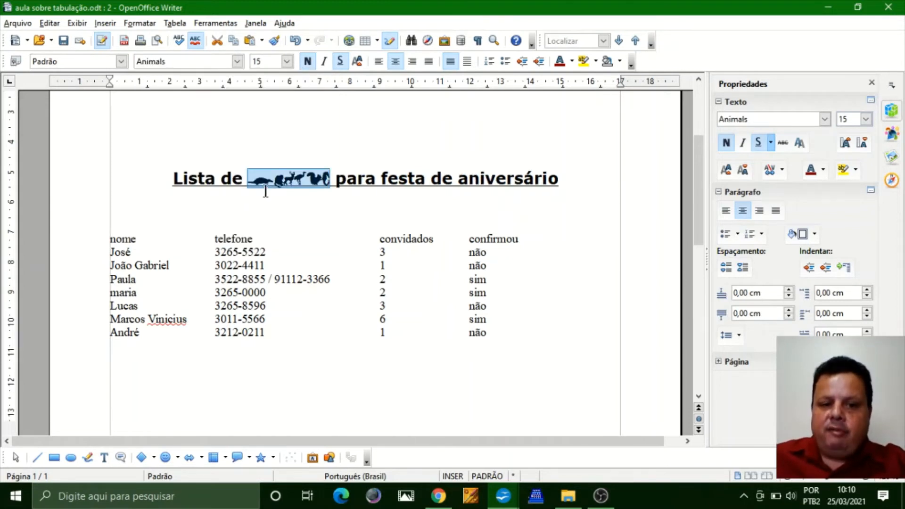
Step: Enlarge only the word "amigos" in the title to font size 60
{"action": "left_click", "coordinate": [415, 179]}
{"action": "key", "text": "shift+Right"}
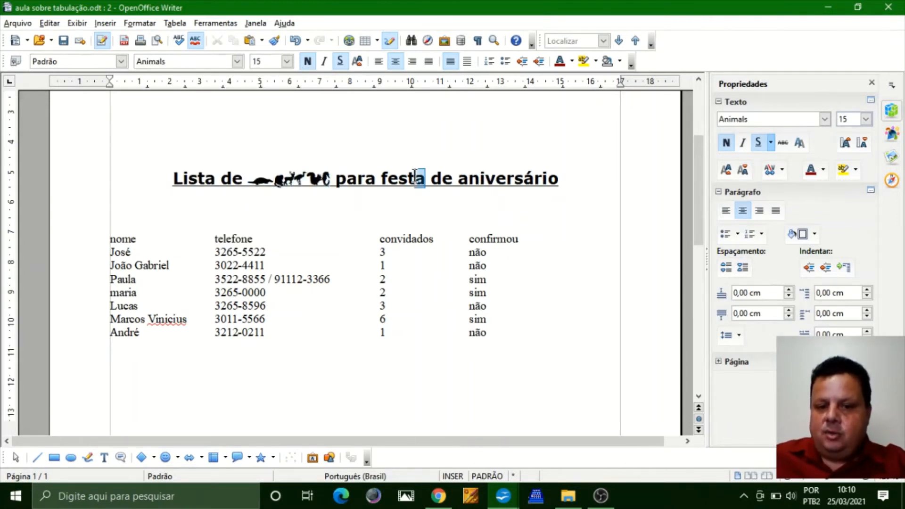
{"action": "left_click", "coordinate": [327, 175]}
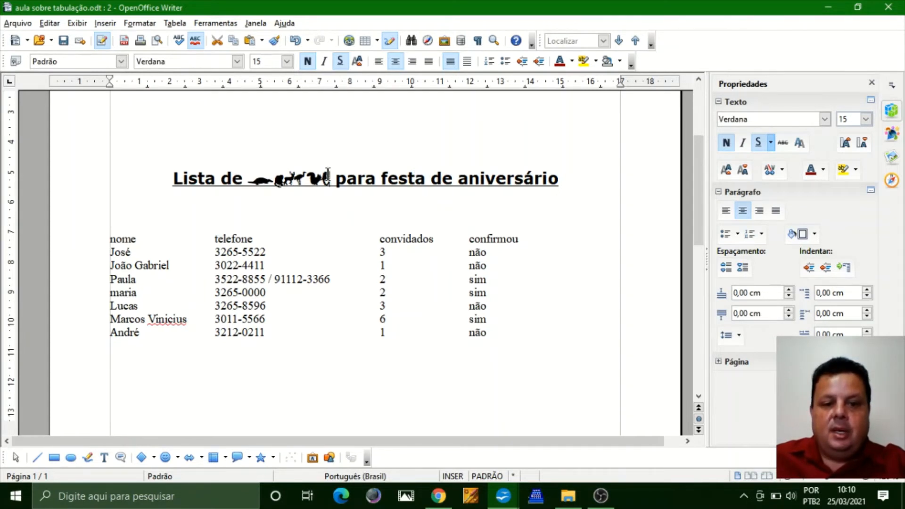
{"action": "left_click_drag", "start_coordinate": [274, 181], "coordinate": [255, 184]}
{"action": "double_click", "coordinate": [264, 181]}
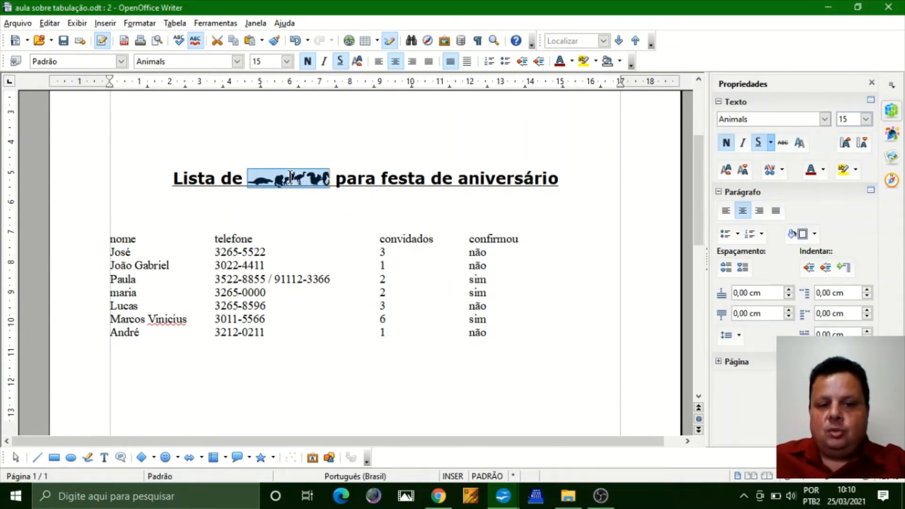
{"action": "left_click", "coordinate": [286, 62]}
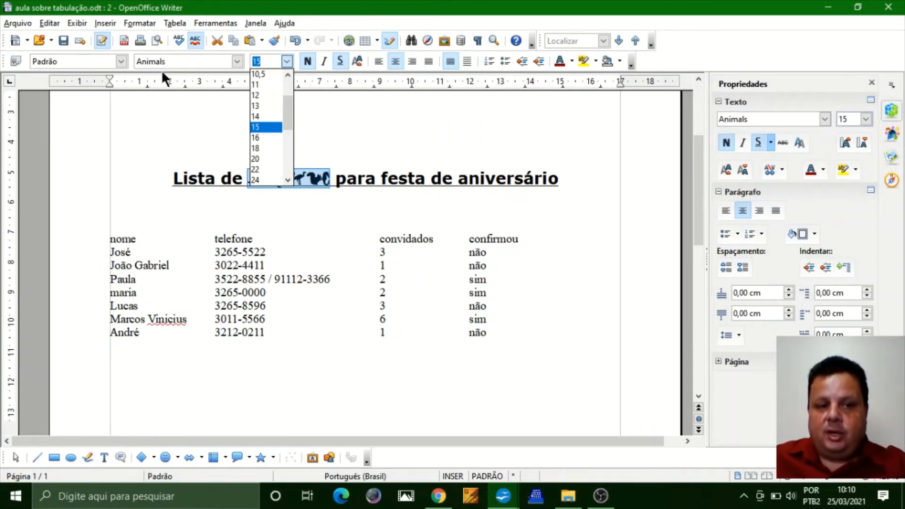
{"action": "left_click", "coordinate": [287, 157]}
{"action": "left_click", "coordinate": [267, 170]}
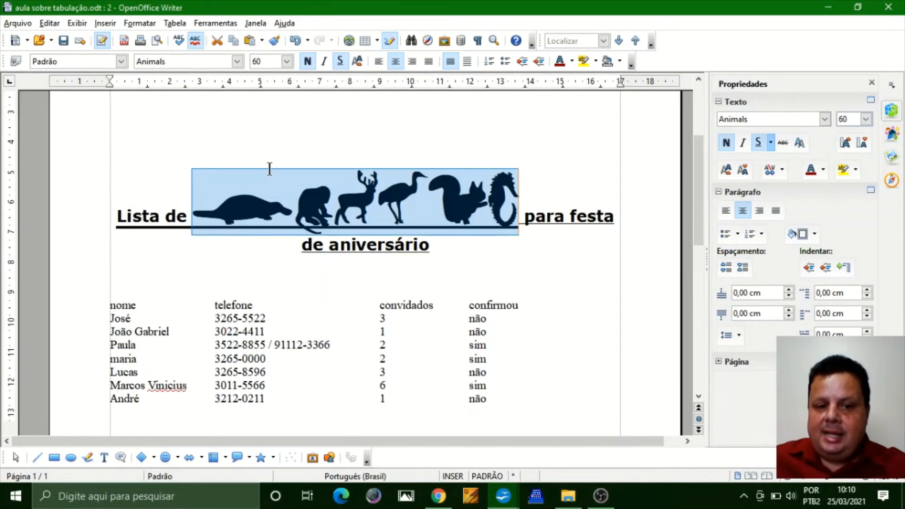
Step: Examine the animal symbols that replace each letter of "amigos" in the title, one character at a time
{"action": "left_click", "coordinate": [363, 201]}
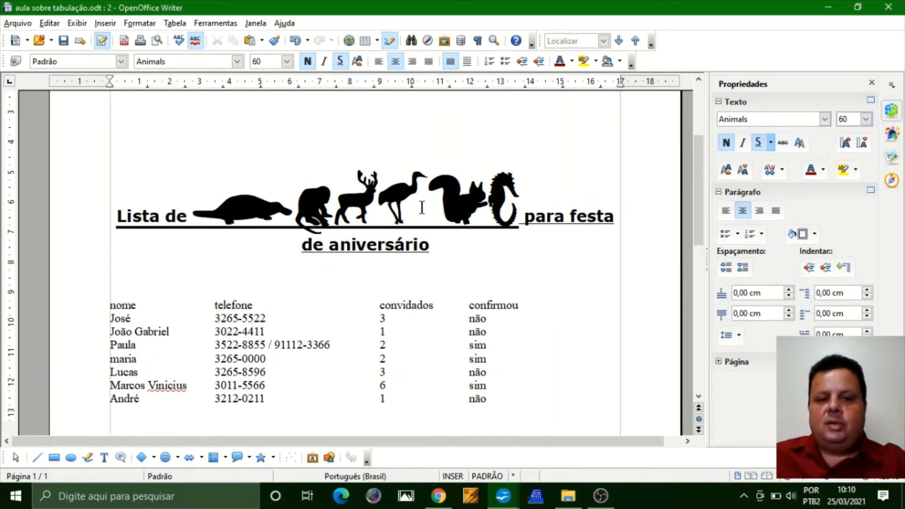
{"action": "left_click", "coordinate": [476, 208]}
{"action": "left_click", "coordinate": [456, 208]}
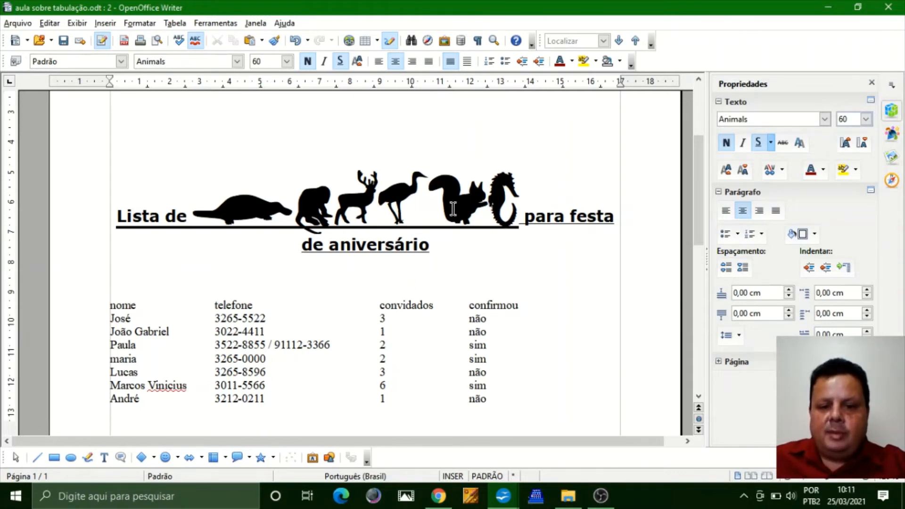
{"action": "key", "text": "shift+Right"}
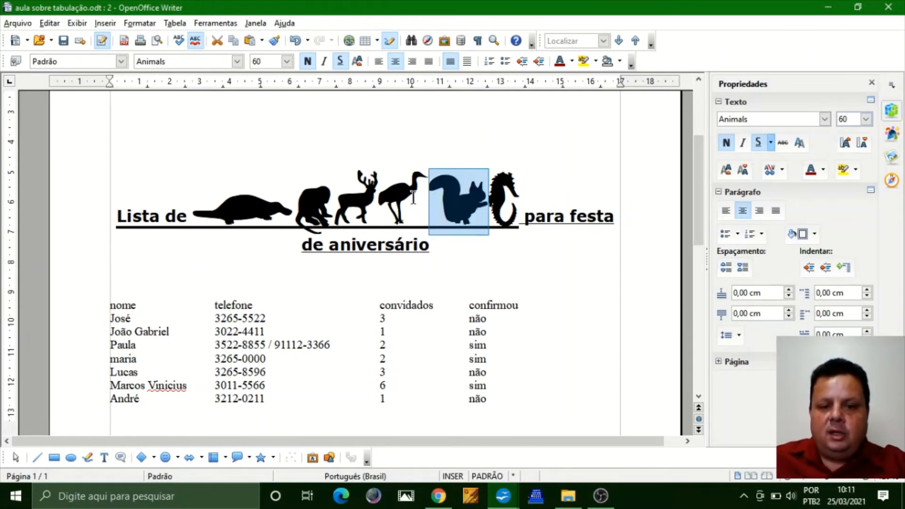
{"action": "key", "text": "Left"}
{"action": "key", "text": "shift+Left"}
{"action": "key", "text": "Left"}
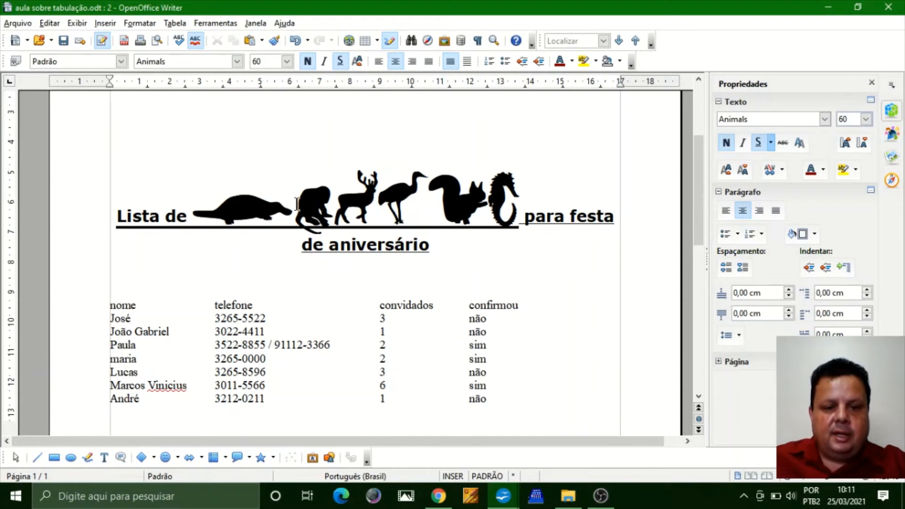
{"action": "key", "text": "shift+Left"}
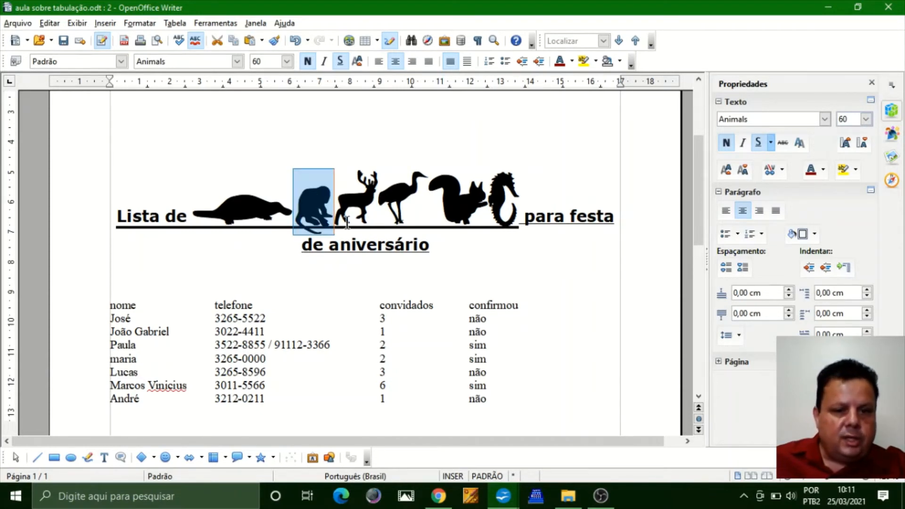
{"action": "left_click", "coordinate": [290, 215]}
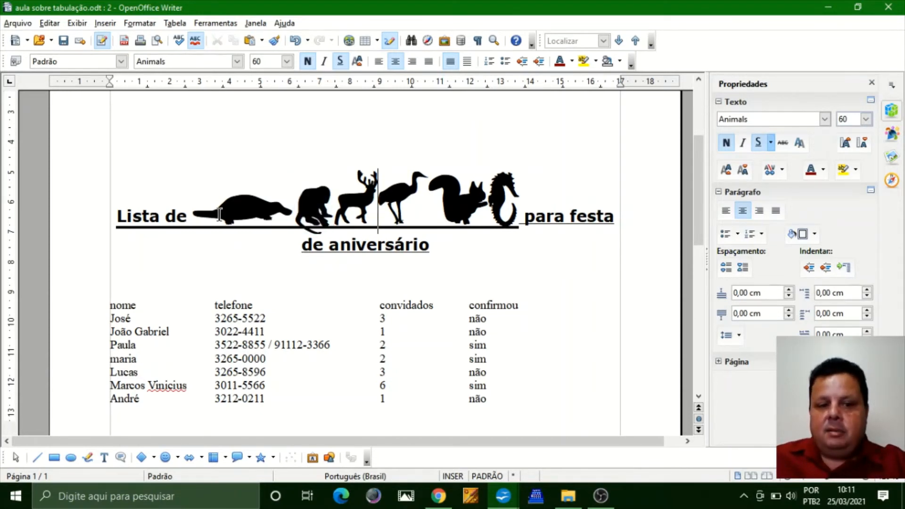
{"action": "left_click_drag", "start_coordinate": [198, 215], "coordinate": [290, 215]}
{"action": "left_click", "coordinate": [376, 215]}
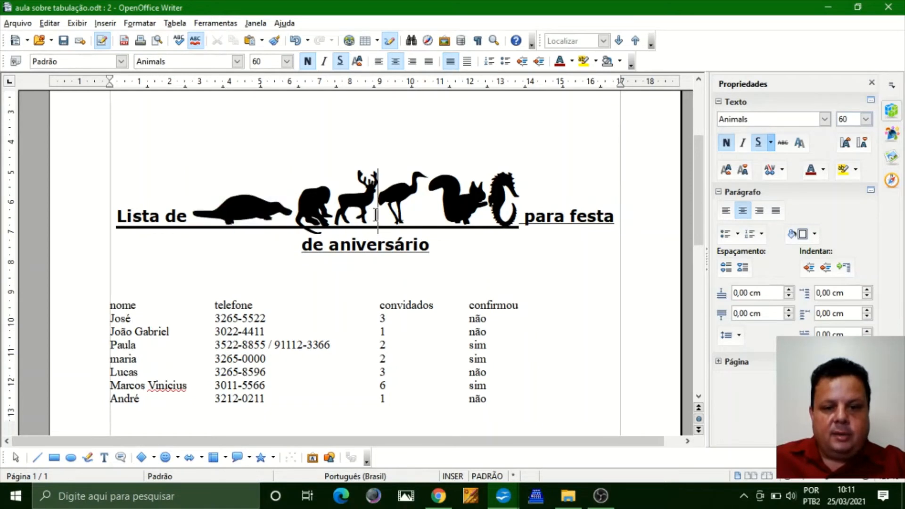
{"action": "left_click", "coordinate": [488, 223]}
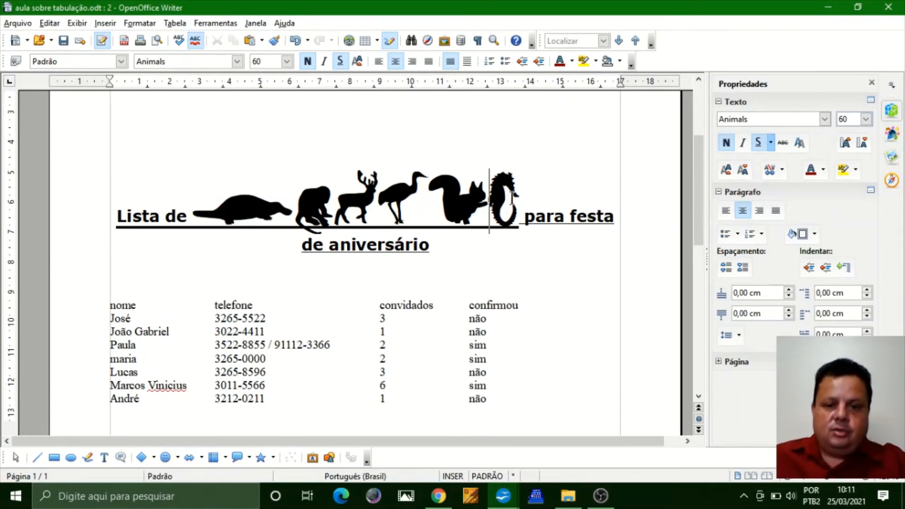
Step: Undo the enlarged size and the Animals font on the title's word "amigos"
{"action": "left_click", "coordinate": [212, 209]}
{"action": "left_click_drag", "start_coordinate": [248, 210], "coordinate": [518, 215]}
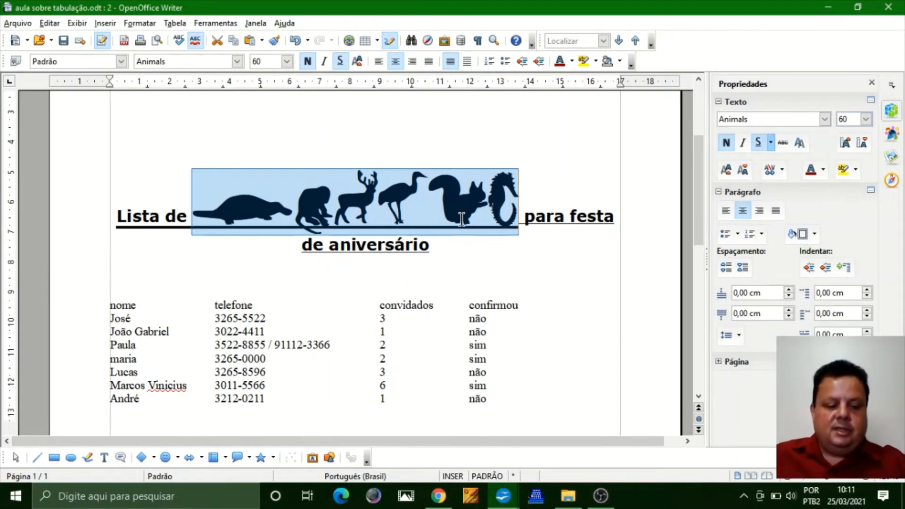
{"action": "key", "text": "ctrl+z"}
{"action": "key", "text": "ctrl+z"}
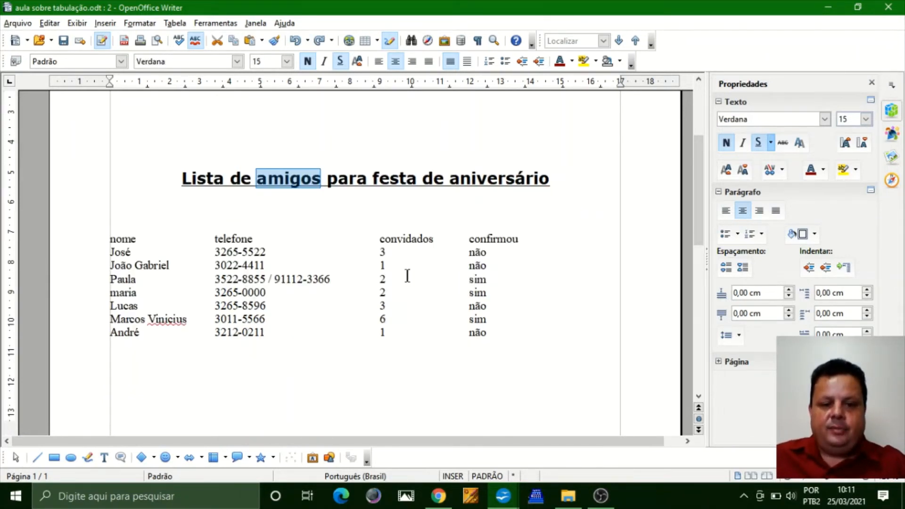
Step: Add a line reading "abcdefghi" below the list and leave no stray letters under it
{"action": "left_click", "coordinate": [316, 368]}
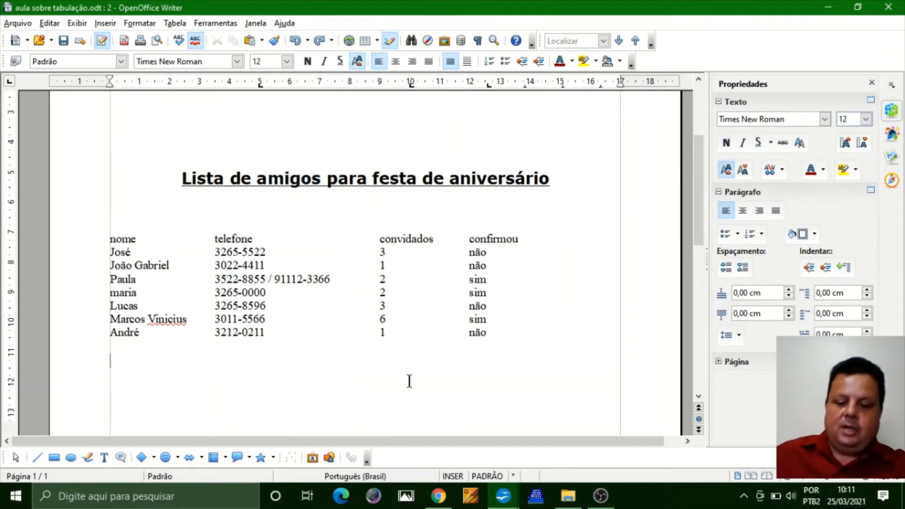
{"action": "type", "text": "defghi"}
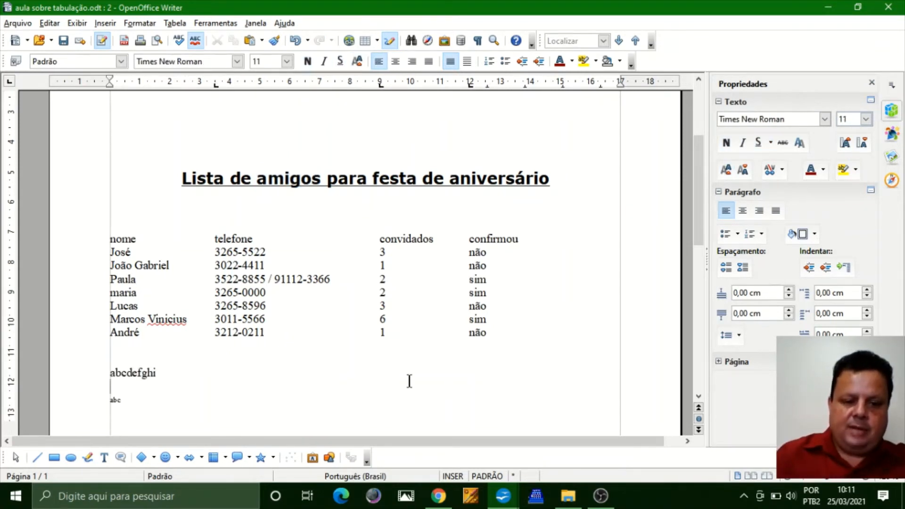
{"action": "key", "text": "ctrl+End"}
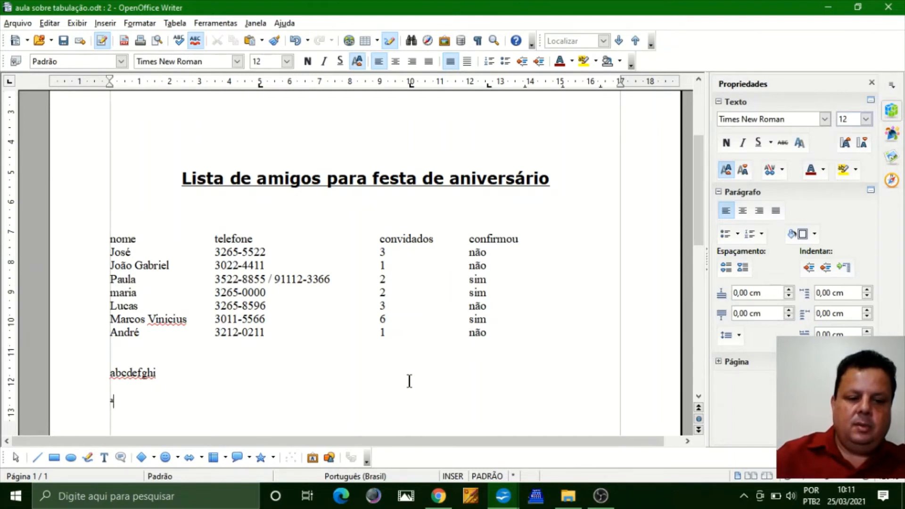
{"action": "key", "text": "Down"}
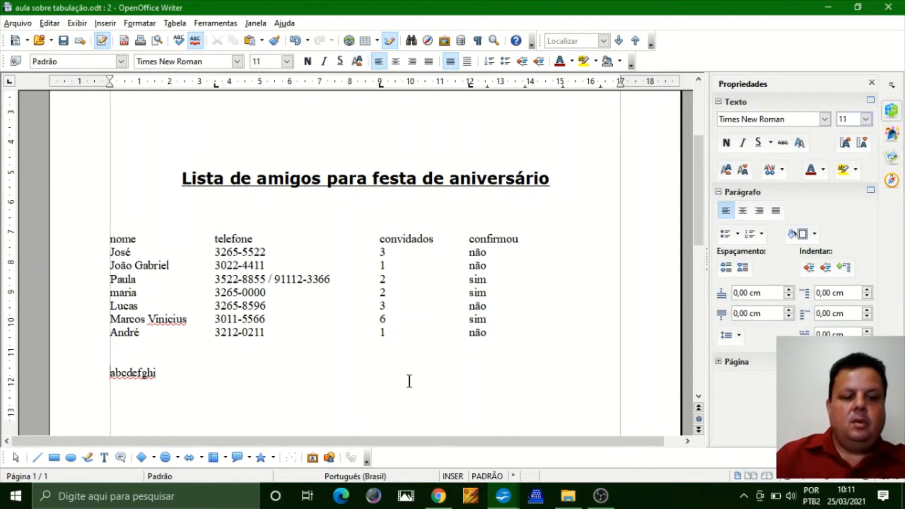
Step: Format the "abcdefghi" line below the list with the Animals font at size 36
{"action": "key", "text": "shift+Right"}
{"action": "key", "text": "shift+Right"}
{"action": "key", "text": "shift+End"}
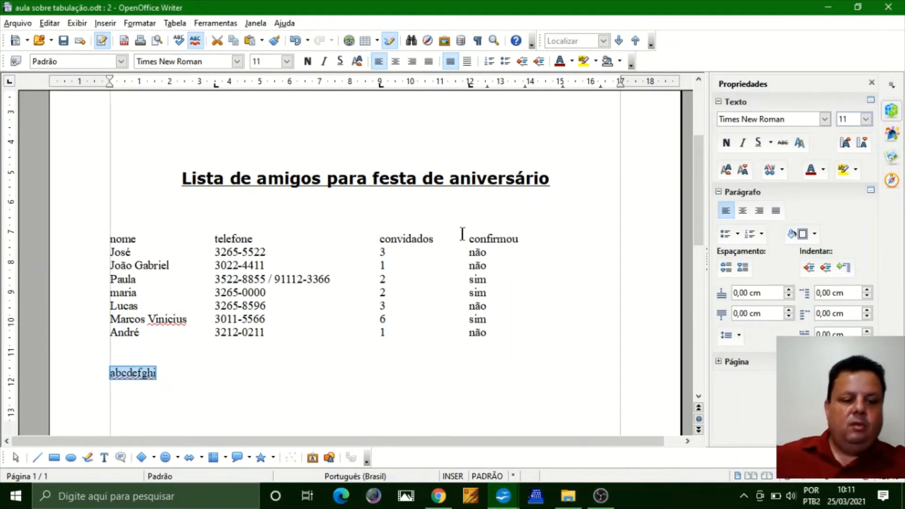
{"action": "left_click", "coordinate": [237, 62]}
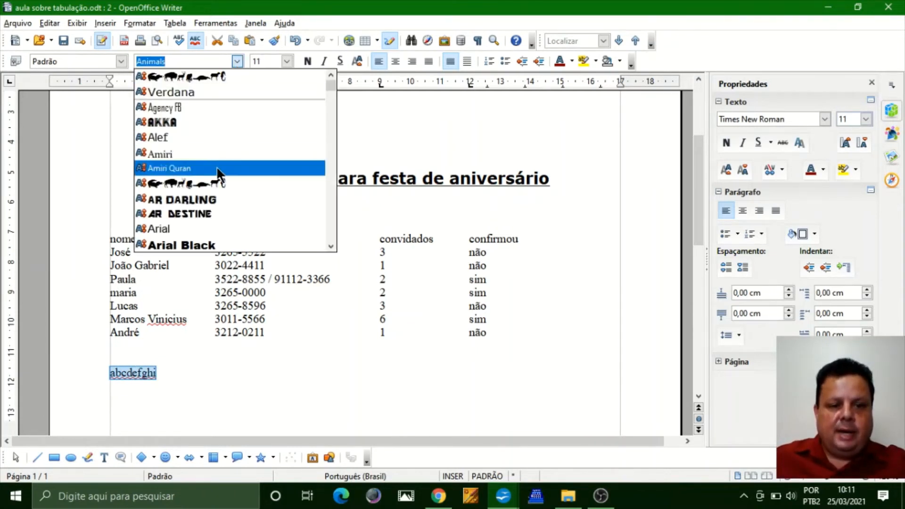
{"action": "left_click", "coordinate": [214, 180]}
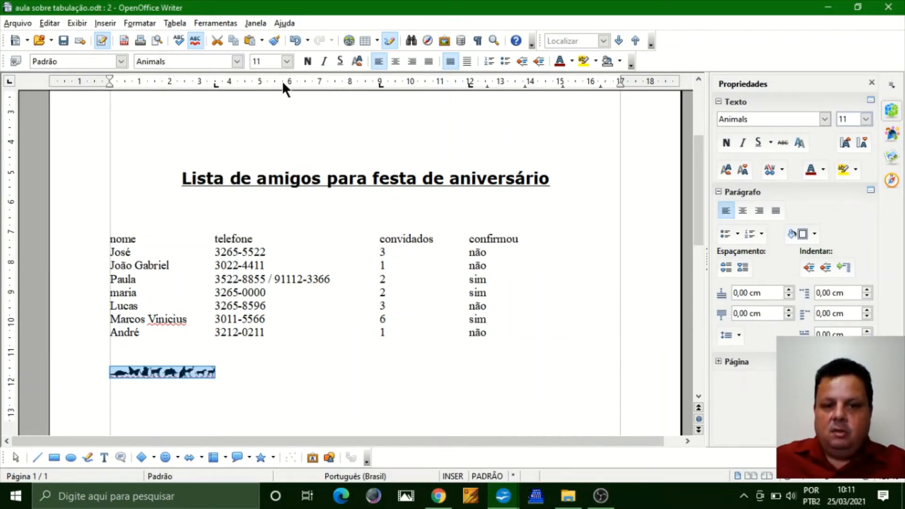
{"action": "left_click", "coordinate": [286, 62]}
{"action": "scroll", "coordinate": [282, 173], "scroll_direction": "down", "scroll_amount": 3}
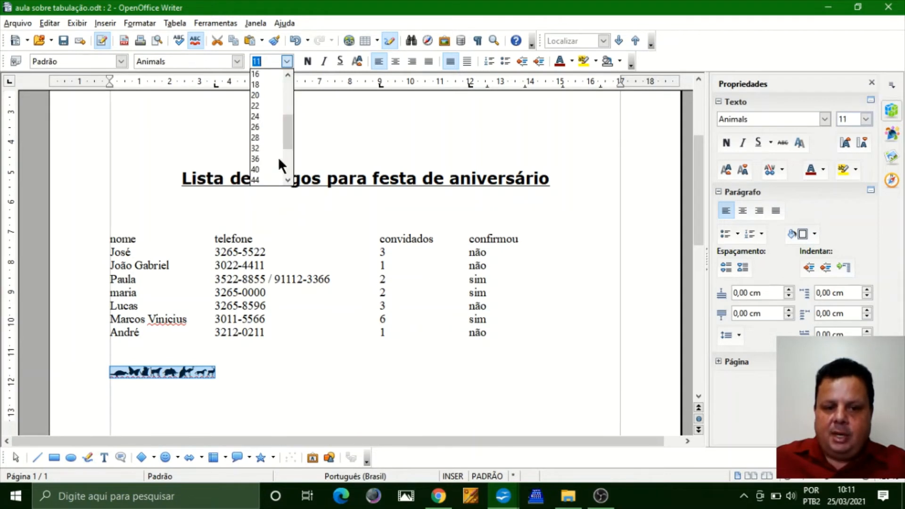
{"action": "left_click", "coordinate": [279, 162]}
{"action": "left_click", "coordinate": [390, 378]}
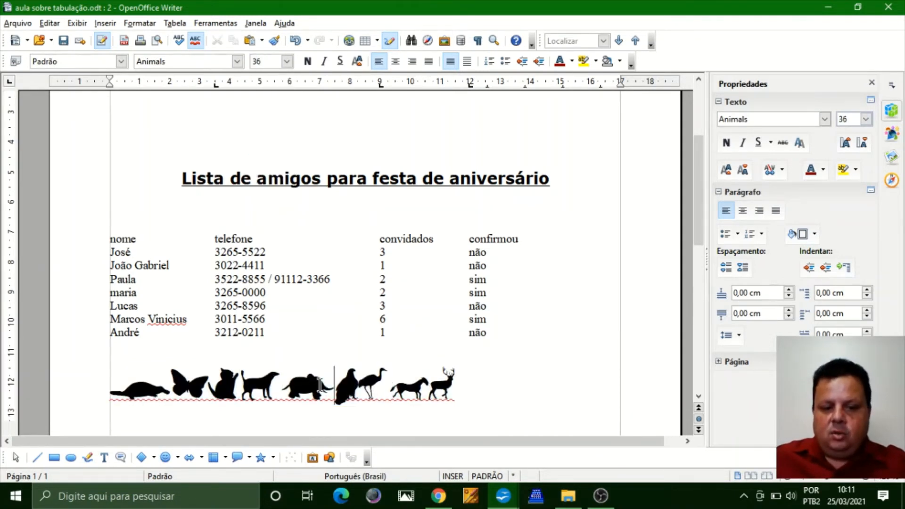
Step: Add more animal symbols between the crane and the horse in the line below the list, ending with a crocodile, butterfly and bird
{"action": "left_click", "coordinate": [390, 385]}
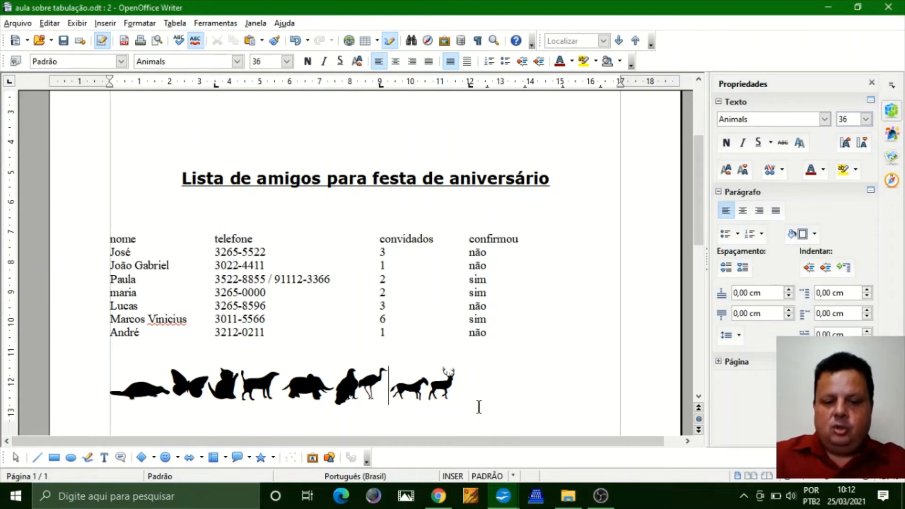
{"action": "type", "text": "rtgbv"}
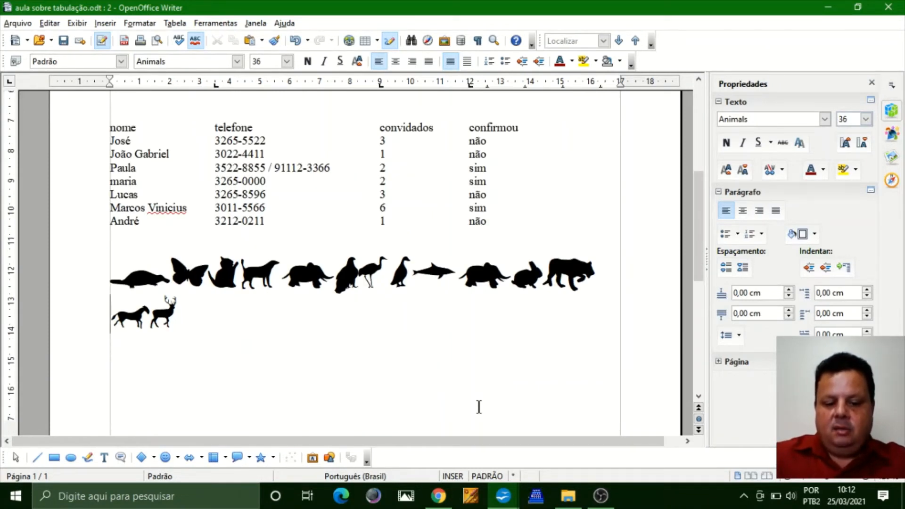
{"action": "type", "text": "yhnmj"}
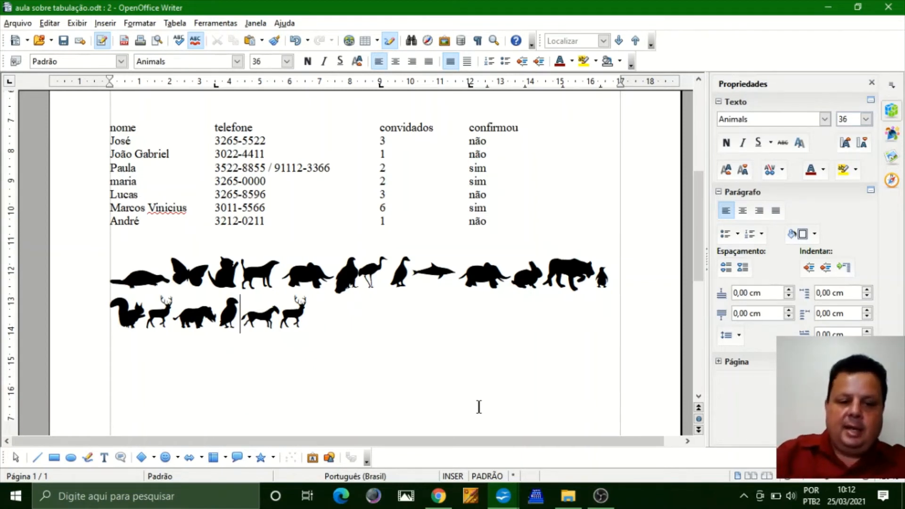
{"action": "type", "text": "k"}
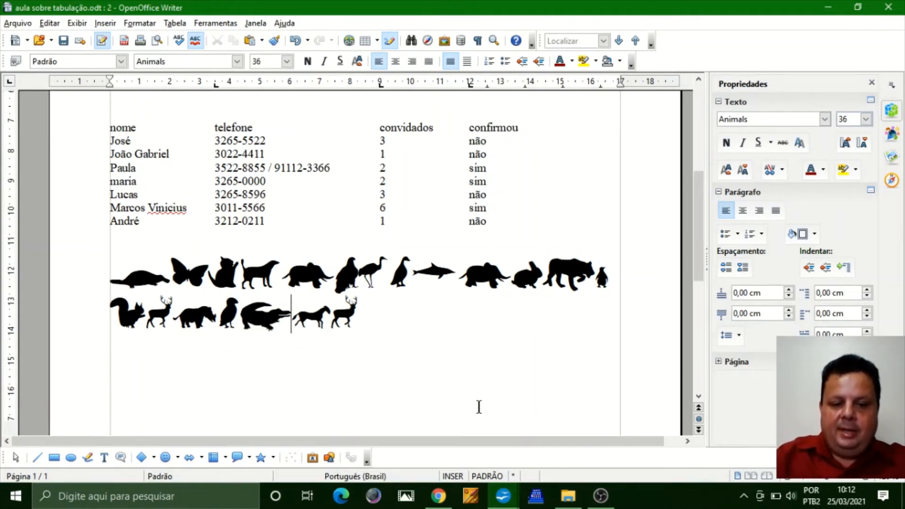
{"action": "type", "text": "a"}
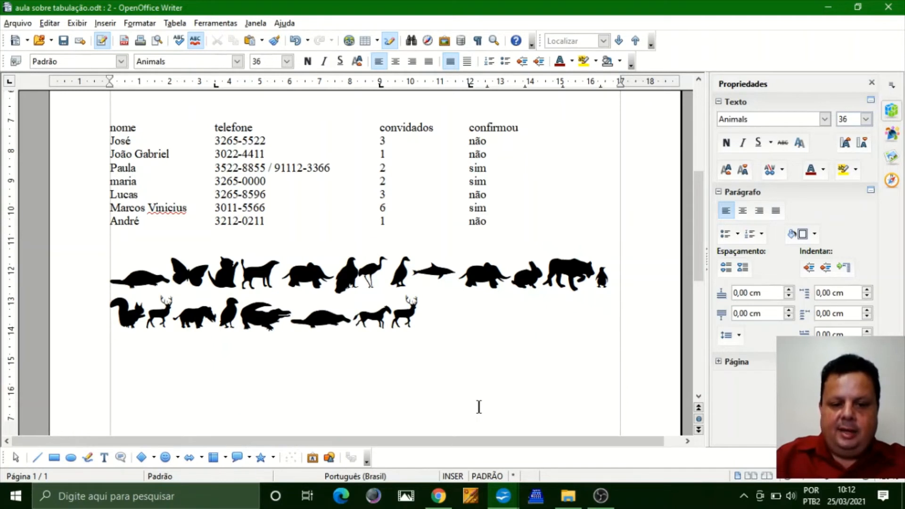
{"action": "type", "text": "k"}
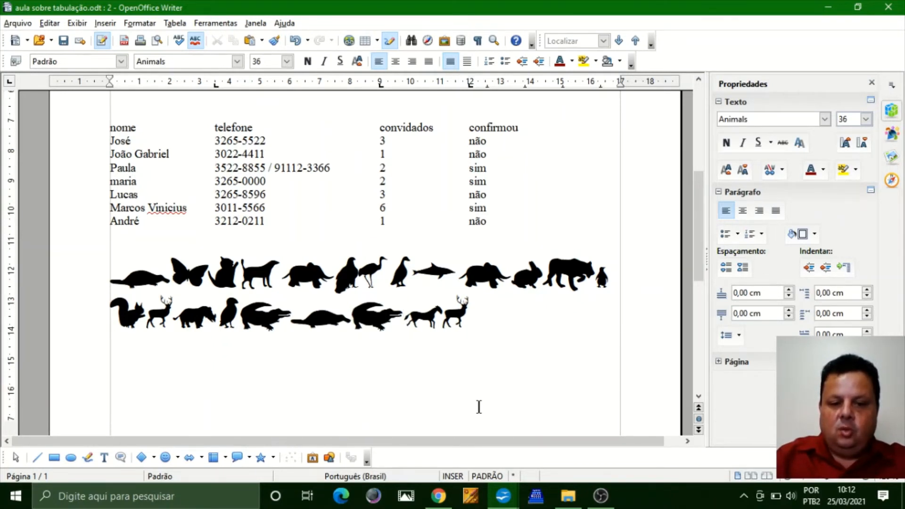
{"action": "type", "text": "bs"}
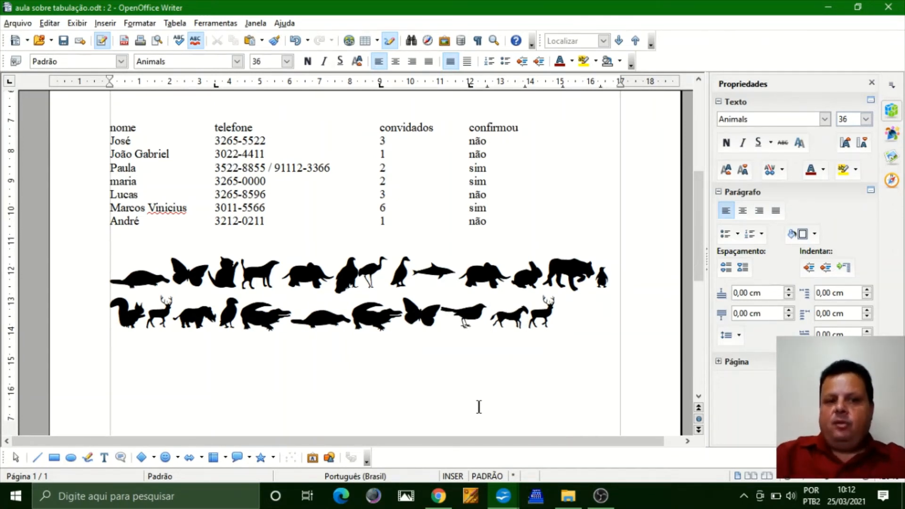
Step: Change the font of the two rows of animal symbols below the list to Webdings
{"action": "left_click", "coordinate": [509, 325]}
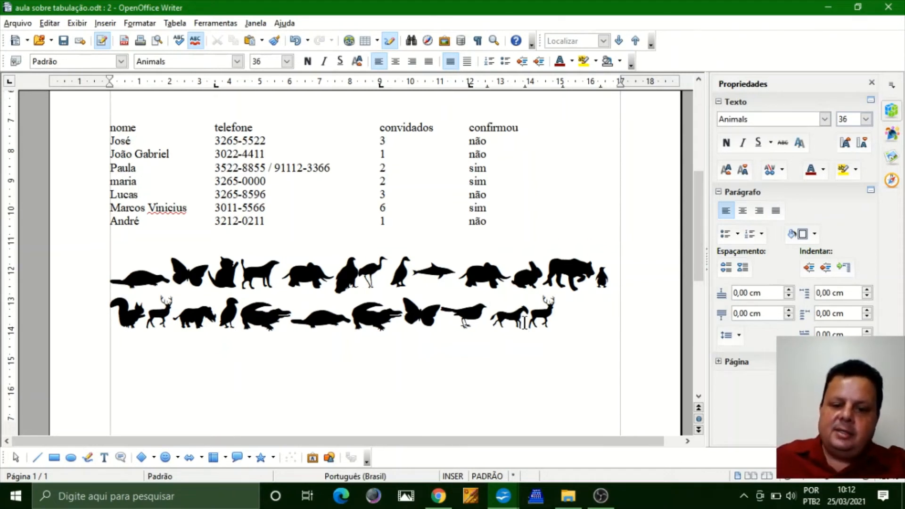
{"action": "left_click", "coordinate": [237, 61]}
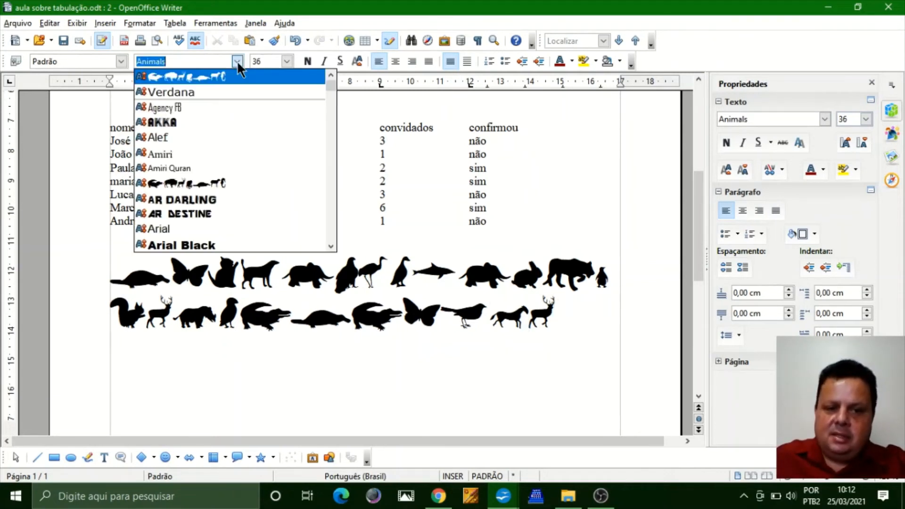
{"action": "scroll", "coordinate": [331, 229], "scroll_direction": "down", "scroll_amount": 15}
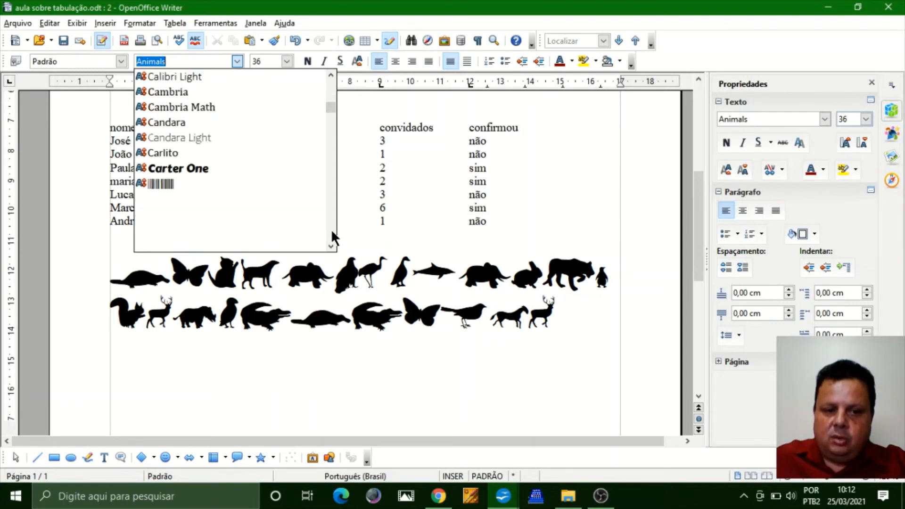
{"action": "scroll", "coordinate": [331, 229], "scroll_direction": "down", "scroll_amount": 15}
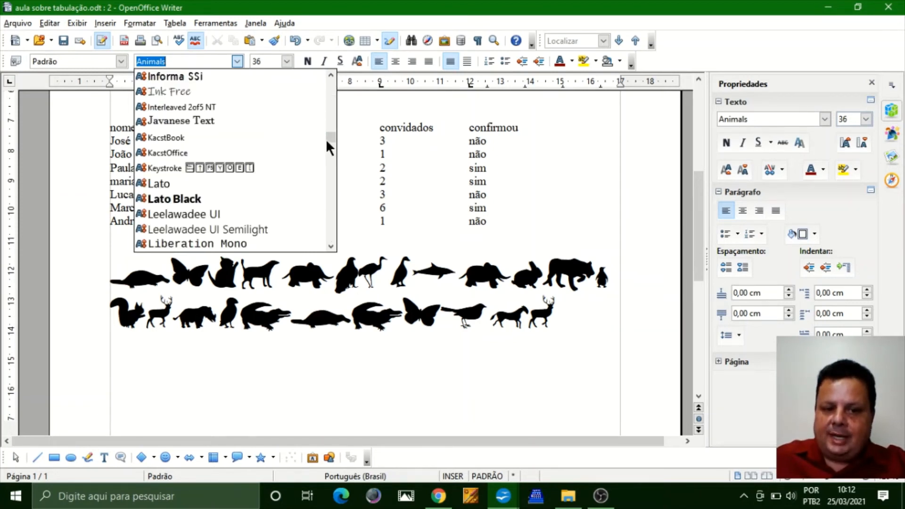
{"action": "type", "text": "Webdings"}
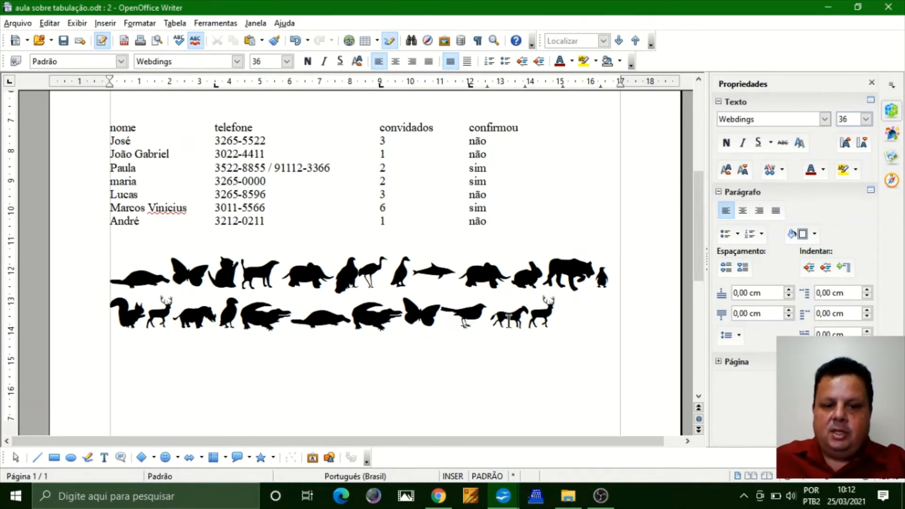
{"action": "double_click", "coordinate": [89, 266]}
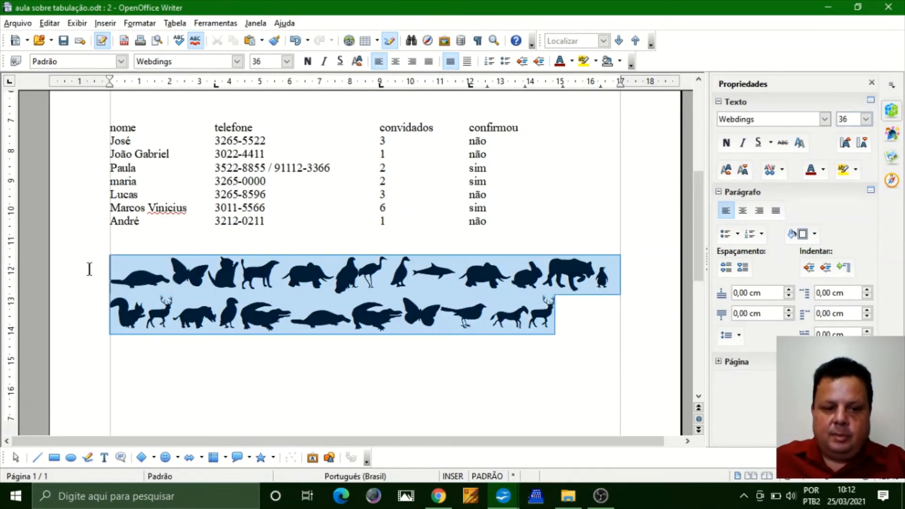
{"action": "left_click", "coordinate": [238, 66]}
{"action": "left_click", "coordinate": [240, 76]}
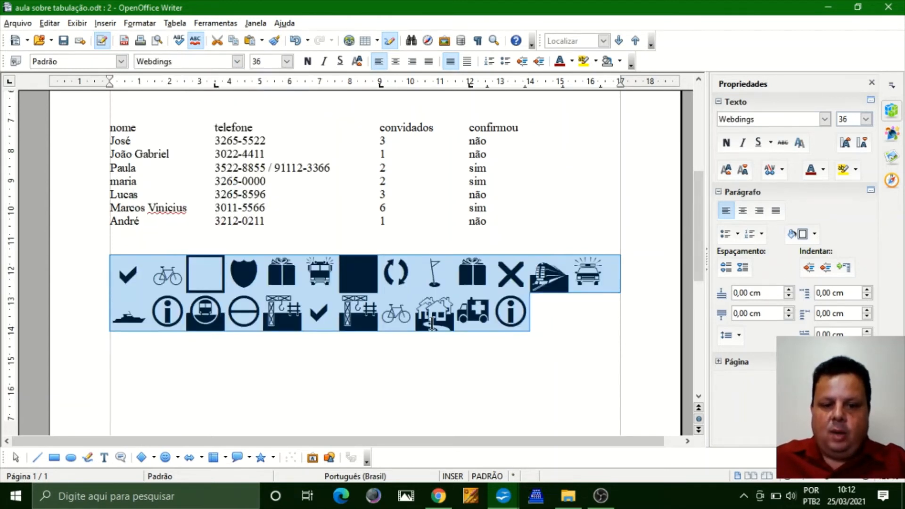
{"action": "left_click", "coordinate": [415, 312]}
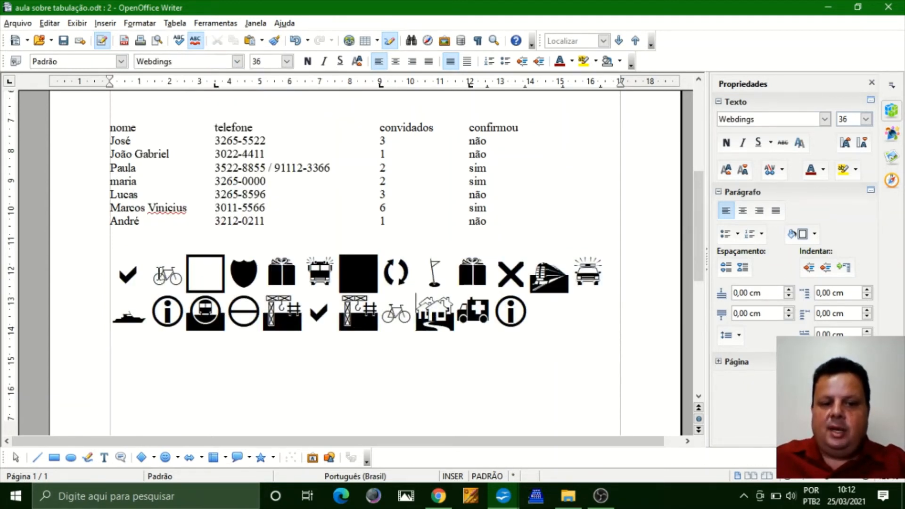
Step: Examine the individual Webdings symbols in the rows below the list by selecting them one after another
{"action": "double_click", "coordinate": [159, 273]}
{"action": "left_click_drag", "start_coordinate": [227, 272], "coordinate": [339, 276]}
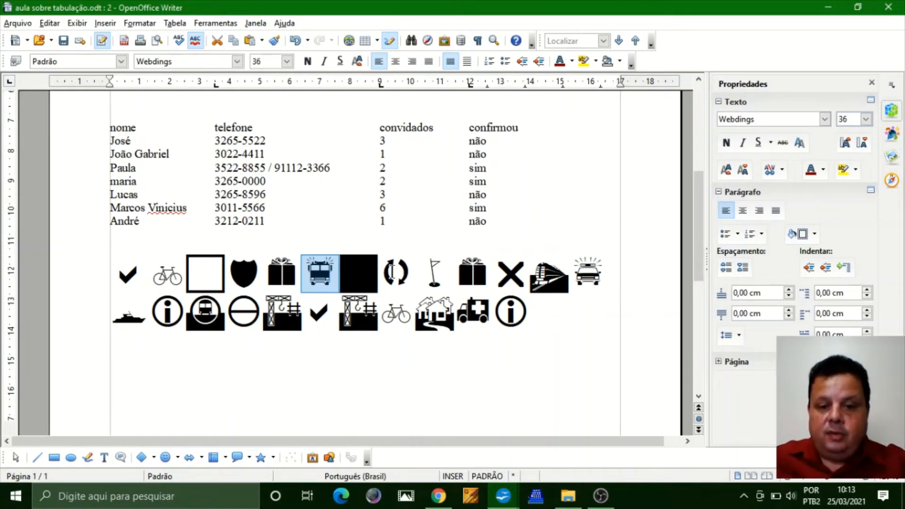
{"action": "left_click_drag", "start_coordinate": [378, 274], "coordinate": [415, 275]}
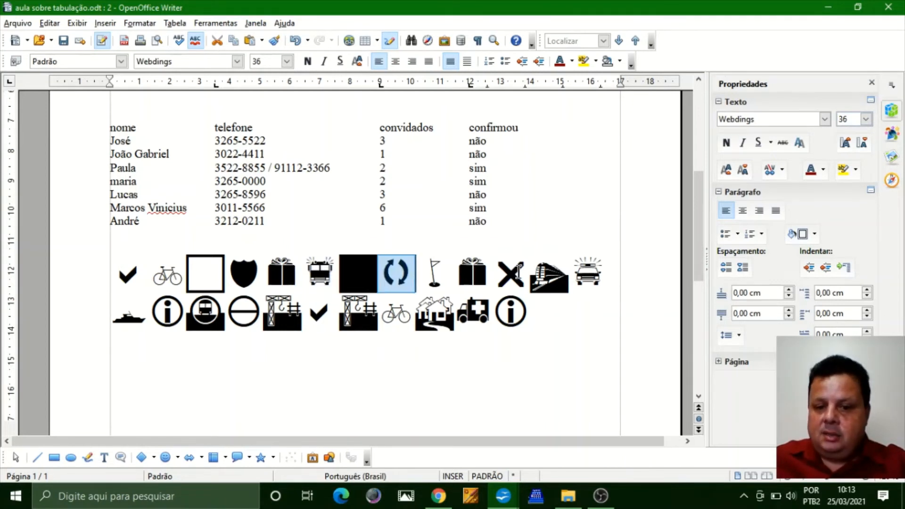
{"action": "left_click_drag", "start_coordinate": [565, 284], "coordinate": [91, 254]}
{"action": "left_click", "coordinate": [541, 281]}
{"action": "left_click", "coordinate": [467, 280]}
{"action": "left_click", "coordinate": [531, 309]}
{"action": "left_click", "coordinate": [354, 268]}
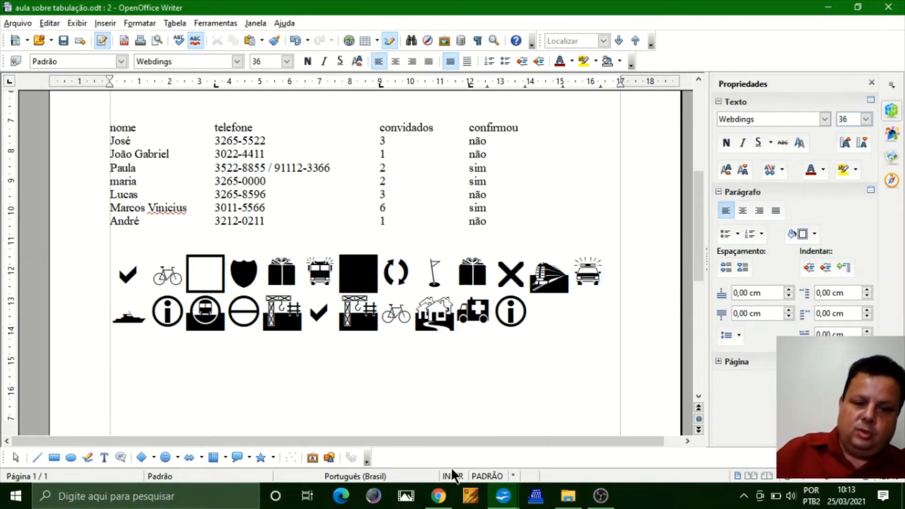
{"action": "type", "text": "123456"}
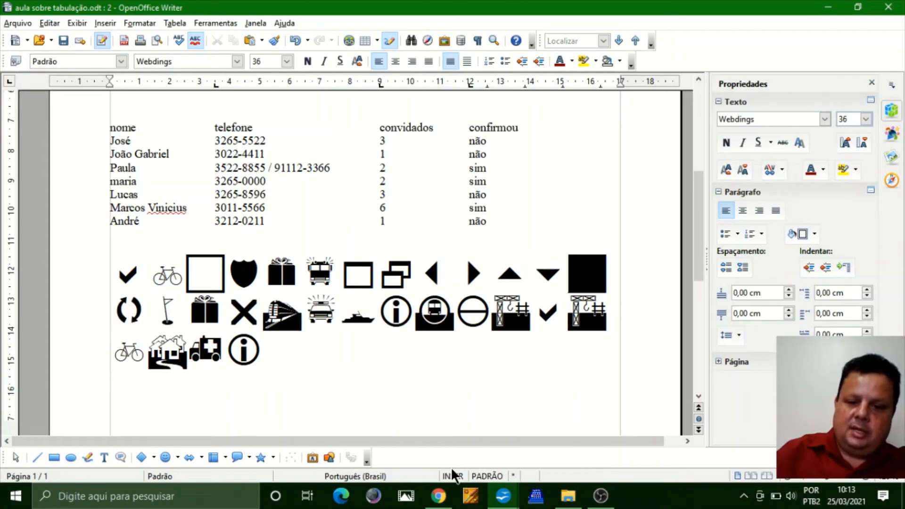
{"action": "type", "text": "7890"}
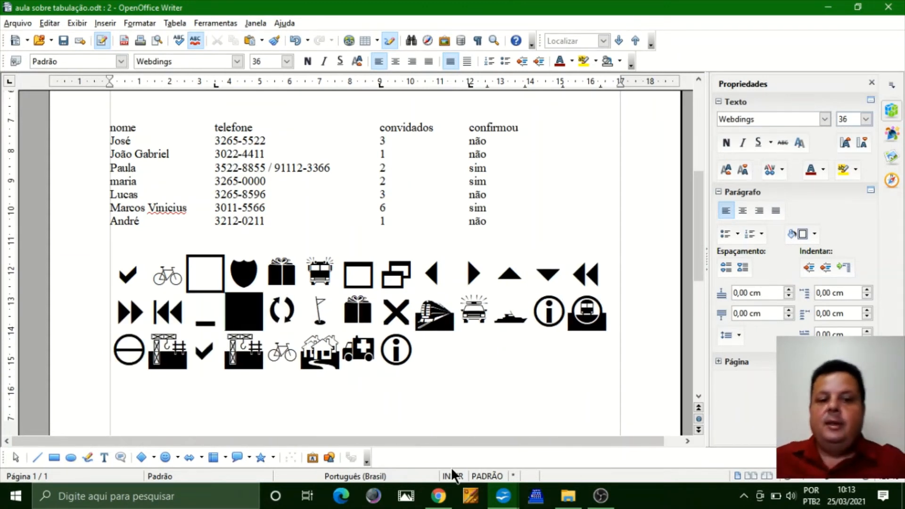
Step: Change the font of all the symbols below the list to ZapfDingbats BT
{"action": "left_click_drag", "start_coordinate": [446, 353], "coordinate": [73, 279]}
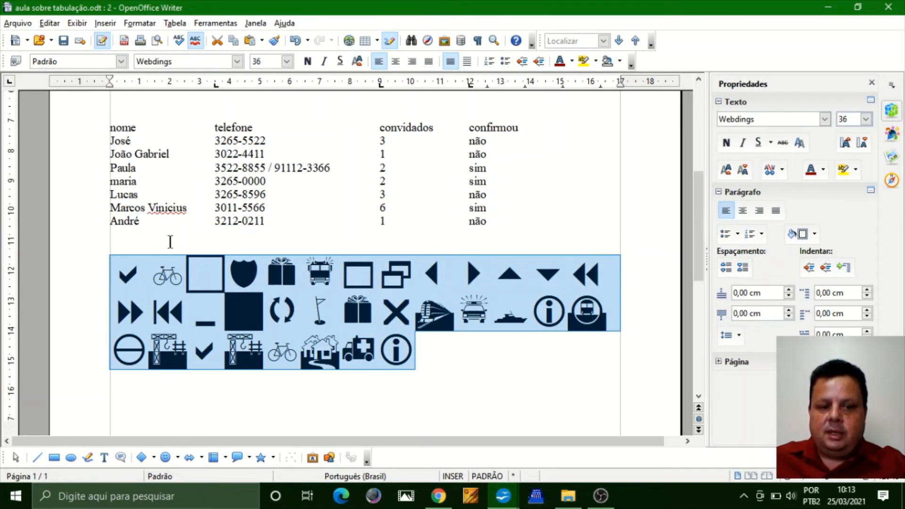
{"action": "left_click", "coordinate": [237, 61]}
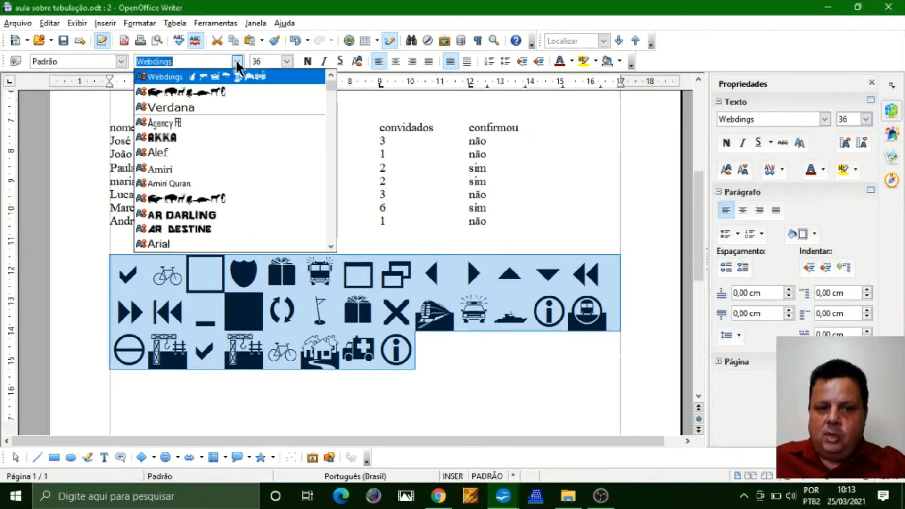
{"action": "scroll", "coordinate": [323, 88], "scroll_direction": "down", "scroll_amount": 10}
{"action": "scroll", "coordinate": [346, 231], "scroll_direction": "down", "scroll_amount": 15}
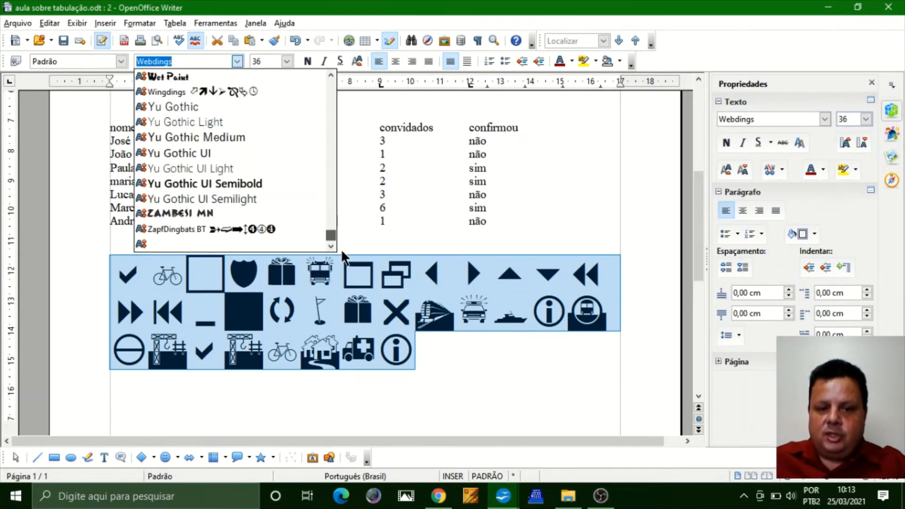
{"action": "left_click", "coordinate": [267, 228]}
{"action": "left_click", "coordinate": [238, 312]}
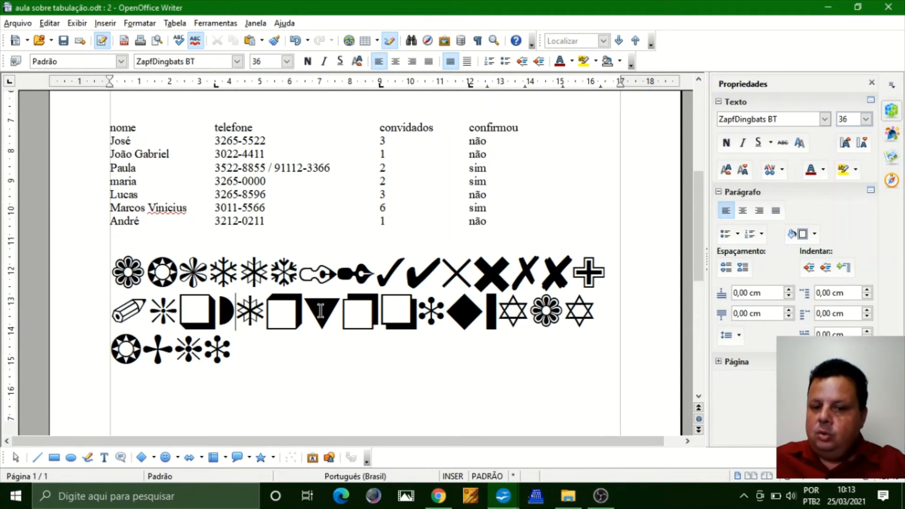
{"action": "left_click", "coordinate": [417, 311]}
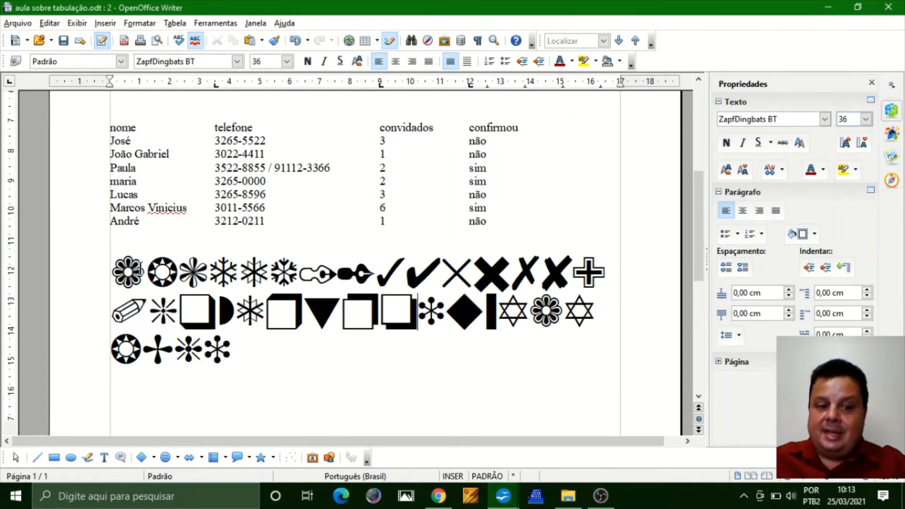
Step: Change the font of the symbols below the list to Alef and highlight the digits within the readable text
{"action": "left_click_drag", "start_coordinate": [226, 336], "coordinate": [105, 275]}
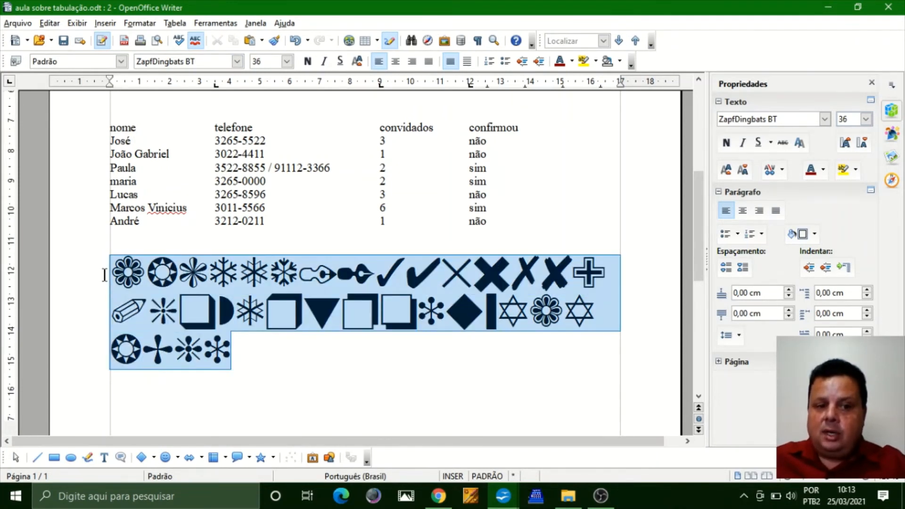
{"action": "left_click", "coordinate": [237, 61]}
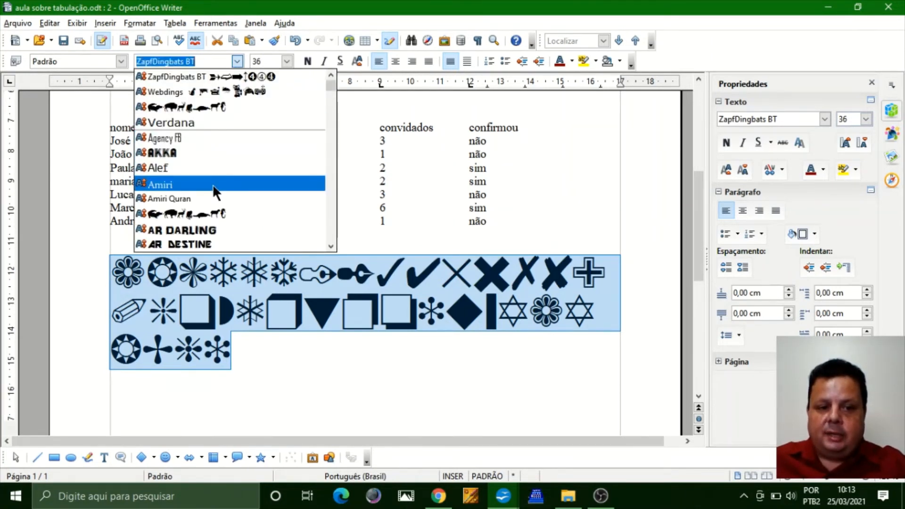
{"action": "left_click", "coordinate": [210, 168]}
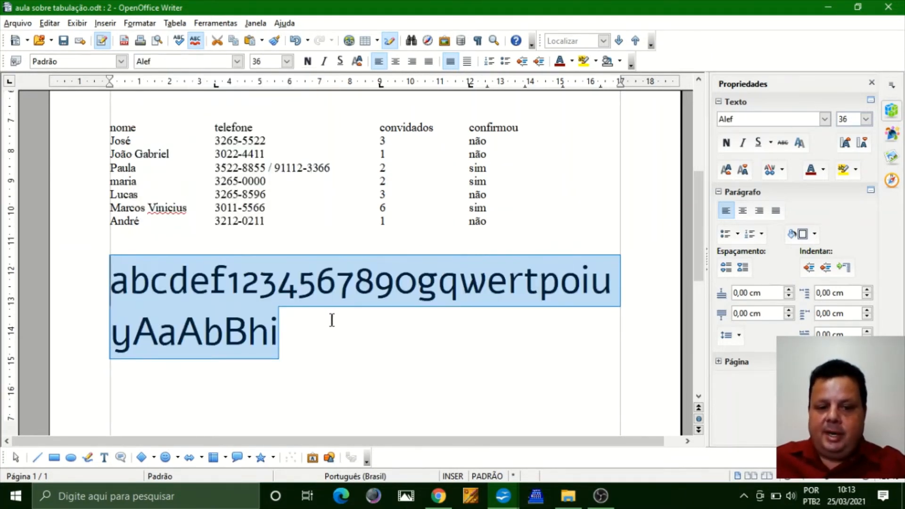
{"action": "left_click_drag", "start_coordinate": [227, 282], "coordinate": [432, 283]}
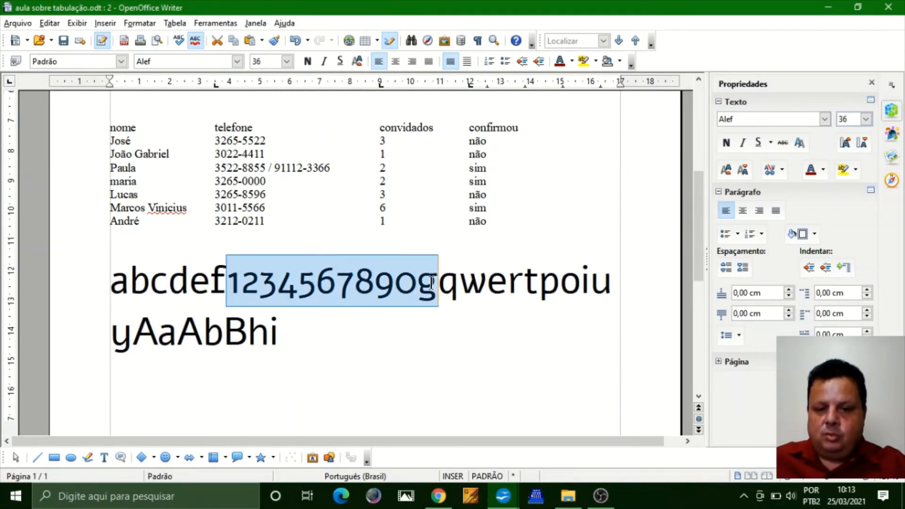
Step: Apply ZapfDingbats BT again to the whole text below the list
{"action": "left_click_drag", "start_coordinate": [299, 319], "coordinate": [103, 285]}
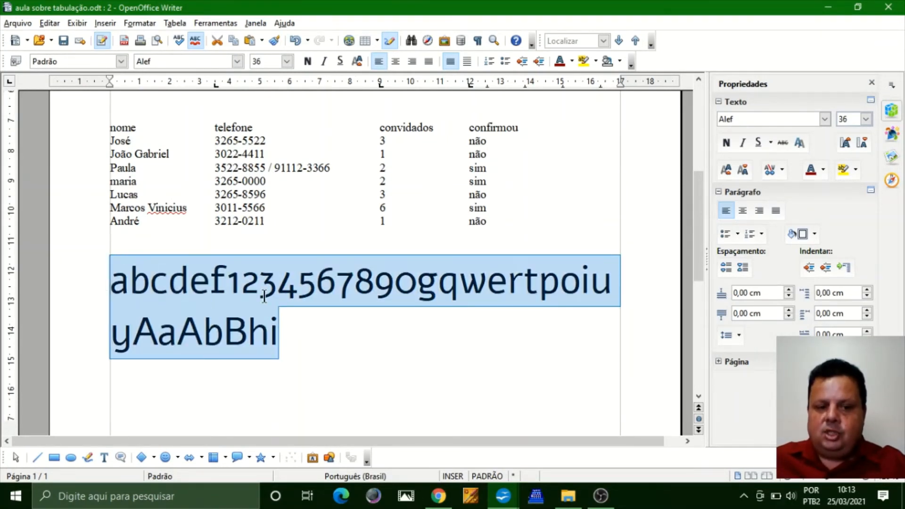
{"action": "left_click", "coordinate": [237, 62]}
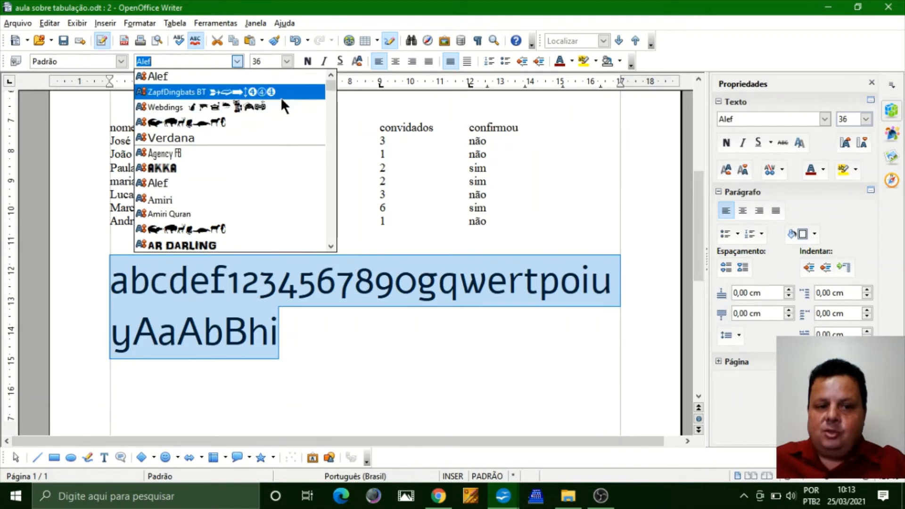
{"action": "left_click", "coordinate": [281, 95]}
{"action": "left_click", "coordinate": [304, 311]}
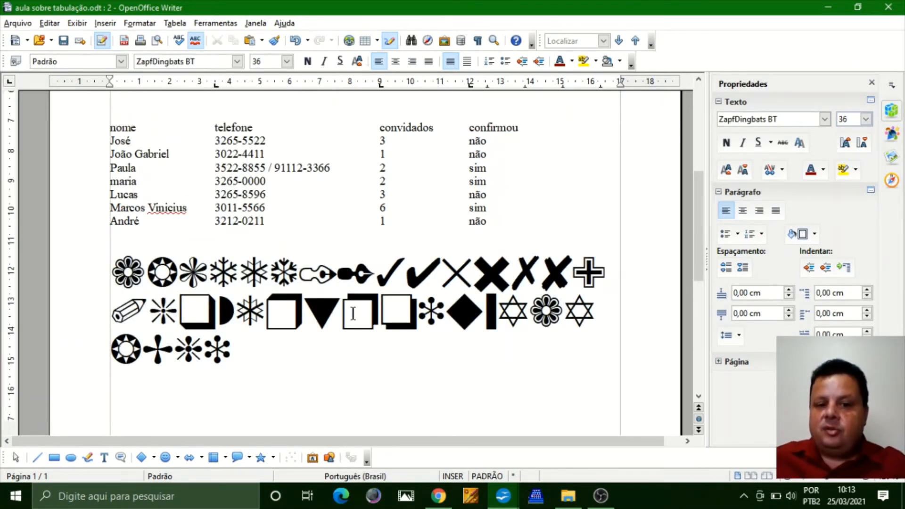
Step: Examine individual ZapfDingbats BT symbols below the list and the answers in the "confirmou" column they could replace
{"action": "key", "text": "Left"}
{"action": "key", "text": "Left"}
{"action": "key", "text": "Left"}
{"action": "key", "text": "Right"}
{"action": "key", "text": "Right"}
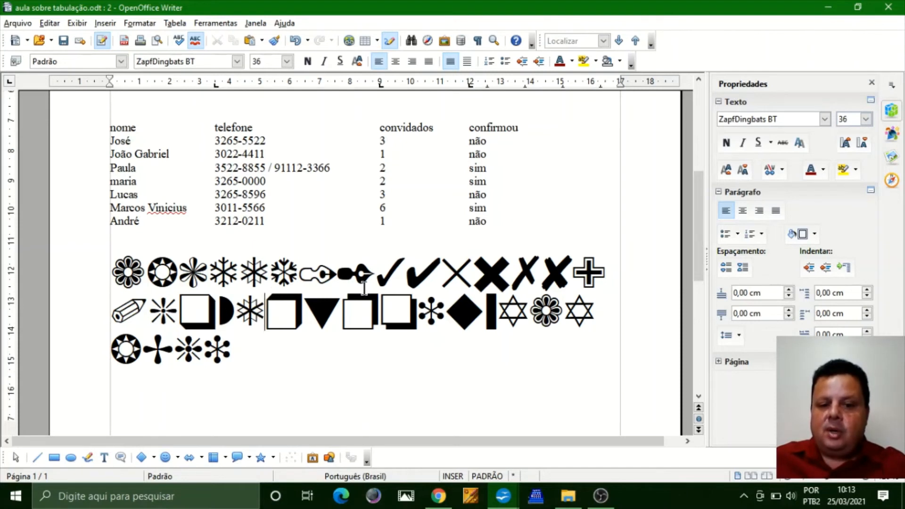
{"action": "left_click", "coordinate": [481, 280]}
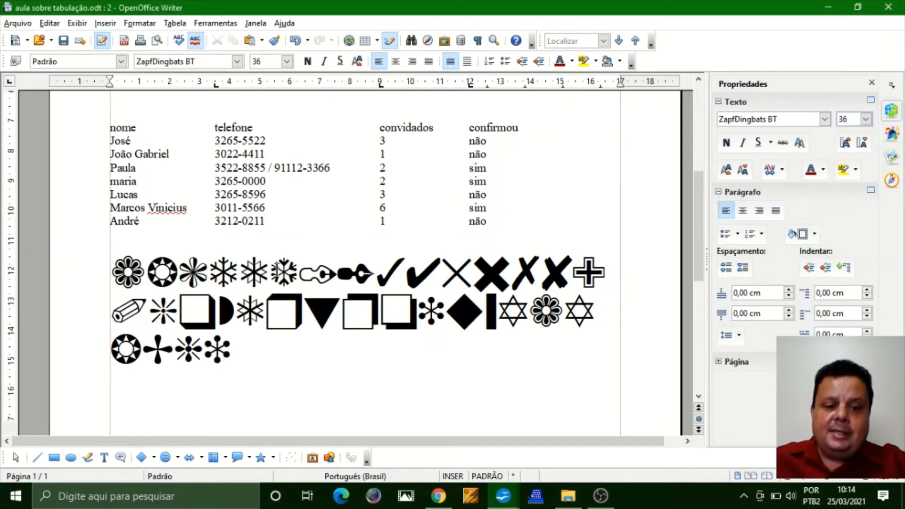
{"action": "left_click_drag", "start_coordinate": [271, 273], "coordinate": [303, 273]}
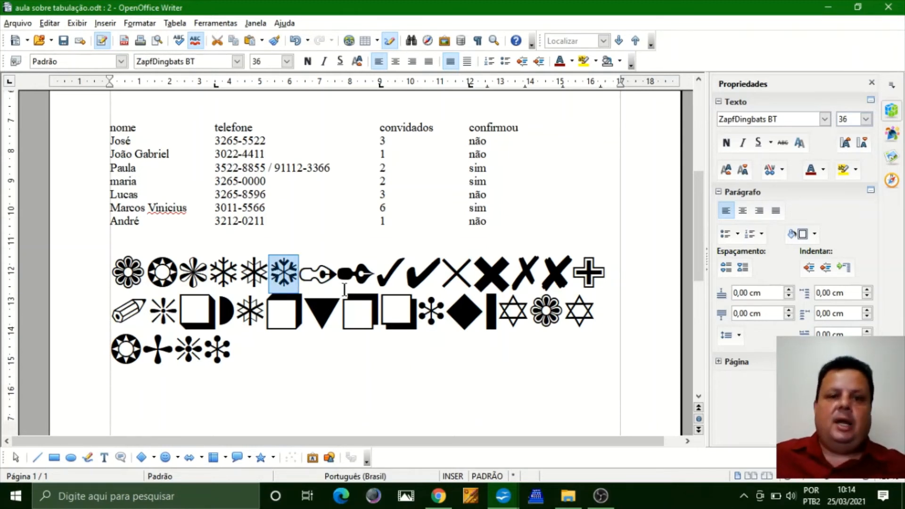
{"action": "left_click", "coordinate": [491, 144]}
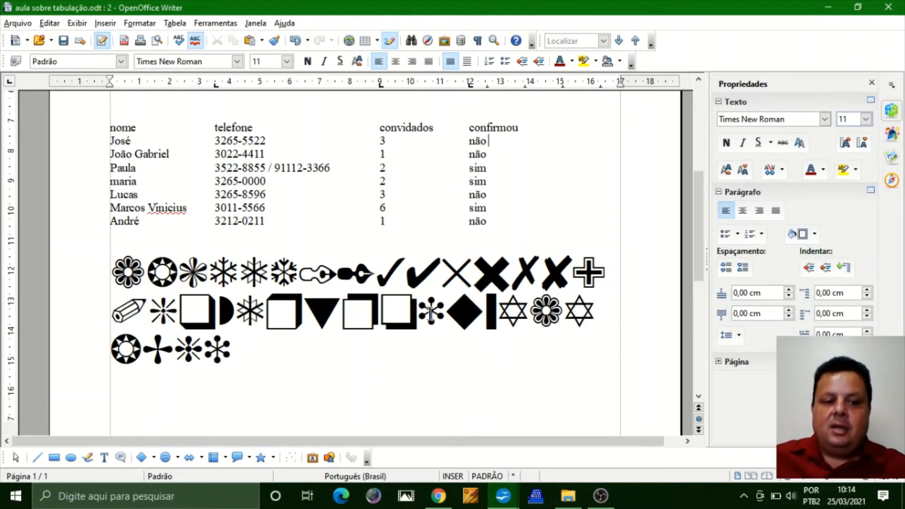
{"action": "left_click", "coordinate": [147, 267]}
{"action": "key", "text": "Home"}
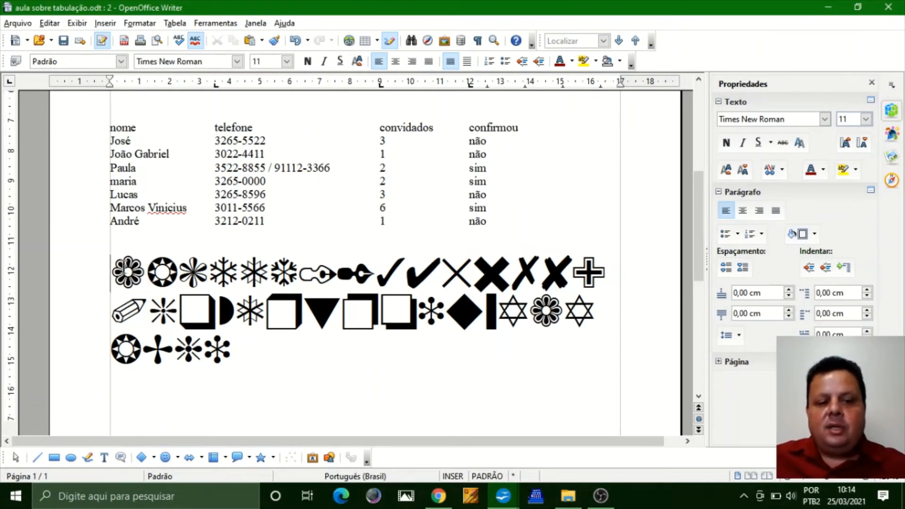
{"action": "key", "text": "Right"}
{"action": "key", "text": "shift+Left"}
{"action": "key", "text": "Right"}
{"action": "key", "text": "Right"}
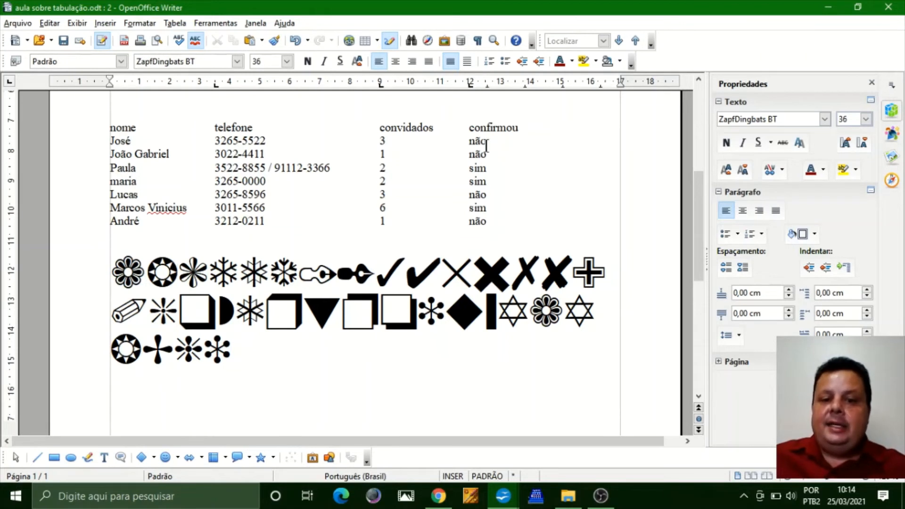
Step: Change the font of the first two guests' "não" answers in the "confirmou" column to Webdings
{"action": "left_click", "coordinate": [564, 407]}
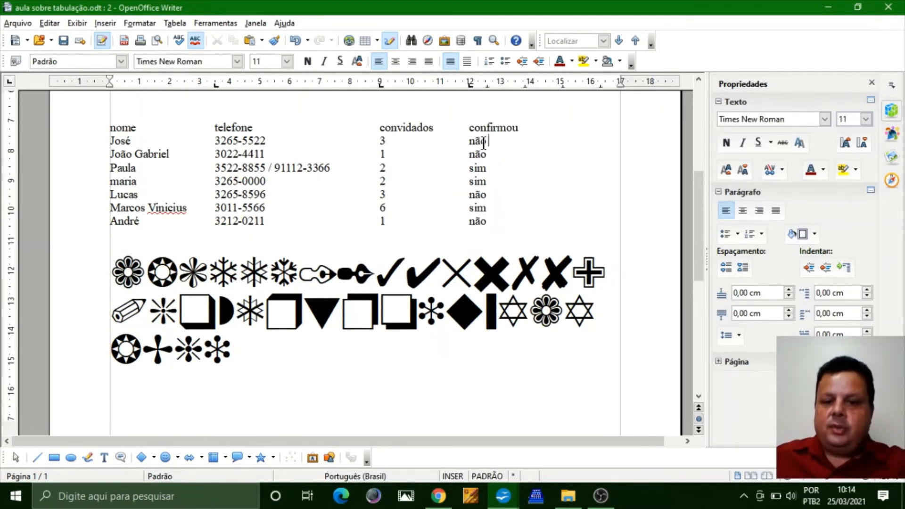
{"action": "left_click_drag", "start_coordinate": [483, 143], "coordinate": [468, 141]}
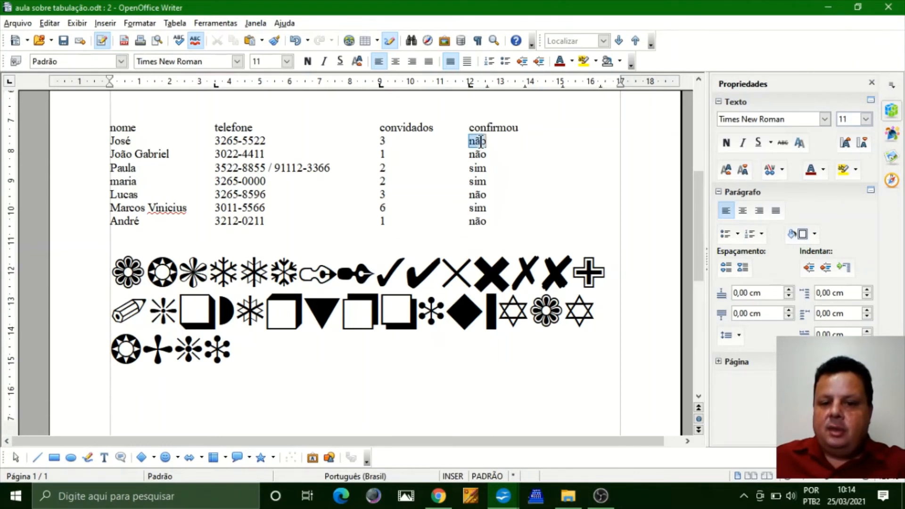
{"action": "left_click", "coordinate": [237, 62]}
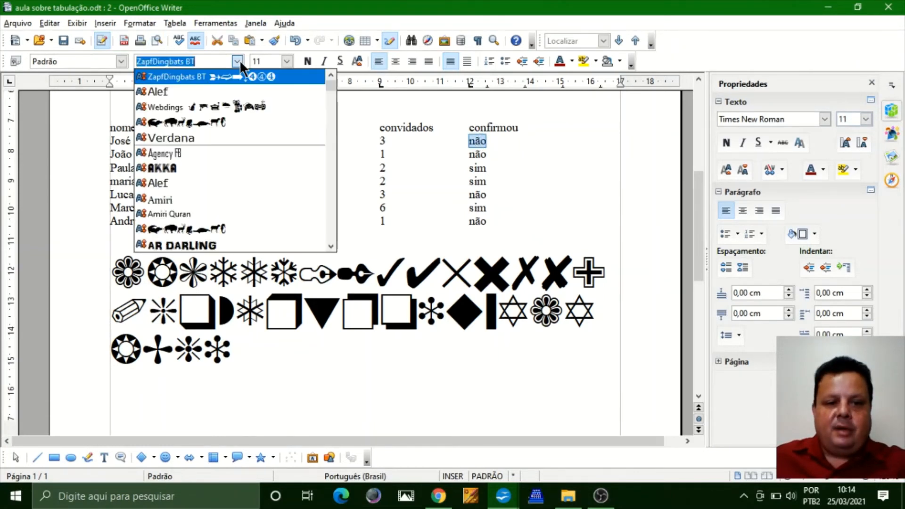
{"action": "left_click", "coordinate": [234, 106]}
{"action": "double_click", "coordinate": [480, 153]}
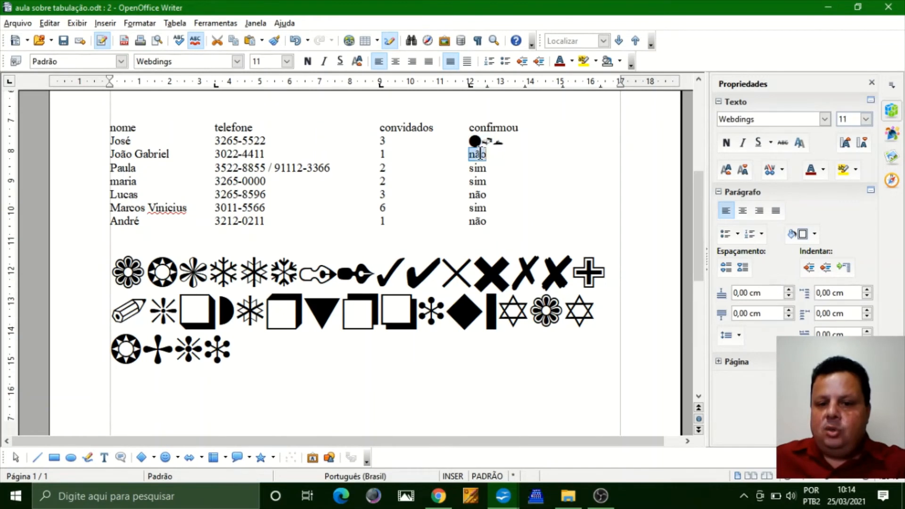
{"action": "left_click", "coordinate": [237, 61]}
{"action": "left_click", "coordinate": [219, 74]}
{"action": "left_click", "coordinate": [482, 154]}
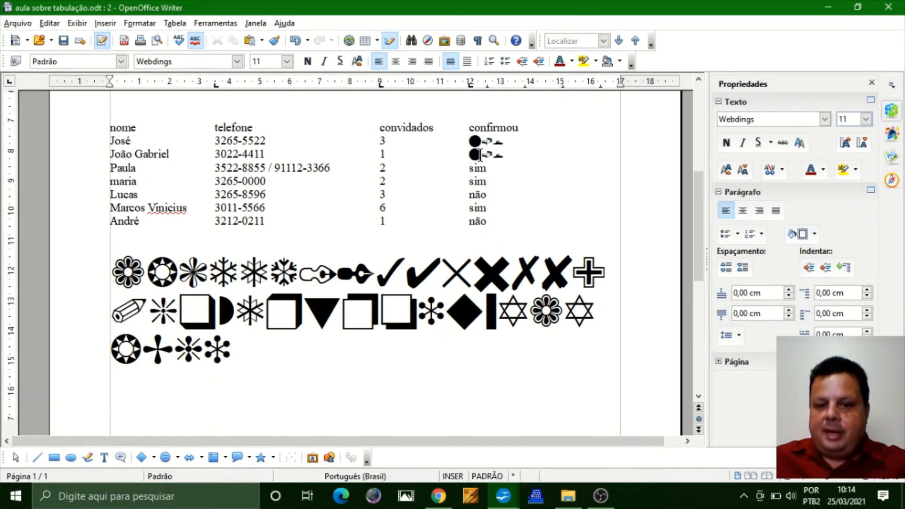
Step: Apply Webdings to the third and fourth guests' "sim" answers in the "confirmou" column
{"action": "double_click", "coordinate": [476, 168]}
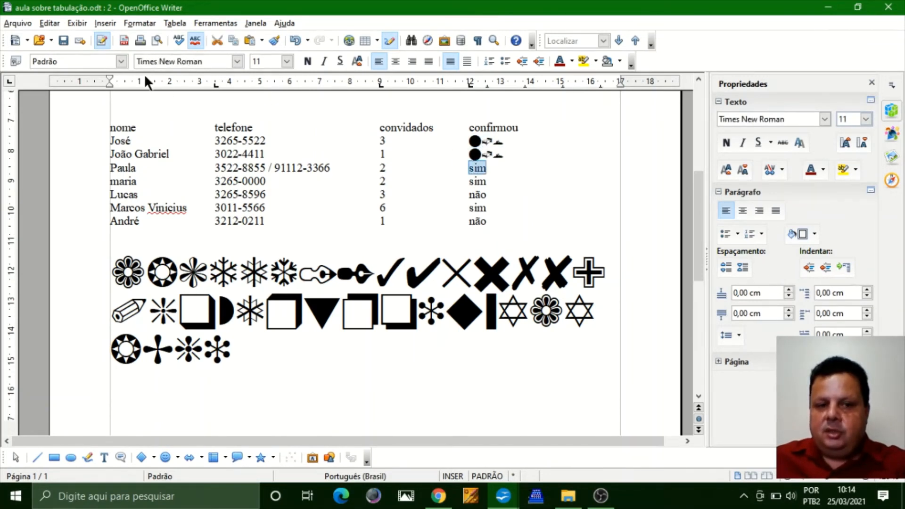
{"action": "left_click", "coordinate": [237, 60]}
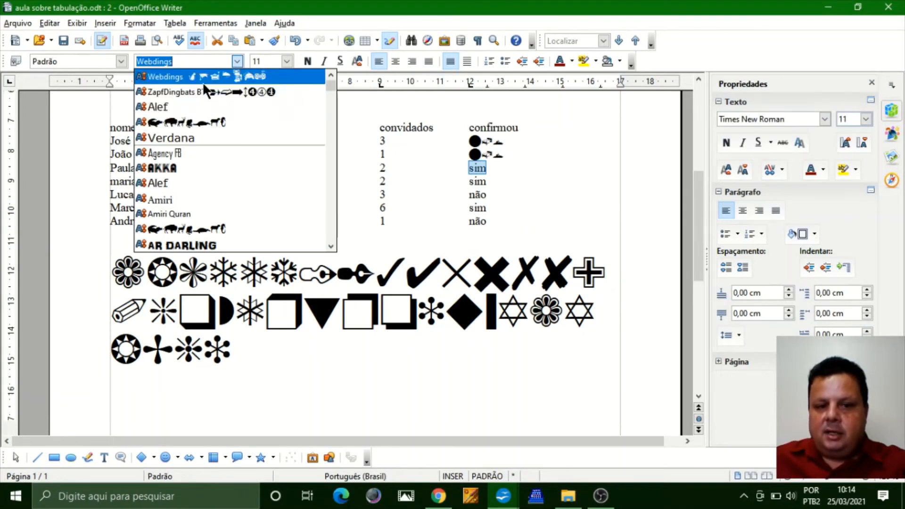
{"action": "left_click", "coordinate": [203, 80]}
{"action": "double_click", "coordinate": [476, 182]}
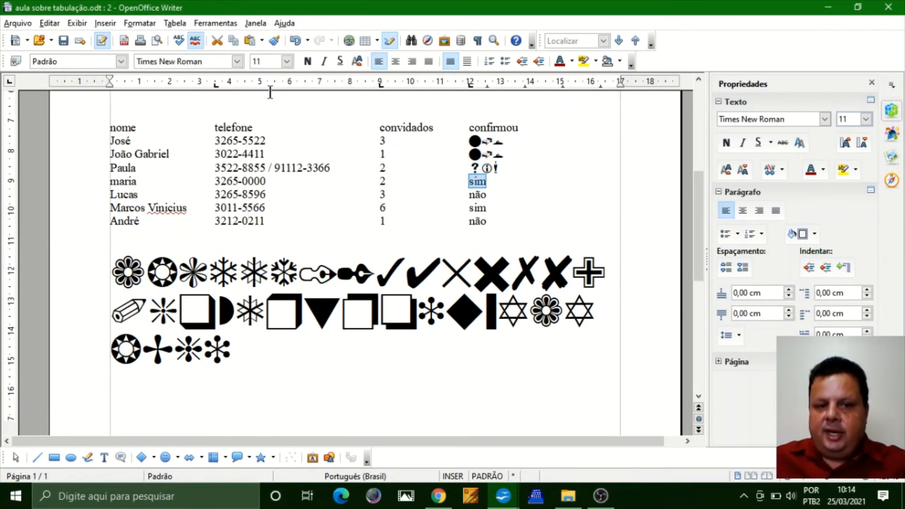
{"action": "left_click", "coordinate": [240, 60]}
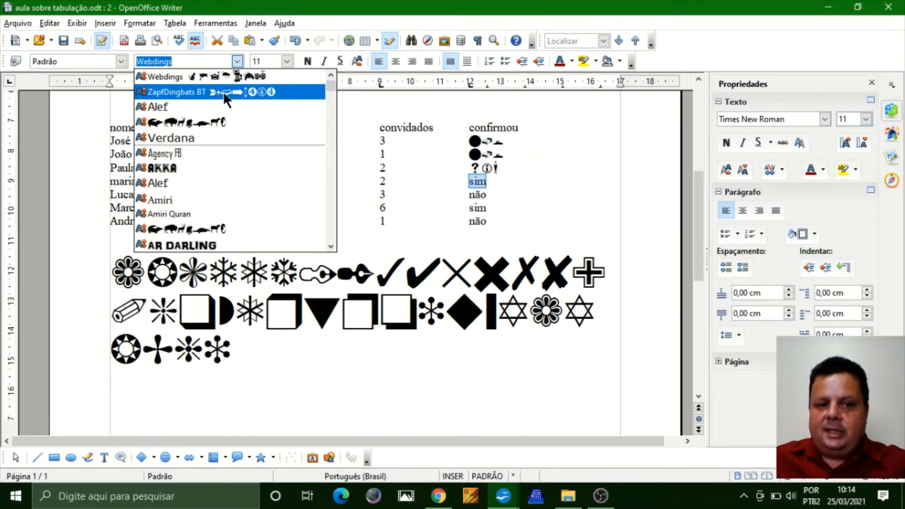
{"action": "left_click", "coordinate": [222, 81]}
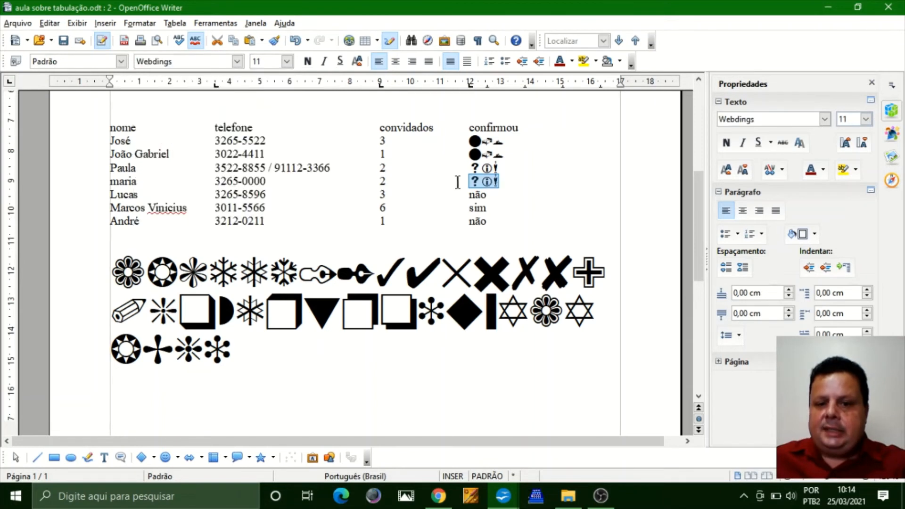
Step: Undo the Webdings changes in the "confirmou" column and the last font change of the text below the list
{"action": "left_click", "coordinate": [497, 142]}
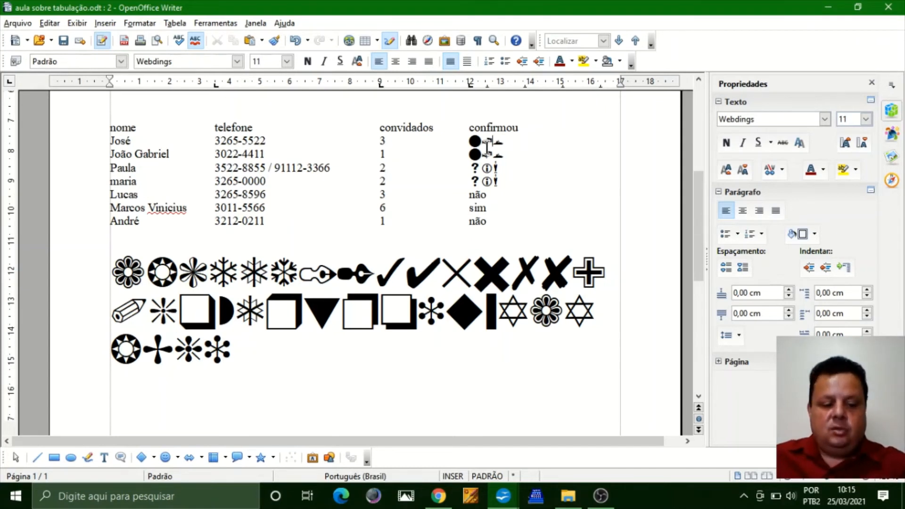
{"action": "key", "text": "ctrl+z"}
{"action": "key", "text": "ctrl+z"}
{"action": "key", "text": "ctrl+z"}
{"action": "key", "text": "ctrl+z"}
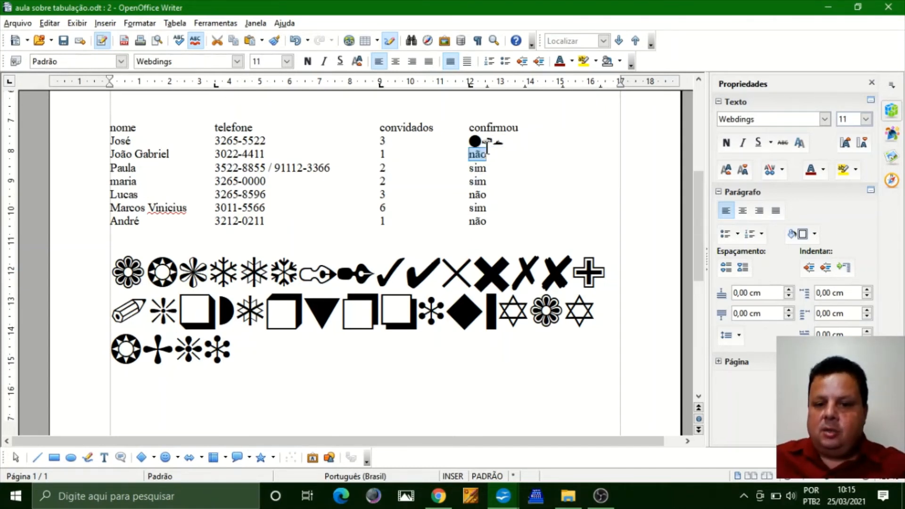
{"action": "key", "text": "ctrl+z"}
{"action": "key", "text": "ctrl+z"}
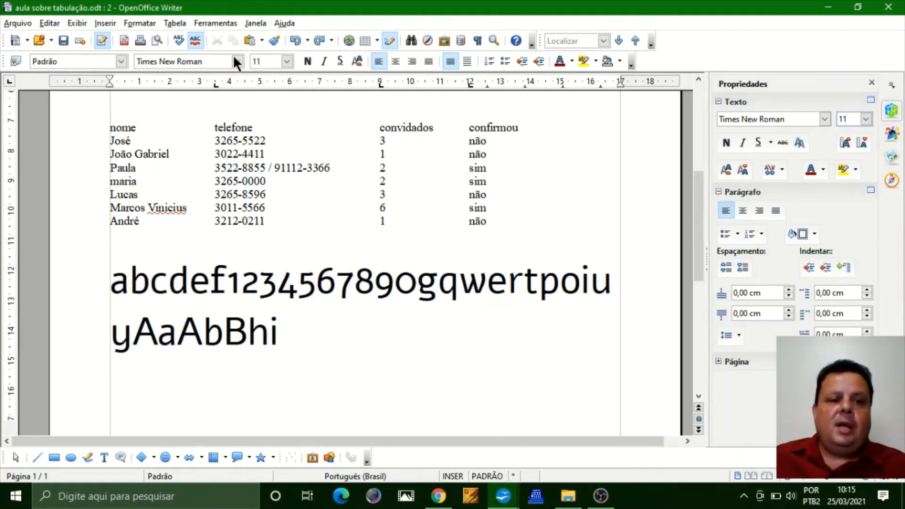
Step: Change the font of the whole sample text below the list to PopticsOneExtras
{"action": "left_click", "coordinate": [109, 22]}
{"action": "left_click", "coordinate": [100, 22]}
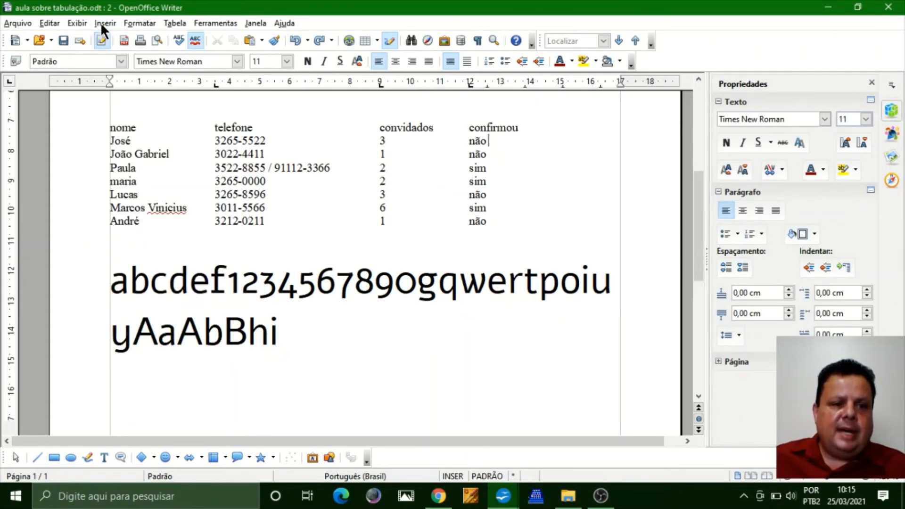
{"action": "left_click_drag", "start_coordinate": [313, 332], "coordinate": [110, 278]}
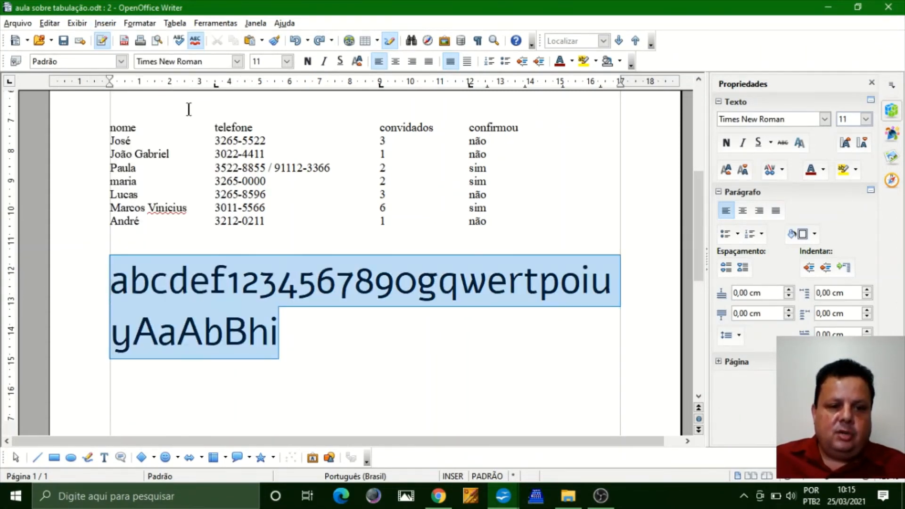
{"action": "left_click", "coordinate": [237, 61]}
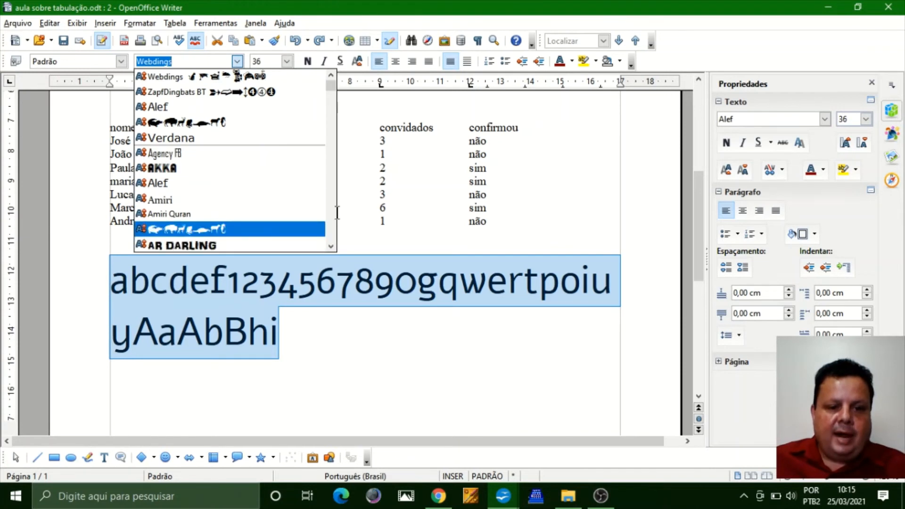
{"action": "scroll", "coordinate": [333, 214], "scroll_direction": "down", "scroll_amount": 10}
{"action": "scroll", "coordinate": [332, 214], "scroll_direction": "down", "scroll_amount": 15}
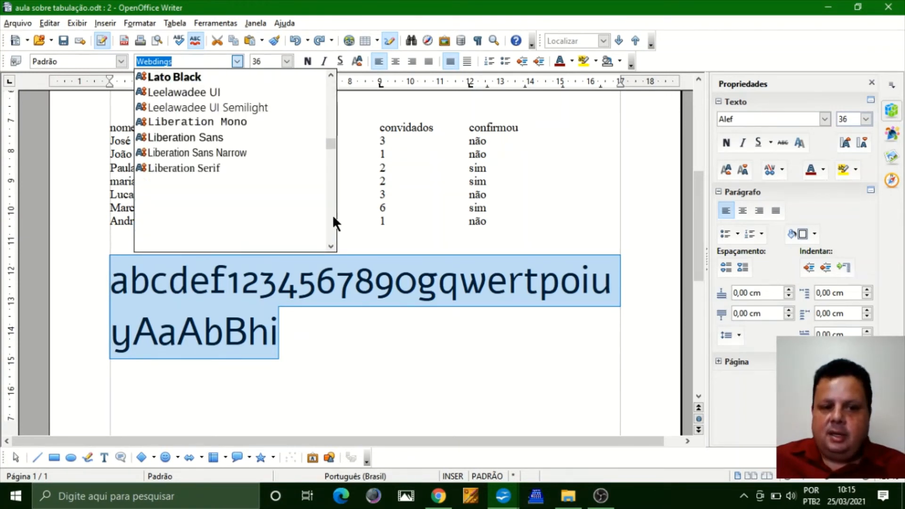
{"action": "scroll", "coordinate": [333, 214], "scroll_direction": "down", "scroll_amount": 10}
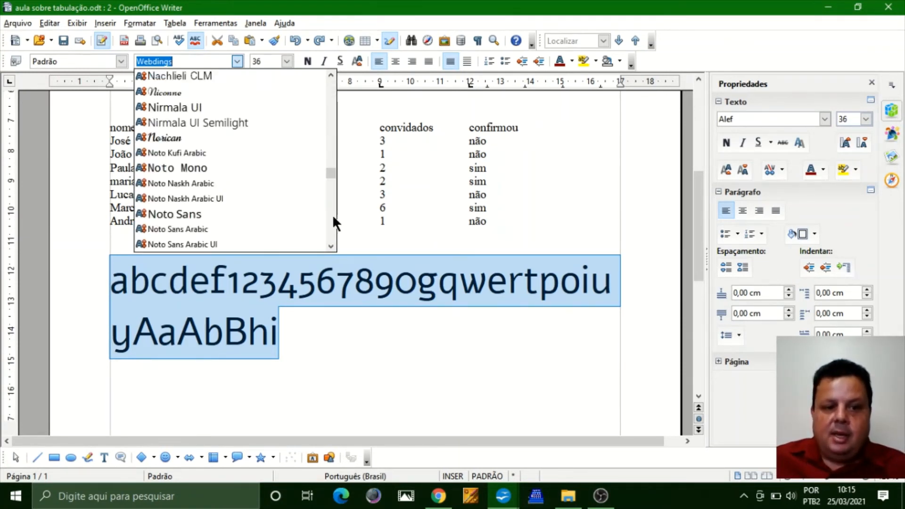
{"action": "scroll", "coordinate": [333, 216], "scroll_direction": "down", "scroll_amount": 4}
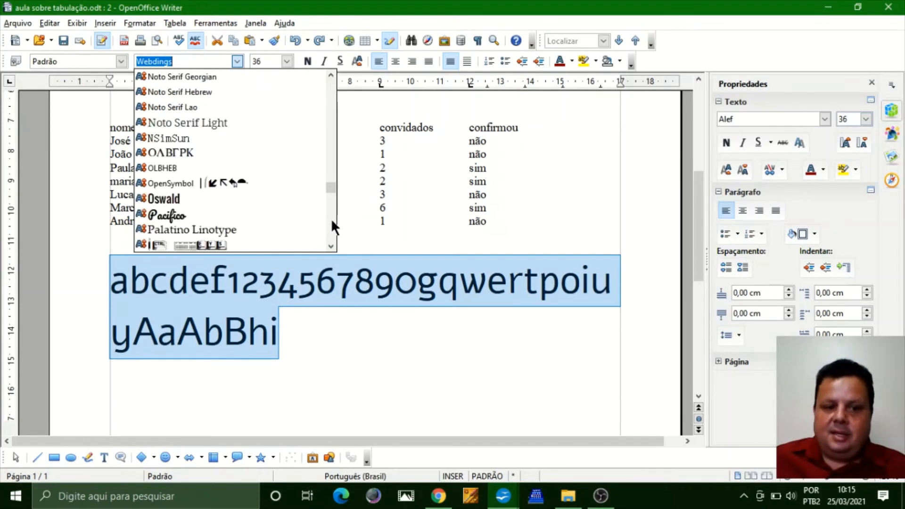
{"action": "left_click", "coordinate": [330, 244]}
{"action": "left_click", "coordinate": [330, 245]}
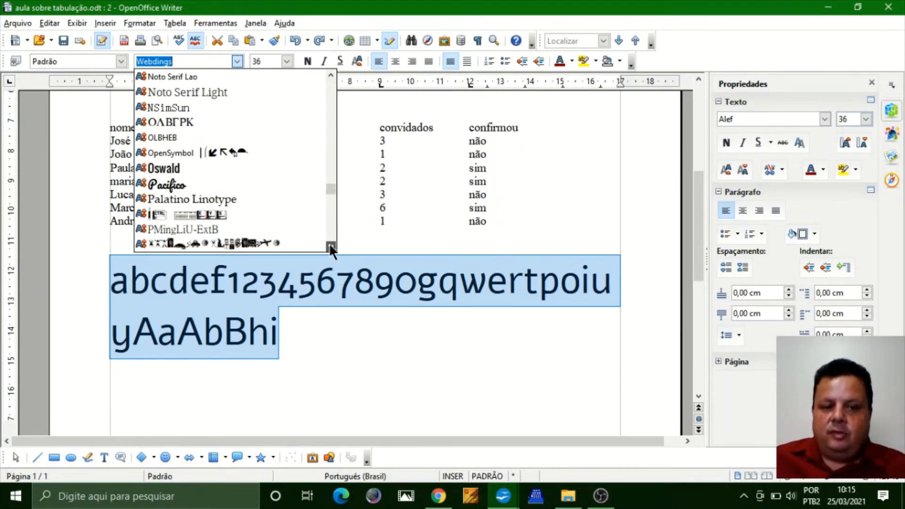
{"action": "left_click", "coordinate": [330, 244]}
{"action": "left_click", "coordinate": [330, 244]}
{"action": "left_click", "coordinate": [330, 244]}
{"action": "left_click", "coordinate": [330, 244]}
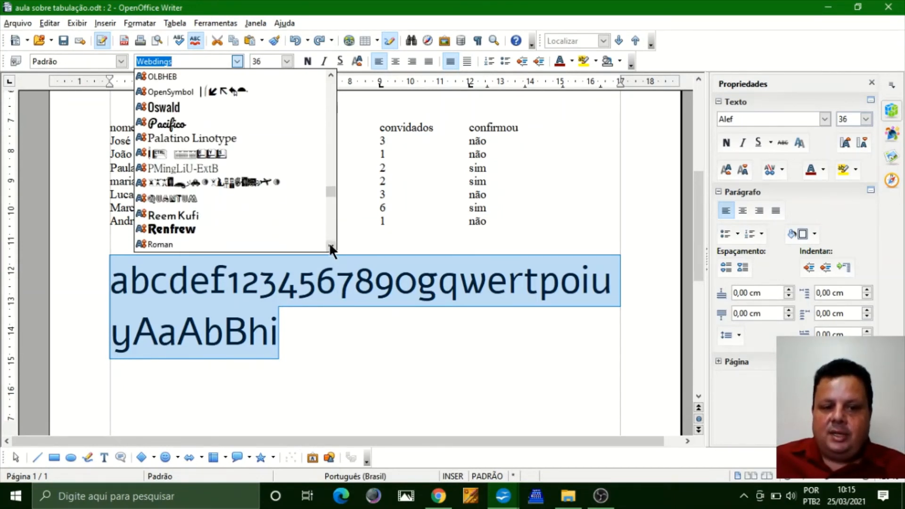
{"action": "left_click", "coordinate": [261, 183]}
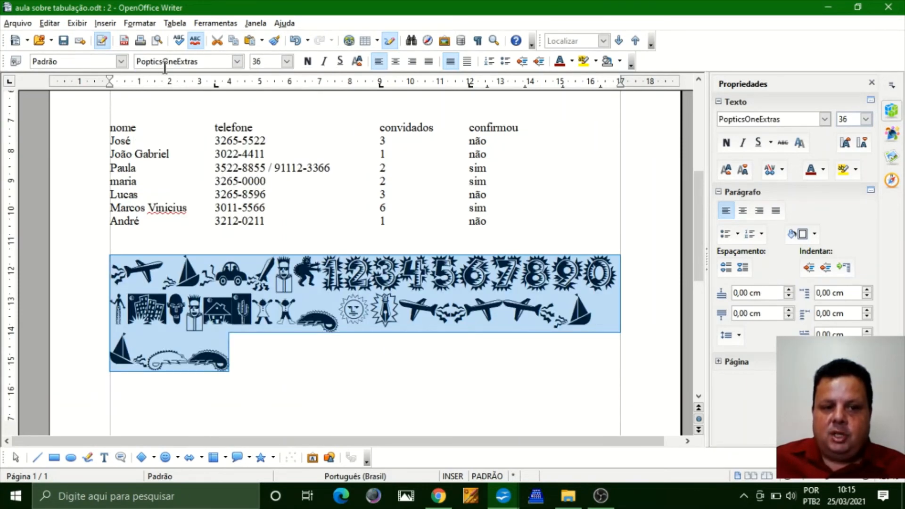
{"action": "left_click", "coordinate": [343, 268]}
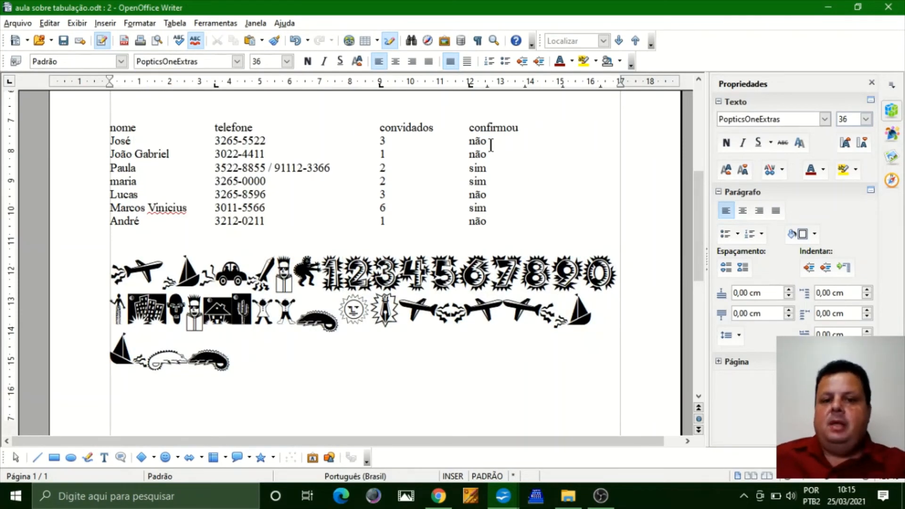
{"action": "left_click_drag", "start_coordinate": [229, 361], "coordinate": [112, 264]}
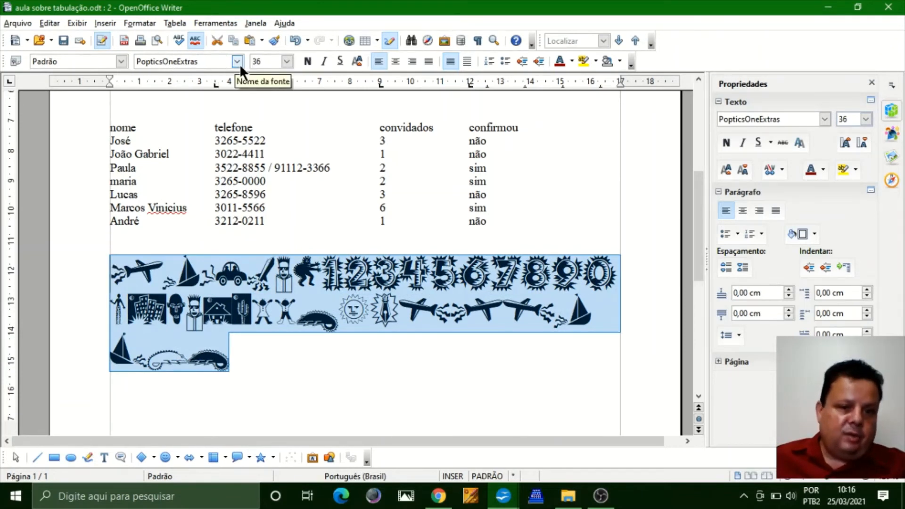
Step: Insert the ✘ special character from ZapfDingbats BT after the first guest's "não", keeping the list in view while choosing it
{"action": "left_click", "coordinate": [509, 165]}
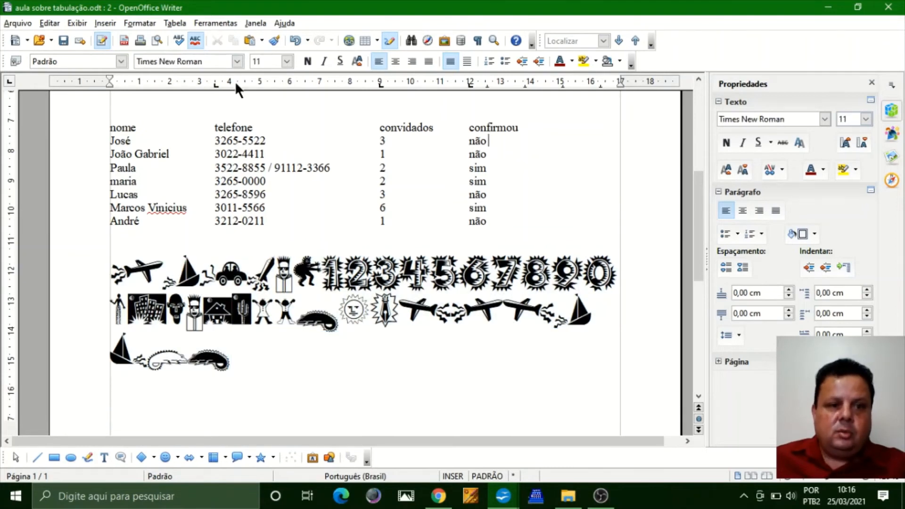
{"action": "left_click", "coordinate": [104, 23]}
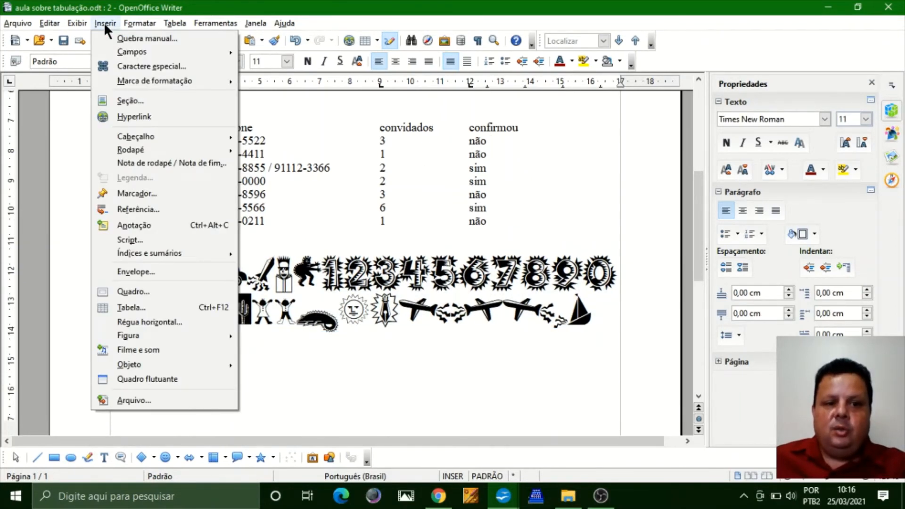
{"action": "left_click", "coordinate": [173, 67]}
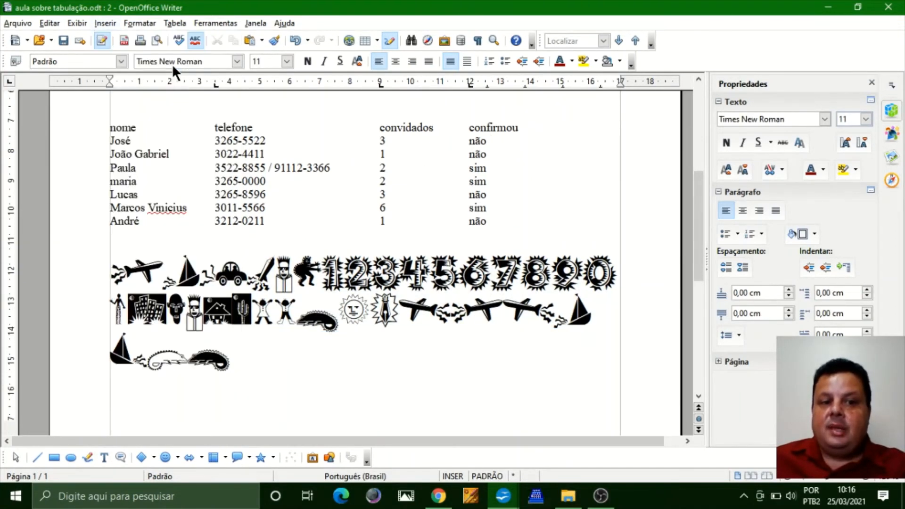
{"action": "left_click", "coordinate": [394, 169]}
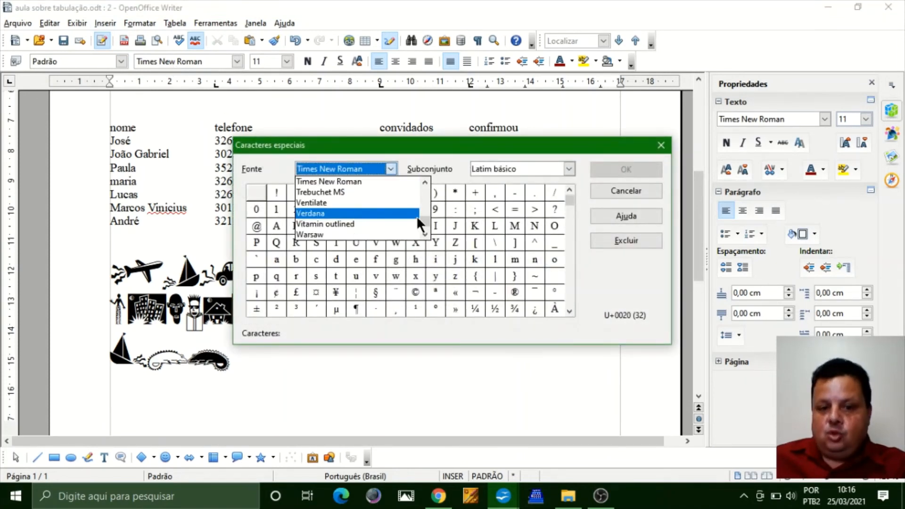
{"action": "scroll", "coordinate": [417, 216], "scroll_direction": "down", "scroll_amount": 4}
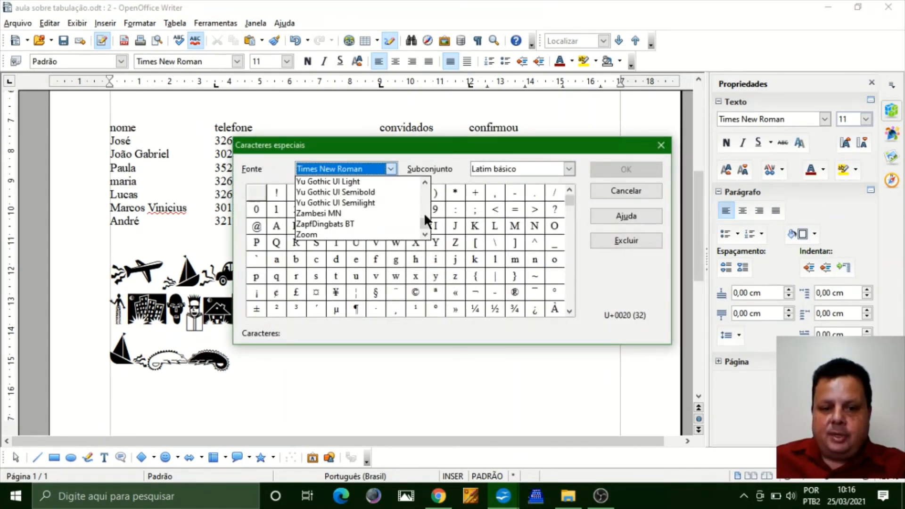
{"action": "left_click", "coordinate": [364, 223]}
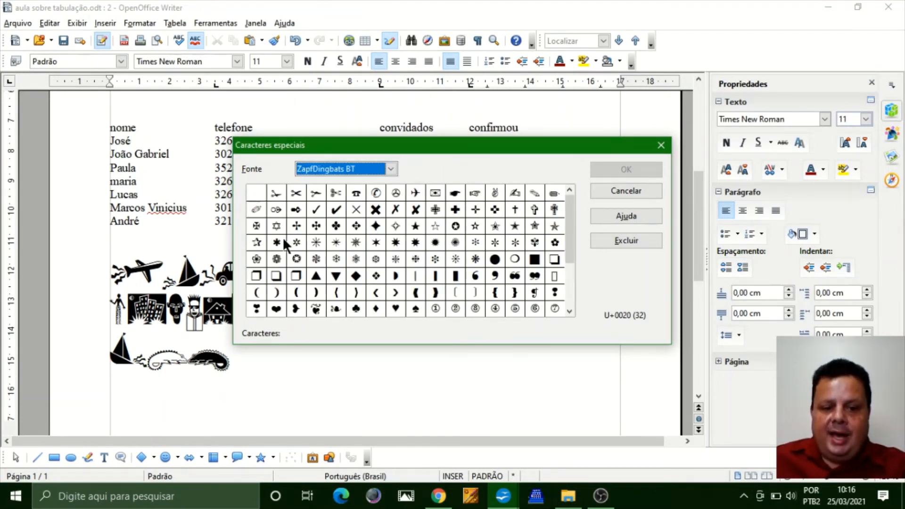
{"action": "left_click_drag", "start_coordinate": [554, 151], "coordinate": [565, 248]}
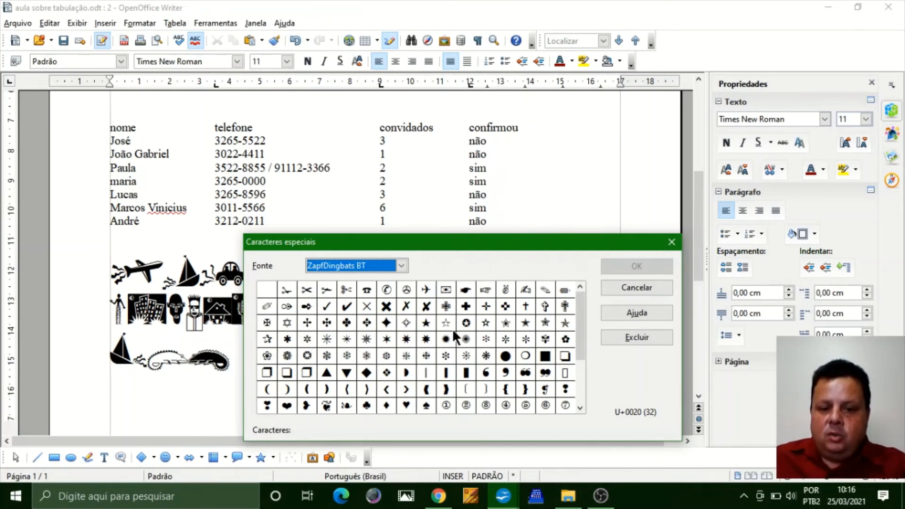
{"action": "left_click", "coordinate": [427, 307]}
{"action": "left_click", "coordinate": [605, 270]}
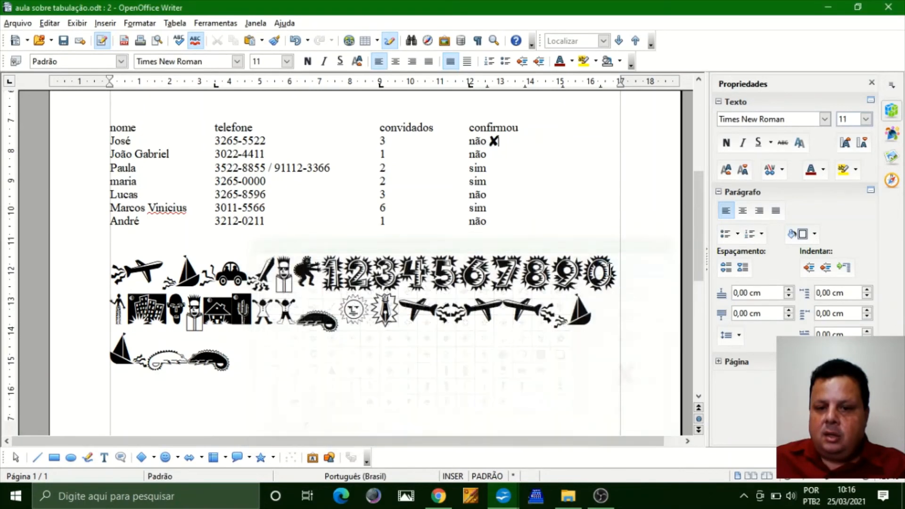
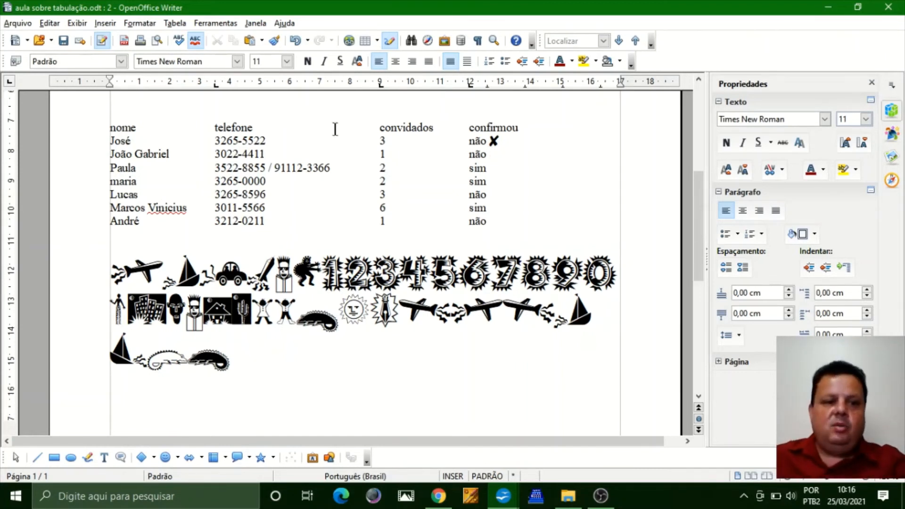
Step: Try the ✖ special character from ZapfDingbats BT after the second guest's "não" and remove it
{"action": "left_click", "coordinate": [106, 23]}
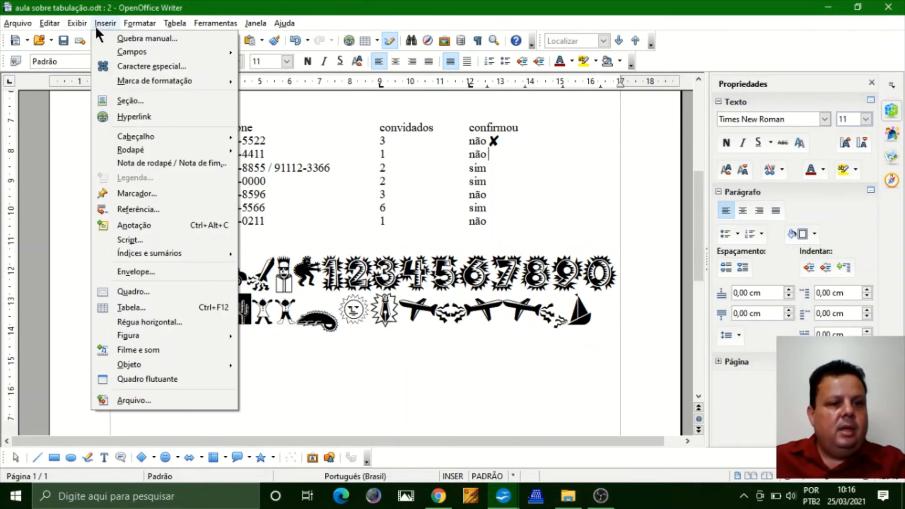
{"action": "left_click", "coordinate": [143, 66]}
{"action": "left_click", "coordinate": [401, 266]}
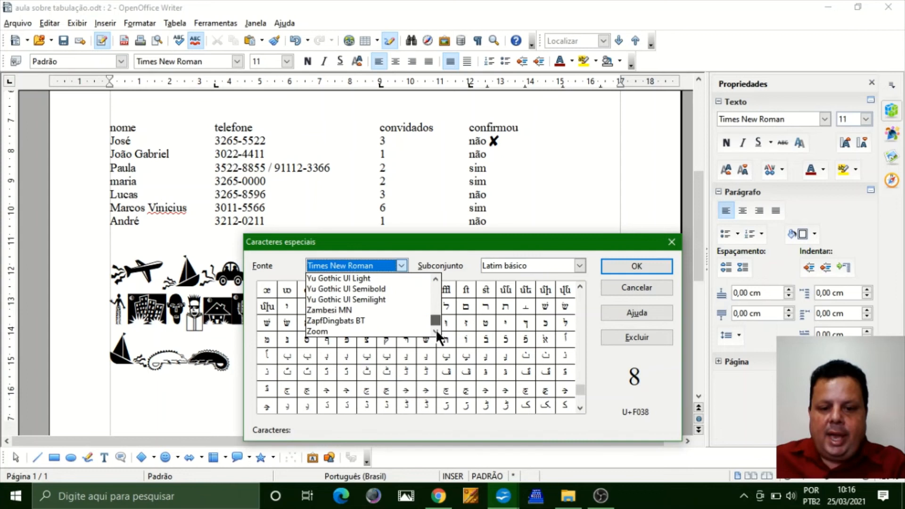
{"action": "left_click", "coordinate": [380, 321]}
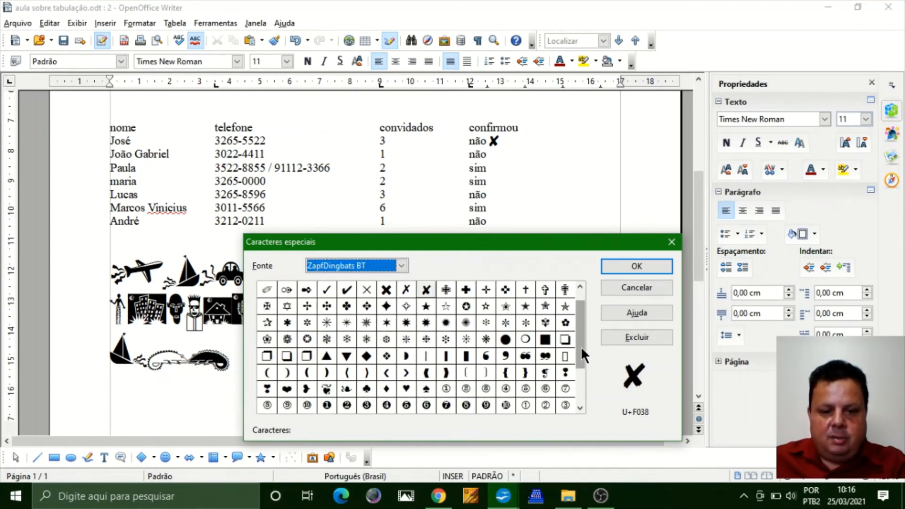
{"action": "scroll", "coordinate": [581, 347], "scroll_direction": "up", "scroll_amount": 1}
{"action": "left_click", "coordinate": [390, 309]}
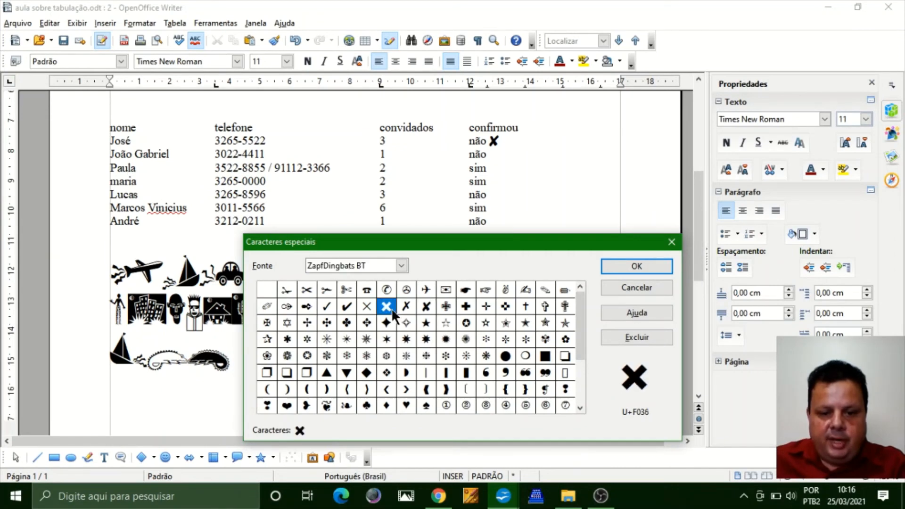
{"action": "left_click", "coordinate": [607, 266]}
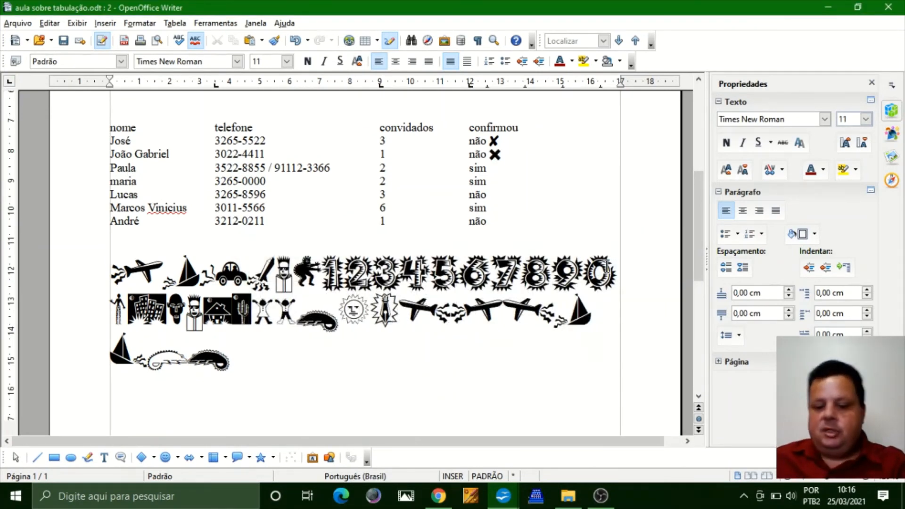
{"action": "key", "text": "shift+Left"}
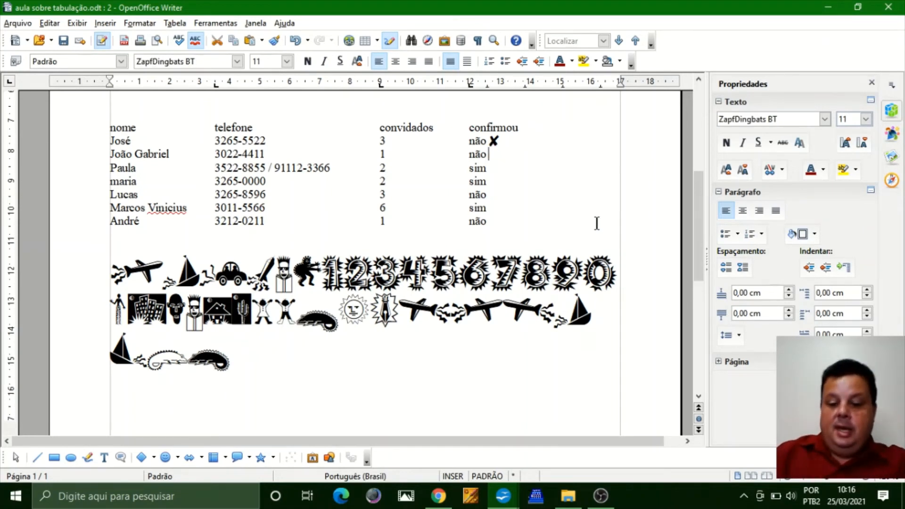
Step: Examine the ZapfDingbats BT and Wingdings special characters for a symbol to place after the third guest's "sim"
{"action": "key", "text": "Down"}
{"action": "left_click", "coordinate": [105, 24]}
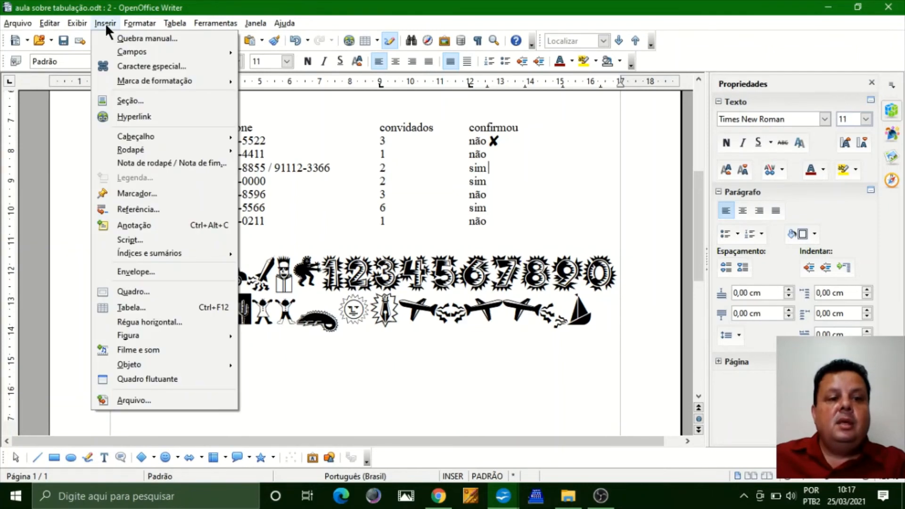
{"action": "left_click", "coordinate": [159, 62]}
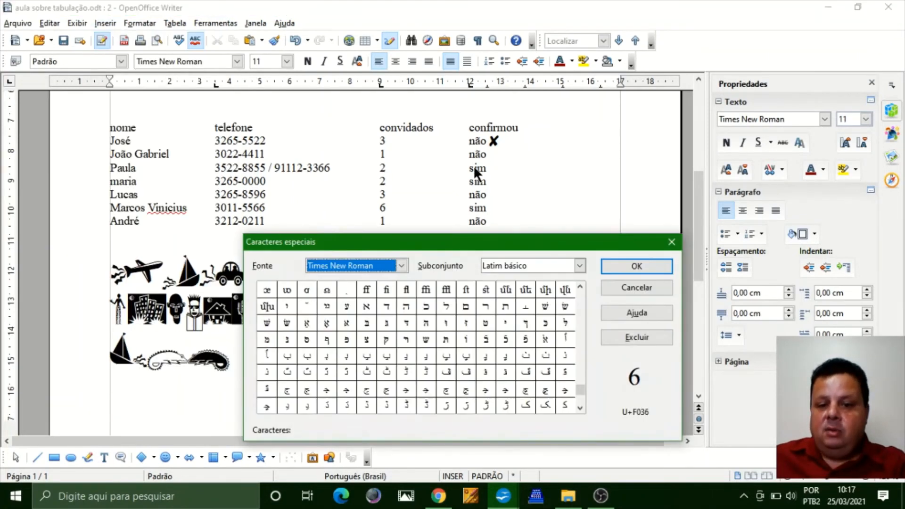
{"action": "left_click", "coordinate": [402, 265]}
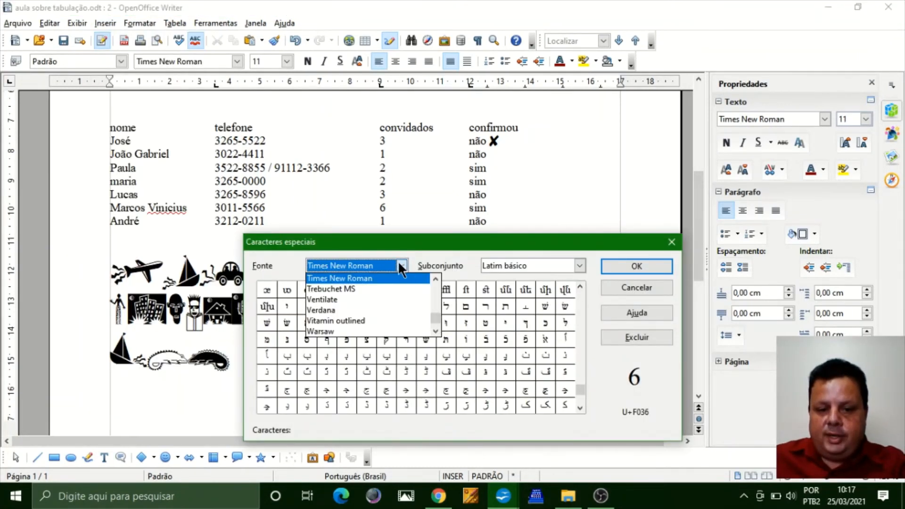
{"action": "left_click_drag", "start_coordinate": [436, 313], "coordinate": [436, 317]}
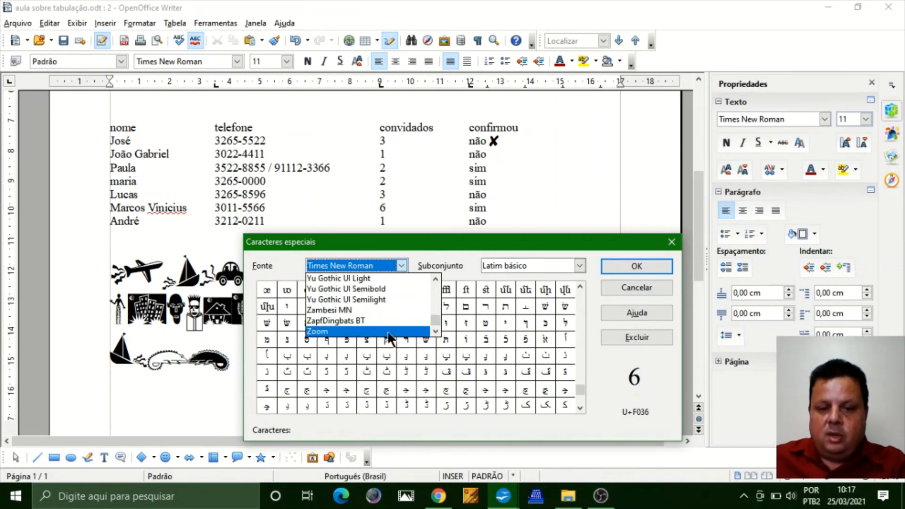
{"action": "left_click", "coordinate": [375, 318]}
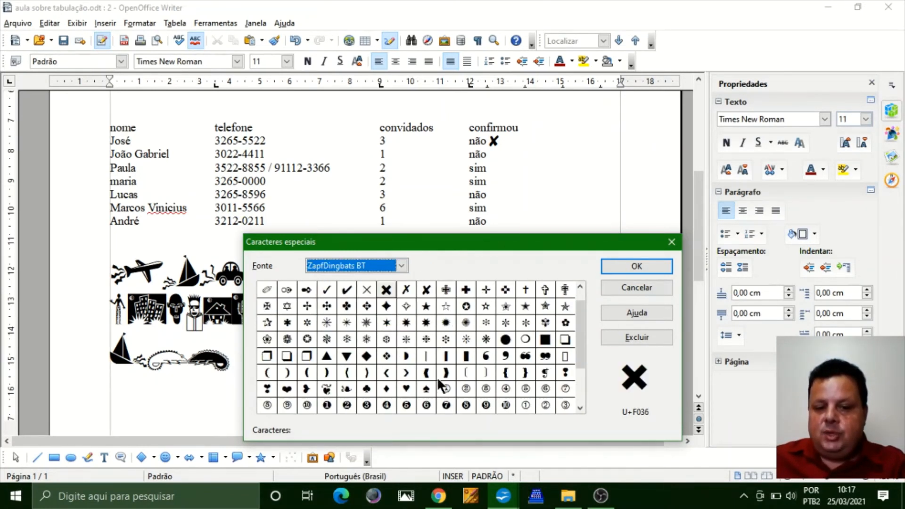
{"action": "left_click", "coordinate": [401, 266]}
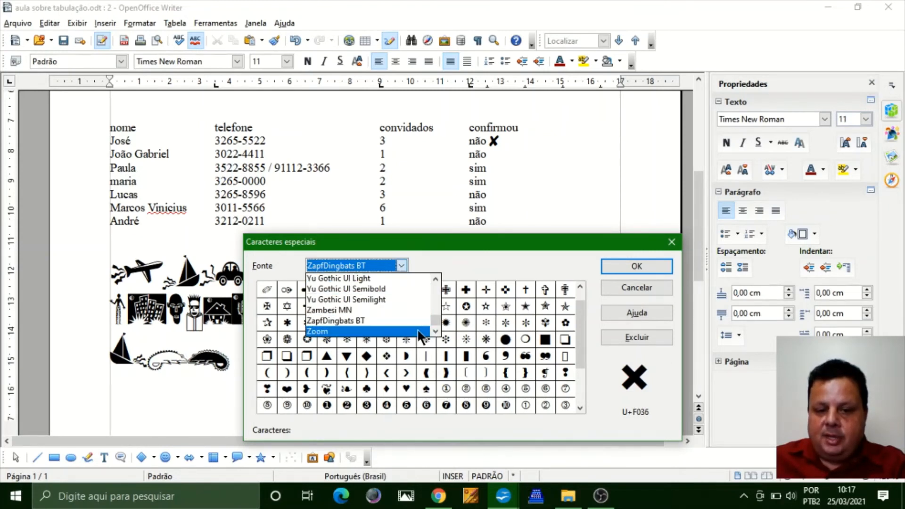
{"action": "left_click", "coordinate": [435, 300]}
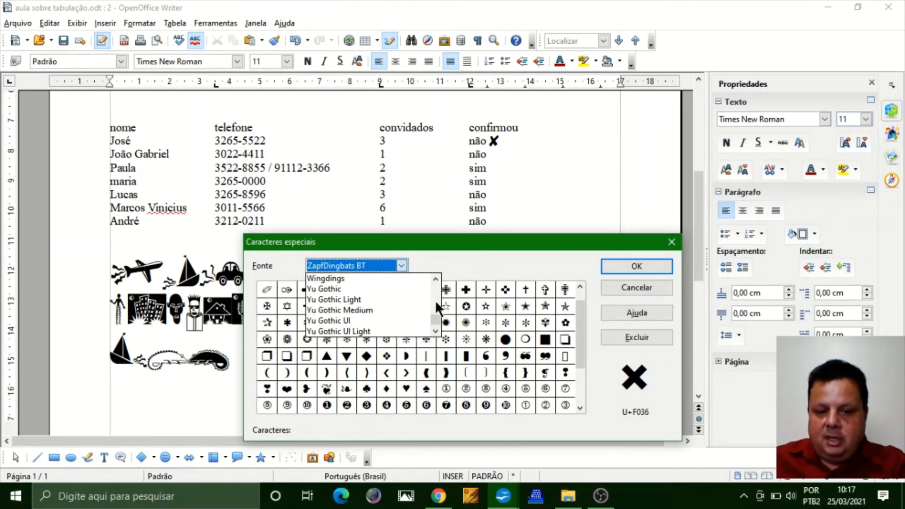
{"action": "left_click", "coordinate": [372, 278]}
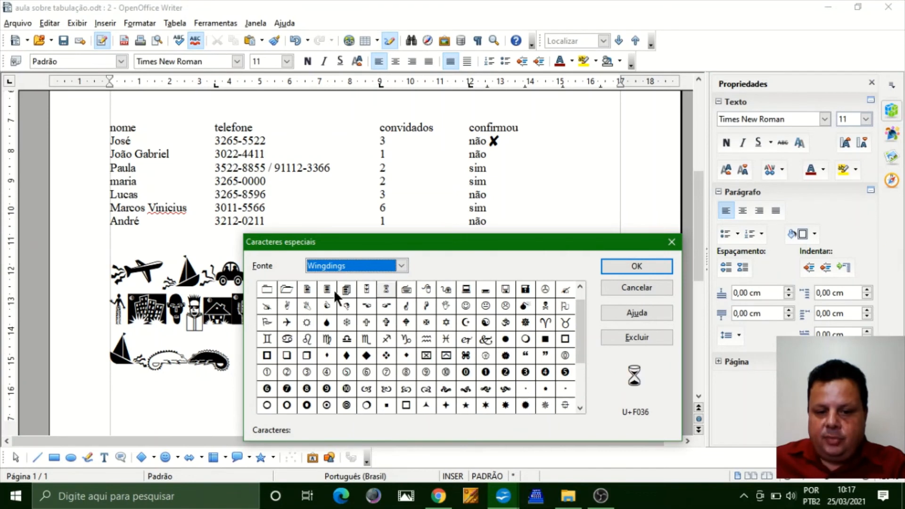
{"action": "left_click", "coordinate": [576, 380]}
{"action": "left_click_drag", "start_coordinate": [579, 374], "coordinate": [579, 313]}
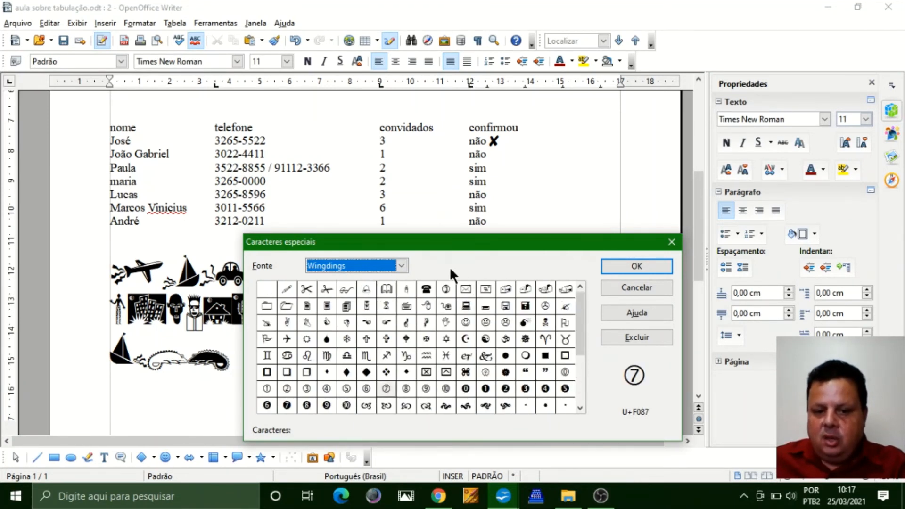
Step: Return to the ZapfDingbats BT characters and look through the Webdings special characters
{"action": "left_click", "coordinate": [401, 266]}
{"action": "scroll", "coordinate": [434, 322], "scroll_direction": "down", "scroll_amount": 2}
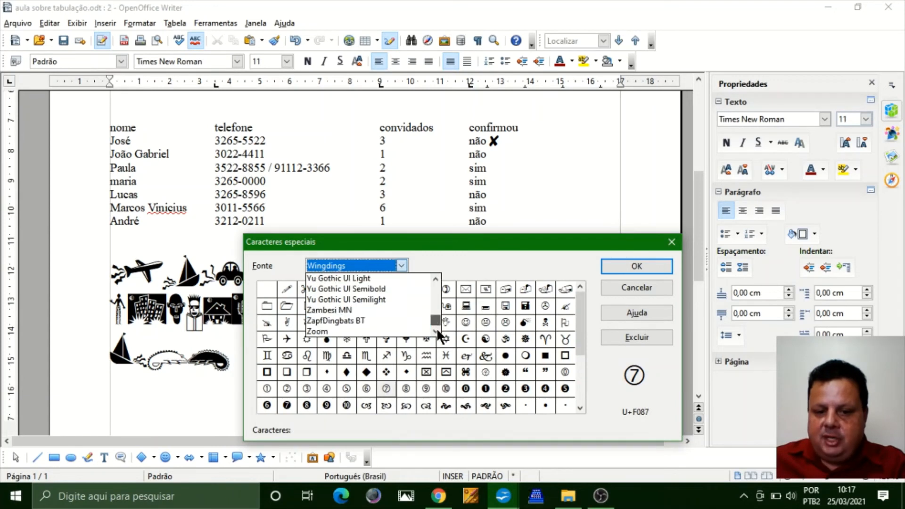
{"action": "left_click", "coordinate": [382, 320]}
{"action": "left_click", "coordinate": [401, 265]}
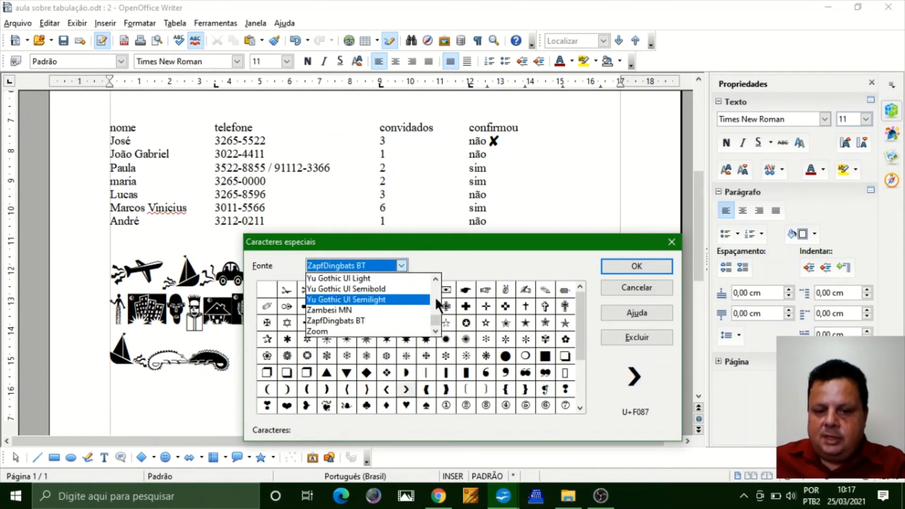
{"action": "scroll", "coordinate": [437, 297], "scroll_direction": "up", "scroll_amount": 2}
{"action": "left_click", "coordinate": [435, 279]}
{"action": "left_click", "coordinate": [434, 277]}
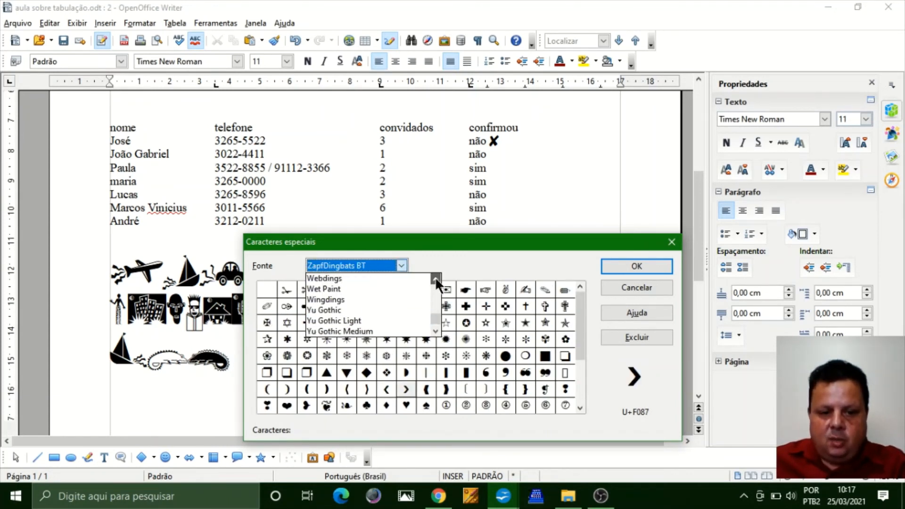
{"action": "left_click", "coordinate": [435, 277]}
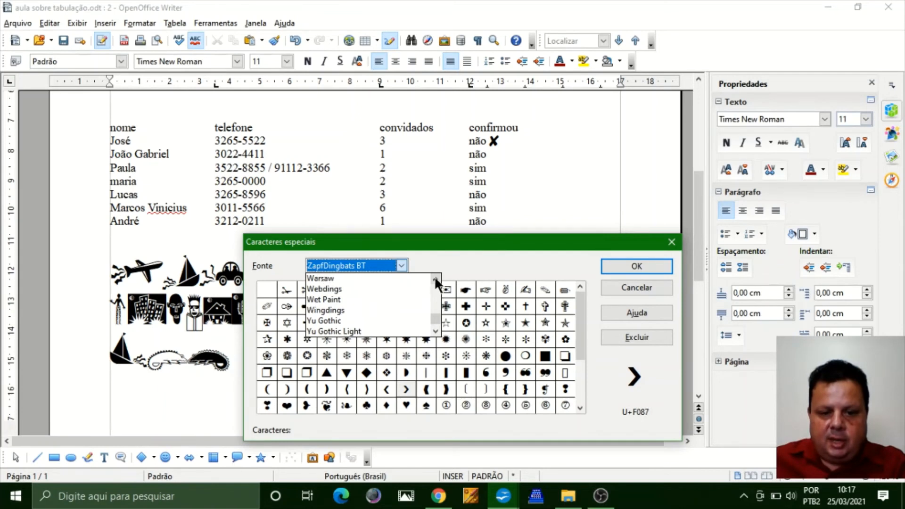
{"action": "left_click", "coordinate": [365, 288]}
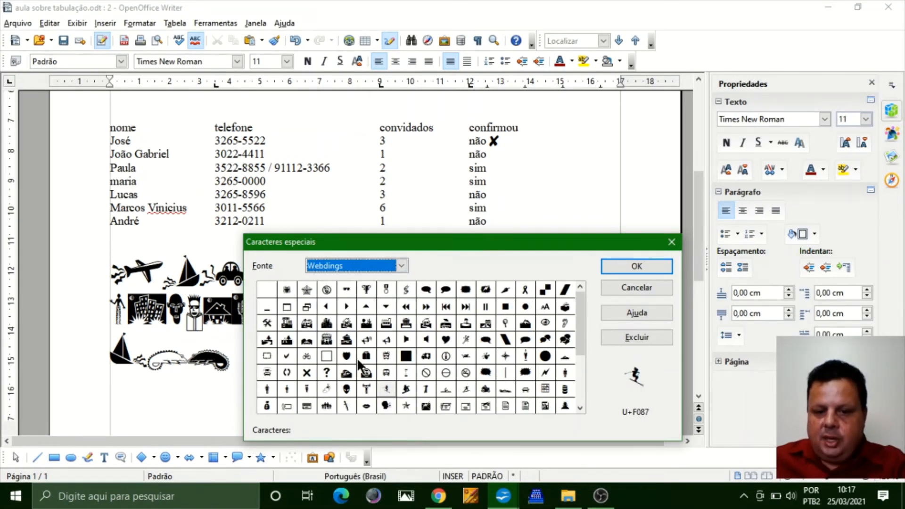
Step: Insert the bear and squirrel characters from the Animals font after the third guest's "sim" and delete both
{"action": "left_click", "coordinate": [401, 265]}
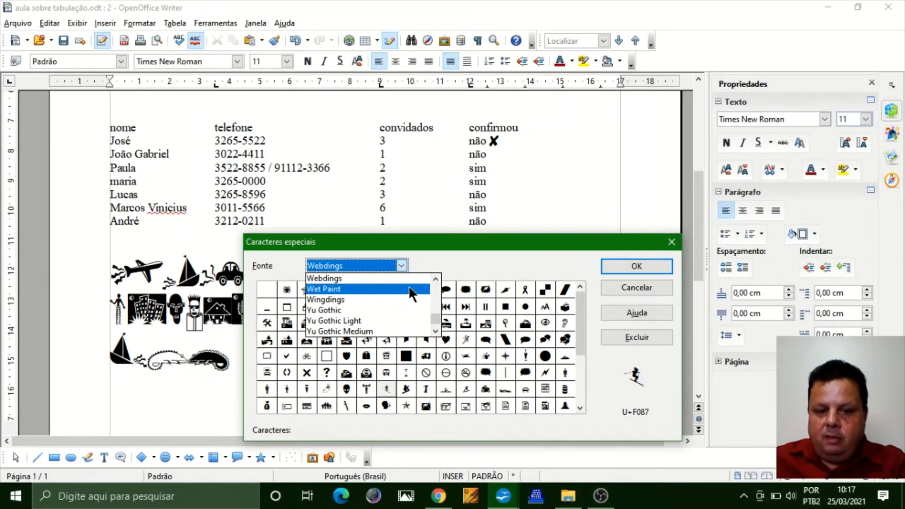
{"action": "key", "text": "a"}
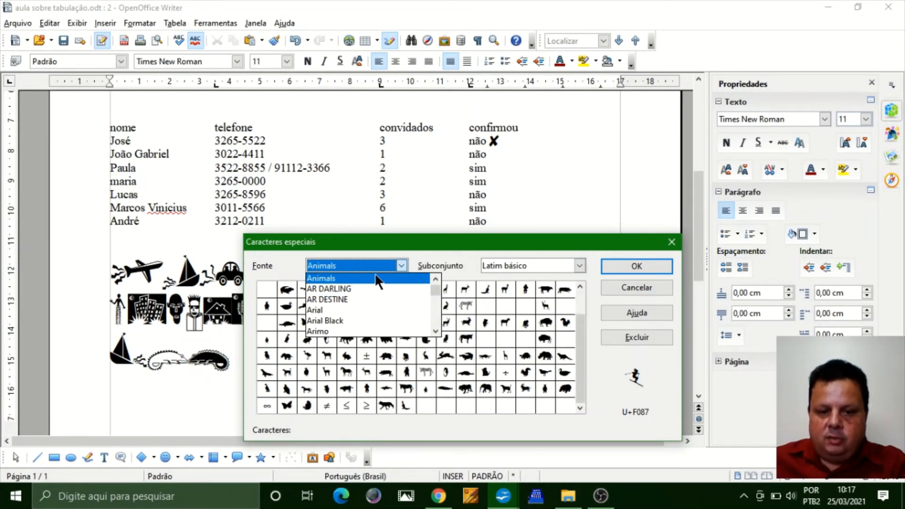
{"action": "left_click", "coordinate": [377, 281]}
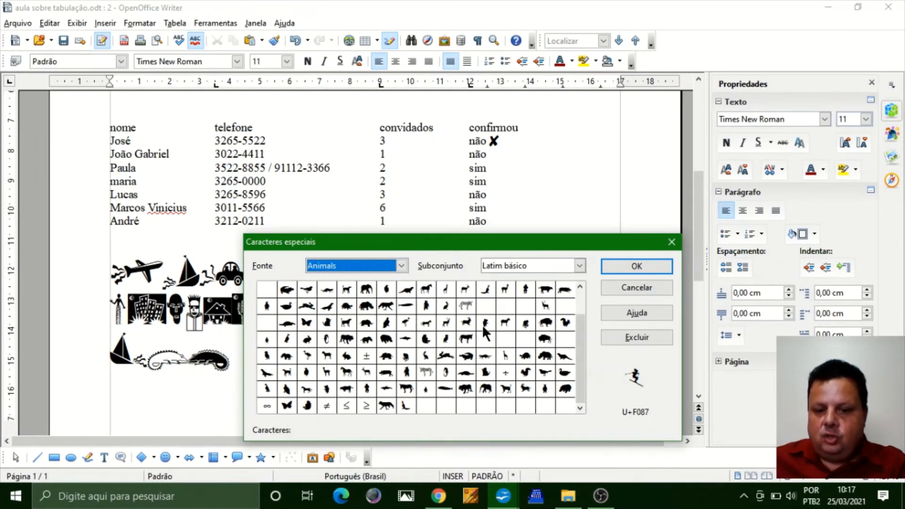
{"action": "left_click", "coordinate": [484, 324]}
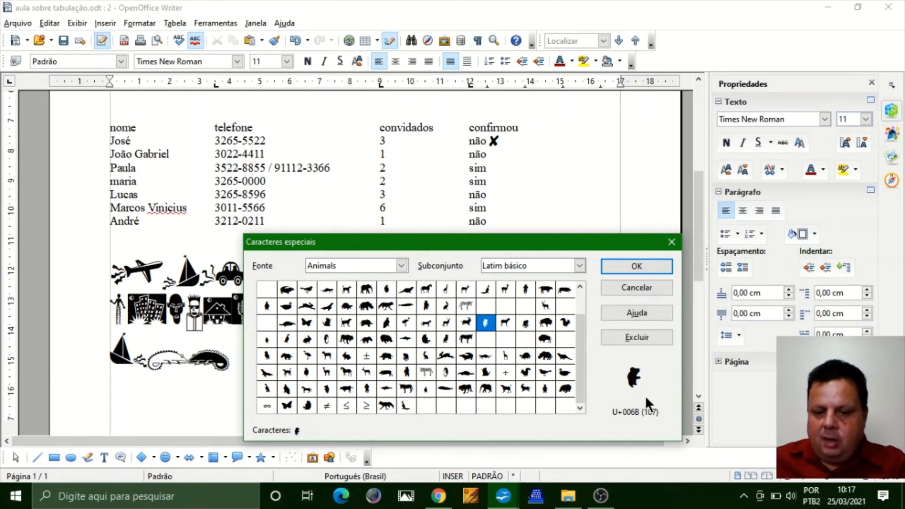
{"action": "left_click", "coordinate": [568, 324]}
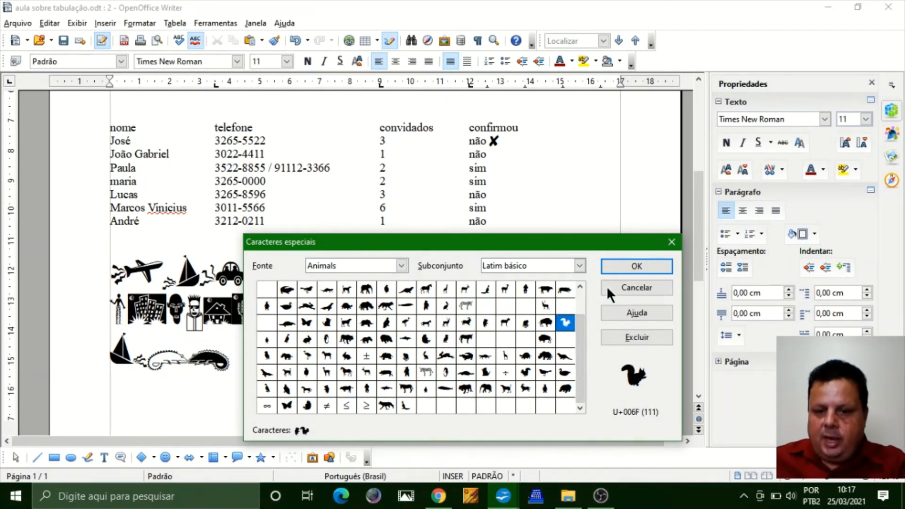
{"action": "left_click", "coordinate": [618, 267]}
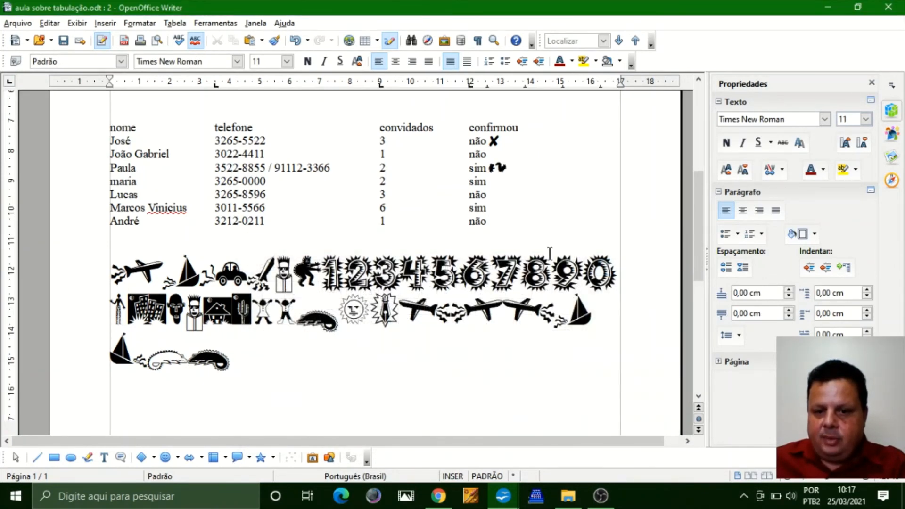
{"action": "key", "text": "BackSpace"}
{"action": "key", "text": "BackSpace"}
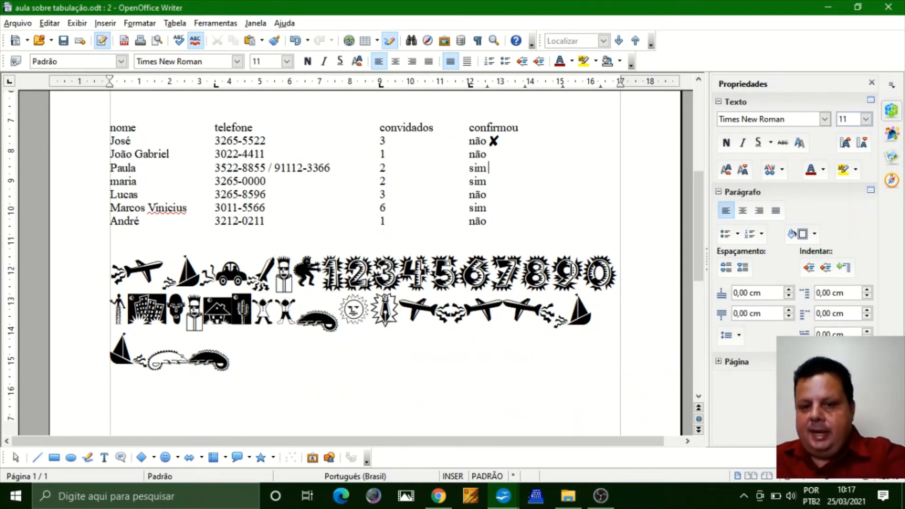
Step: Insert the bold ✔ special character from ZapfDingbats BT after the third guest's "sim"
{"action": "left_click", "coordinate": [99, 20]}
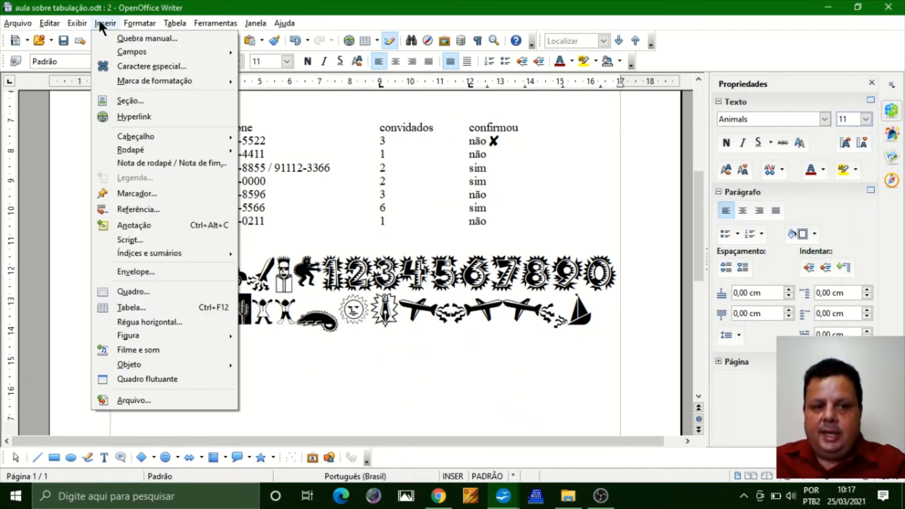
{"action": "left_click", "coordinate": [174, 65]}
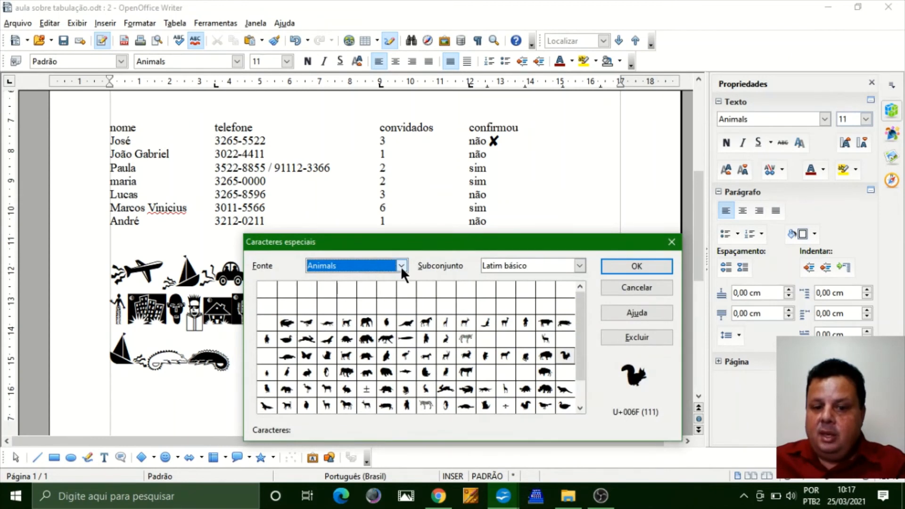
{"action": "left_click", "coordinate": [401, 266]}
{"action": "left_click_drag", "start_coordinate": [435, 292], "coordinate": [437, 321]}
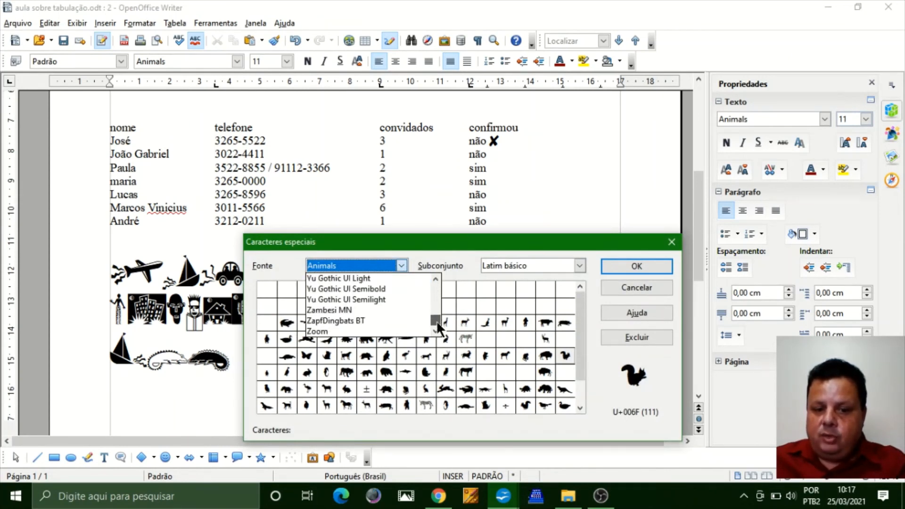
{"action": "left_click", "coordinate": [391, 321]}
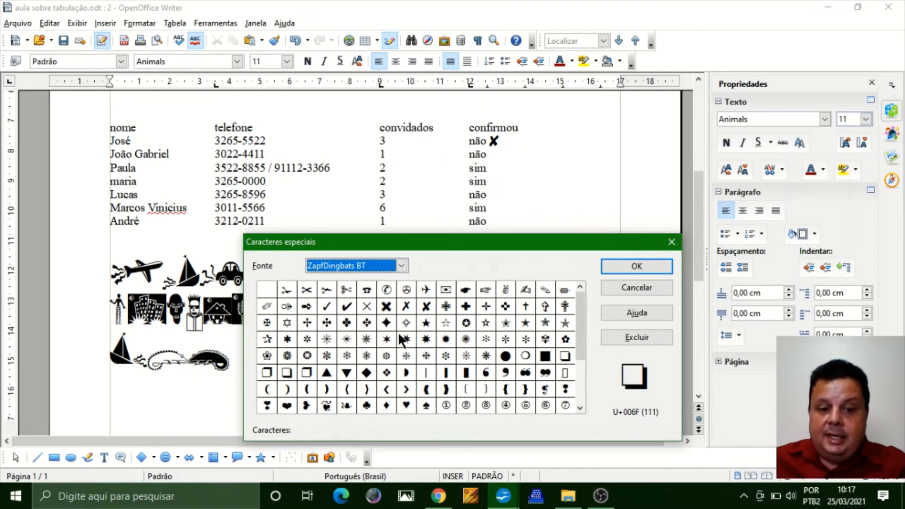
{"action": "left_click", "coordinate": [351, 306]}
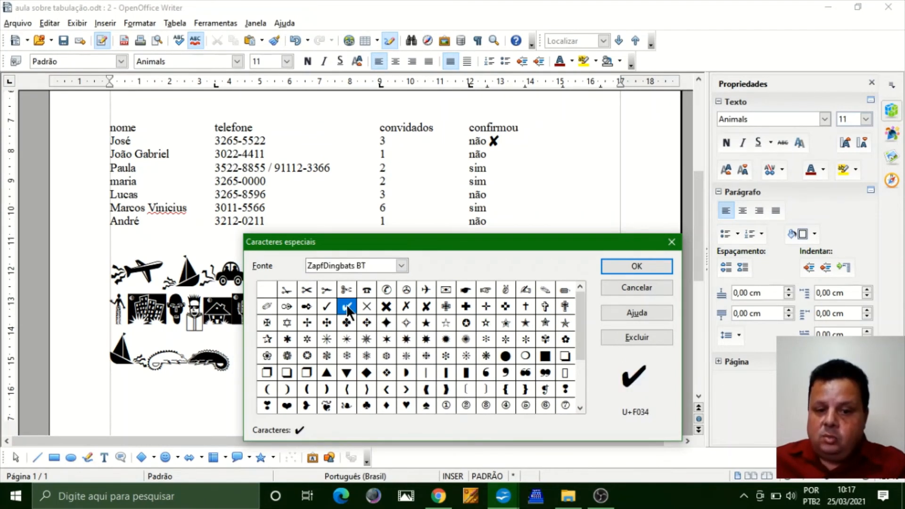
{"action": "left_click", "coordinate": [630, 269]}
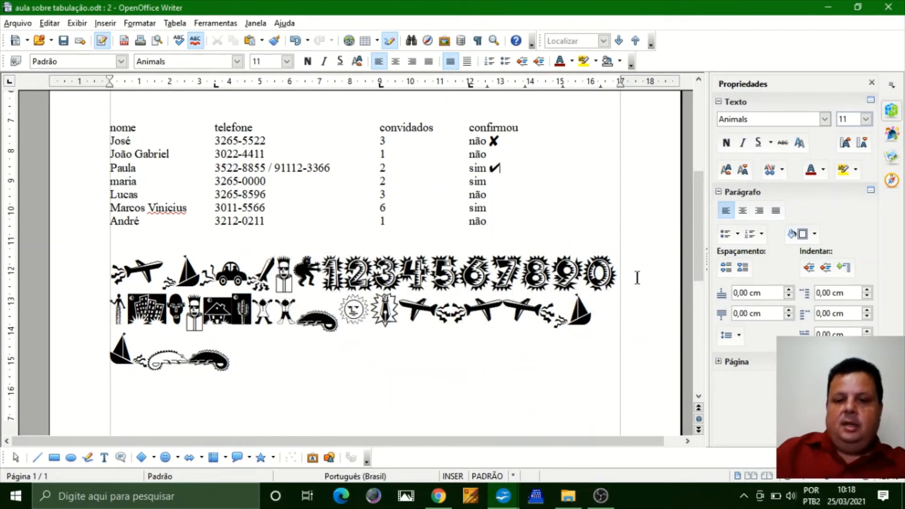
Step: Copy the ✘ from the first guest's row after the "não" of the second, fifth and seventh guests
{"action": "key", "text": "shift+Left"}
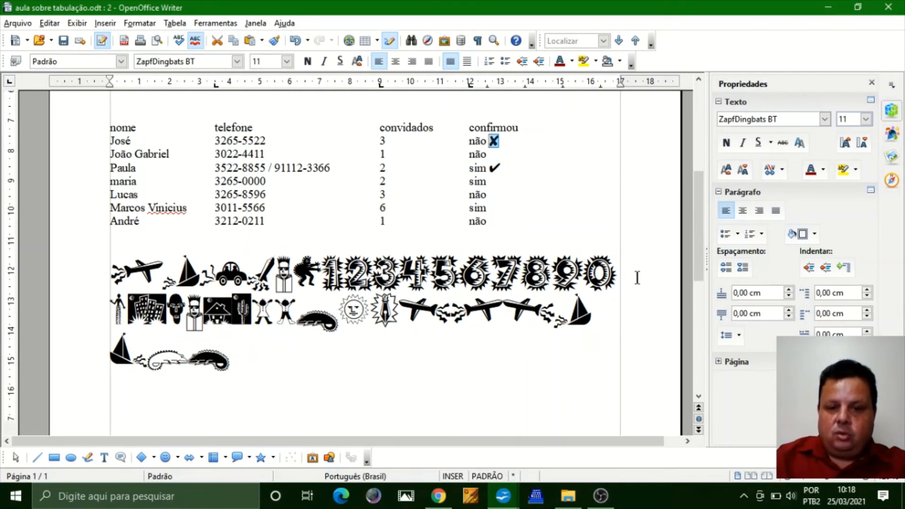
{"action": "key", "text": "ctrl+c"}
{"action": "key", "text": "Down"}
{"action": "key", "text": "ctrl+v"}
{"action": "key", "text": "Down"}
{"action": "key", "text": "ctrl+v"}
{"action": "key", "text": "Down"}
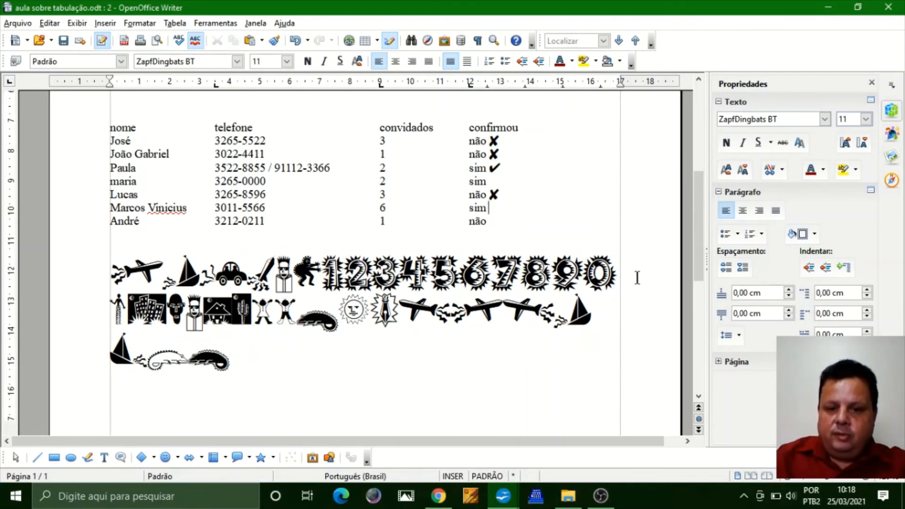
{"action": "key", "text": "Down"}
{"action": "key", "text": "ctrl+v"}
Step: Copy the third guest's ✔ after the "sim" of the fourth and sixth guests
{"action": "key", "text": "shift+Left"}
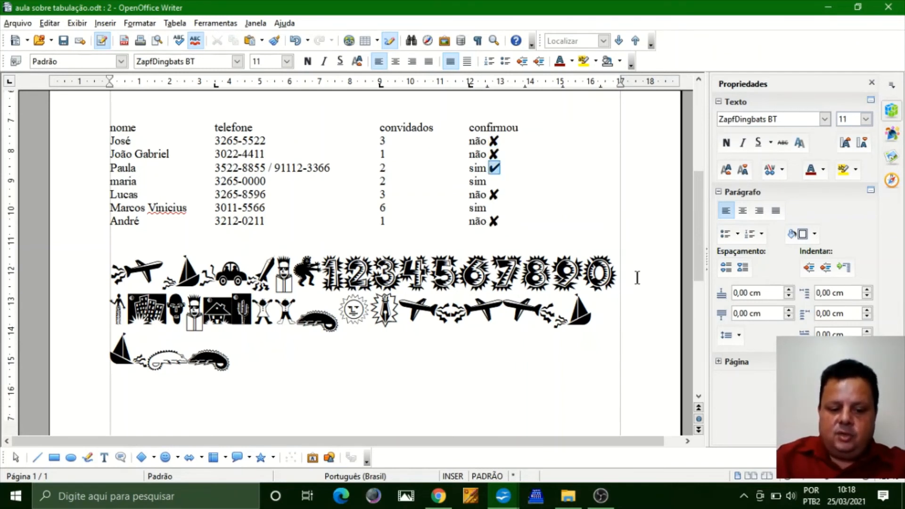
{"action": "key", "text": "ctrl+c"}
{"action": "key", "text": "Down"}
{"action": "key", "text": "ctrl+v"}
{"action": "key", "text": "ctrl+v"}
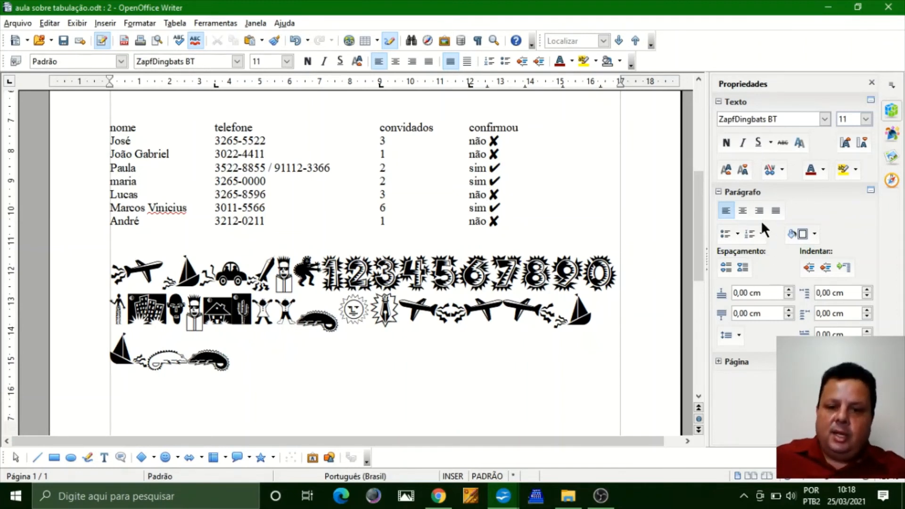
Step: Set the font color of the first guest's ✘ to red
{"action": "key", "text": "Up"}
{"action": "key", "text": "Up"}
{"action": "key", "text": "Up"}
{"action": "key", "text": "Up"}
{"action": "key", "text": "Up"}
{"action": "key", "text": "shift+Left"}
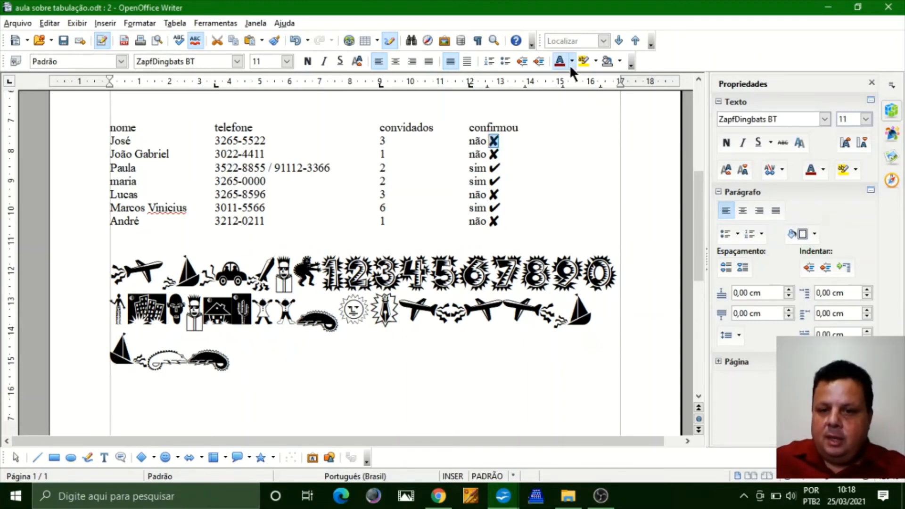
{"action": "left_click", "coordinate": [571, 63]}
{"action": "left_click", "coordinate": [583, 132]}
{"action": "left_click", "coordinate": [515, 155]}
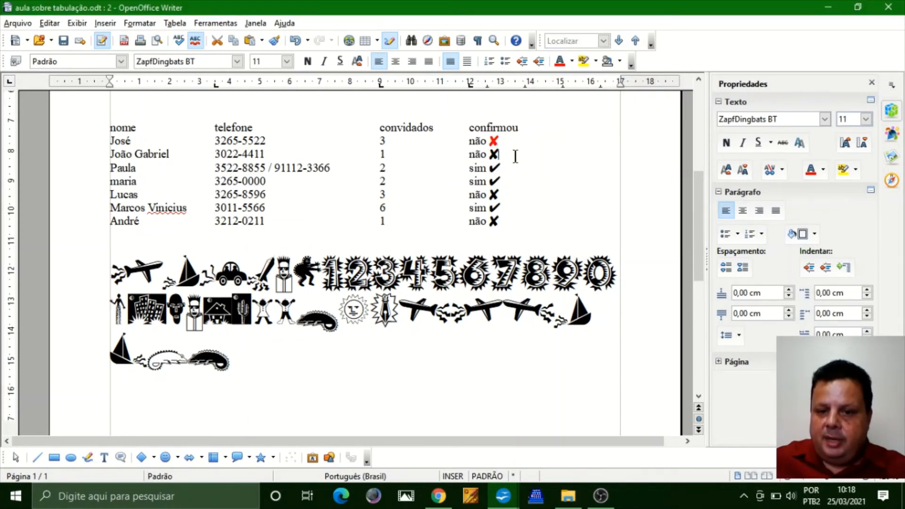
Step: Set the font color of the third guest's ✔ to green
{"action": "key", "text": "Down"}
{"action": "key", "text": "shift+Left"}
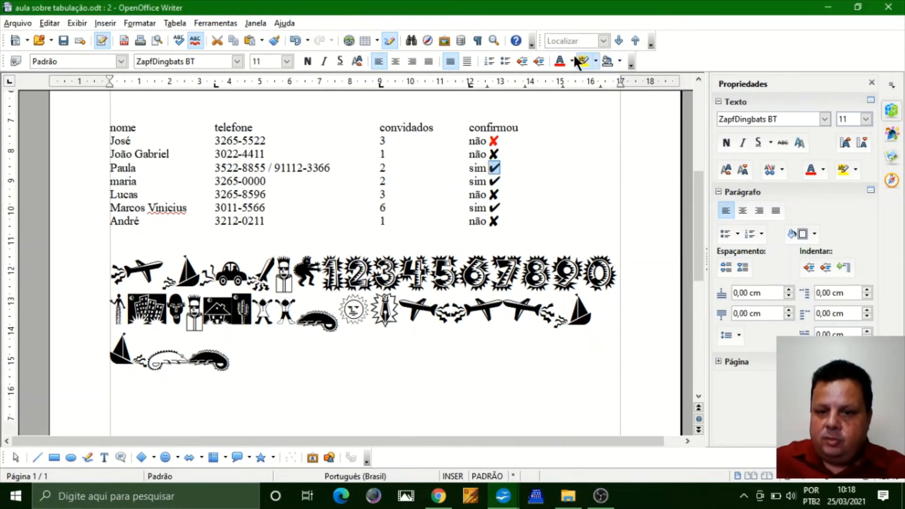
{"action": "left_click", "coordinate": [571, 61]}
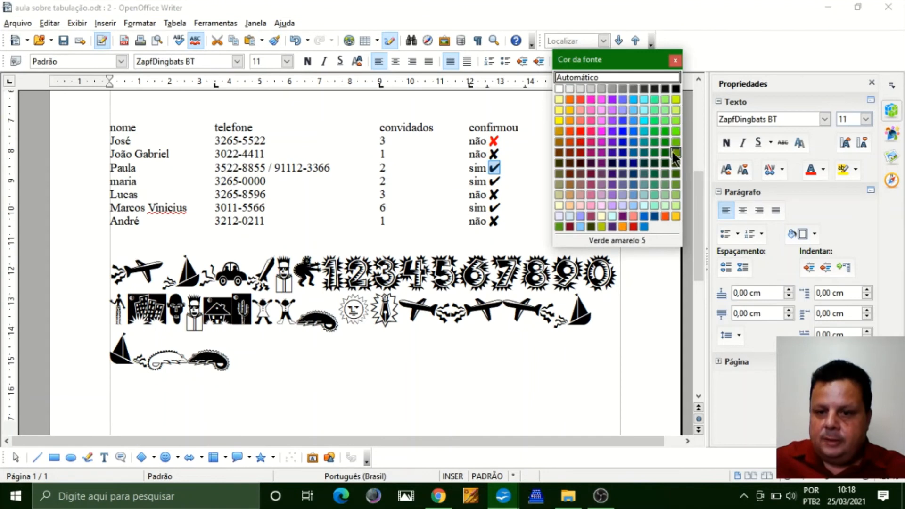
{"action": "left_click", "coordinate": [655, 141]}
{"action": "left_click", "coordinate": [514, 162]}
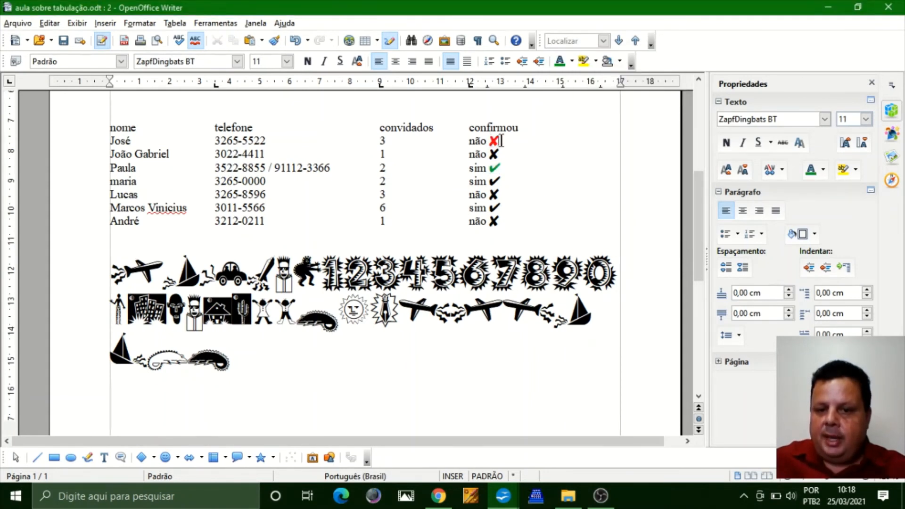
Step: Replace the black ✘ of the second and fifth guests with copies of the first guest's red ✘
{"action": "left_click_drag", "start_coordinate": [501, 141], "coordinate": [492, 141]}
{"action": "key", "text": "ctrl+c"}
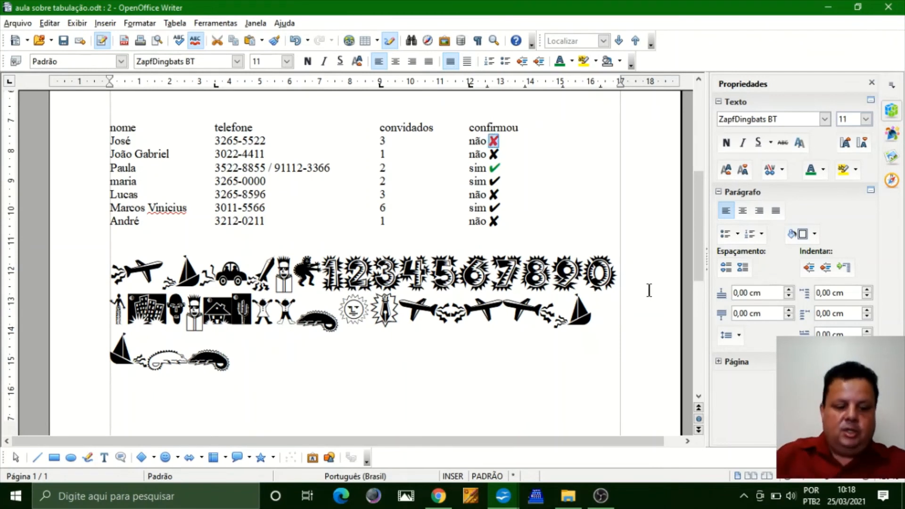
{"action": "key", "text": "Down"}
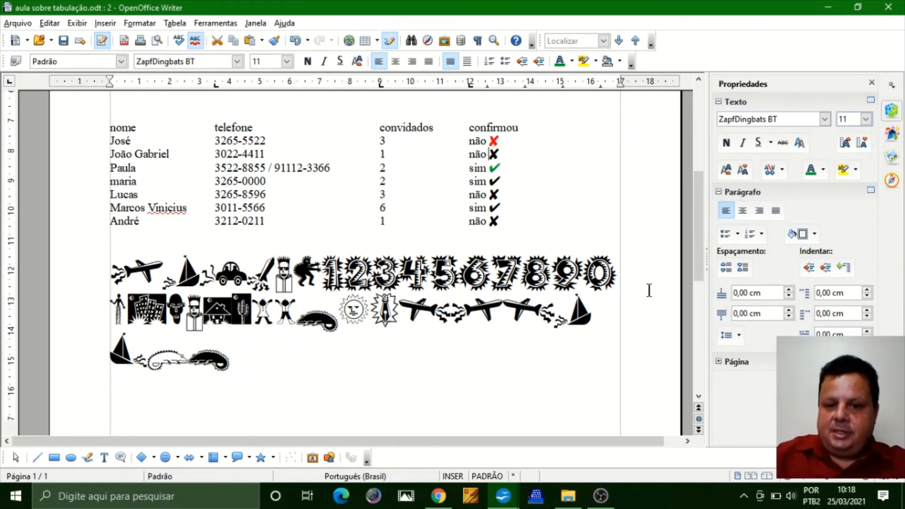
{"action": "key", "text": "shift+Right"}
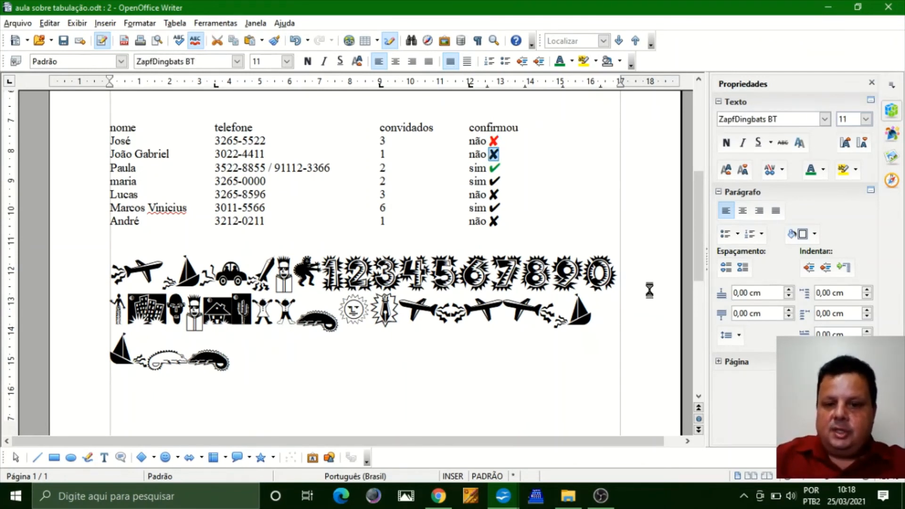
{"action": "key", "text": "ctrl+v"}
{"action": "key", "text": "Down"}
{"action": "key", "text": "Down"}
{"action": "key", "text": "shift+Left"}
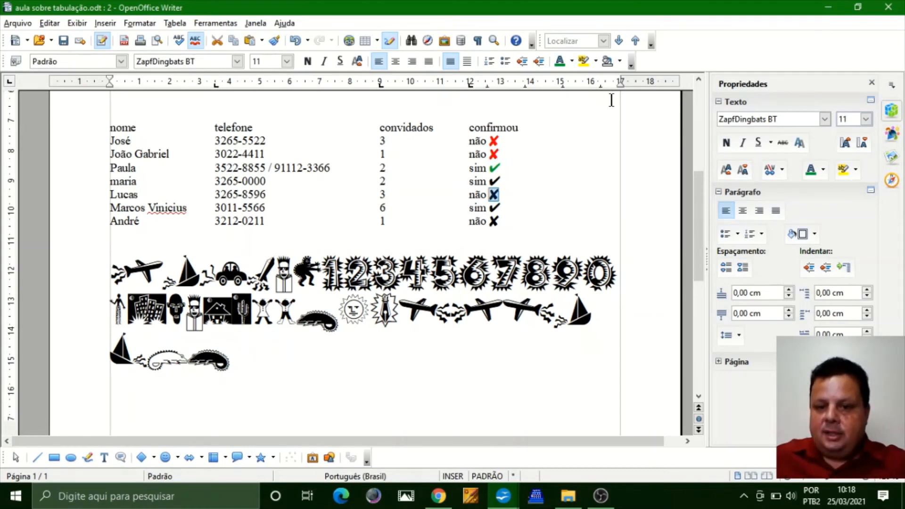
{"action": "key", "text": "ctrl+v"}
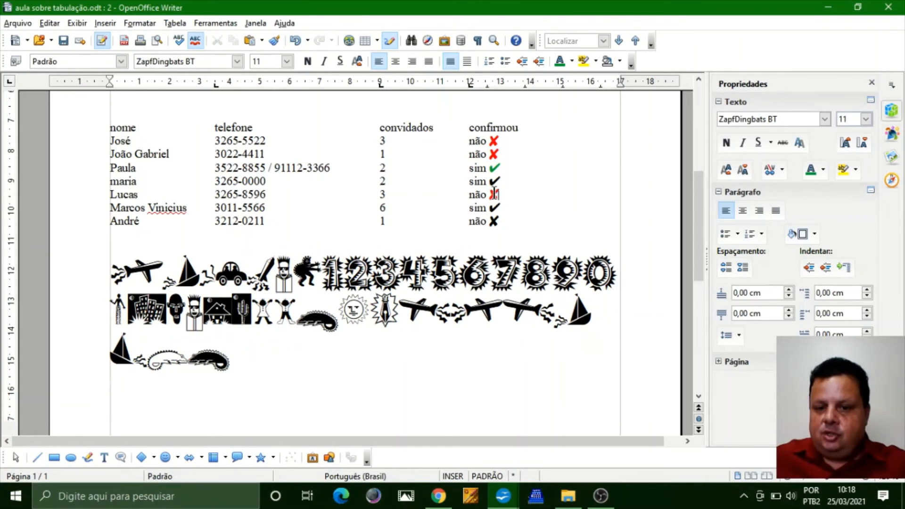
Step: Set the font color of the fifth guest's whole answer, "não ✘", to red
{"action": "left_click_drag", "start_coordinate": [493, 193], "coordinate": [468, 194]}
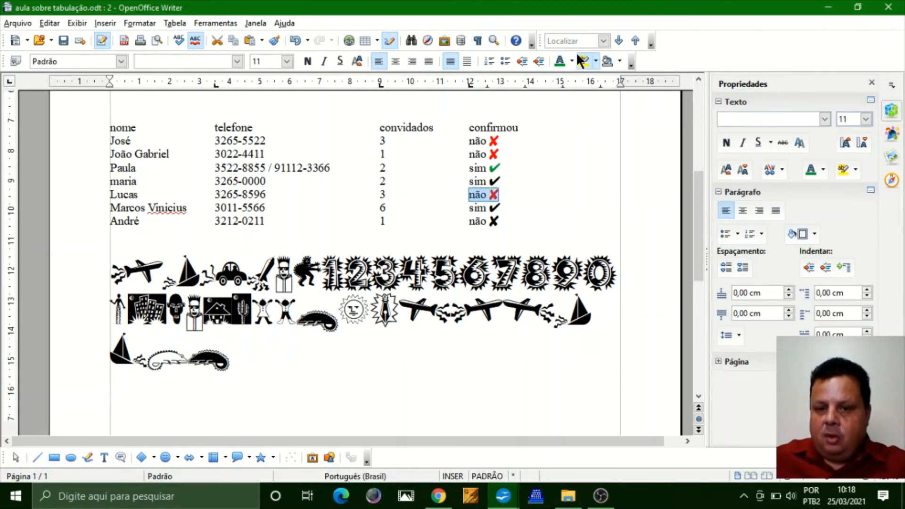
{"action": "left_click", "coordinate": [596, 61]}
{"action": "left_click", "coordinate": [580, 125]}
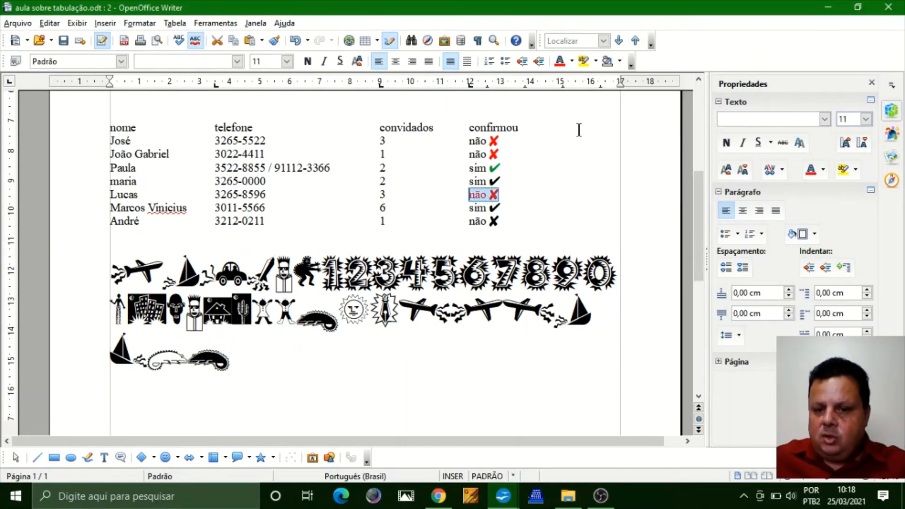
{"action": "left_click", "coordinate": [565, 171]}
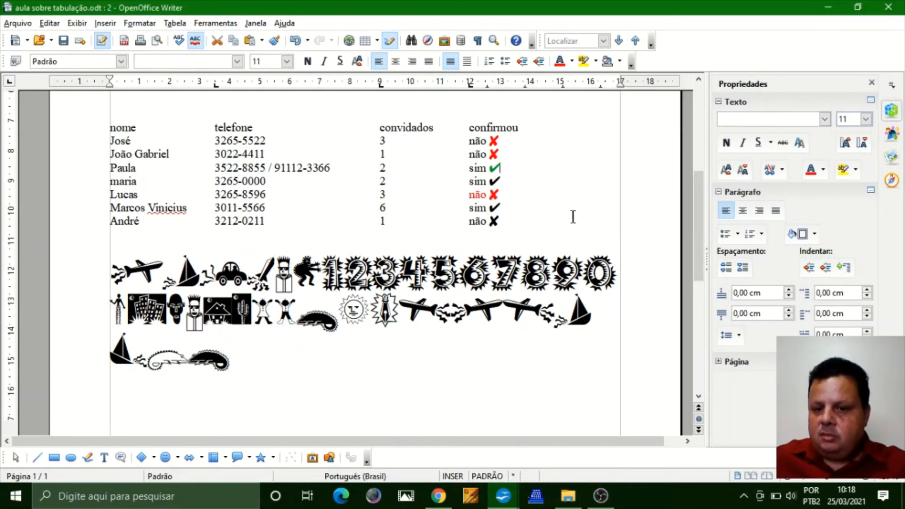
Step: Set the font color of the sixth guest's whole answer, "sim ✔", to light green
{"action": "mouse_move", "coordinate": [500, 206]}
{"action": "left_mouse_down"}
{"action": "mouse_move", "coordinate": [467, 204]}
{"action": "mouse_move", "coordinate": [507, 206]}
{"action": "mouse_move", "coordinate": [471, 210]}
{"action": "mouse_move", "coordinate": [492, 208]}
{"action": "left_mouse_up"}
{"action": "left_click", "coordinate": [488, 208]}
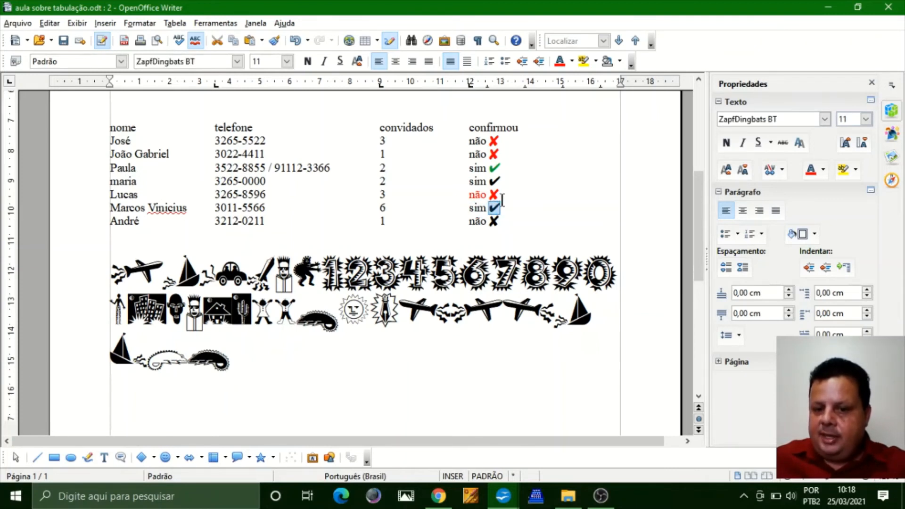
{"action": "left_click_drag", "start_coordinate": [509, 207], "coordinate": [469, 208]}
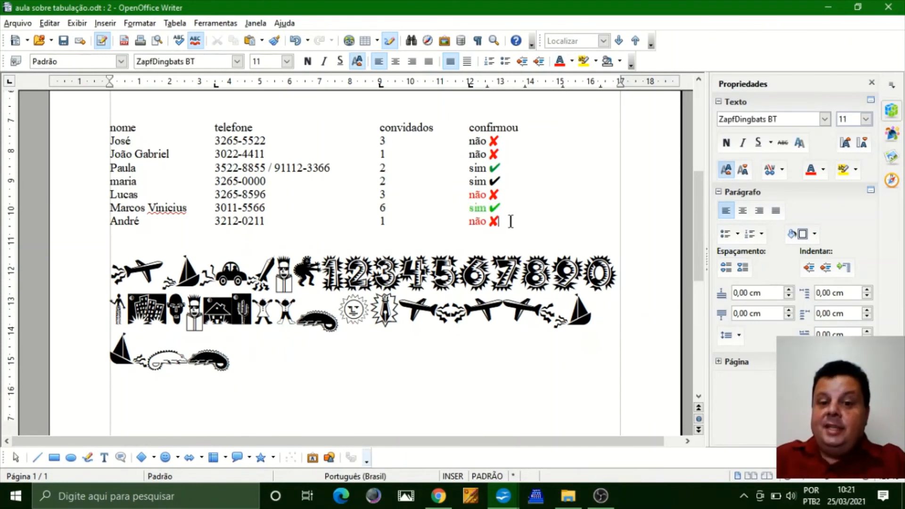
Step: Apply the red font color to the last guest's whole answer, "não ✘"
{"action": "left_click_drag", "start_coordinate": [511, 222], "coordinate": [466, 222]}
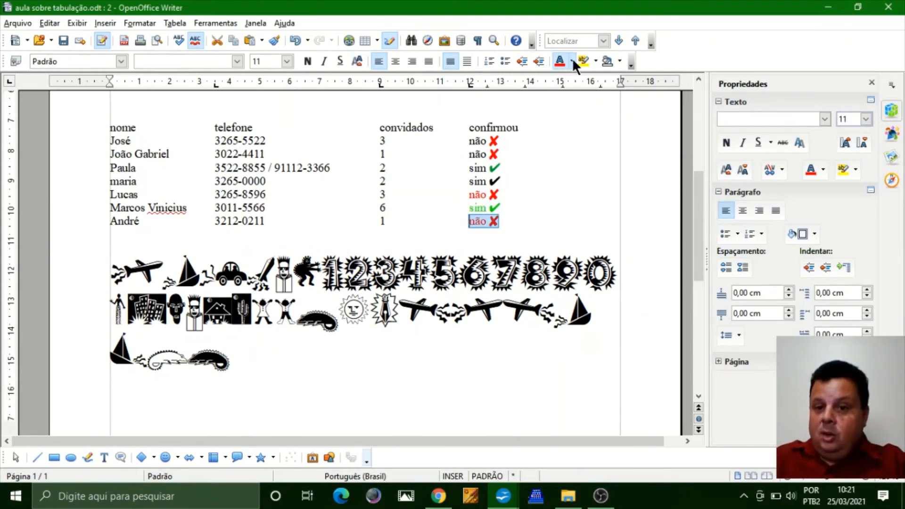
{"action": "left_click", "coordinate": [573, 59]}
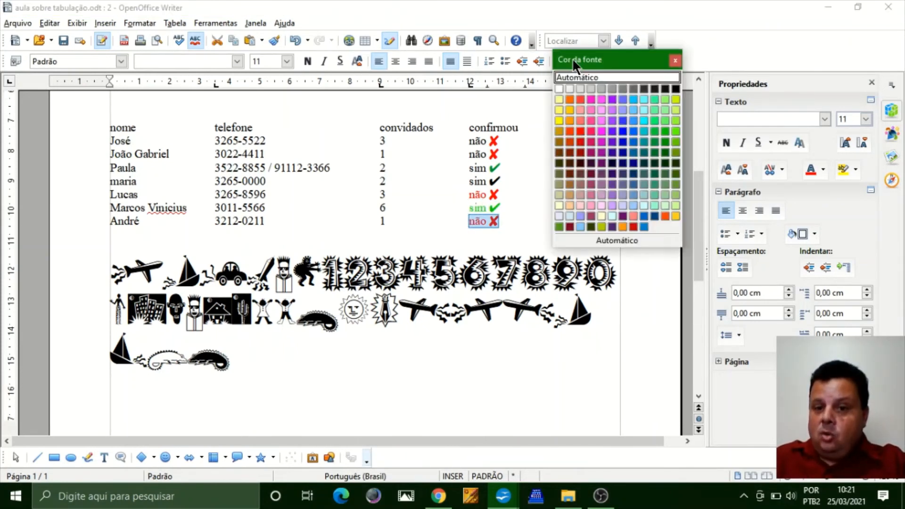
{"action": "left_click", "coordinate": [583, 135]}
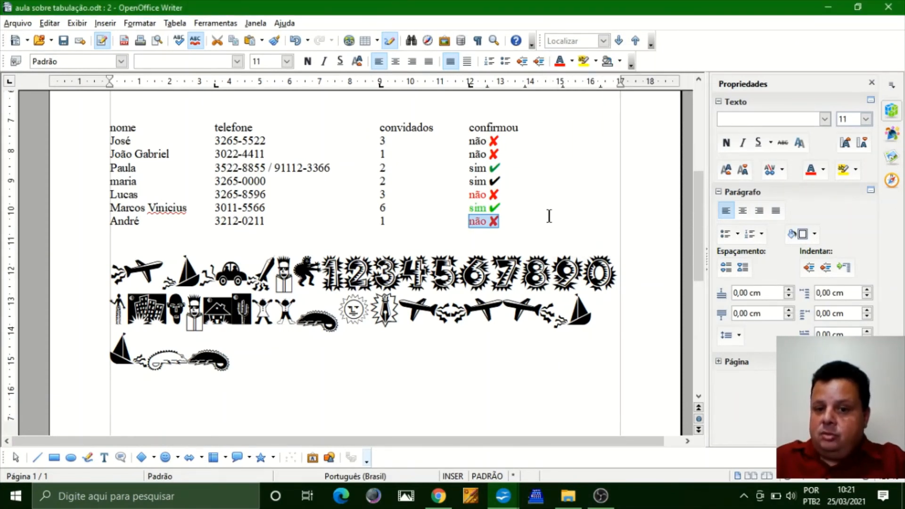
{"action": "left_click", "coordinate": [501, 222]}
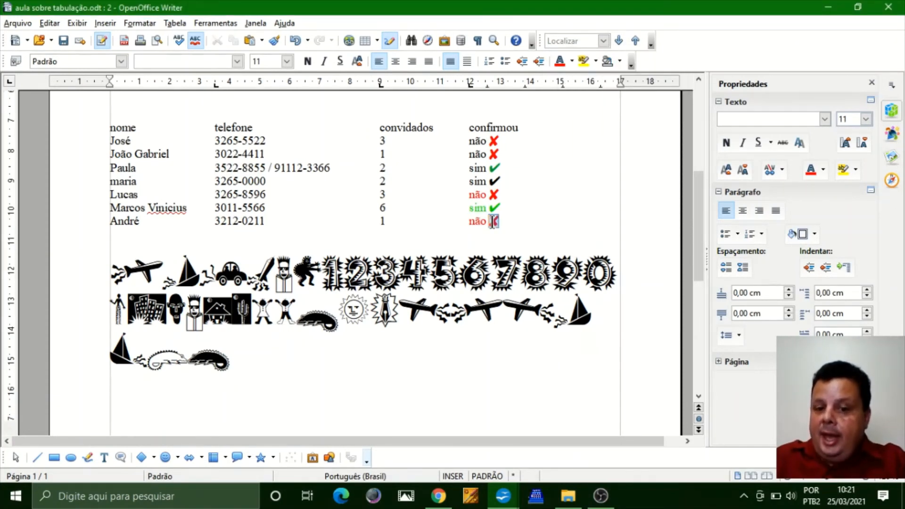
{"action": "double_click", "coordinate": [492, 221]}
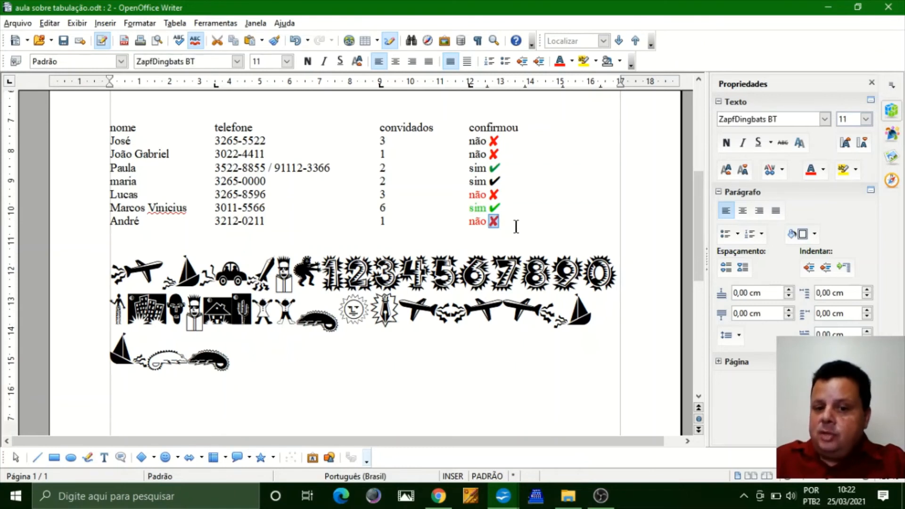
Step: Set the font color of the fourth guest's whole answer, "sim ✔", to blue
{"action": "left_click_drag", "start_coordinate": [501, 182], "coordinate": [470, 181]}
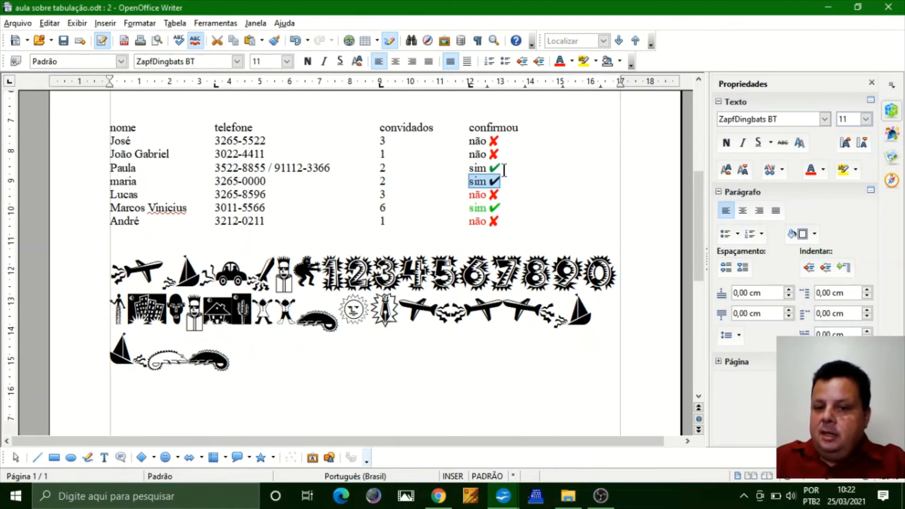
{"action": "left_click", "coordinate": [572, 61]}
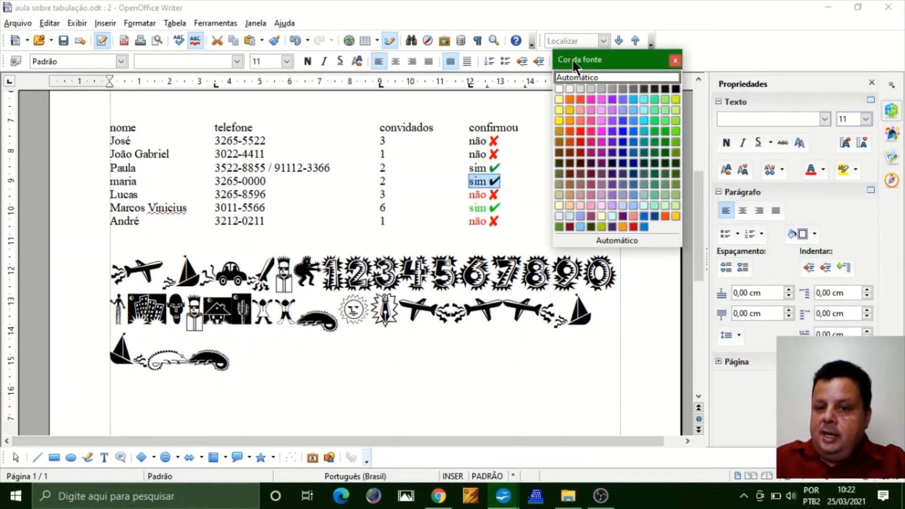
{"action": "left_click", "coordinate": [621, 128]}
{"action": "left_click", "coordinate": [568, 200]}
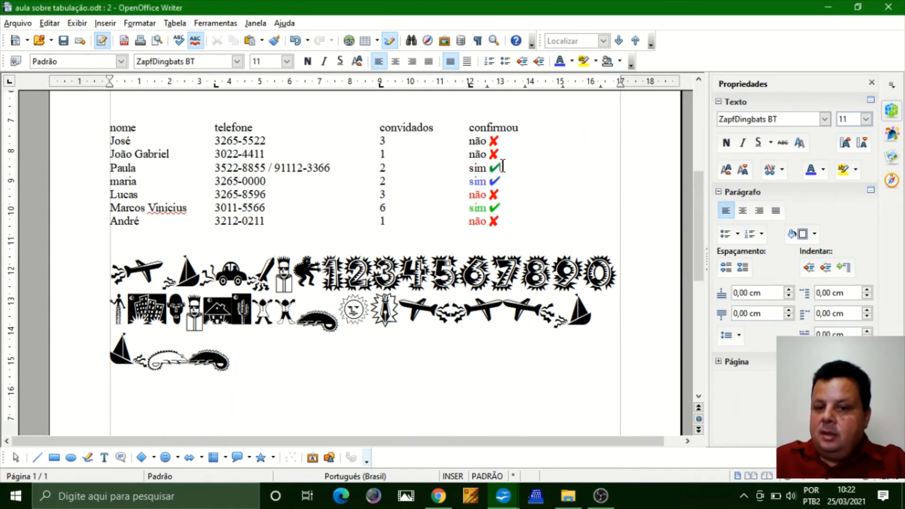
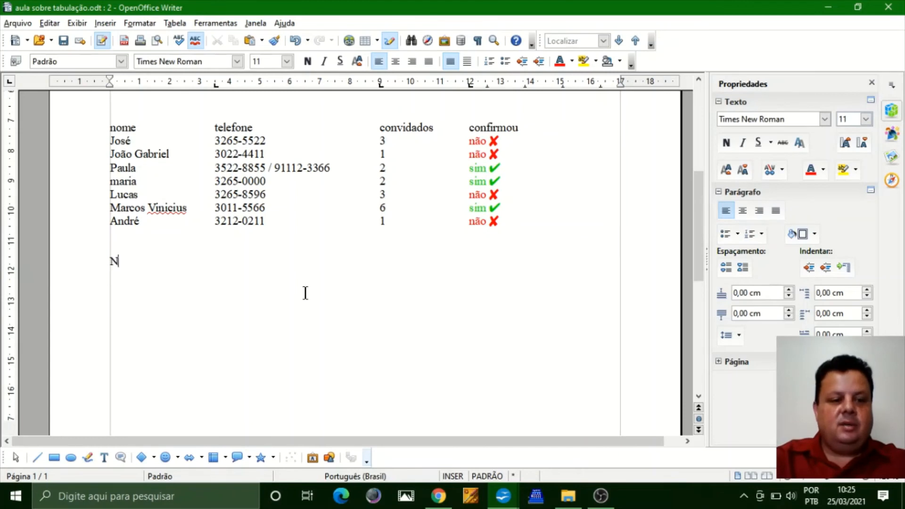
Step: Write the line "Não esquecer de levar para a festa" below the guest list
{"action": "type", "text": "sque"}
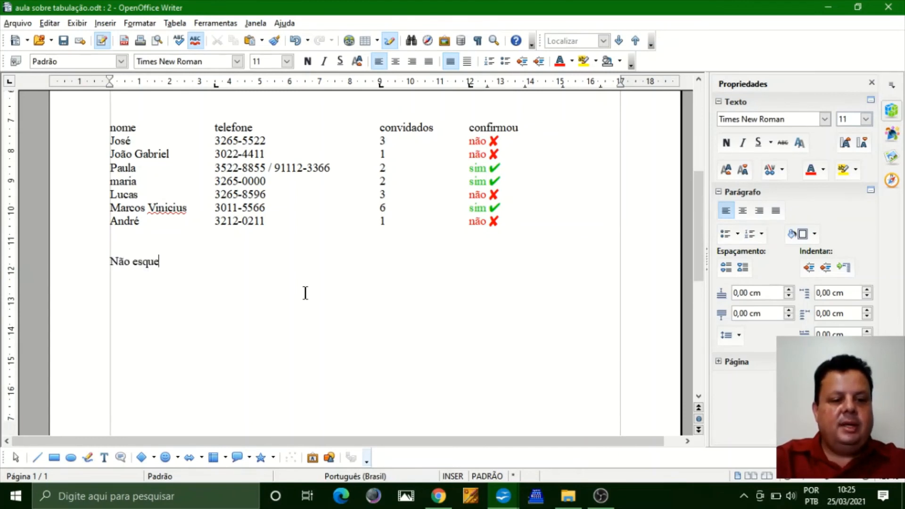
{"action": "type", "text": "cer de levar para"}
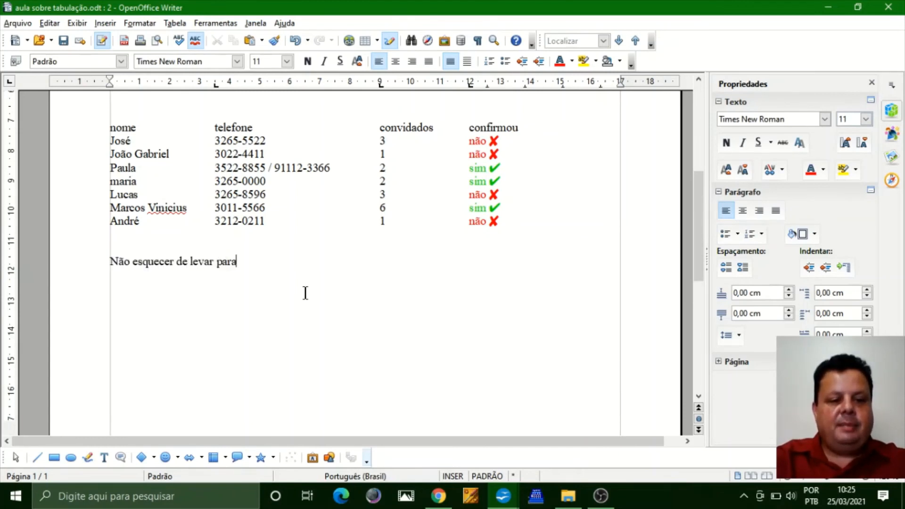
{"action": "type", "text": " a festa"}
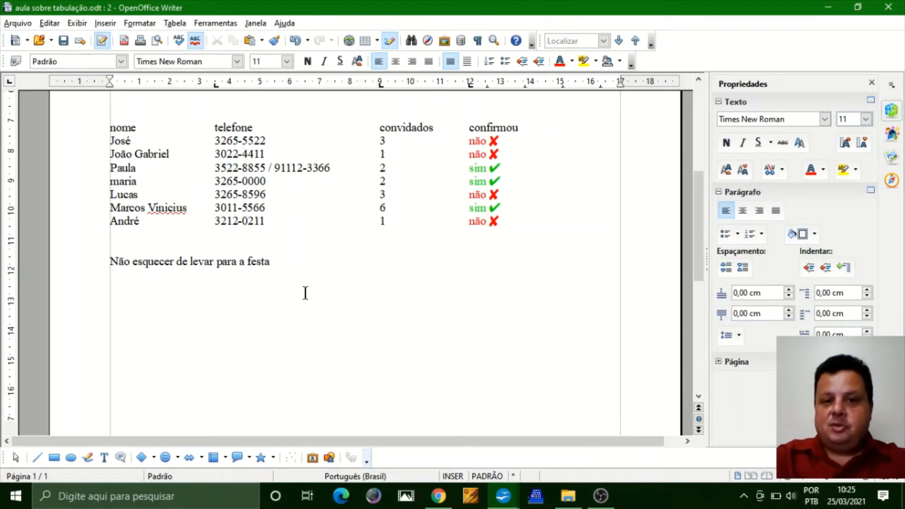
Step: List "disposição", "animação" and "presente para o aniversariante" on separate lines under the things-to-bring heading
{"action": "type", "text": "disposição"}
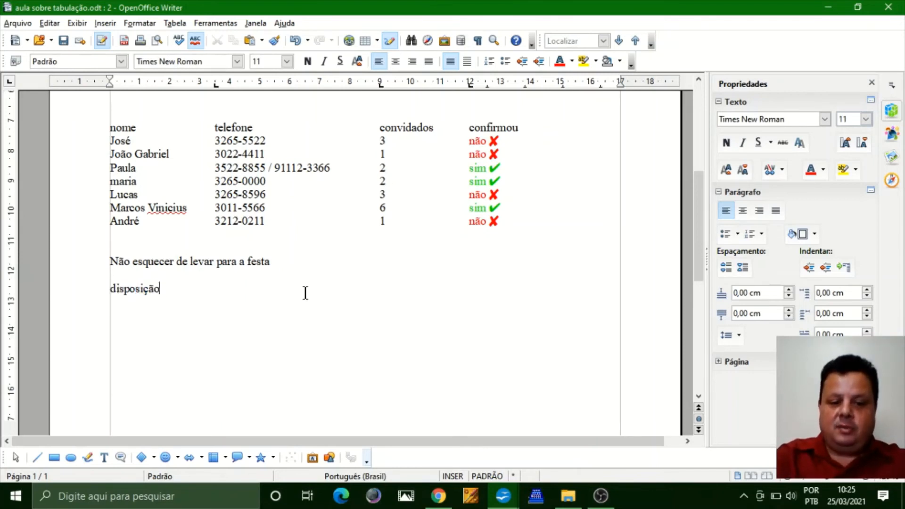
{"action": "key", "text": "Return"}
{"action": "type", "text": "animação"}
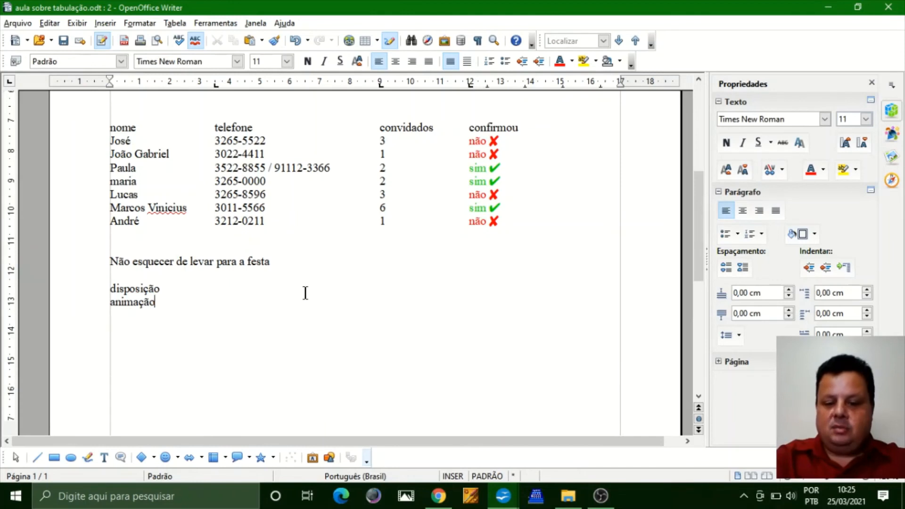
{"action": "key", "text": "Return"}
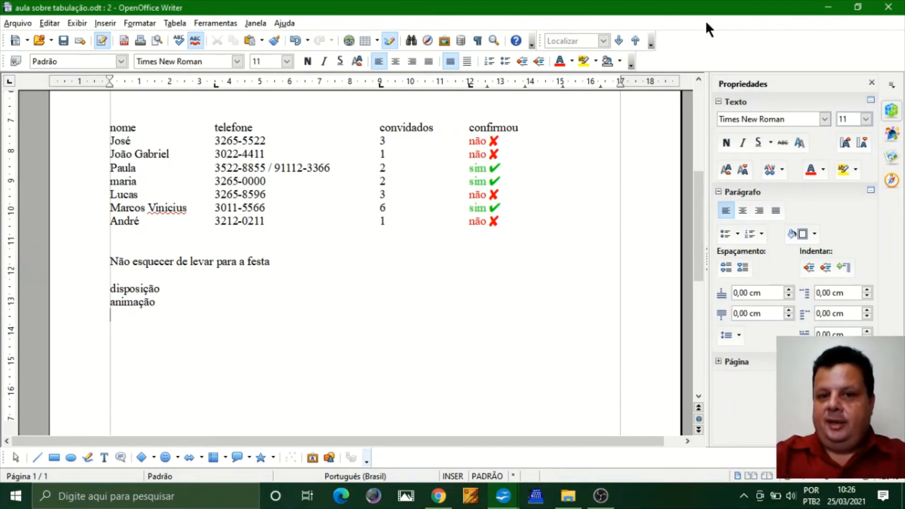
{"action": "type", "text": "presente para o anvier"}
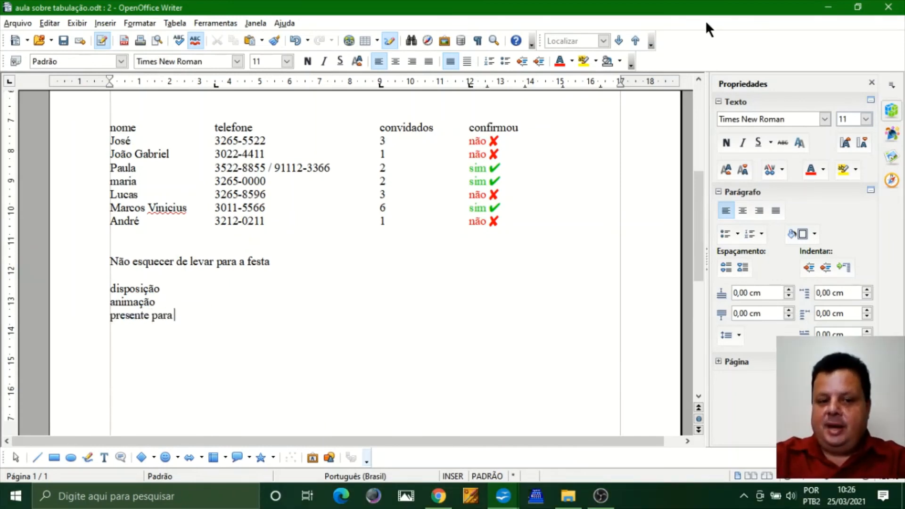
{"action": "key", "text": "BackSpace"}
{"action": "key", "text": "BackSpace"}
{"action": "key", "text": "BackSpace"}
{"action": "key", "text": "BackSpace"}
{"action": "type", "text": "iversariante"}
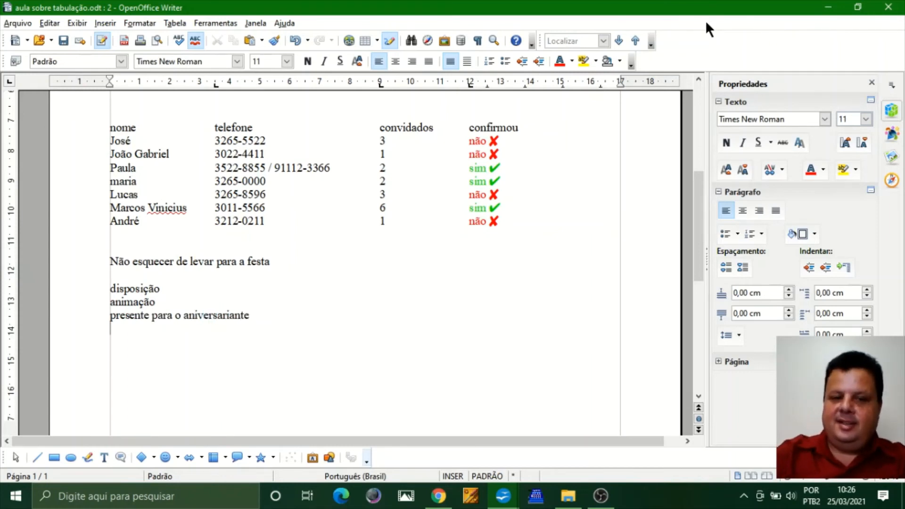
Step: Write the heading "Não esquecer de providenciar para a festa" below the things-to-bring list, leaving blank lines between them
{"action": "key", "text": "Return"}
{"action": "key", "text": "Return"}
{"action": "key", "text": "Return"}
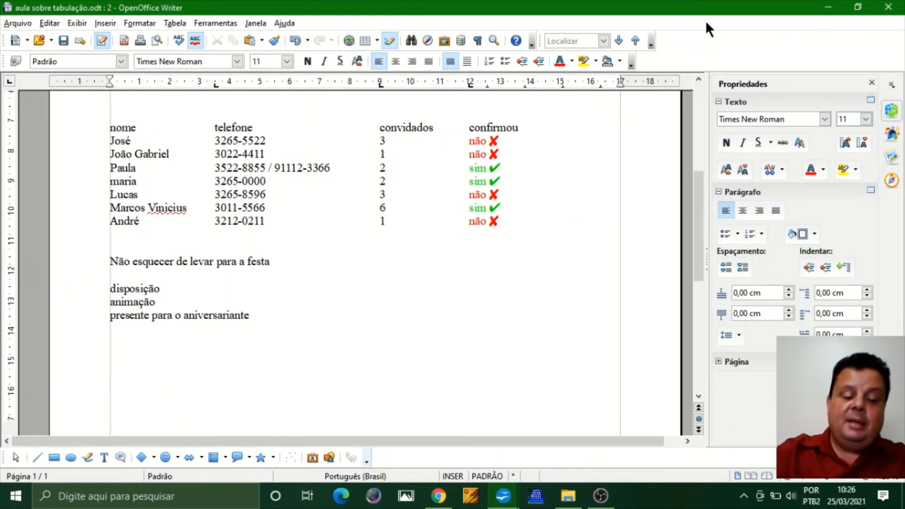
{"action": "type", "text": "Não esquec"}
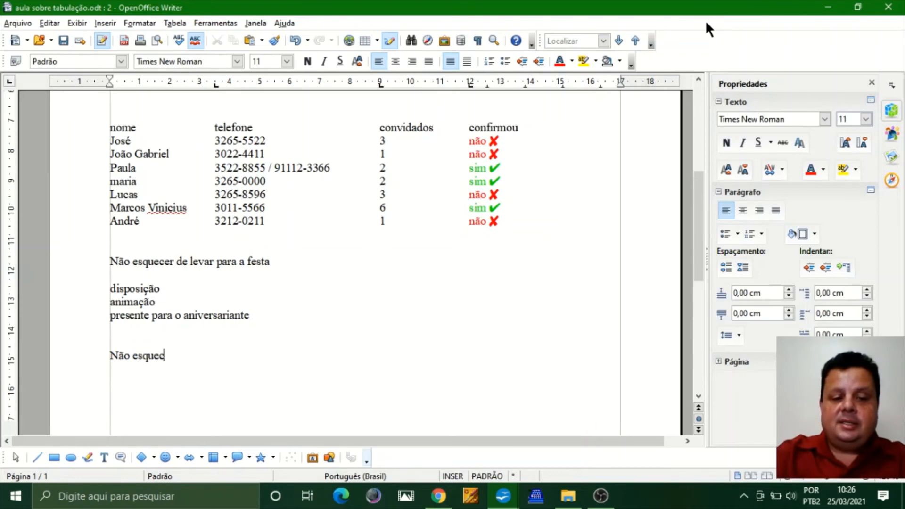
{"action": "type", "text": "er de provide"}
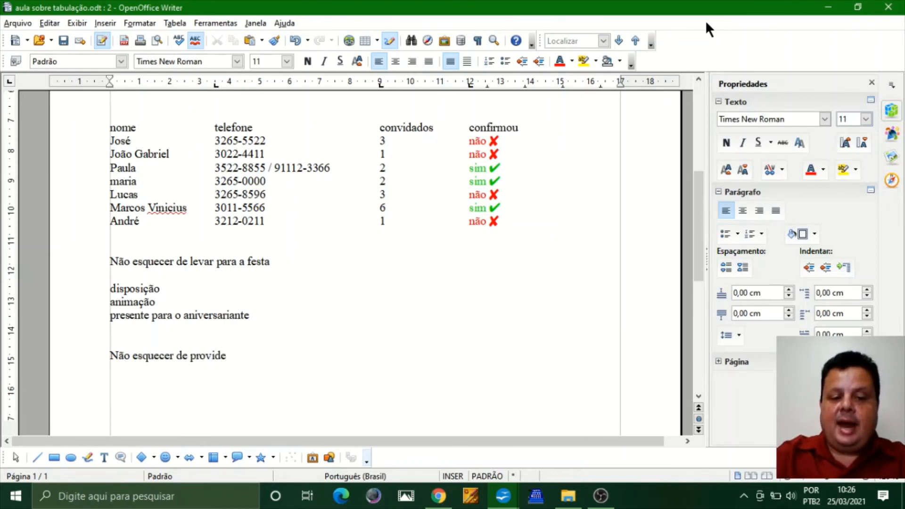
{"action": "type", "text": "nciar par a"}
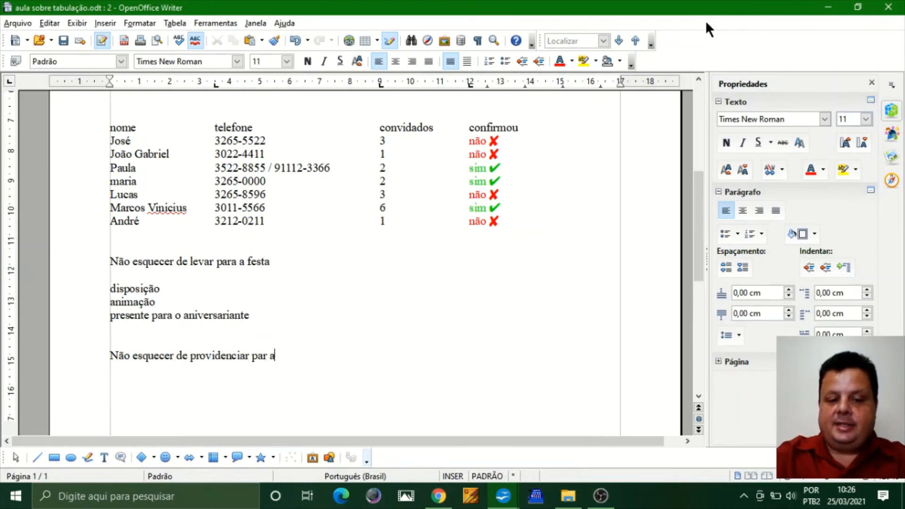
{"action": "type", "text": " a festa"}
{"action": "key", "text": "Return"}
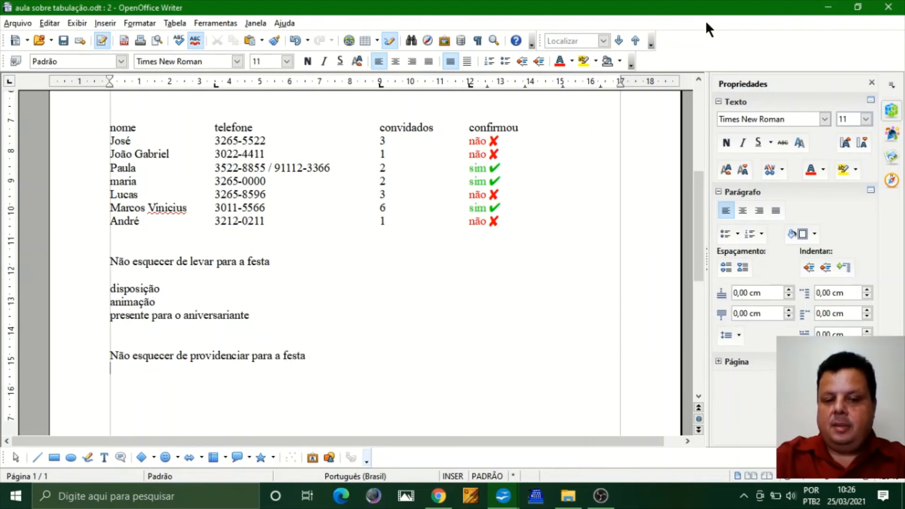
Step: List "comida", "bebida", "decoração", "bolo" and "música" on separate lines under the "Não esquecer de providenciar para a festa" heading
{"action": "type", "text": "comida"}
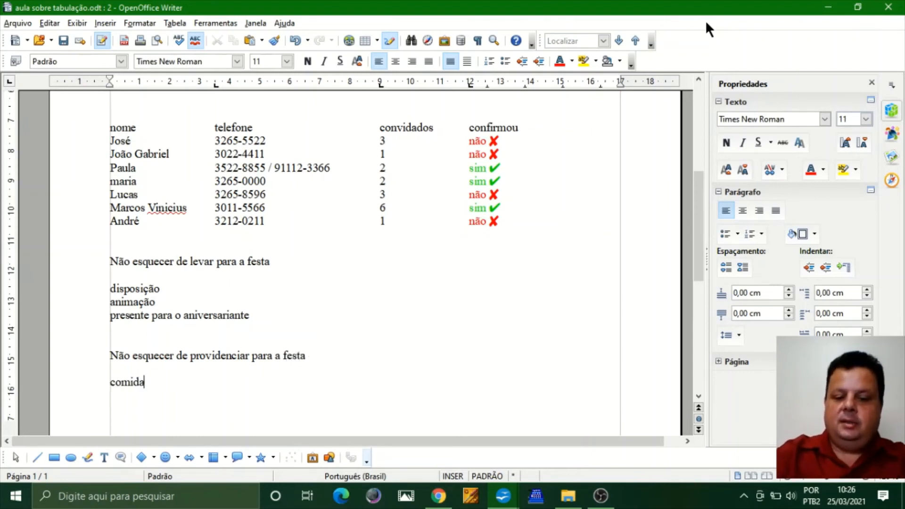
{"action": "key", "text": "Return"}
{"action": "type", "text": "bebida"}
{"action": "key", "text": "Return"}
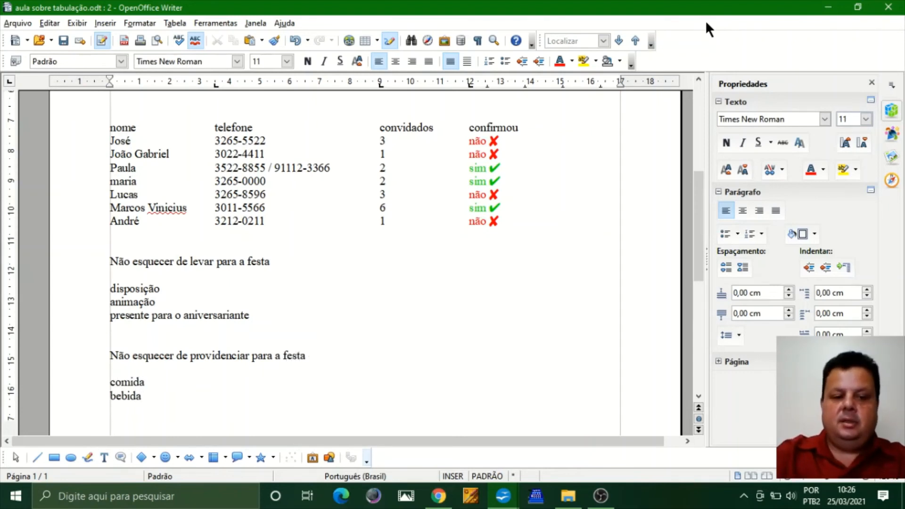
{"action": "type", "text": "decoração"}
{"action": "key", "text": "Return"}
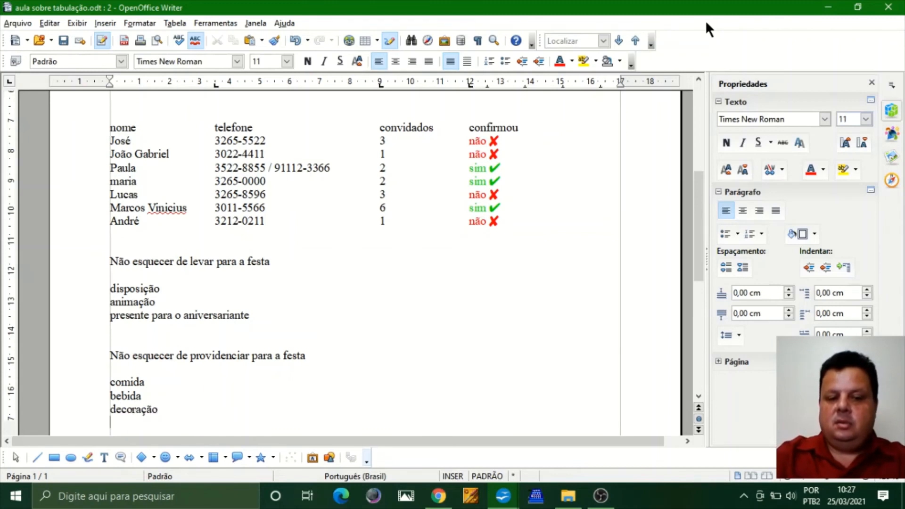
{"action": "type", "text": "bolo"}
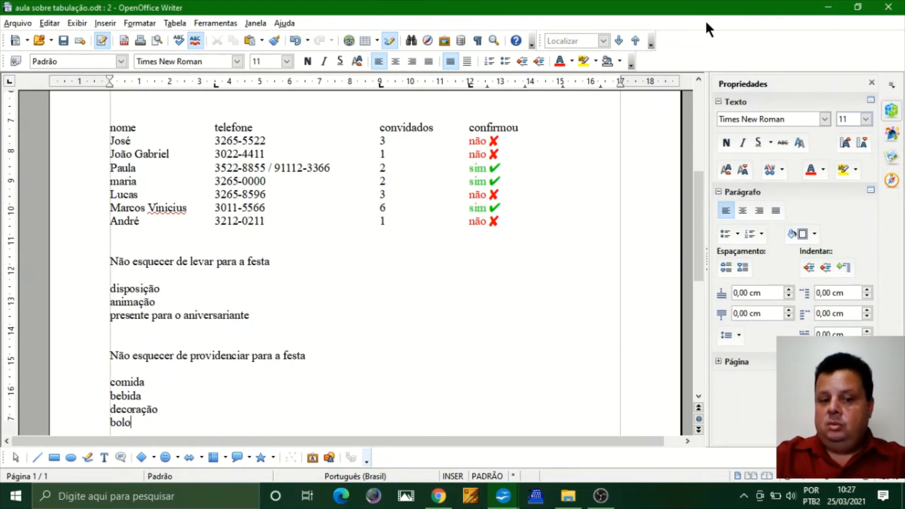
{"action": "key", "text": "Return"}
{"action": "type", "text": "música"}
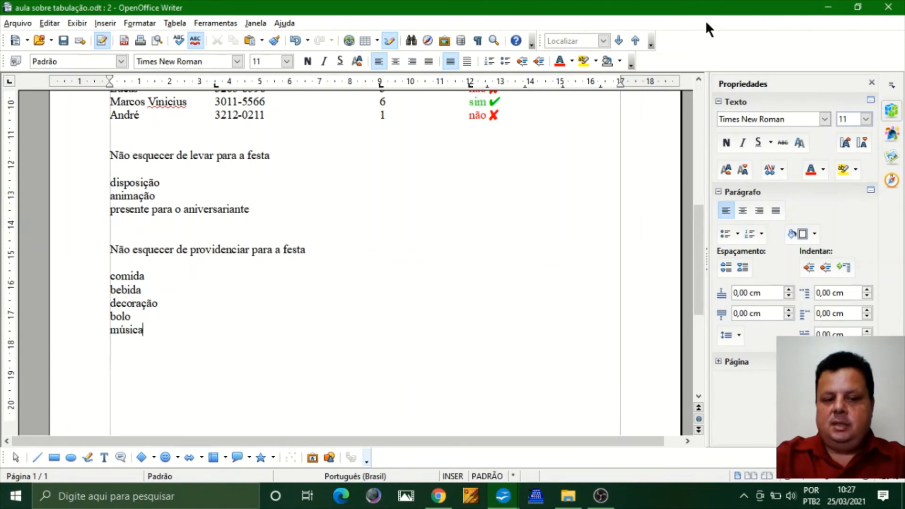
{"action": "key", "text": "Return"}
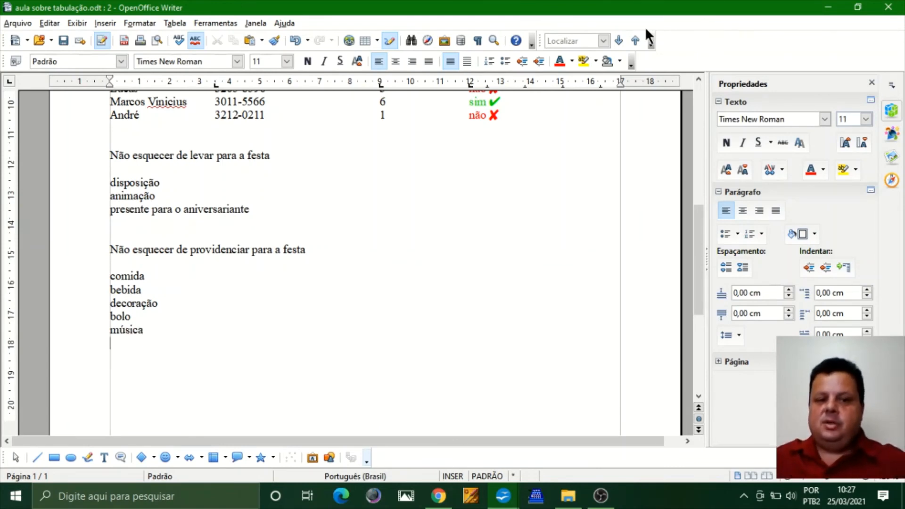
Step: Review the document's title, guest table and the lists below it
{"action": "scroll", "coordinate": [387, 251], "scroll_direction": "up", "scroll_amount": 5}
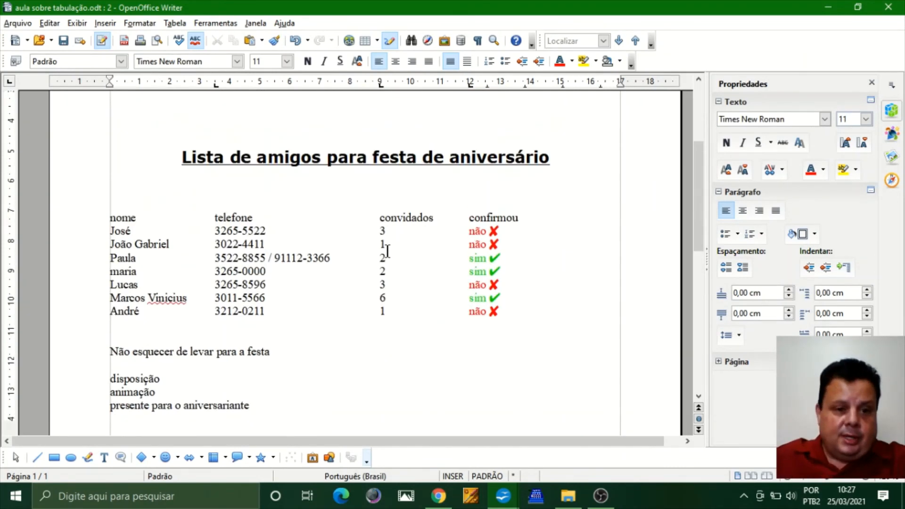
{"action": "scroll", "coordinate": [387, 251], "scroll_direction": "down", "scroll_amount": 4}
{"action": "scroll", "coordinate": [387, 251], "scroll_direction": "up", "scroll_amount": 5}
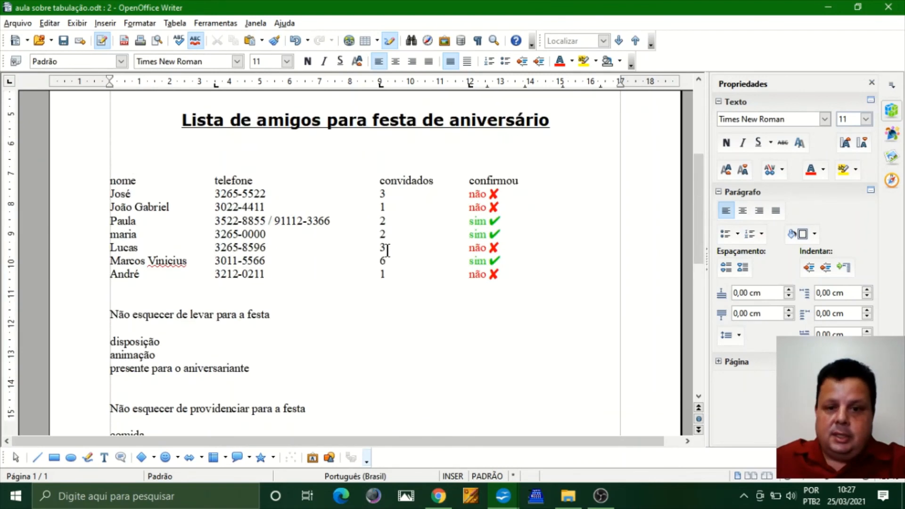
{"action": "left_click", "coordinate": [389, 199]}
{"action": "triple_click", "coordinate": [526, 197]}
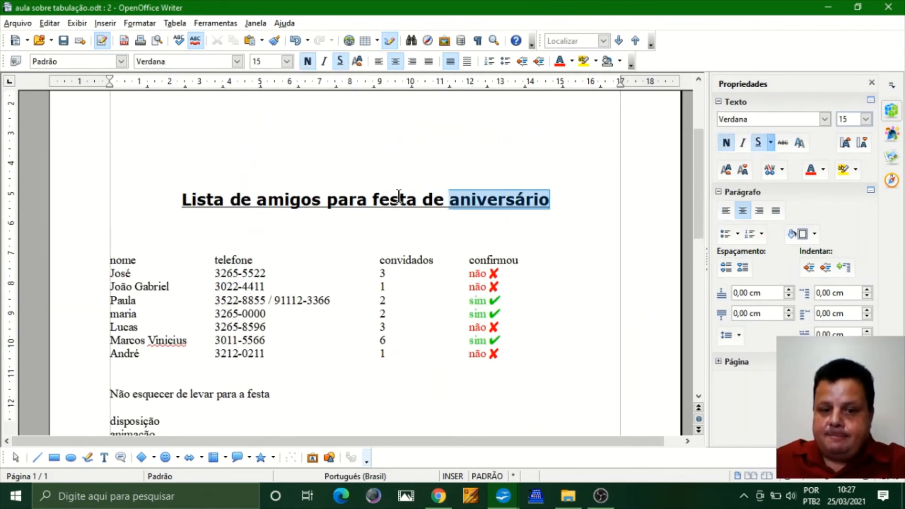
{"action": "left_click", "coordinate": [264, 288]}
{"action": "left_click", "coordinate": [509, 349]}
{"action": "left_click_drag", "start_coordinate": [509, 350], "coordinate": [43, 252]}
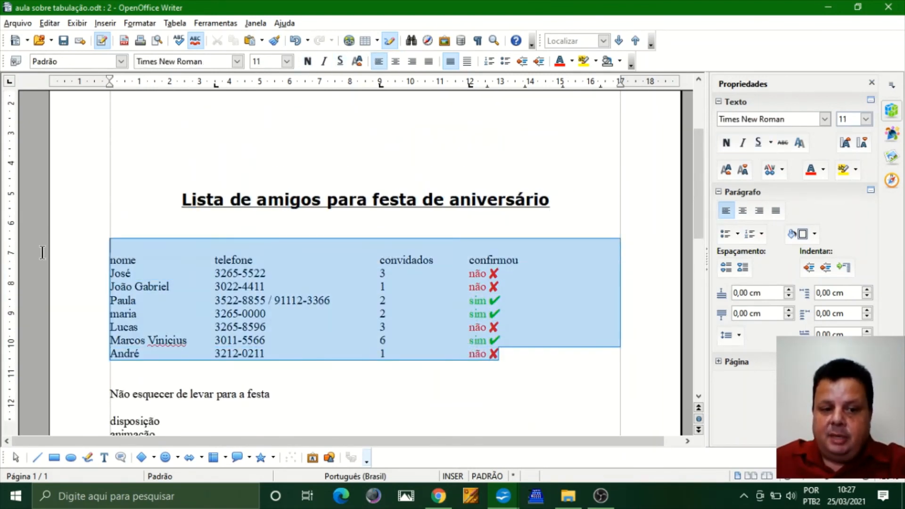
{"action": "left_click", "coordinate": [286, 343]}
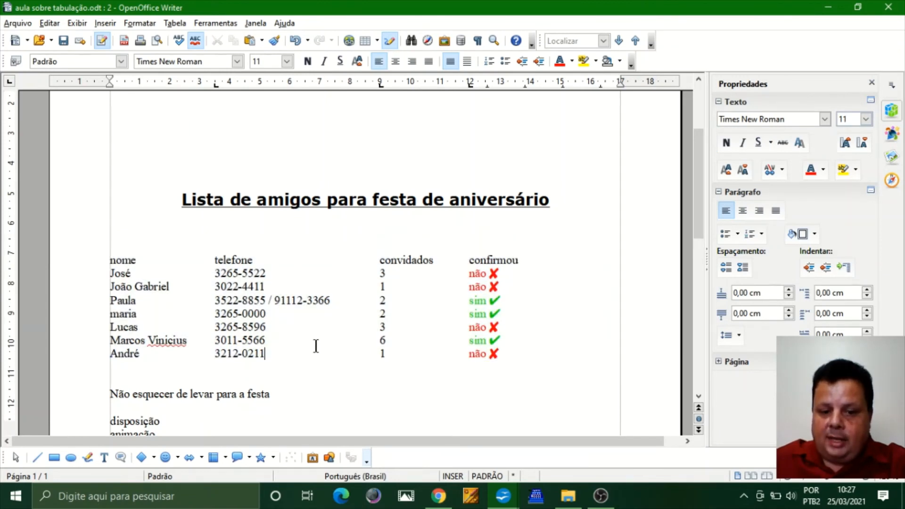
{"action": "left_click", "coordinate": [369, 340]}
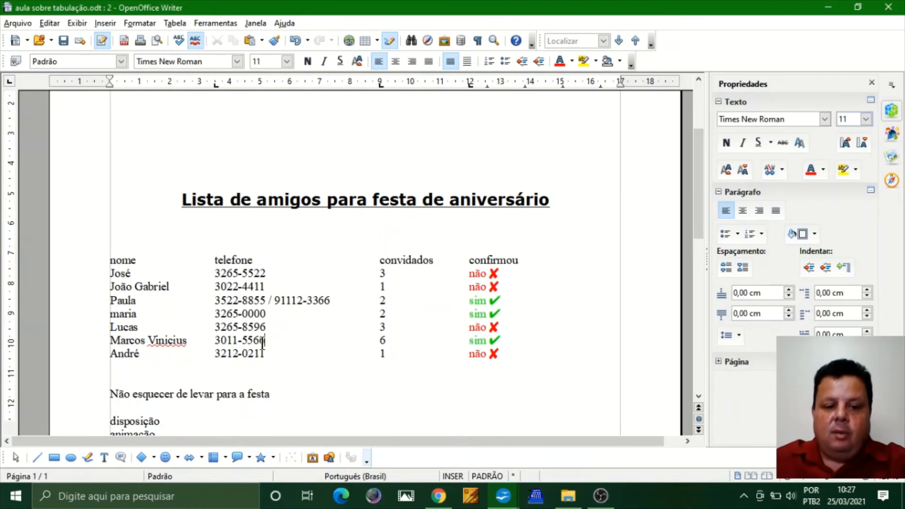
{"action": "left_click", "coordinate": [108, 340]}
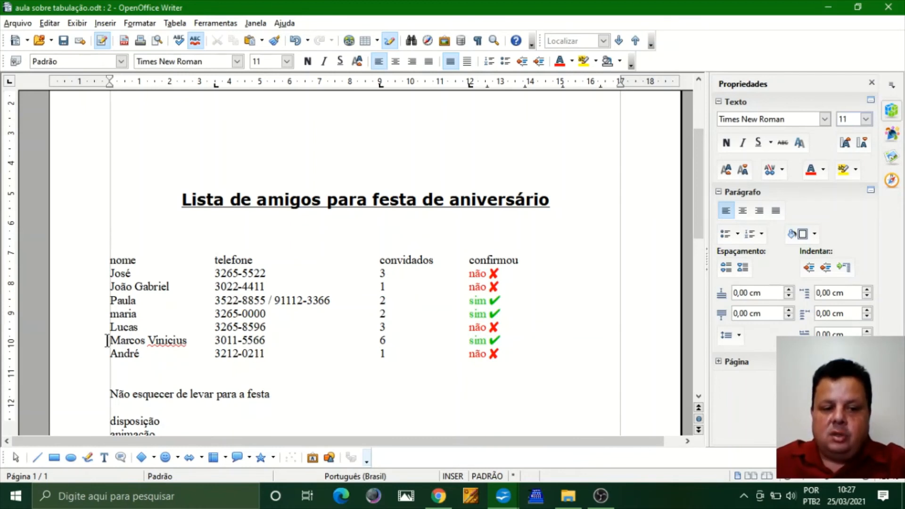
{"action": "key", "text": "Return"}
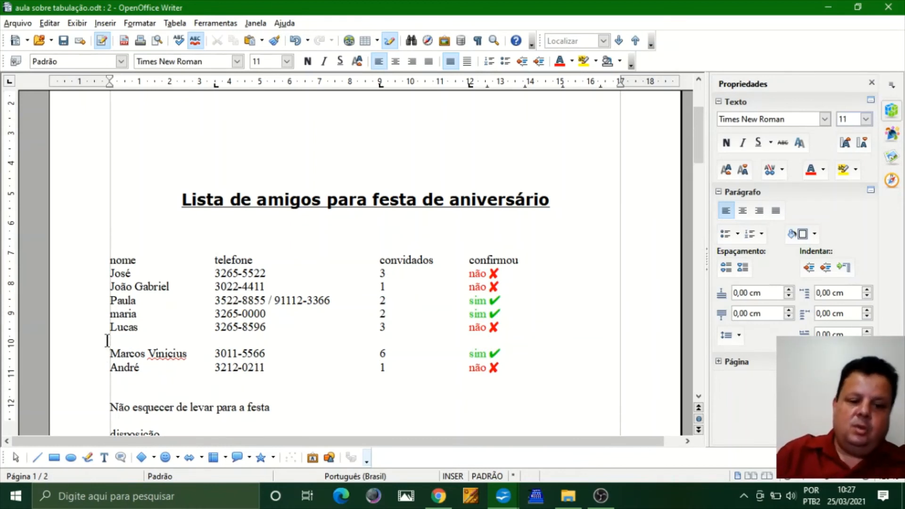
{"action": "key", "text": "BackSpace"}
Step: Insert a guest row after the third guest with the guest's name and phone number, 1 under convidados and "sim" under confirmou
{"action": "key", "text": "Up"}
{"action": "key", "text": "Up"}
{"action": "key", "text": "Return"}
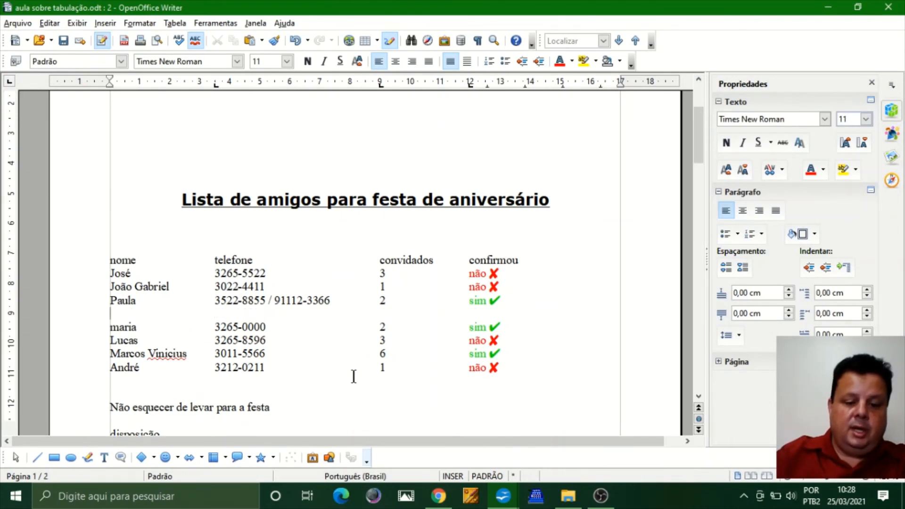
{"action": "type", "text": "Renat"}
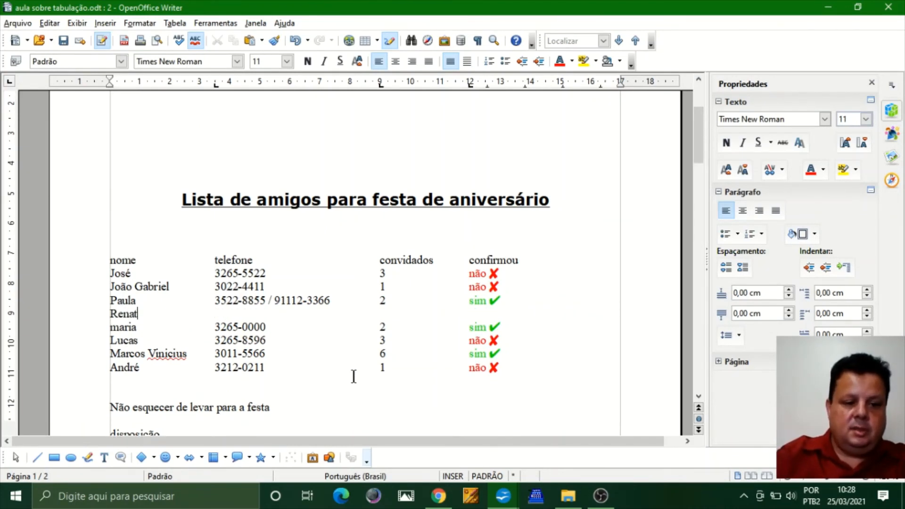
{"action": "type", "text": "o"}
{"action": "key", "text": "Tab"}
{"action": "type", "text": "3125-2563"}
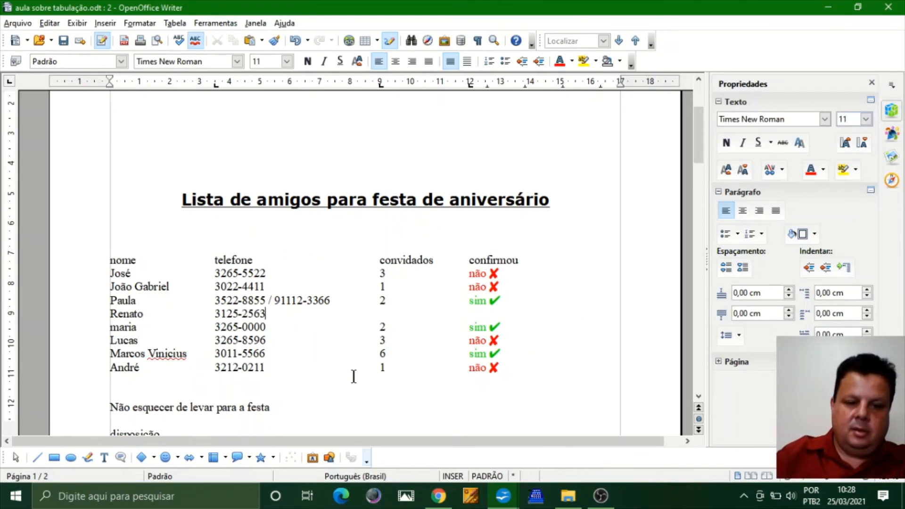
{"action": "key", "text": "Tab"}
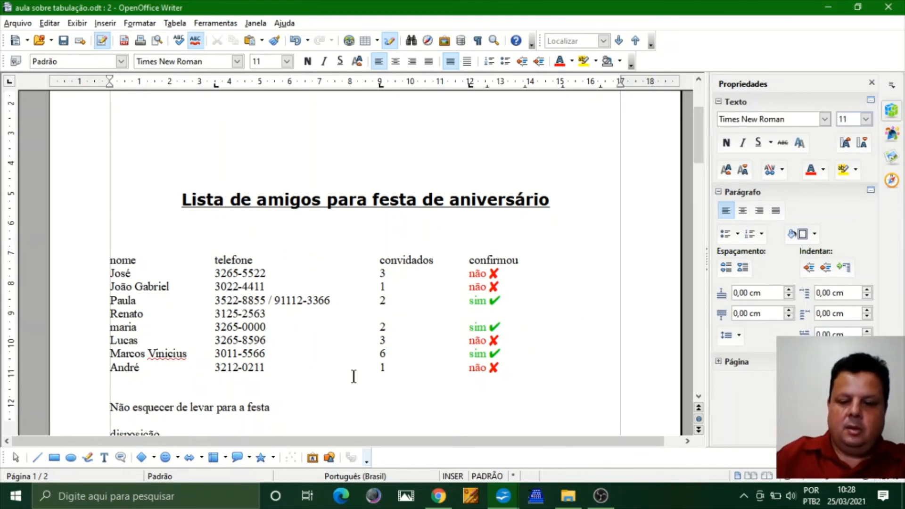
{"action": "type", "text": "1"}
{"action": "key", "text": "Tab"}
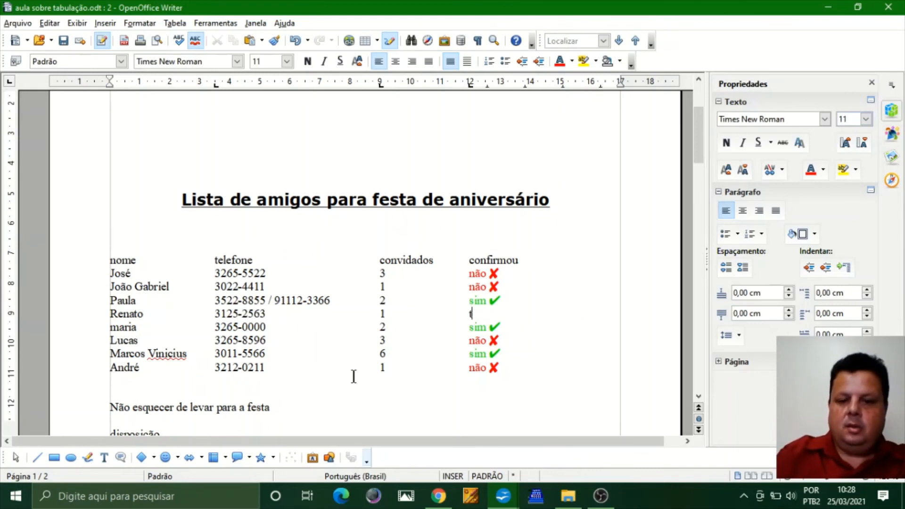
{"action": "type", "text": "sim"}
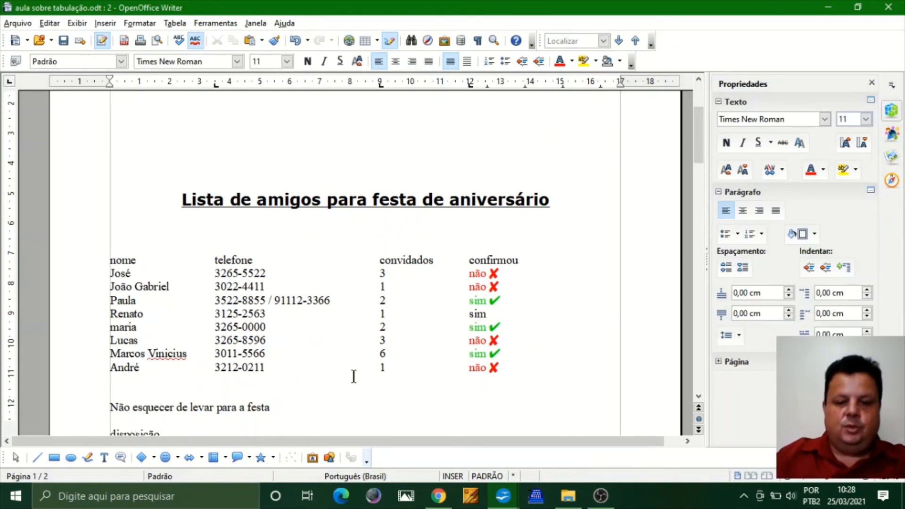
Step: Make the headings "Não esquecer de levar para a festa" and "Não esquecer de providenciar para a festa" bold
{"action": "key", "text": "Down"}
{"action": "key", "text": "Left"}
{"action": "key", "text": "Left"}
{"action": "key", "text": "Left"}
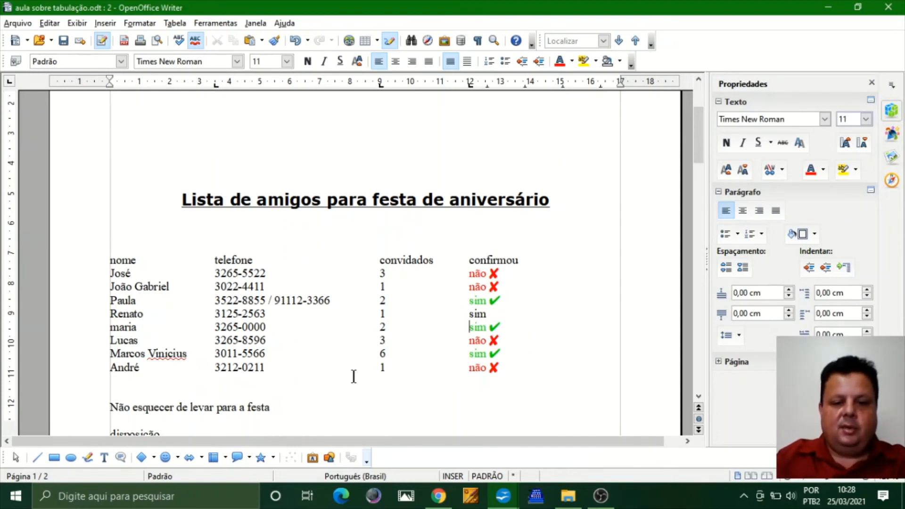
{"action": "key", "text": "Down"}
{"action": "key", "text": "Down"}
{"action": "key", "text": "Down"}
{"action": "key", "text": "Down"}
{"action": "key", "text": "Down"}
{"action": "key", "text": "Down"}
{"action": "key", "text": "Down"}
{"action": "key", "text": "Down"}
{"action": "key", "text": "Down"}
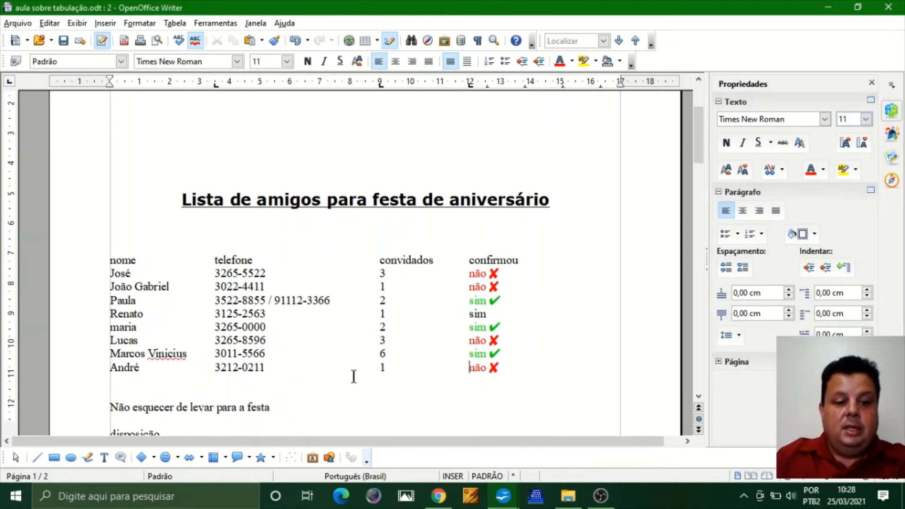
{"action": "key", "text": "Down"}
{"action": "key", "text": "Down"}
{"action": "key", "text": "Down"}
{"action": "key", "text": "Down"}
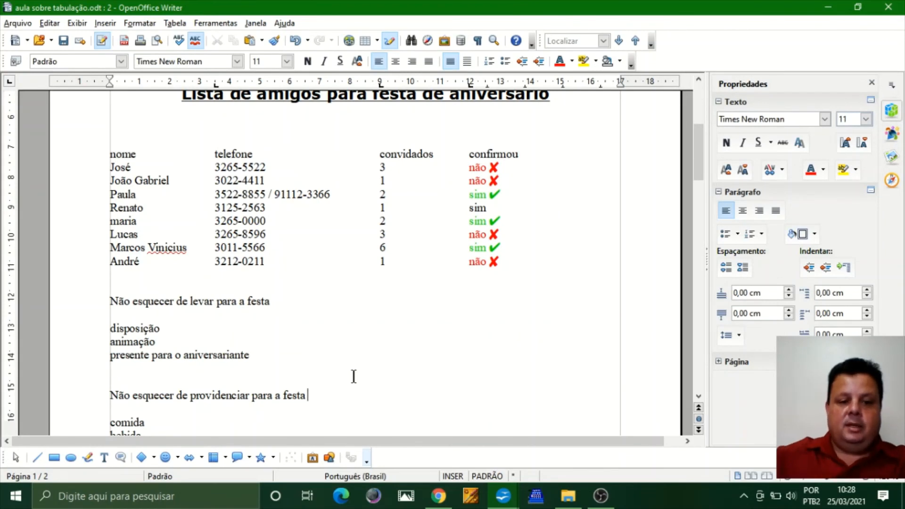
{"action": "left_click_drag", "start_coordinate": [282, 300], "coordinate": [107, 300]}
{"action": "left_click_drag", "start_coordinate": [307, 395], "coordinate": [107, 395]}
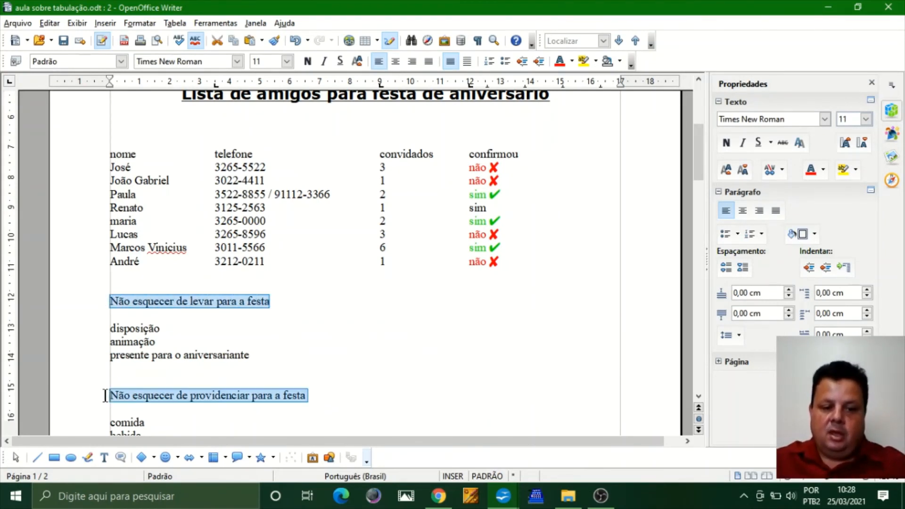
{"action": "left_click", "coordinate": [307, 62]}
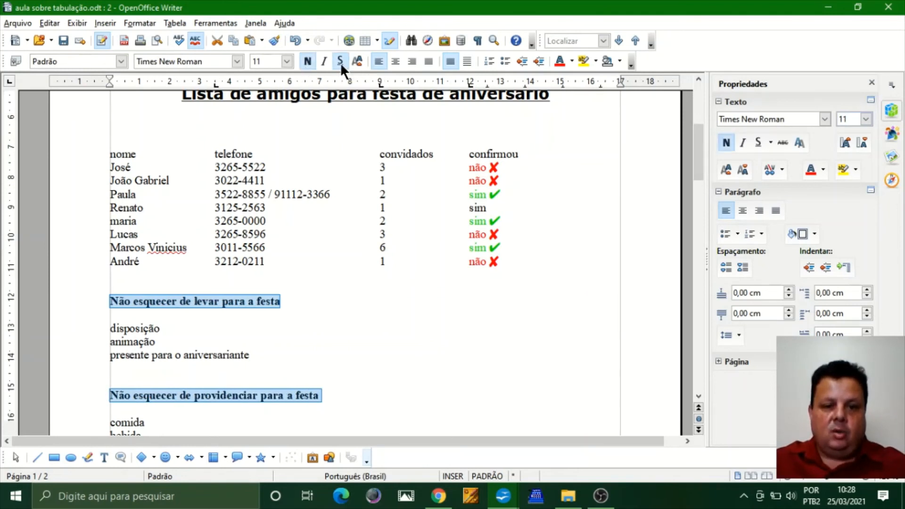
Step: Underline the two "Não esquecer" headings, set them to size 15 and centre them
{"action": "left_click", "coordinate": [340, 61]}
{"action": "left_click", "coordinate": [286, 62]}
{"action": "left_click", "coordinate": [266, 167]}
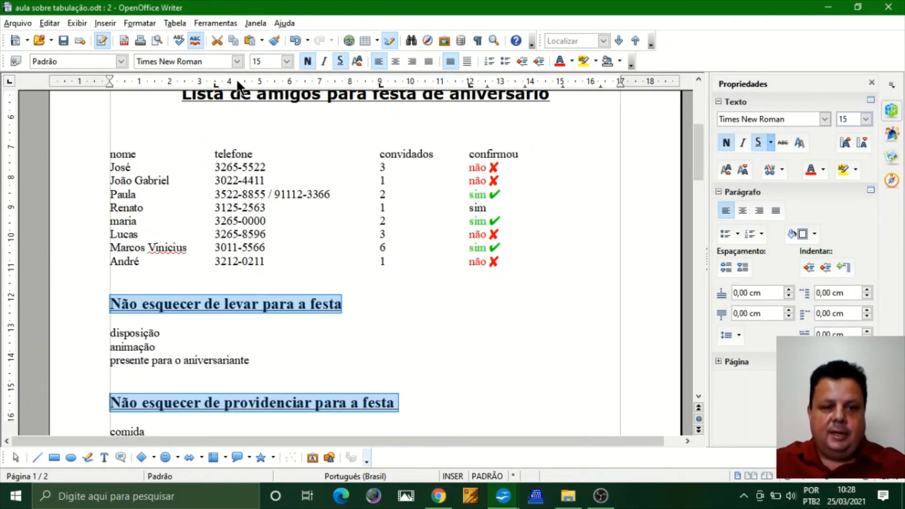
{"action": "left_click", "coordinate": [395, 61]}
{"action": "left_click", "coordinate": [415, 238]}
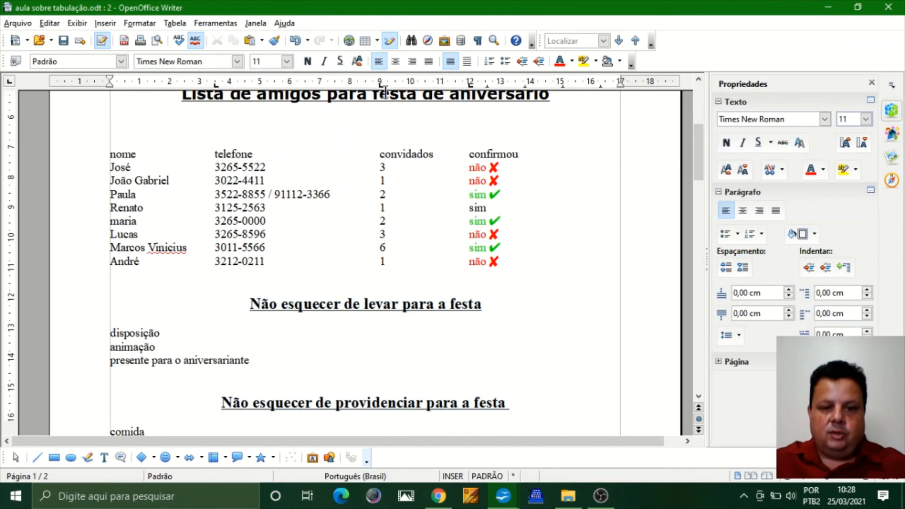
{"action": "triple_click", "coordinate": [426, 304]}
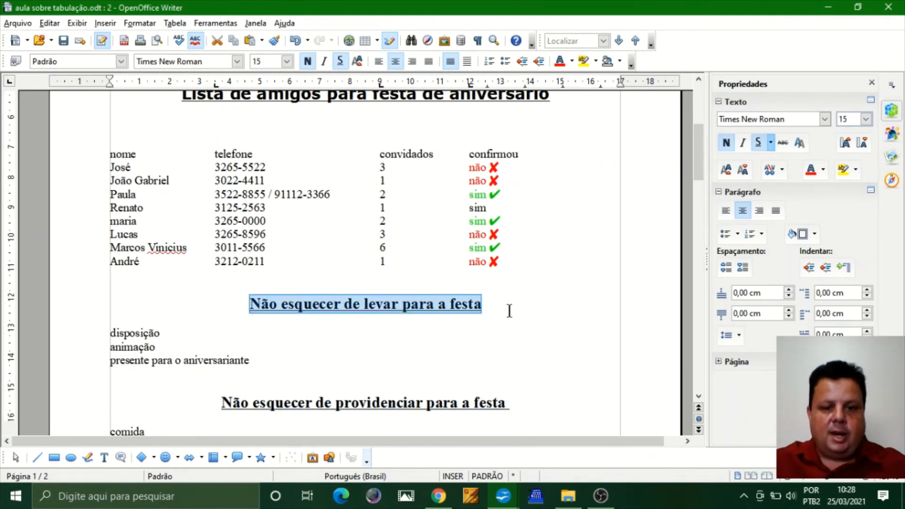
Step: Number "disposição", "animação" and "presente para o aniversariante" manually with the prefixes "1-", "2-" and "3-"
{"action": "scroll", "coordinate": [523, 325], "scroll_direction": "down", "scroll_amount": 4}
{"action": "left_click", "coordinate": [285, 183]}
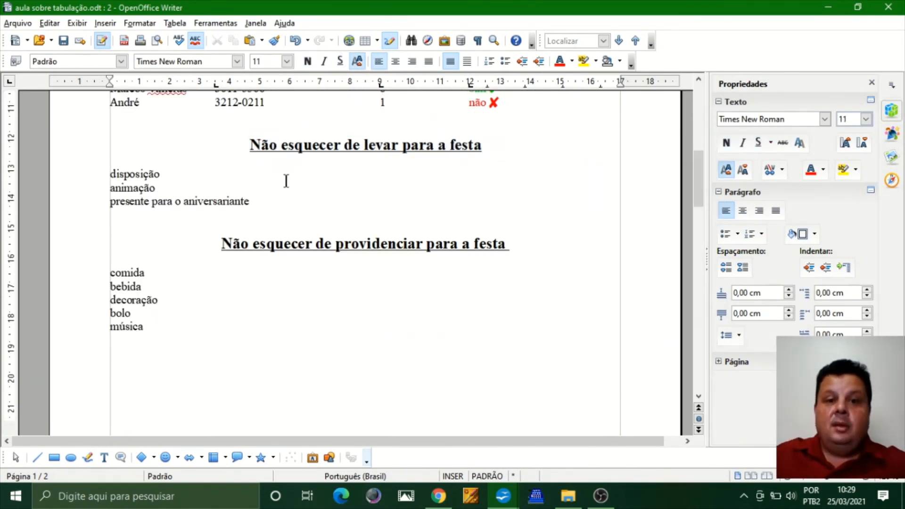
{"action": "left_click_drag", "start_coordinate": [250, 202], "coordinate": [94, 176]}
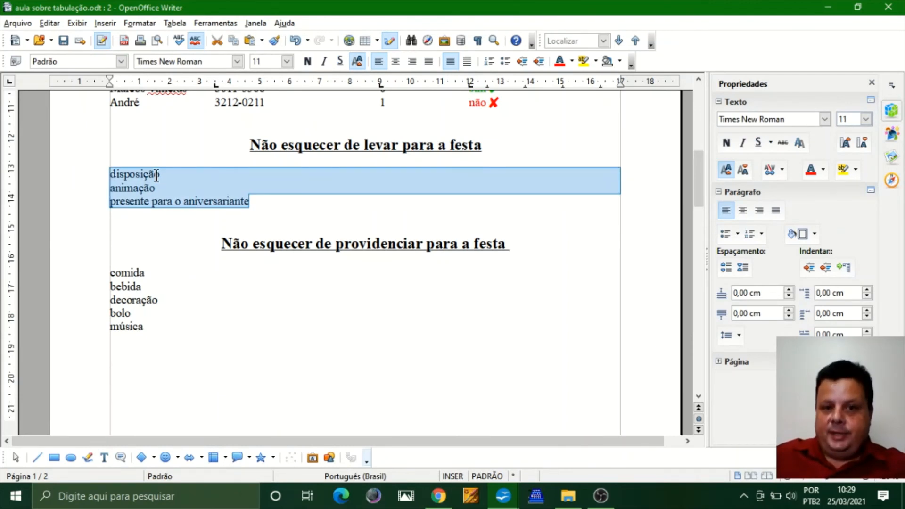
{"action": "left_click", "coordinate": [109, 174]}
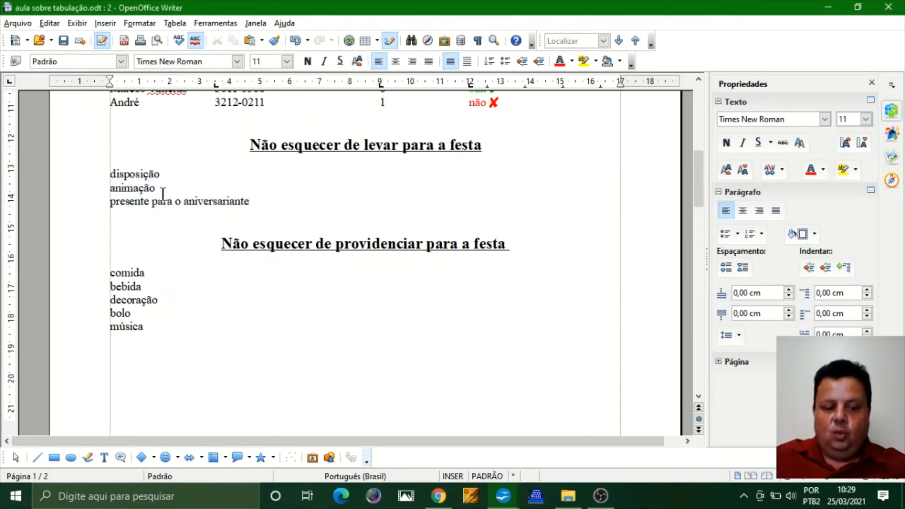
{"action": "type", "text": "1-"}
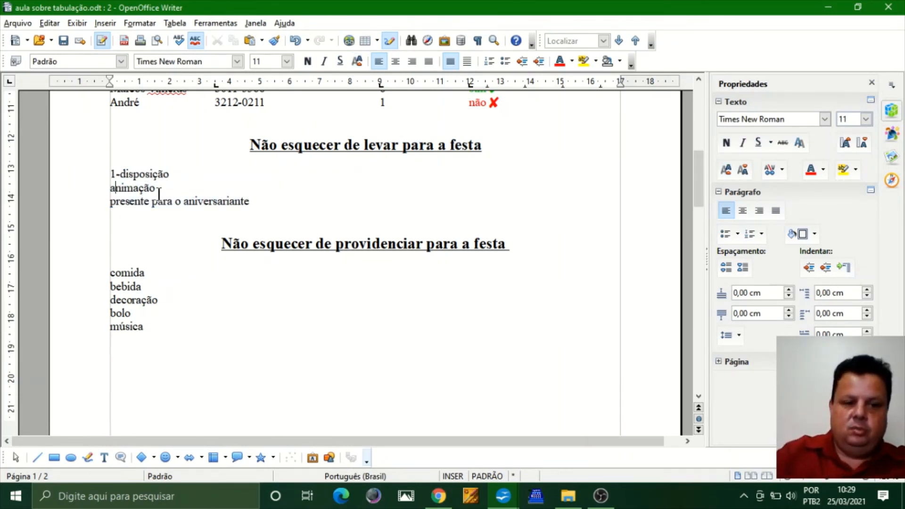
{"action": "key", "text": "Left"}
{"action": "type", "text": "1-"}
{"action": "key", "text": "BackSpace"}
{"action": "key", "text": "BackSpace"}
{"action": "type", "text": "2"}
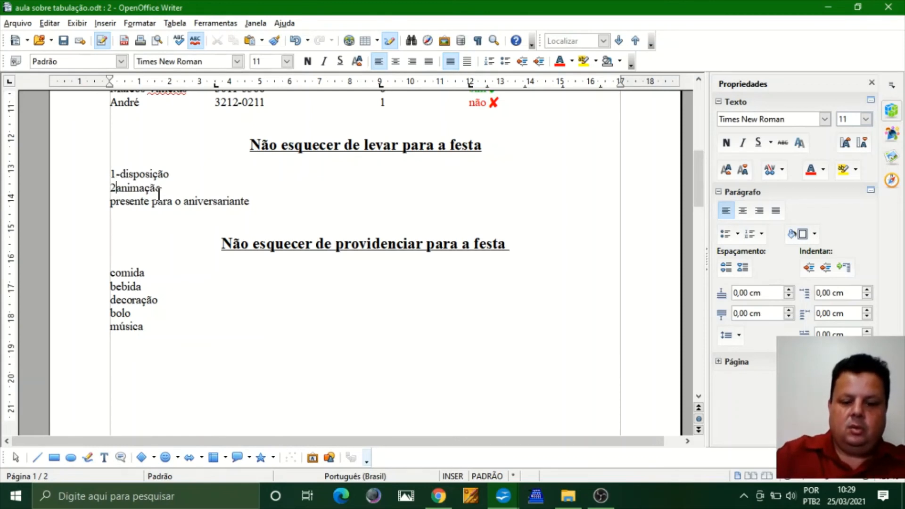
{"action": "type", "text": "-"}
{"action": "key", "text": "Down"}
{"action": "key", "text": "Home"}
{"action": "type", "text": "3-"}
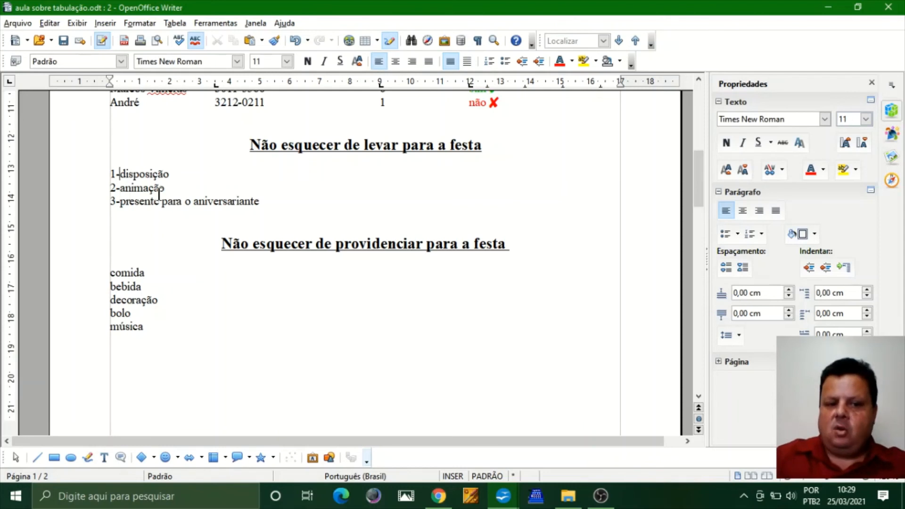
Step: Insert the line "3-fantasia" after "2-animação" and renumber "presente para o aniversariante" with the prefix "4-"
{"action": "key", "text": "Return"}
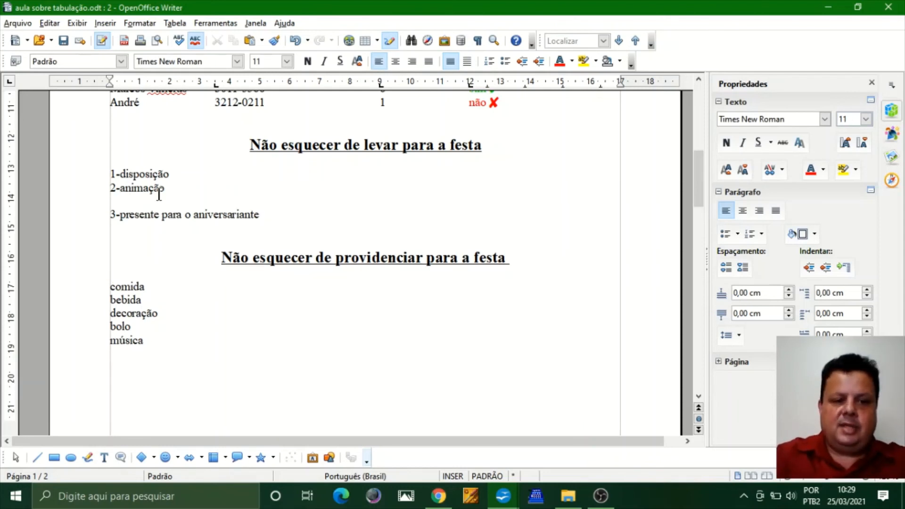
{"action": "type", "text": "fantasia"}
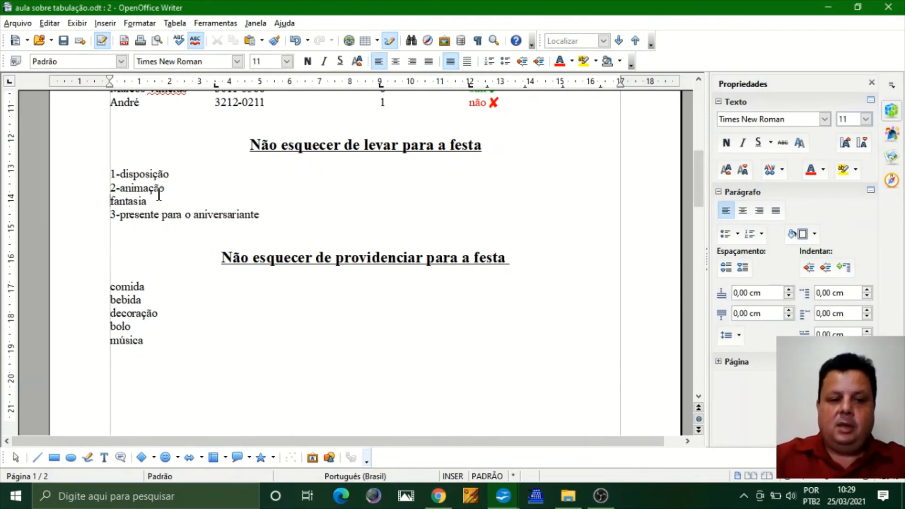
{"action": "type", "text": "3-"}
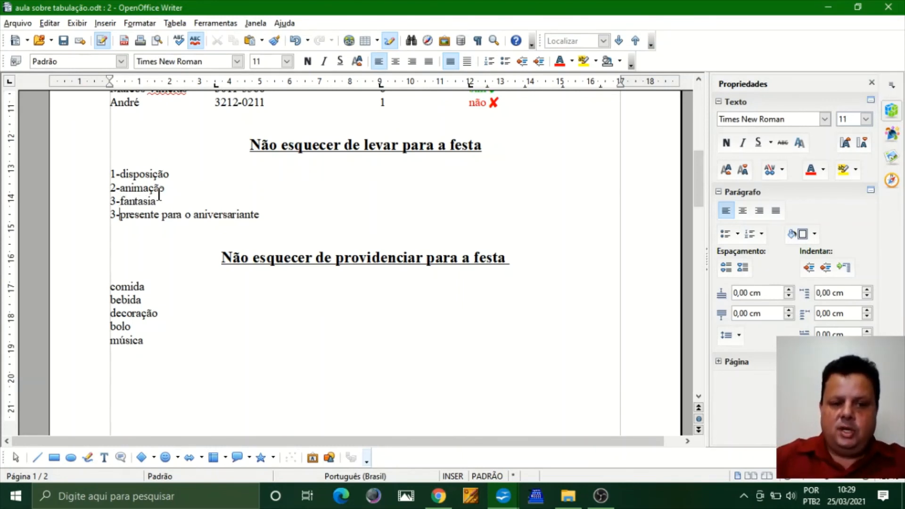
{"action": "key", "text": "Home"}
{"action": "type", "text": "4"}
{"action": "key", "text": "Delete"}
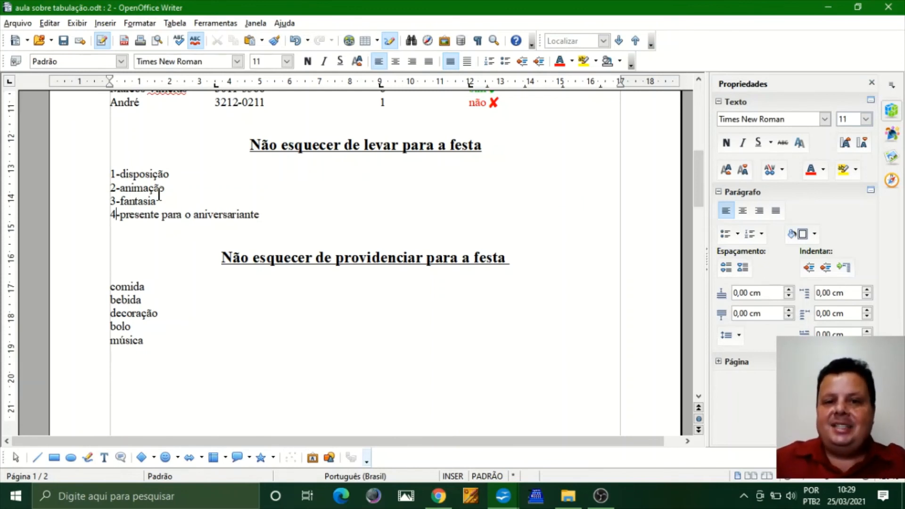
Step: Remove the manual number prefixes from all four items under "Não esquecer de levar para a festa"
{"action": "key", "text": "Up"}
{"action": "key", "text": "Up"}
{"action": "key", "text": "Up"}
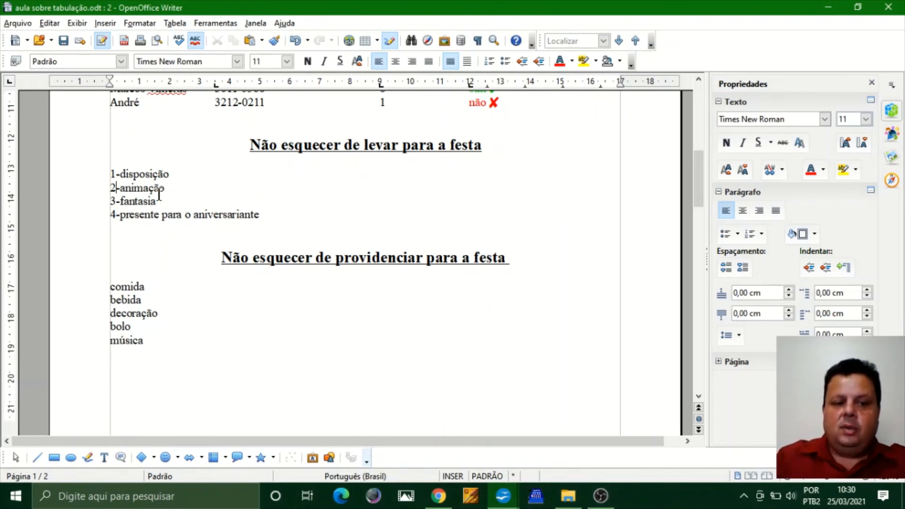
{"action": "key", "text": "Up"}
{"action": "key", "text": "Home"}
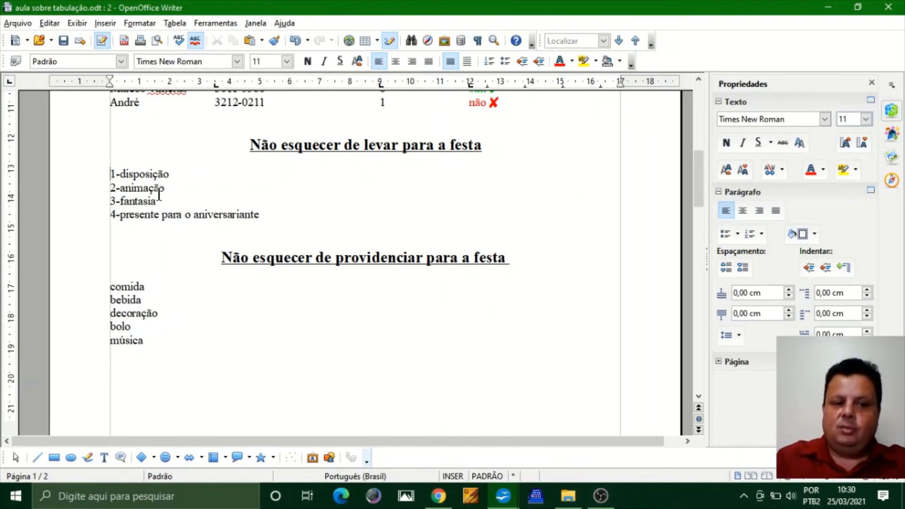
{"action": "key", "text": "shift+Right"}
{"action": "key", "text": "shift+Down"}
{"action": "key", "text": "shift+Down"}
{"action": "key", "text": "Up"}
{"action": "key", "text": "Up"}
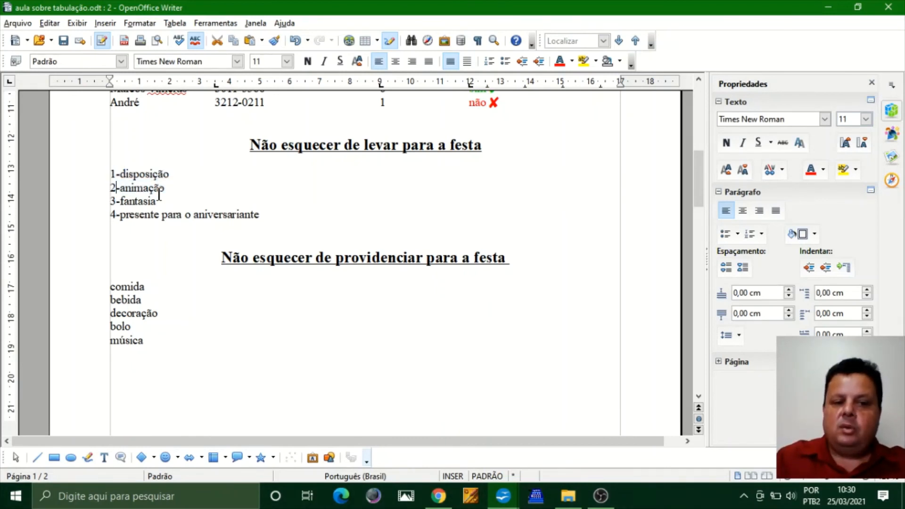
{"action": "key", "text": "Left"}
{"action": "key", "text": "Delete"}
{"action": "key", "text": "Delete"}
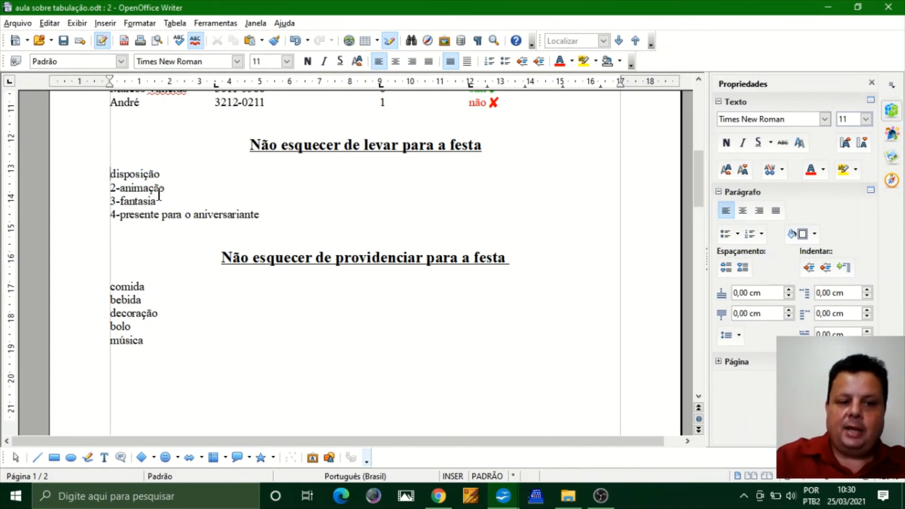
{"action": "key", "text": "Down"}
{"action": "key", "text": "Delete"}
{"action": "key", "text": "Delete"}
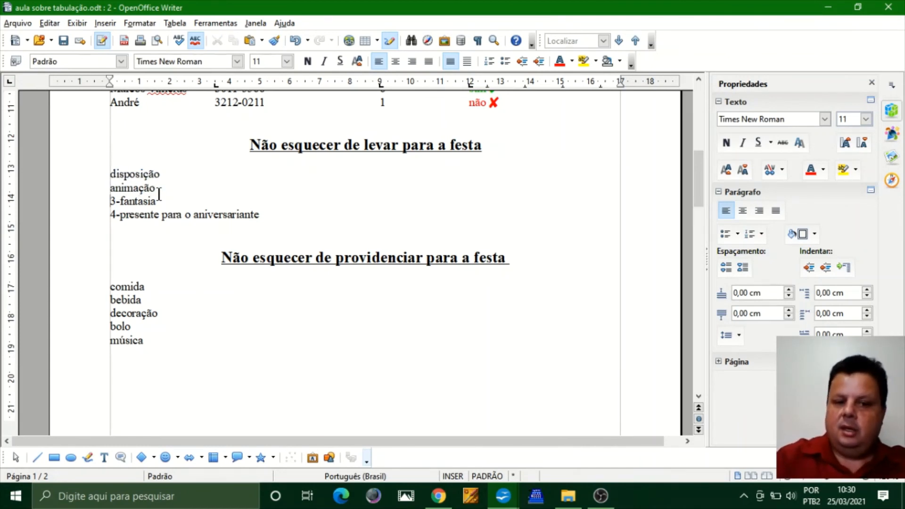
{"action": "key", "text": "Down"}
{"action": "key", "text": "Delete"}
{"action": "key", "text": "Delete"}
{"action": "key", "text": "Delete"}
{"action": "key", "text": "Delete"}
{"action": "key", "text": "Down"}
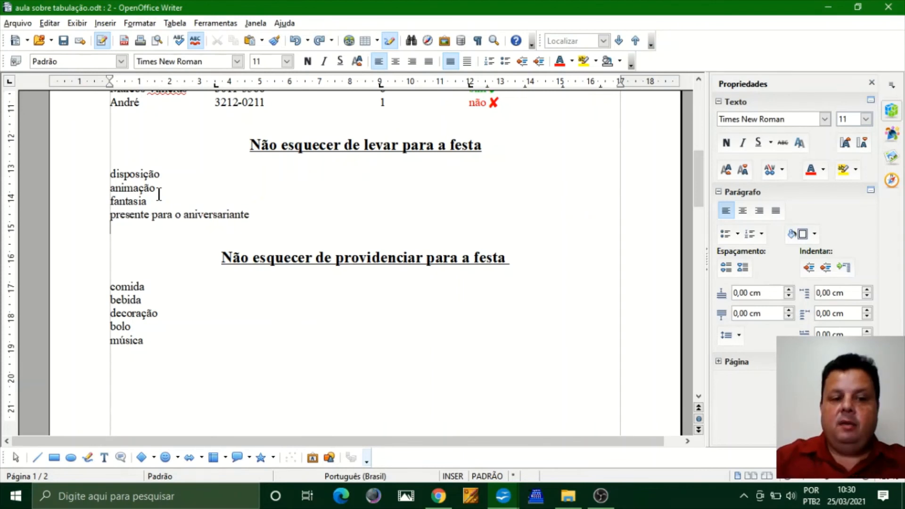
Step: Apply automatic numbering to the four items from "disposição" to "presente para o aniversariante"
{"action": "key", "text": "shift+Up"}
{"action": "key", "text": "shift+Up"}
{"action": "key", "text": "shift+Up"}
{"action": "key", "text": "shift+Up"}
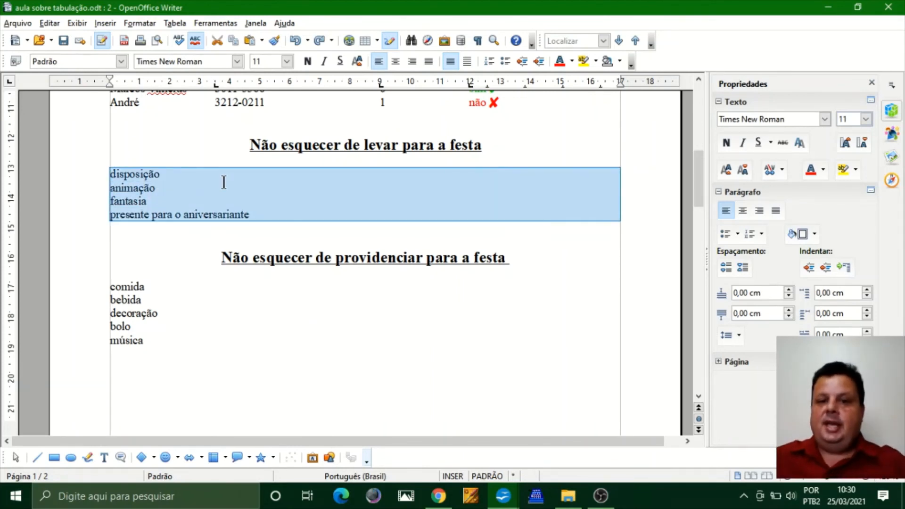
{"action": "left_click", "coordinate": [272, 214]}
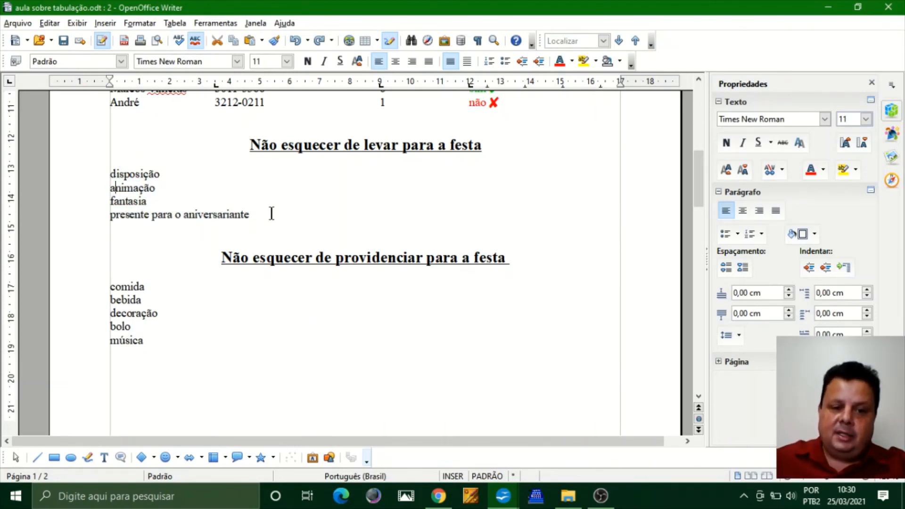
{"action": "left_click_drag", "start_coordinate": [271, 214], "coordinate": [91, 174]}
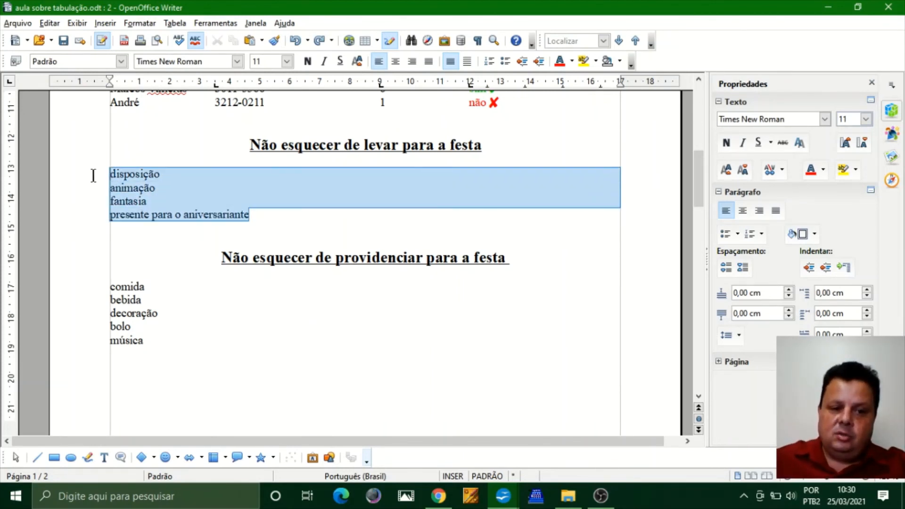
{"action": "left_click", "coordinate": [488, 62]}
{"action": "left_click", "coordinate": [161, 201]}
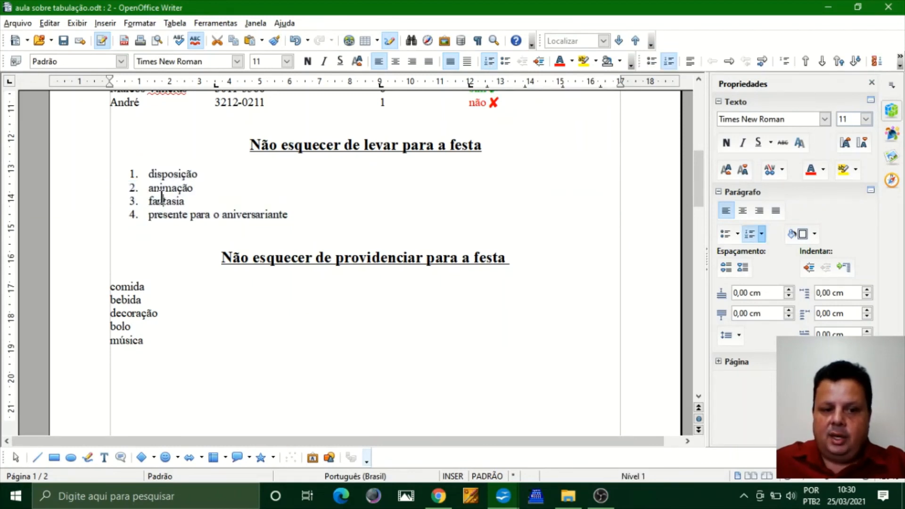
{"action": "left_click", "coordinate": [132, 174]}
{"action": "left_click", "coordinate": [136, 174]}
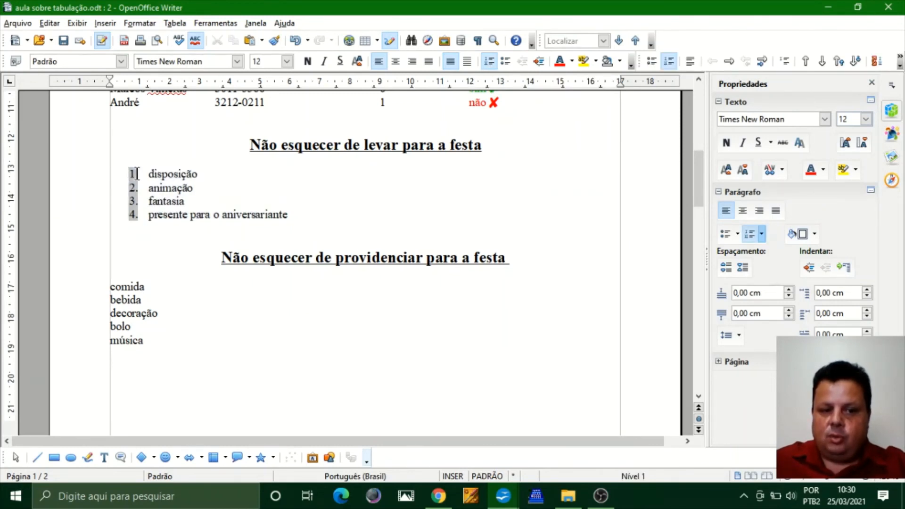
Step: Delete the "fantasia" item from the numbered list along with its empty line
{"action": "left_click", "coordinate": [200, 200]}
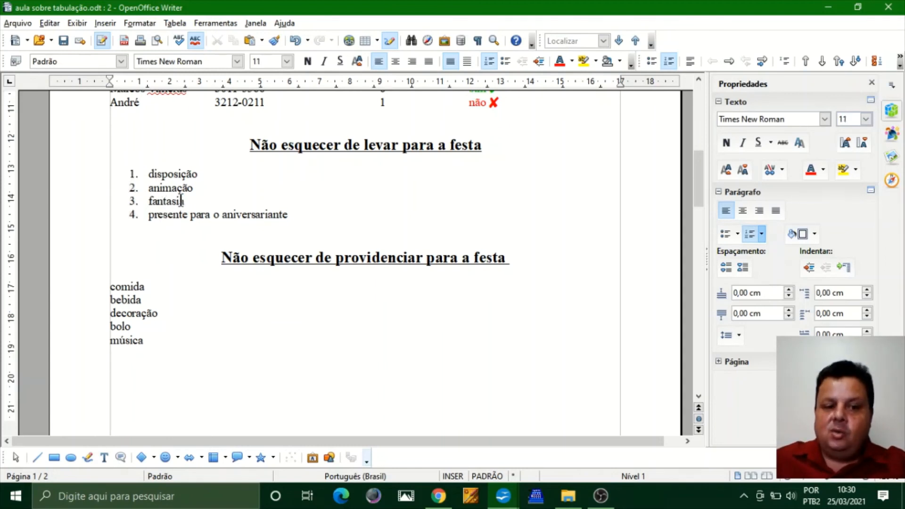
{"action": "double_click", "coordinate": [181, 201]}
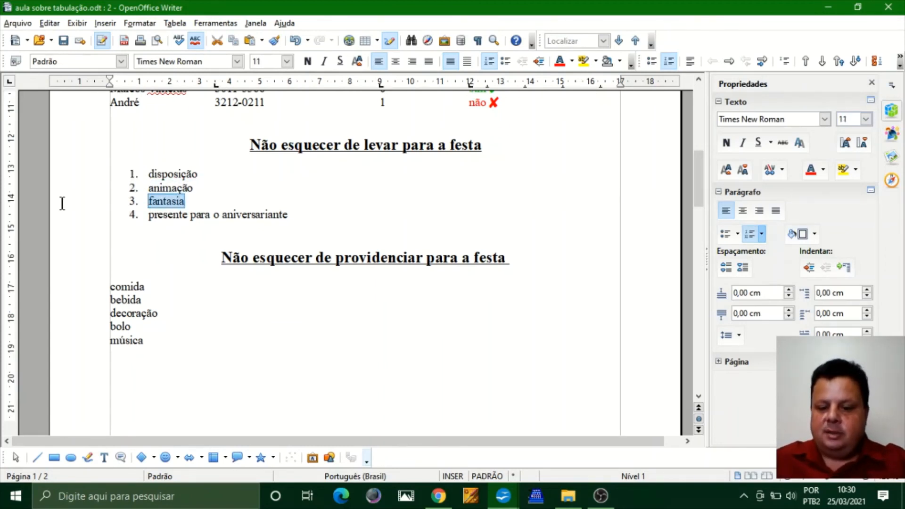
{"action": "key", "text": "Delete"}
{"action": "key", "text": "Delete"}
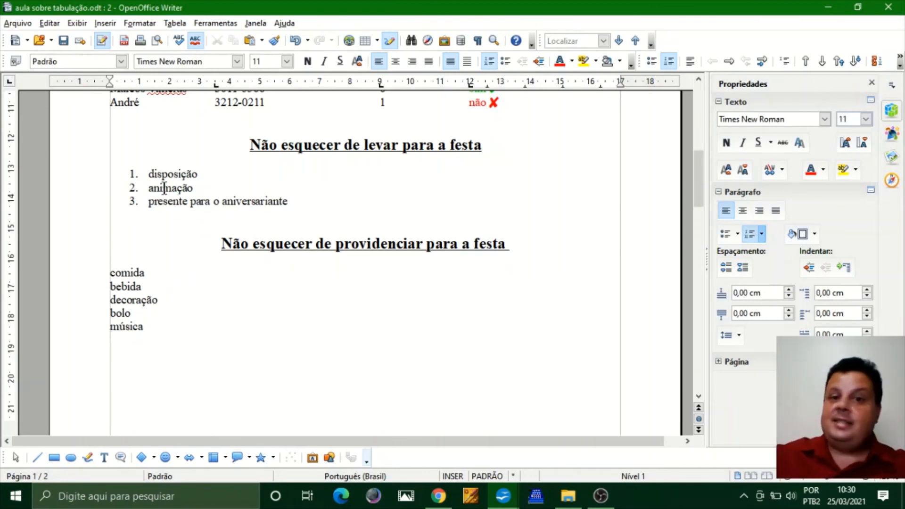
Step: Add "fantasia" as a new numbered item directly after "animação"
{"action": "key", "text": "Up"}
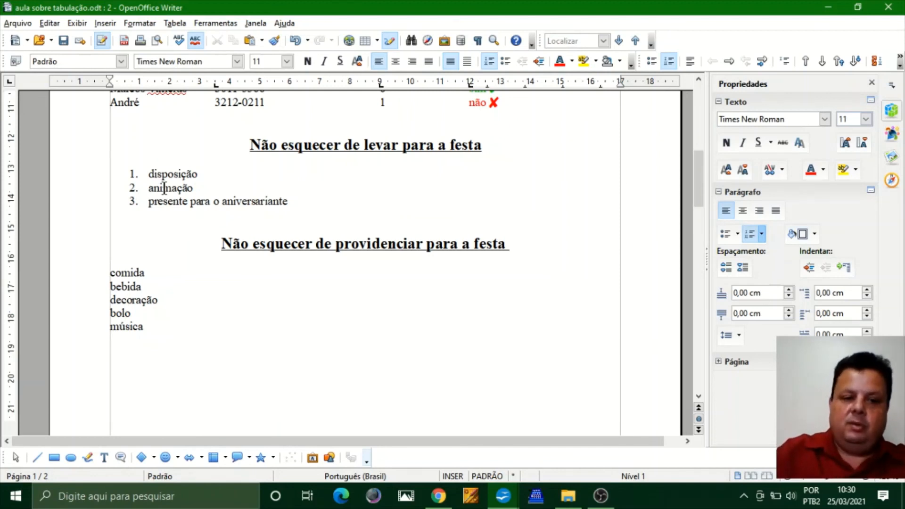
{"action": "key", "text": "Return"}
{"action": "type", "text": "fantasia"}
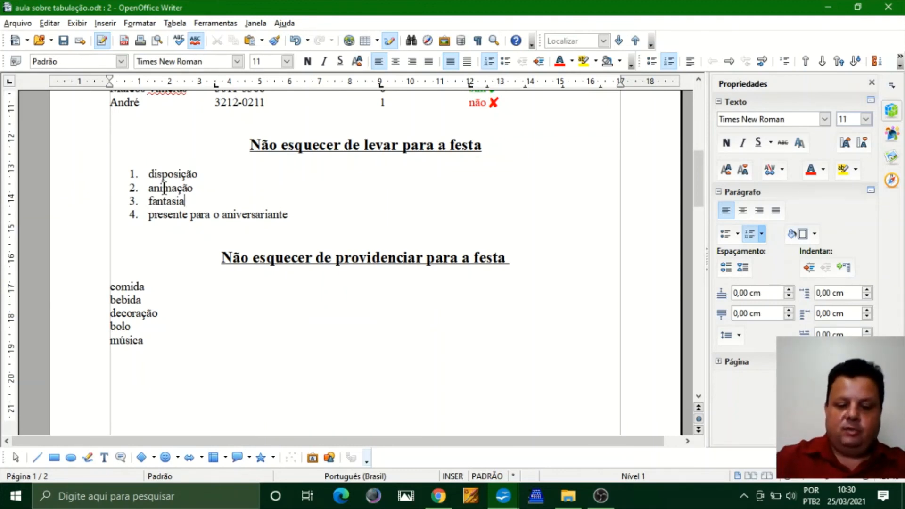
Step: Clear the re-added "fantasia" item and remove its number and blank line from the list
{"action": "key", "text": "shift+Home"}
{"action": "key", "text": "BackSpace"}
{"action": "key", "text": "BackSpace"}
{"action": "key", "text": "BackSpace"}
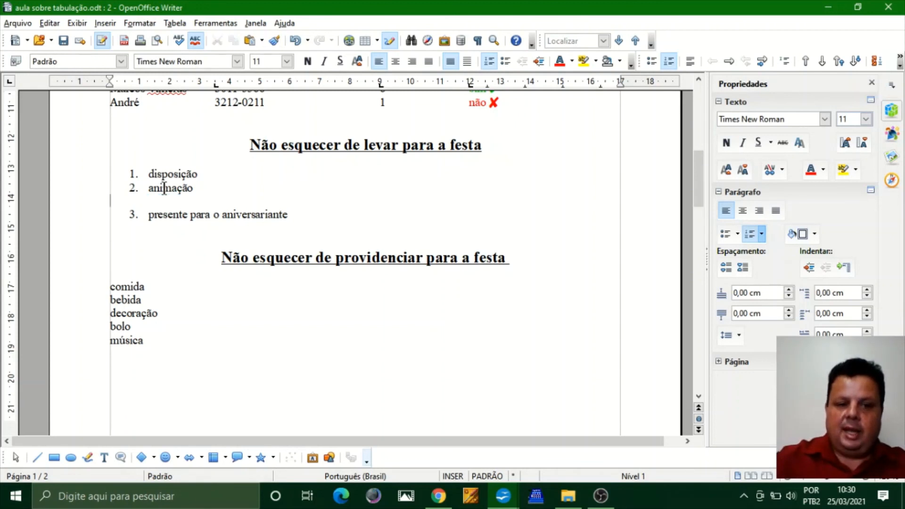
{"action": "key", "text": "BackSpace"}
{"action": "key", "text": "BackSpace"}
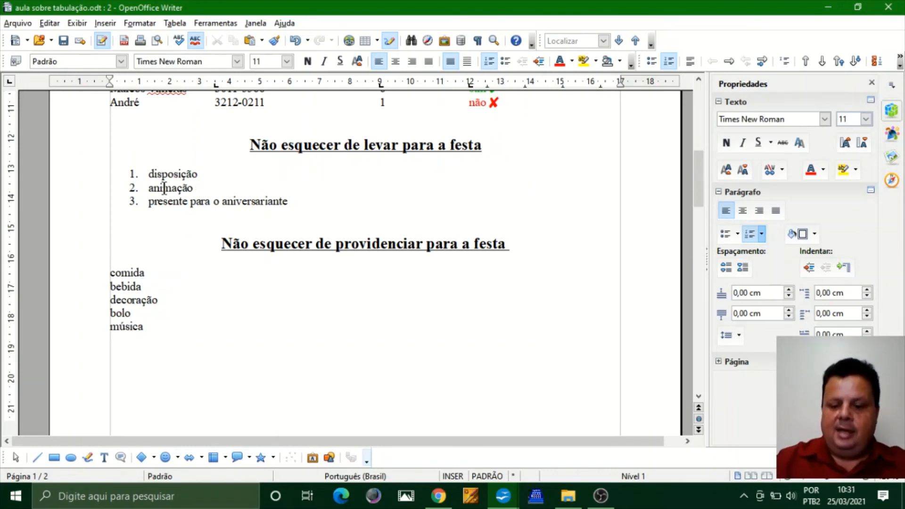
Step: Insert "Fantasia" with a capital F as the third item of the numbered list, after "animação"
{"action": "key", "text": "Return"}
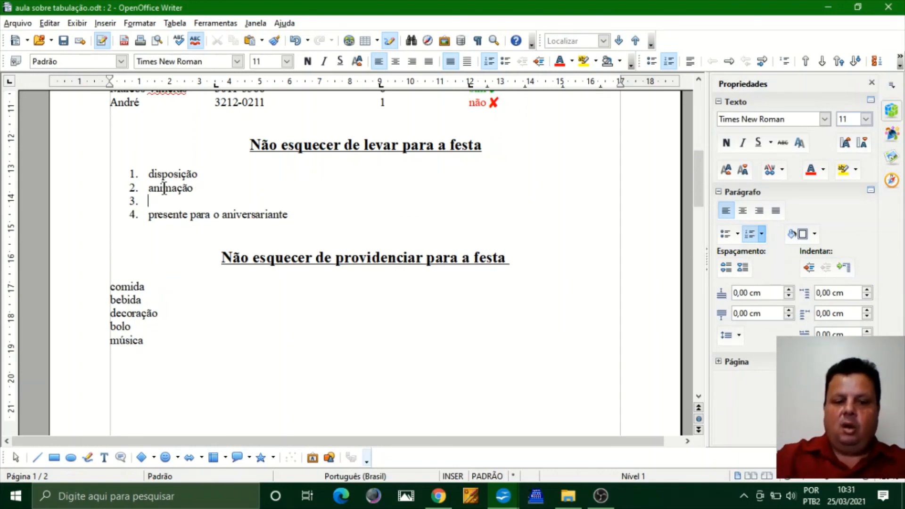
{"action": "type", "text": "Fantasia"}
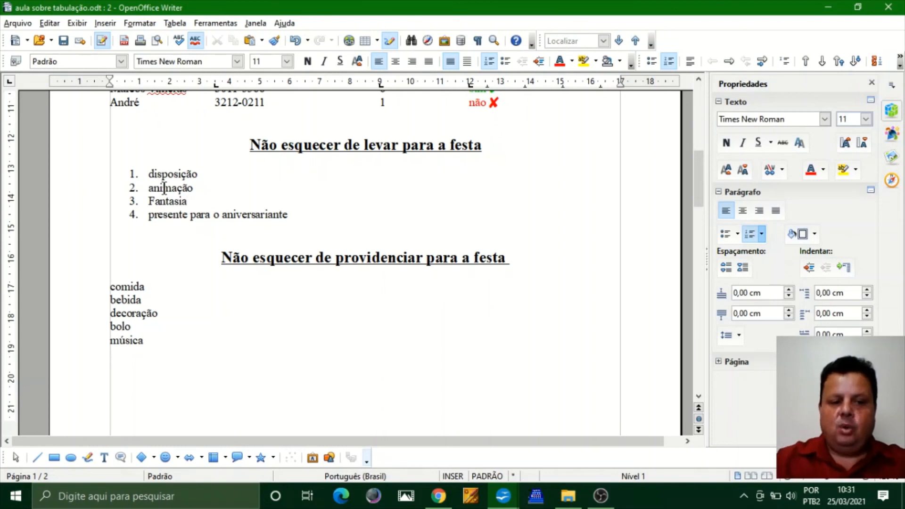
{"action": "key", "text": "Left"}
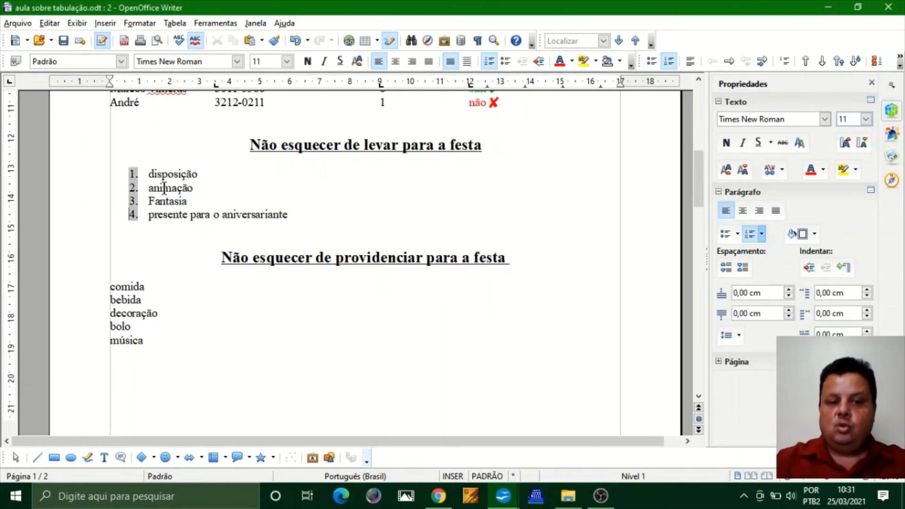
{"action": "key", "text": "Up"}
{"action": "key", "text": "Up"}
{"action": "key", "text": "Up"}
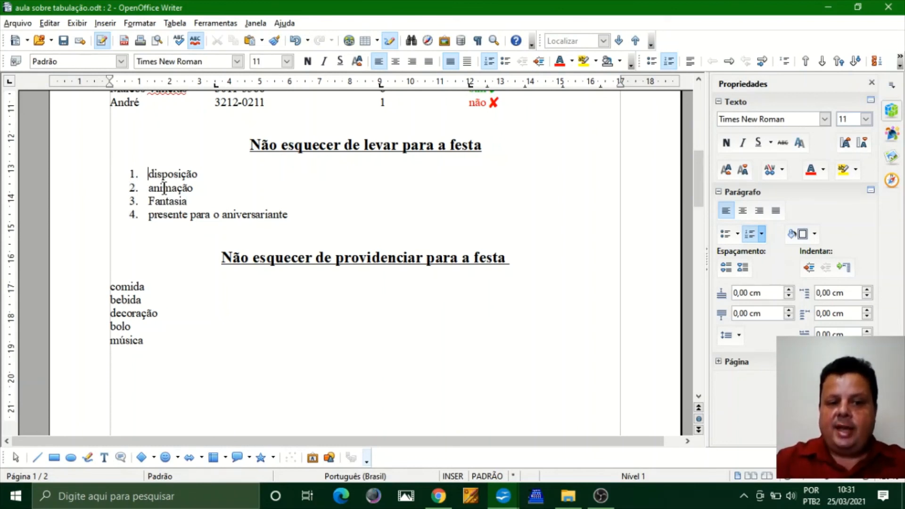
Step: Insert "alegria" as a new numbered item between "disposição" and "animação"
{"action": "key", "text": "Up"}
{"action": "key", "text": "End"}
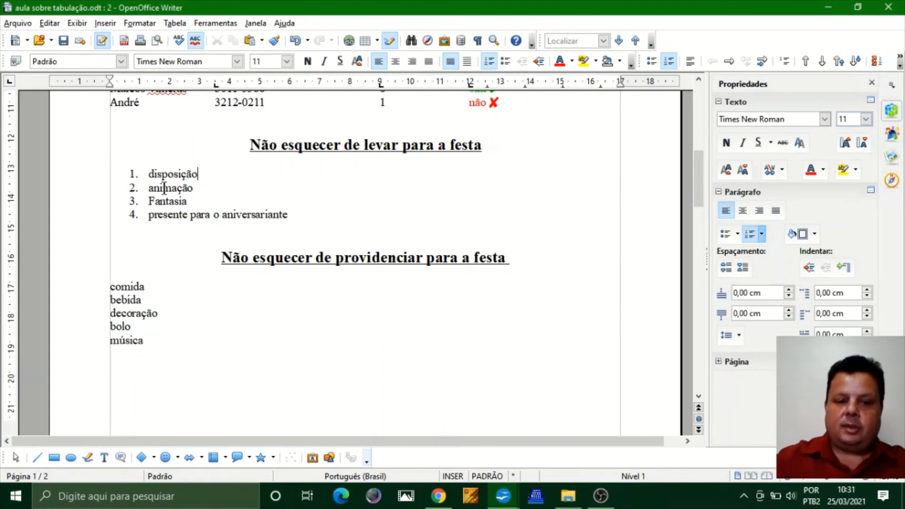
{"action": "key", "text": "Return"}
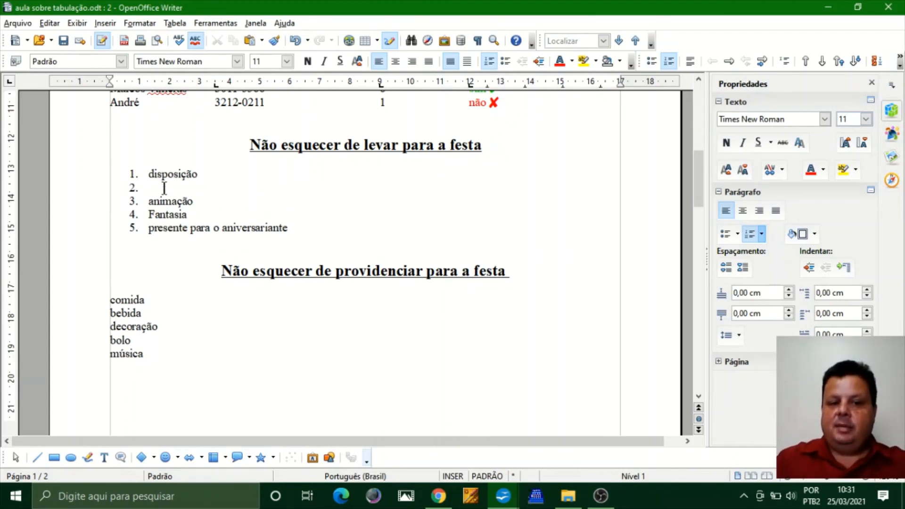
{"action": "type", "text": "alegria"}
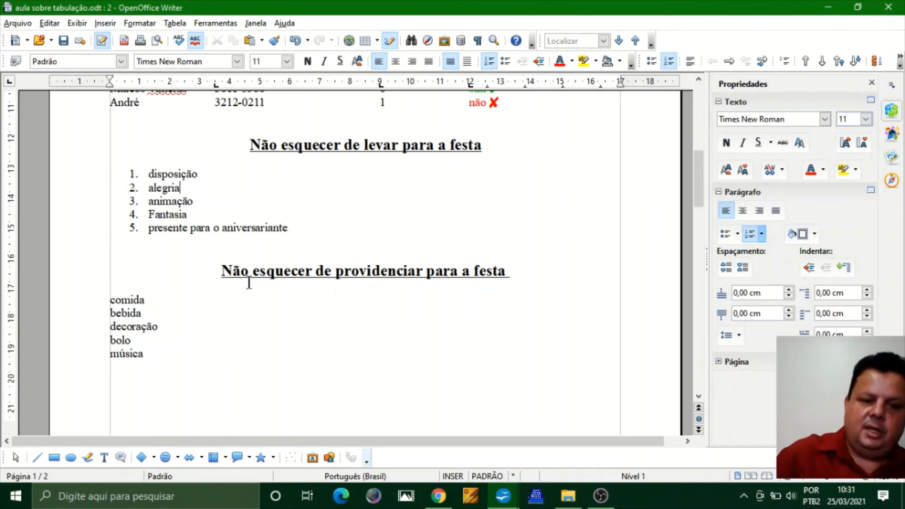
Step: Delete the "alegria" item from the numbered list together with its empty line
{"action": "left_click_drag", "start_coordinate": [180, 188], "coordinate": [103, 185]}
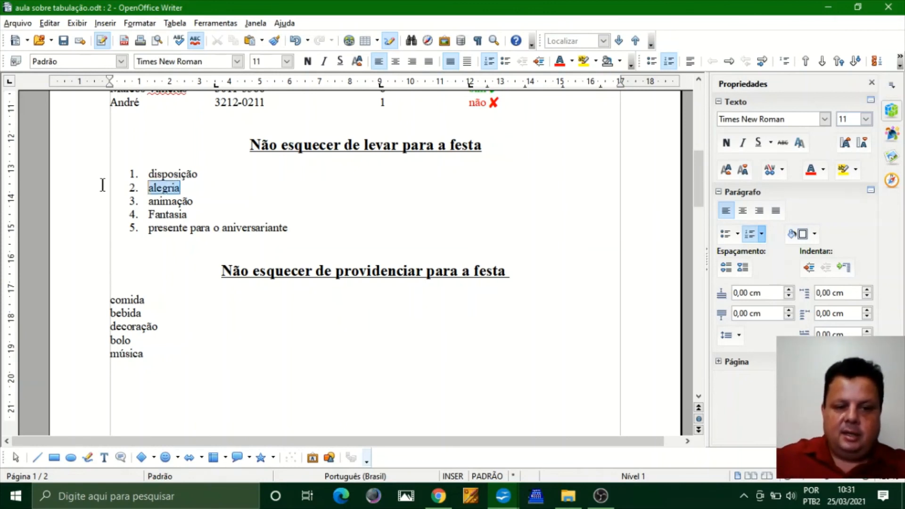
{"action": "key", "text": "Delete"}
{"action": "key", "text": "Delete"}
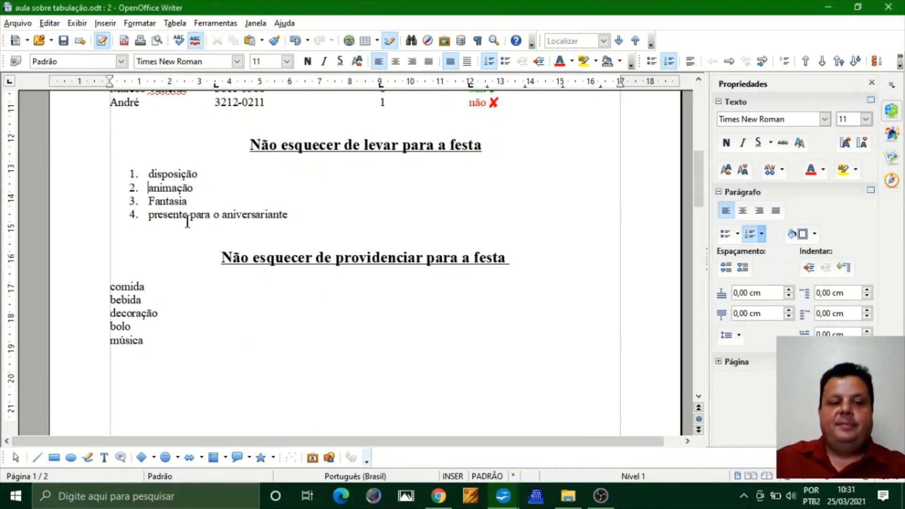
Step: Turn automatic numbering off and back on for the four items under "Não esquecer de levar para a festa"
{"action": "double_click", "coordinate": [169, 174]}
{"action": "left_click_drag", "start_coordinate": [288, 210], "coordinate": [109, 175]}
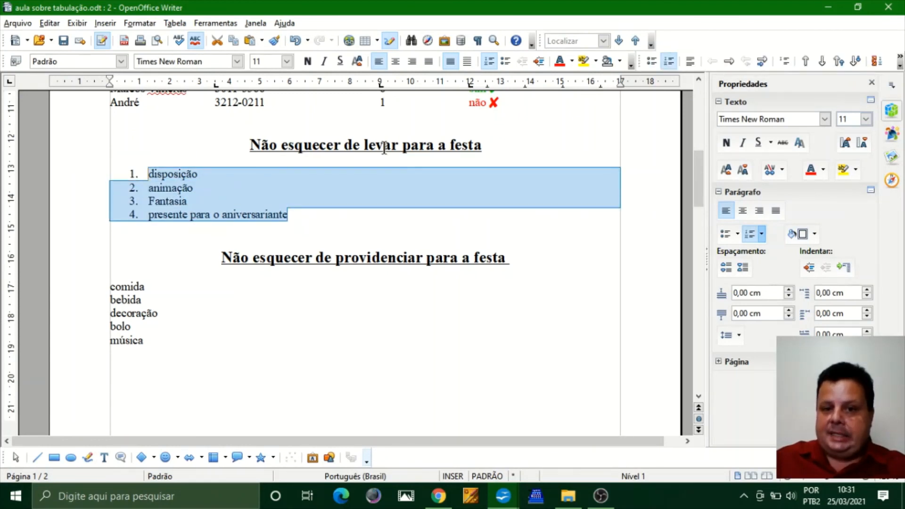
{"action": "left_click", "coordinate": [486, 61]}
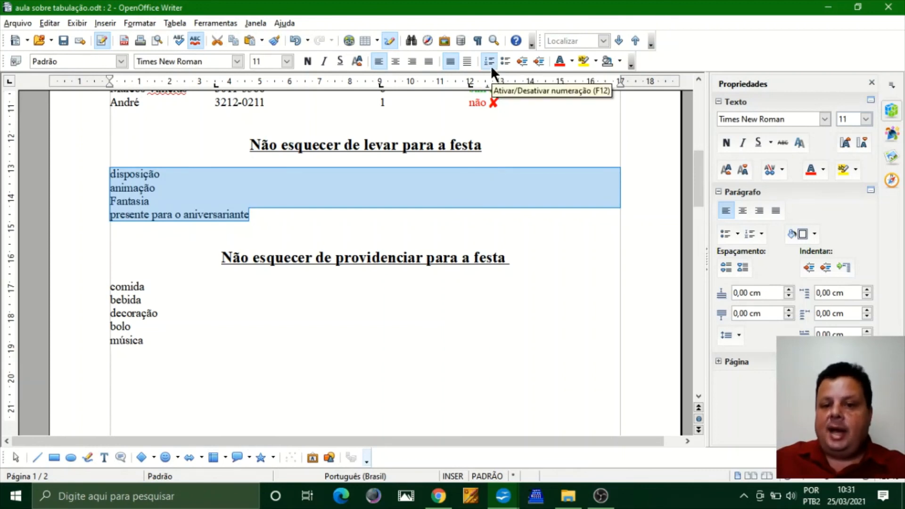
{"action": "left_click", "coordinate": [491, 61]}
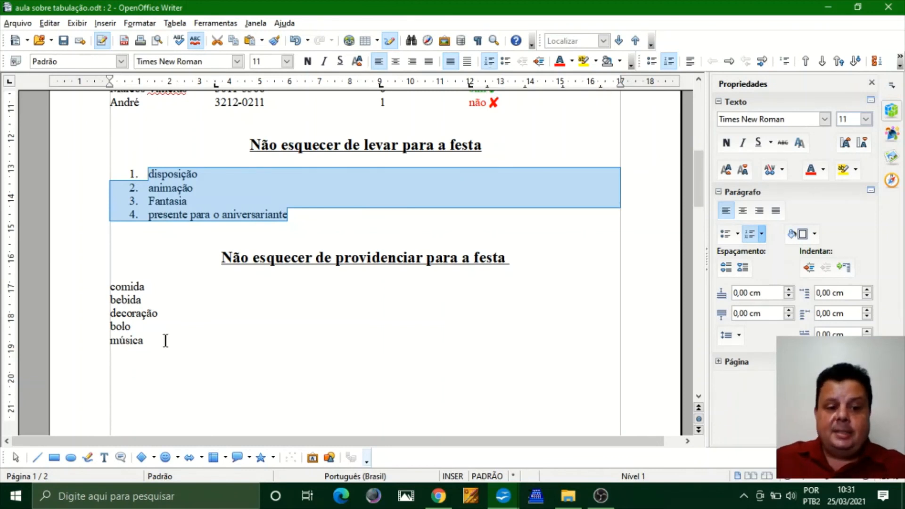
Step: Apply bullets to the five items from "comida" to "música" under "Não esquecer de providenciar para a festa"
{"action": "left_click_drag", "start_coordinate": [165, 340], "coordinate": [106, 285]}
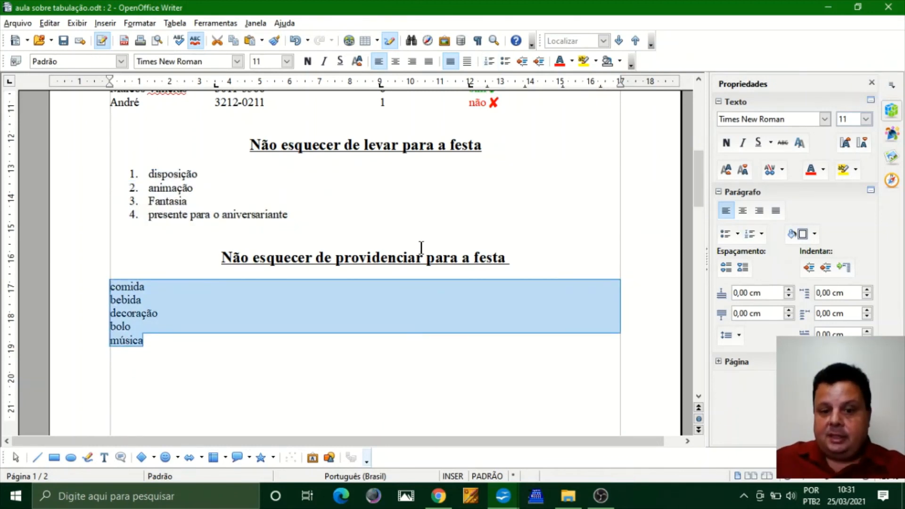
{"action": "left_click", "coordinate": [133, 202]}
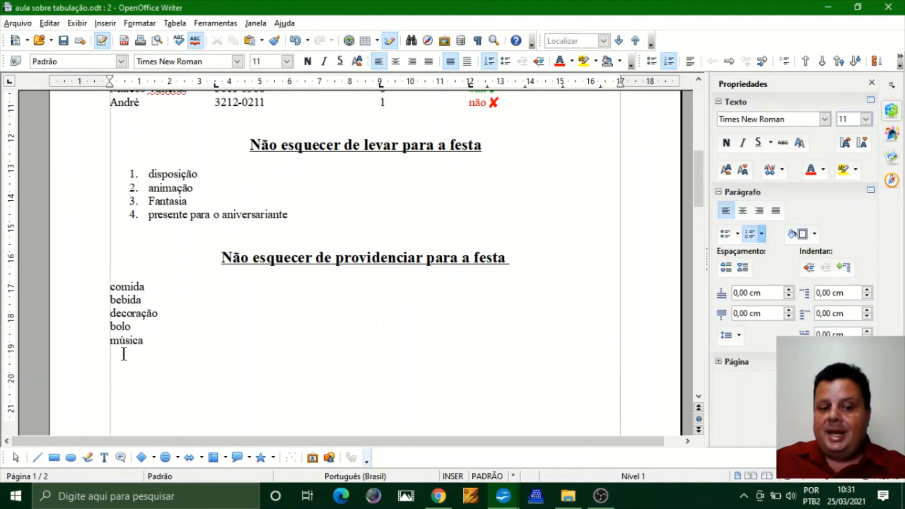
{"action": "left_click_drag", "start_coordinate": [148, 340], "coordinate": [97, 291]}
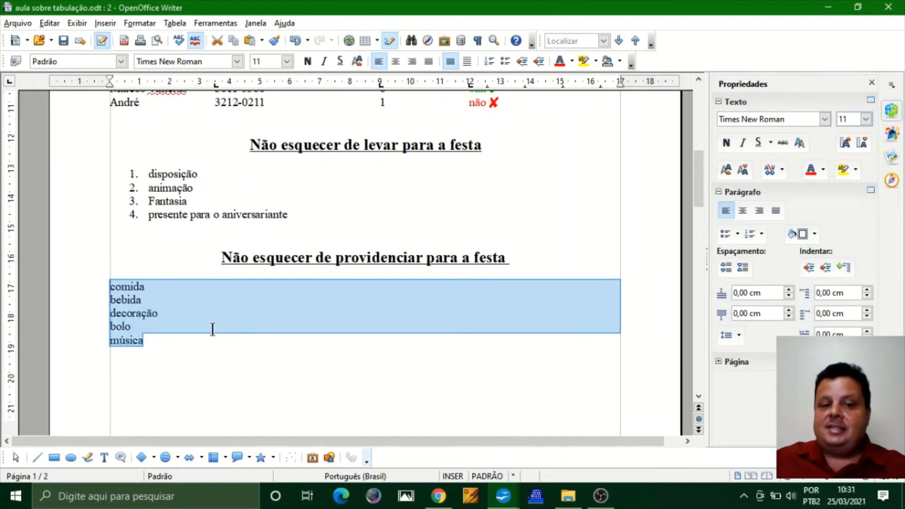
{"action": "left_click", "coordinate": [505, 60]}
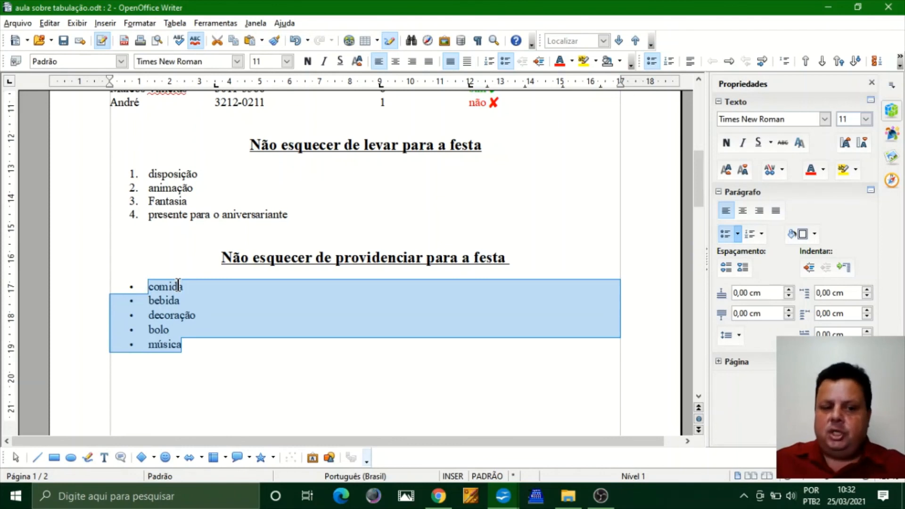
{"action": "left_click", "coordinate": [130, 285]}
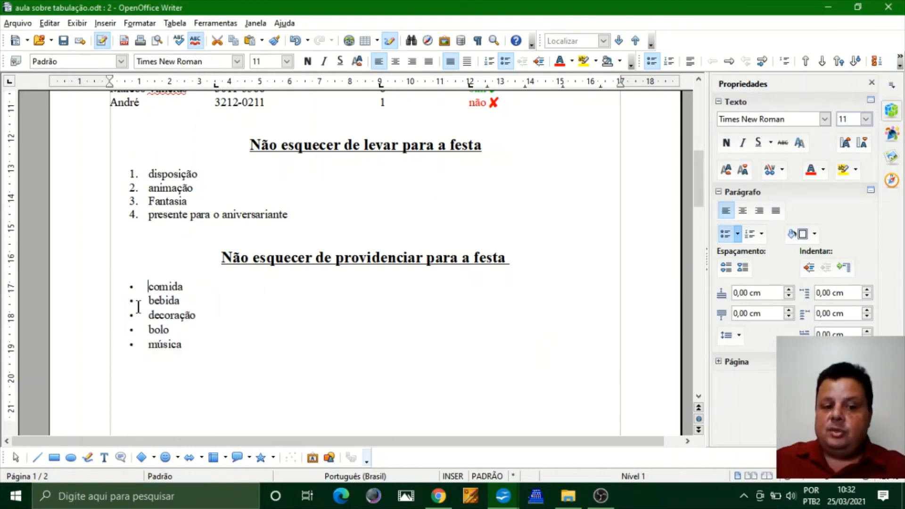
{"action": "left_click", "coordinate": [133, 302]}
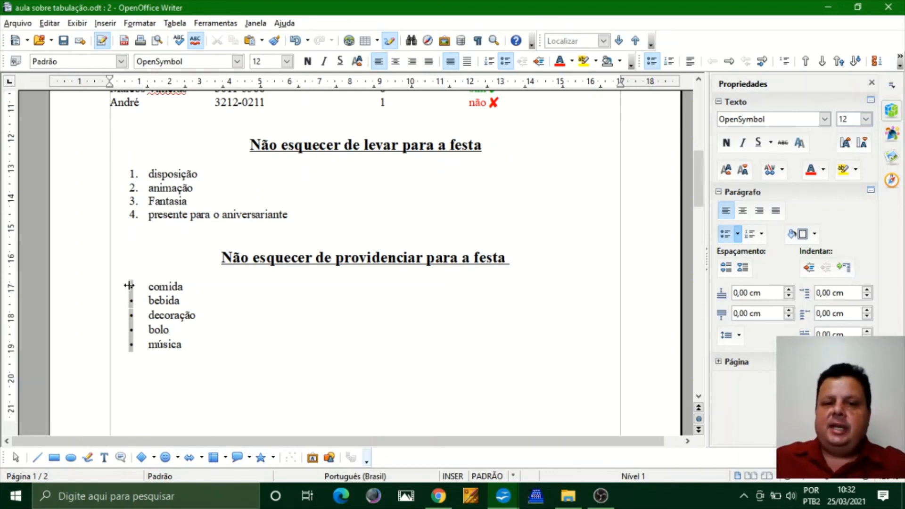
Step: Turn the bullets off and back on for the whole list from "comida" to "música"
{"action": "left_click_drag", "start_coordinate": [190, 342], "coordinate": [117, 286]}
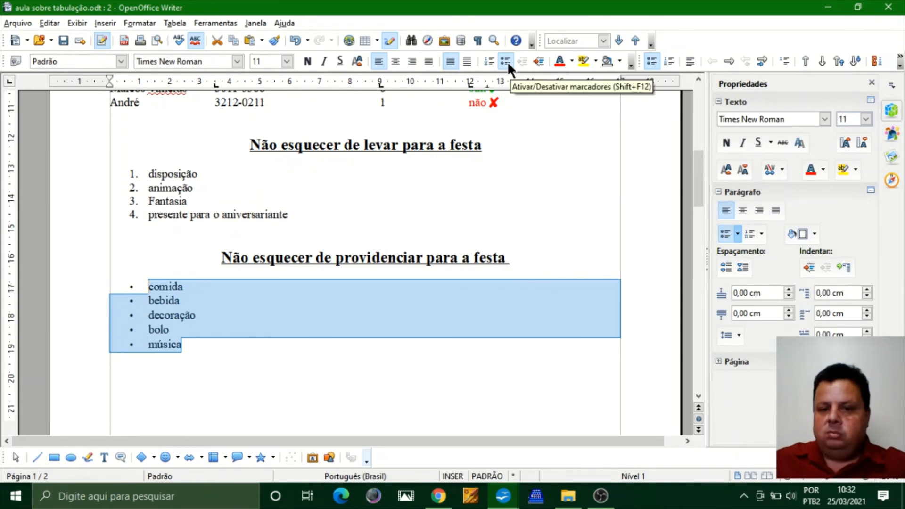
{"action": "left_click_drag", "start_coordinate": [222, 352], "coordinate": [114, 286]}
{"action": "left_click", "coordinate": [166, 287]}
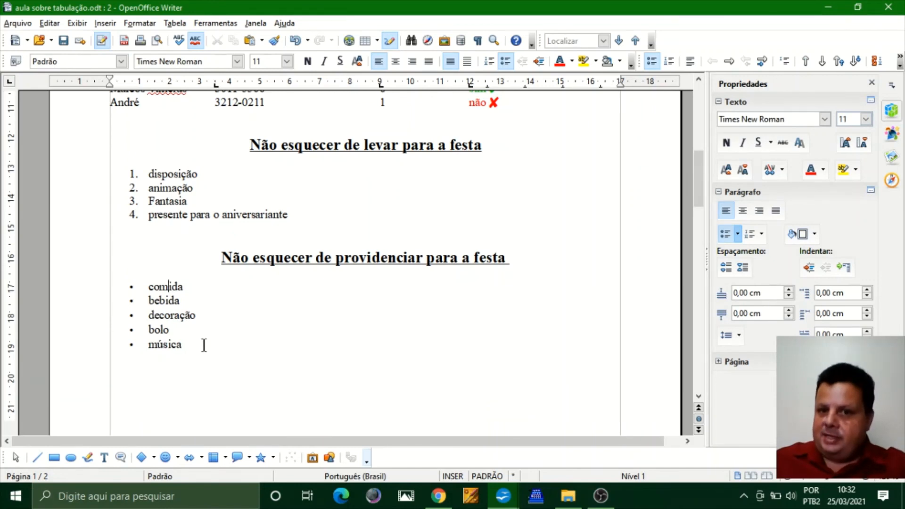
{"action": "left_click_drag", "start_coordinate": [204, 348], "coordinate": [91, 281]}
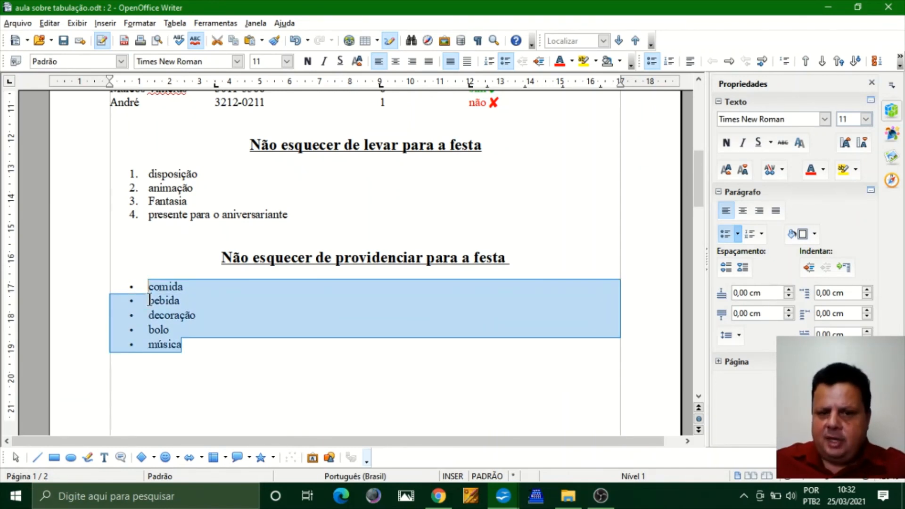
{"action": "left_click", "coordinate": [176, 305]}
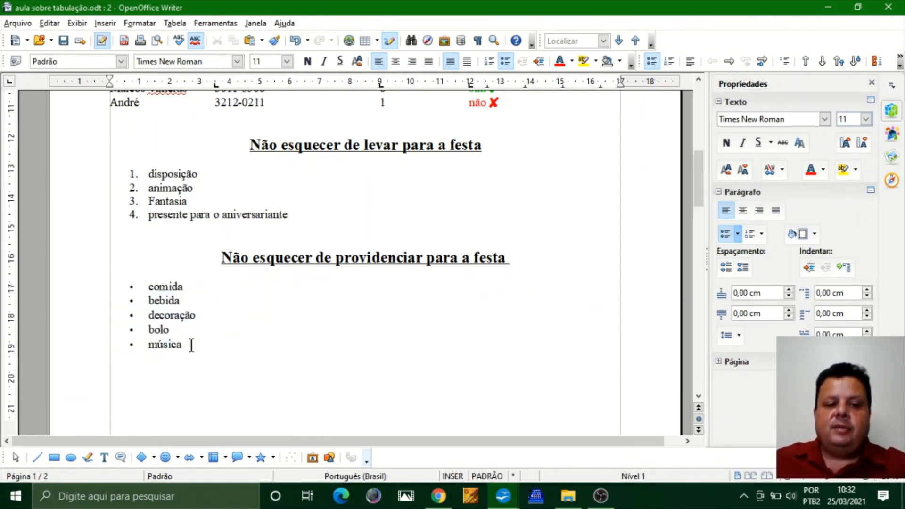
{"action": "left_click_drag", "start_coordinate": [193, 344], "coordinate": [112, 293]}
{"action": "left_click", "coordinate": [181, 304]}
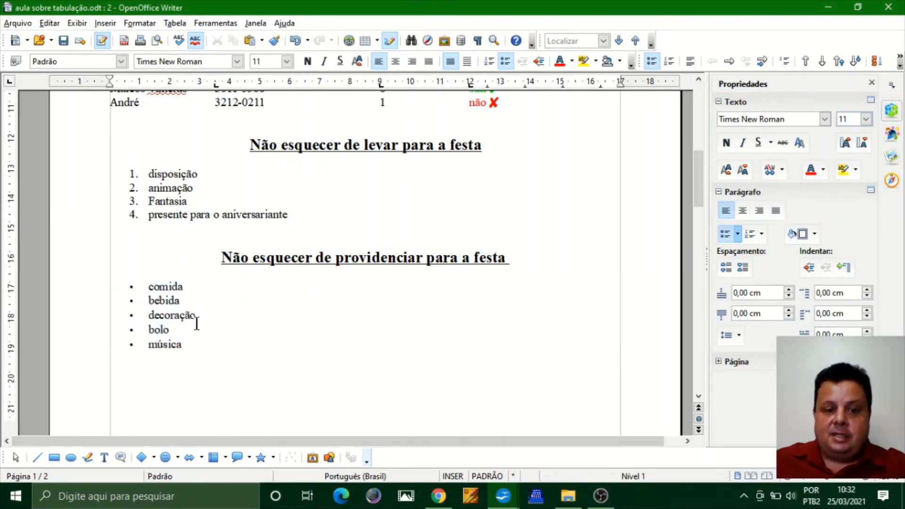
{"action": "left_click_drag", "start_coordinate": [196, 347], "coordinate": [109, 284]}
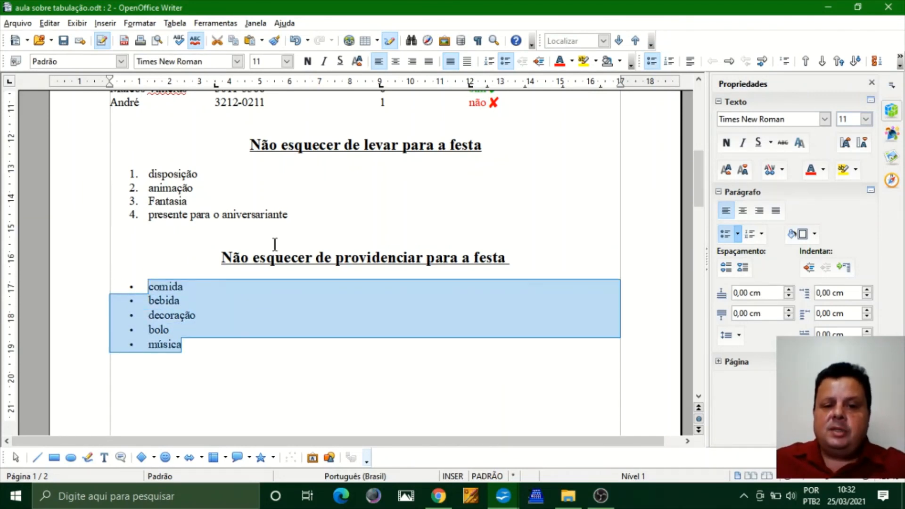
{"action": "left_click", "coordinate": [504, 58]}
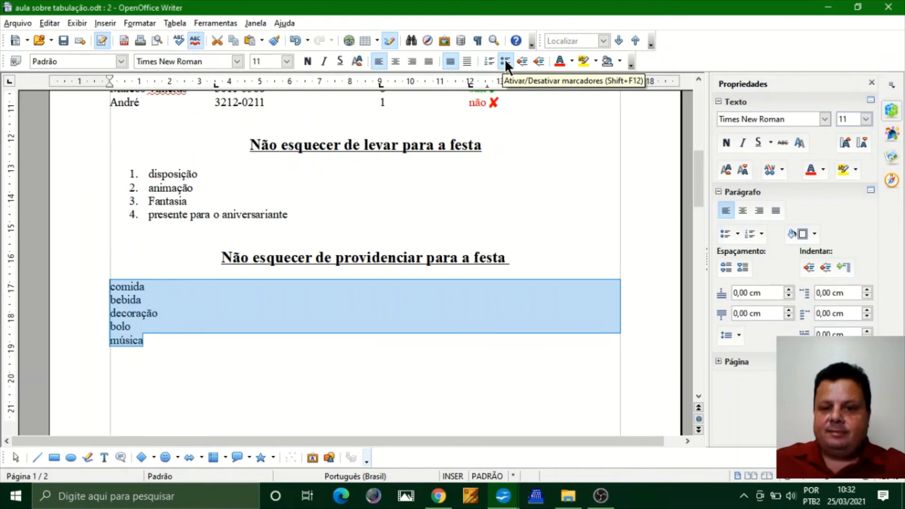
{"action": "left_click", "coordinate": [505, 59]}
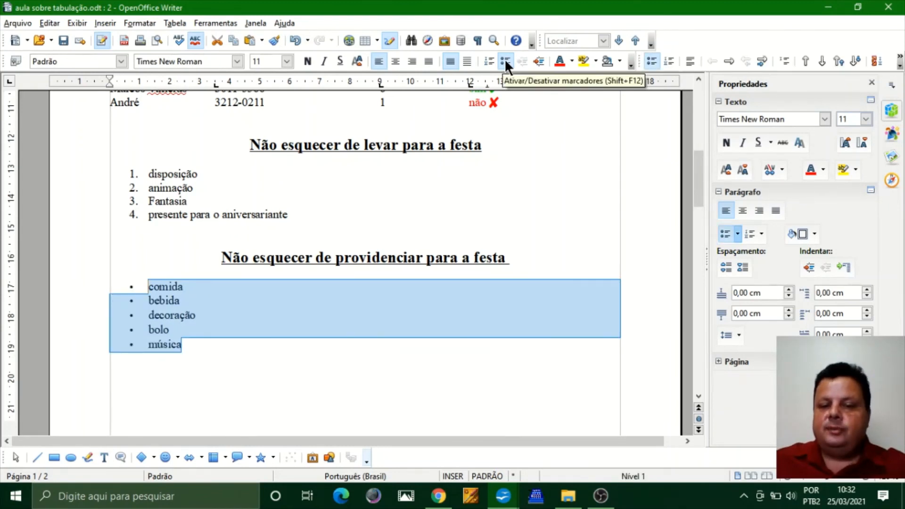
Step: Insert "limpeza" as a new bulleted item directly after "bebida"
{"action": "left_click", "coordinate": [310, 350]}
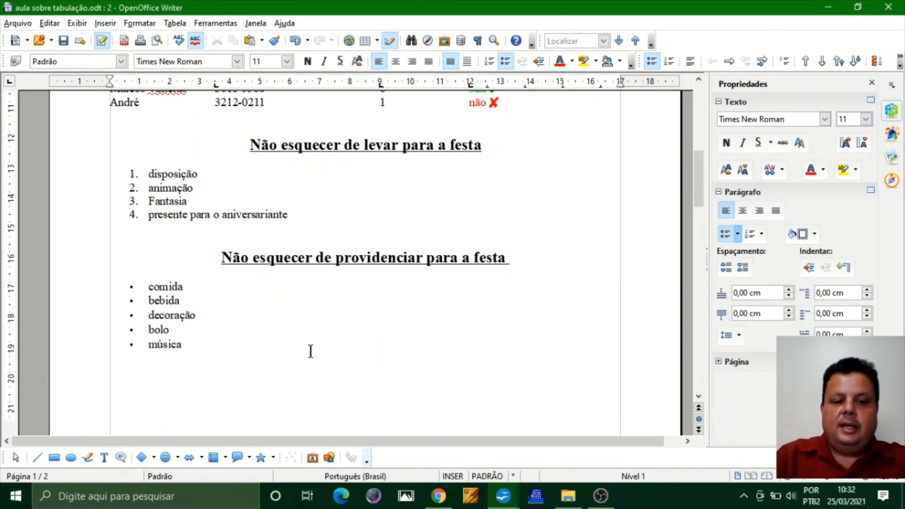
{"action": "key", "text": "Return"}
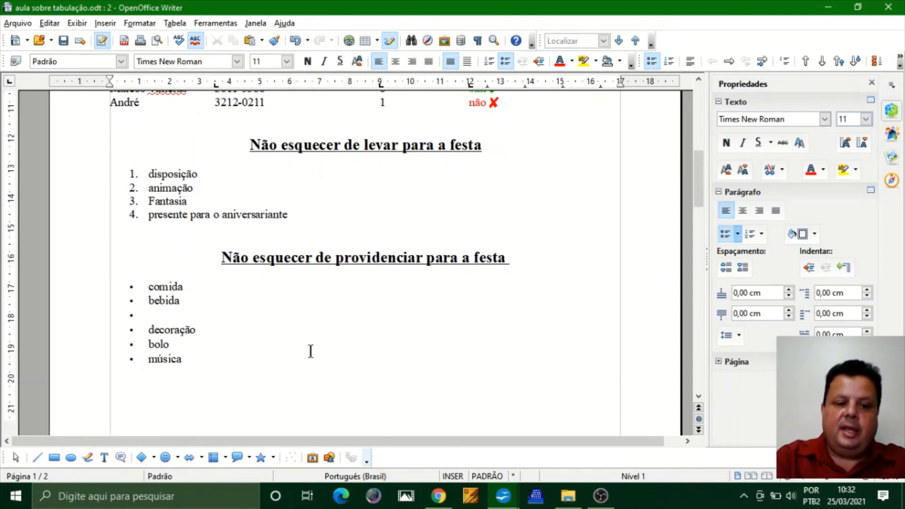
{"action": "type", "text": "limpeza"}
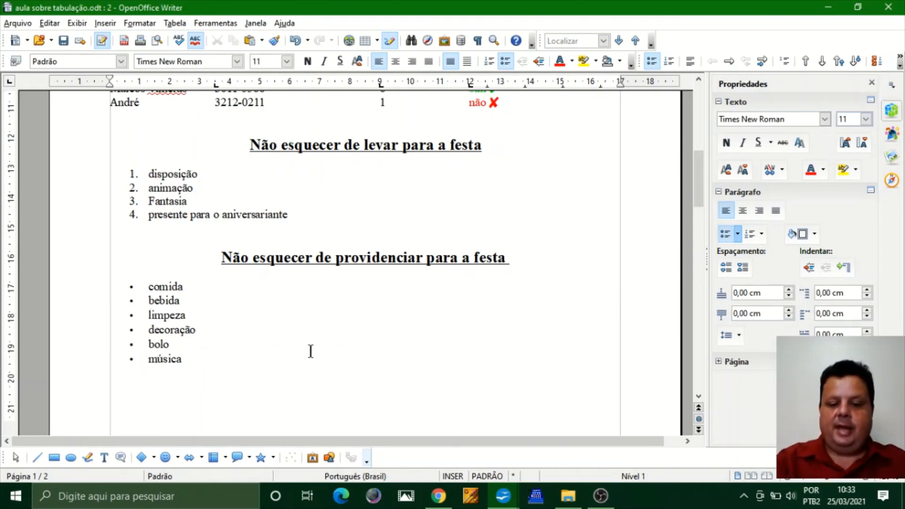
Step: Delete the "bebida" item from the bulleted list along with its empty line
{"action": "key", "text": "Down"}
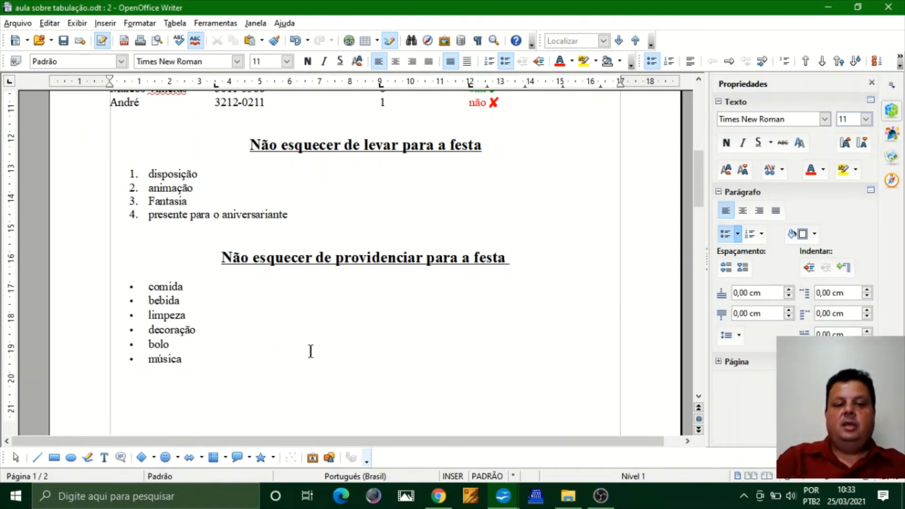
{"action": "key", "text": "Up"}
{"action": "key", "text": "Up"}
{"action": "key", "text": "Up"}
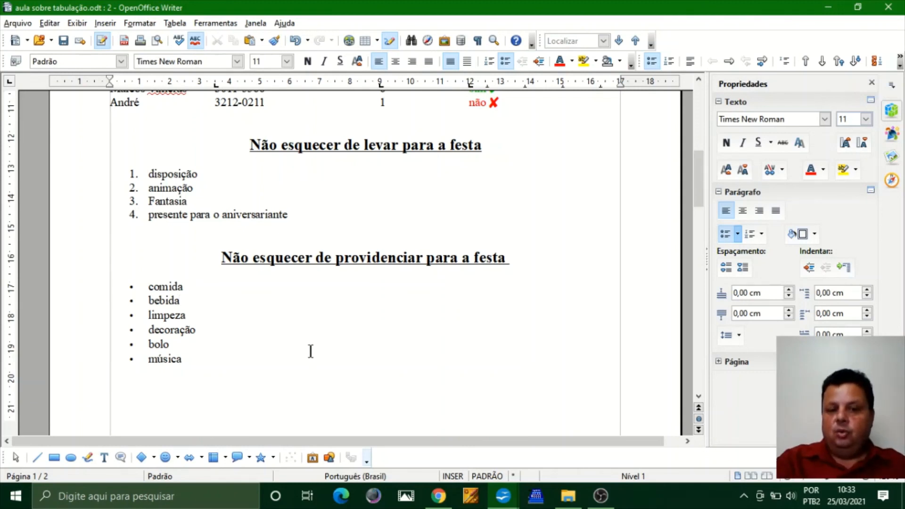
{"action": "key", "text": "shift+Home"}
{"action": "key", "text": "BackSpace"}
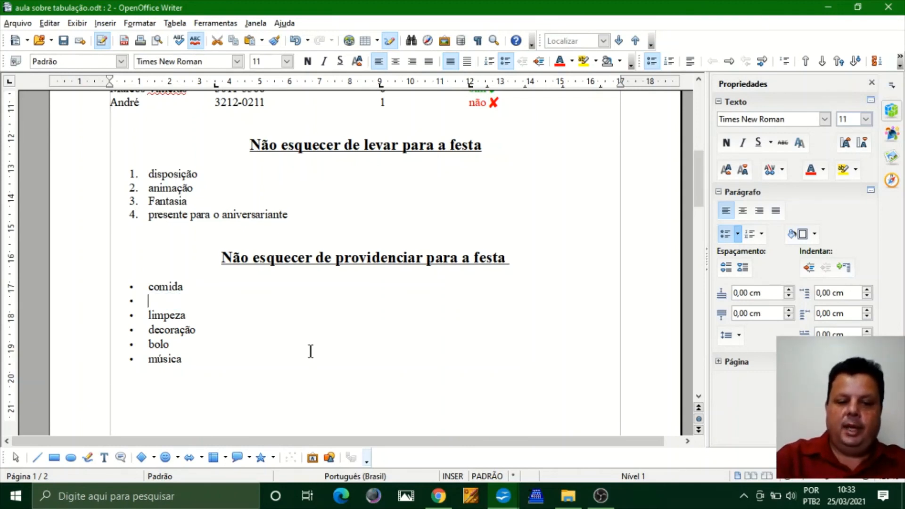
{"action": "key", "text": "Delete"}
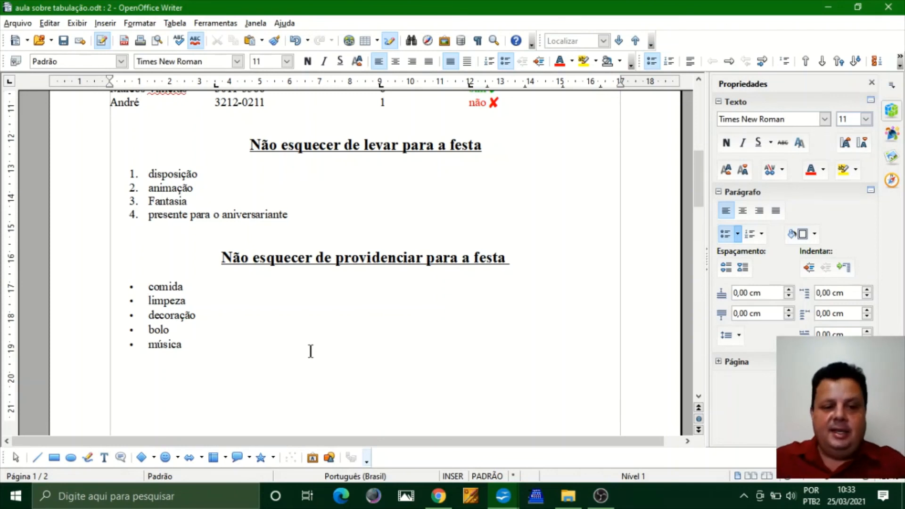
Step: Compare the numbered list of things to bring with the bulleted list of things to provide
{"action": "left_click_drag", "start_coordinate": [289, 214], "coordinate": [121, 175]}
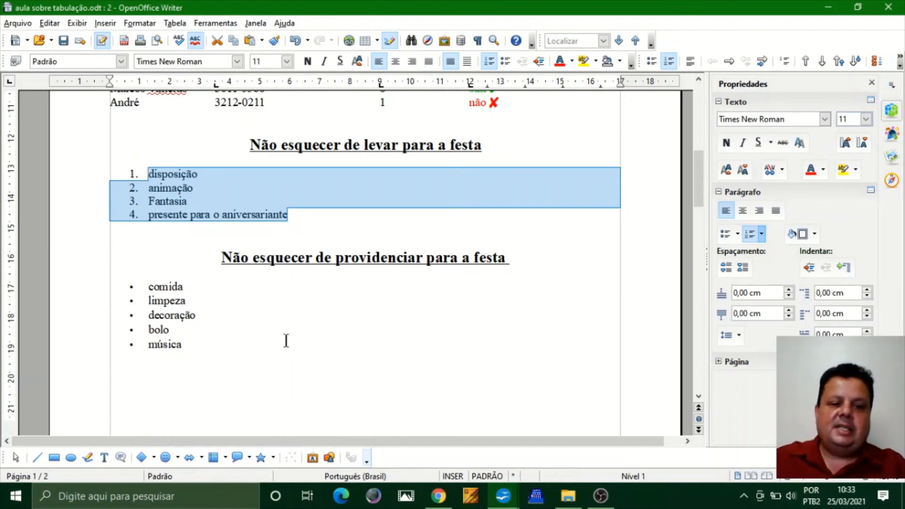
{"action": "left_click", "coordinate": [149, 188]}
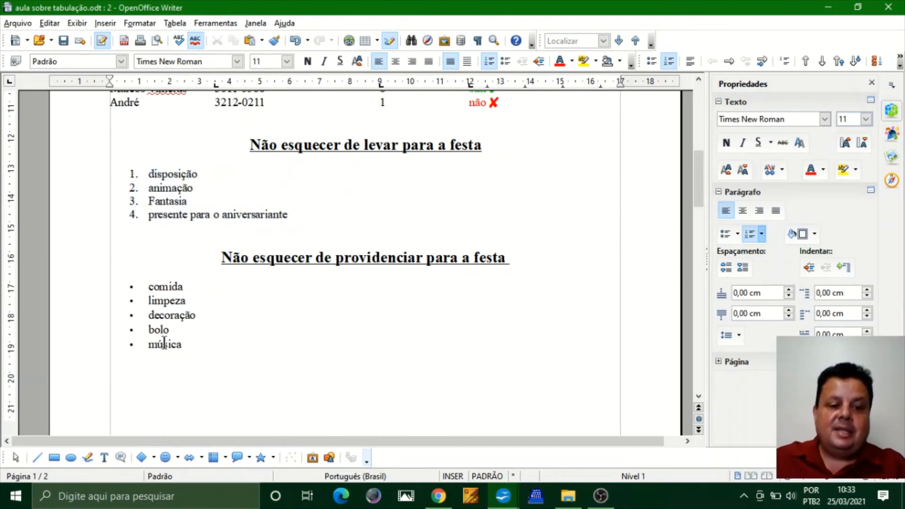
{"action": "left_click_drag", "start_coordinate": [183, 344], "coordinate": [130, 288]}
{"action": "left_click", "coordinate": [204, 313]}
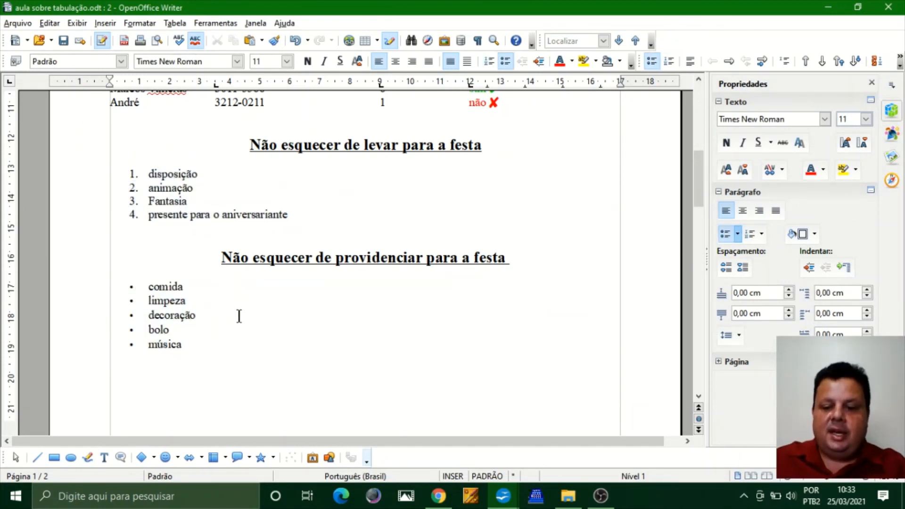
{"action": "left_click_drag", "start_coordinate": [283, 217], "coordinate": [116, 175]}
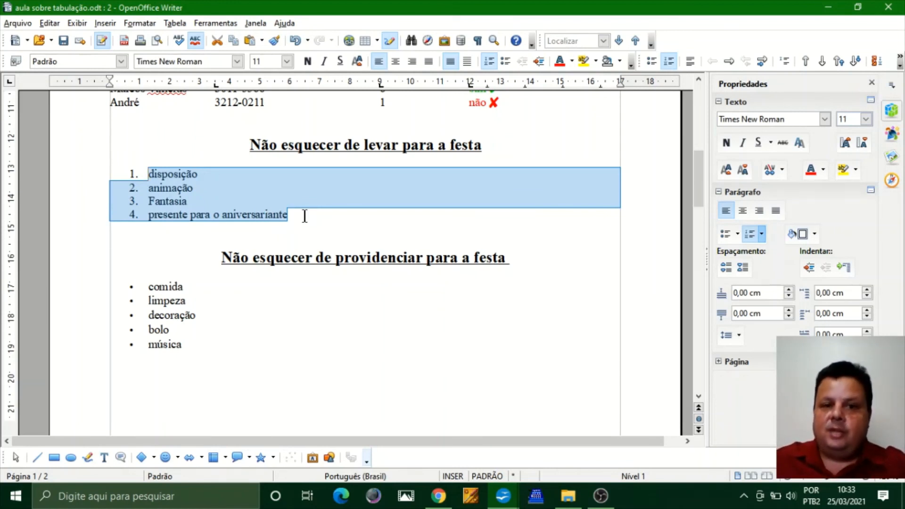
{"action": "left_click", "coordinate": [121, 206]}
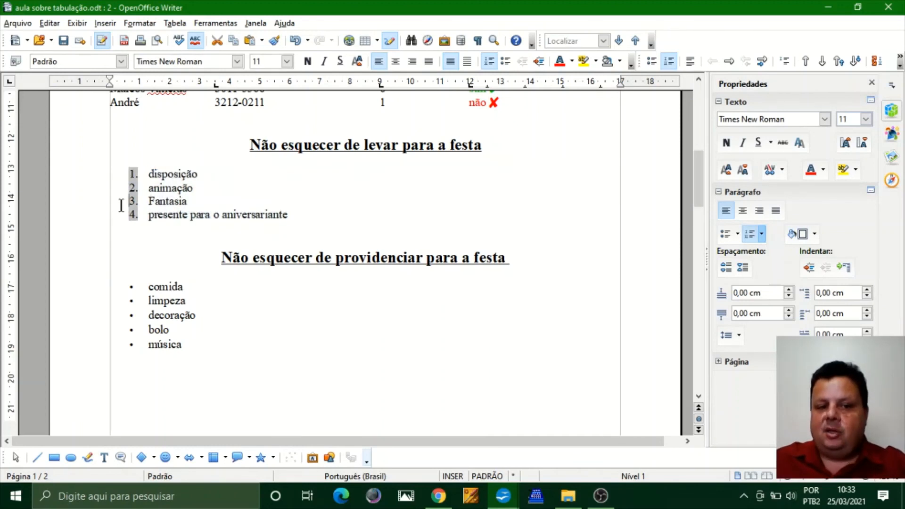
{"action": "left_click", "coordinate": [193, 188]}
{"action": "double_click", "coordinate": [188, 188]}
{"action": "left_click", "coordinate": [191, 191]}
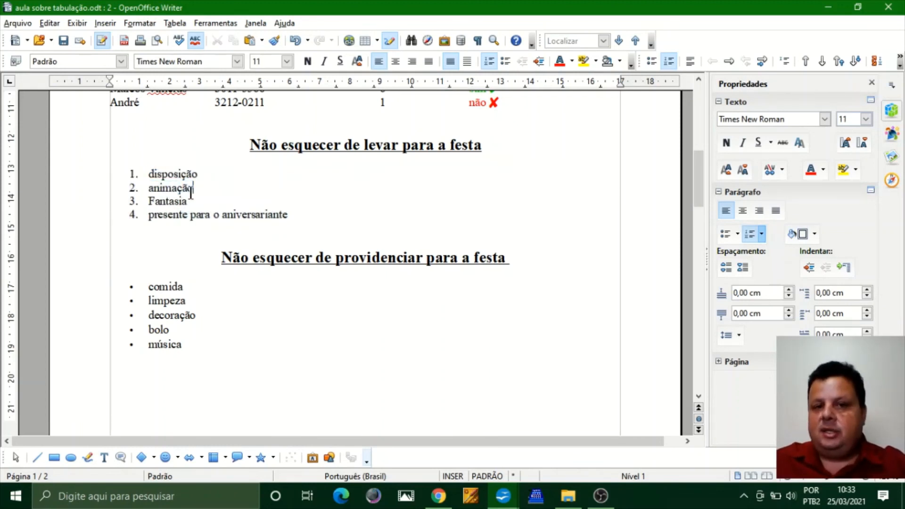
{"action": "left_click", "coordinate": [315, 222]}
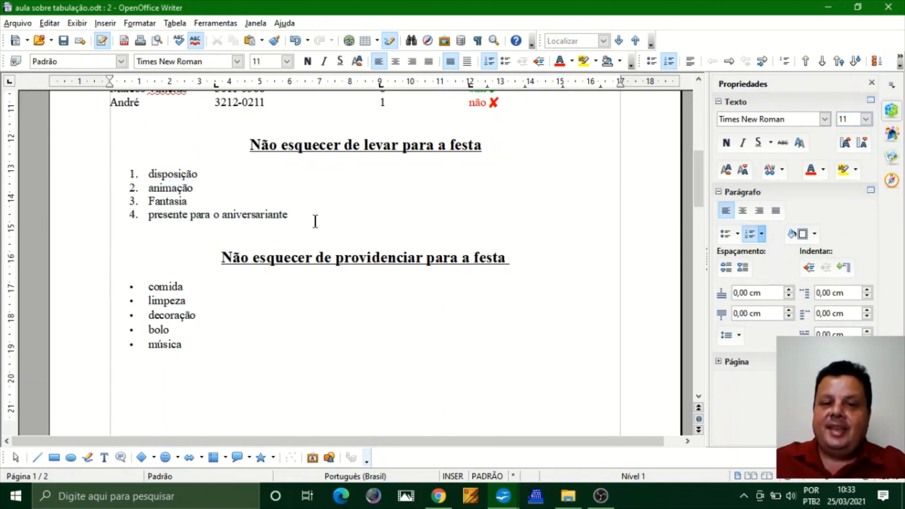